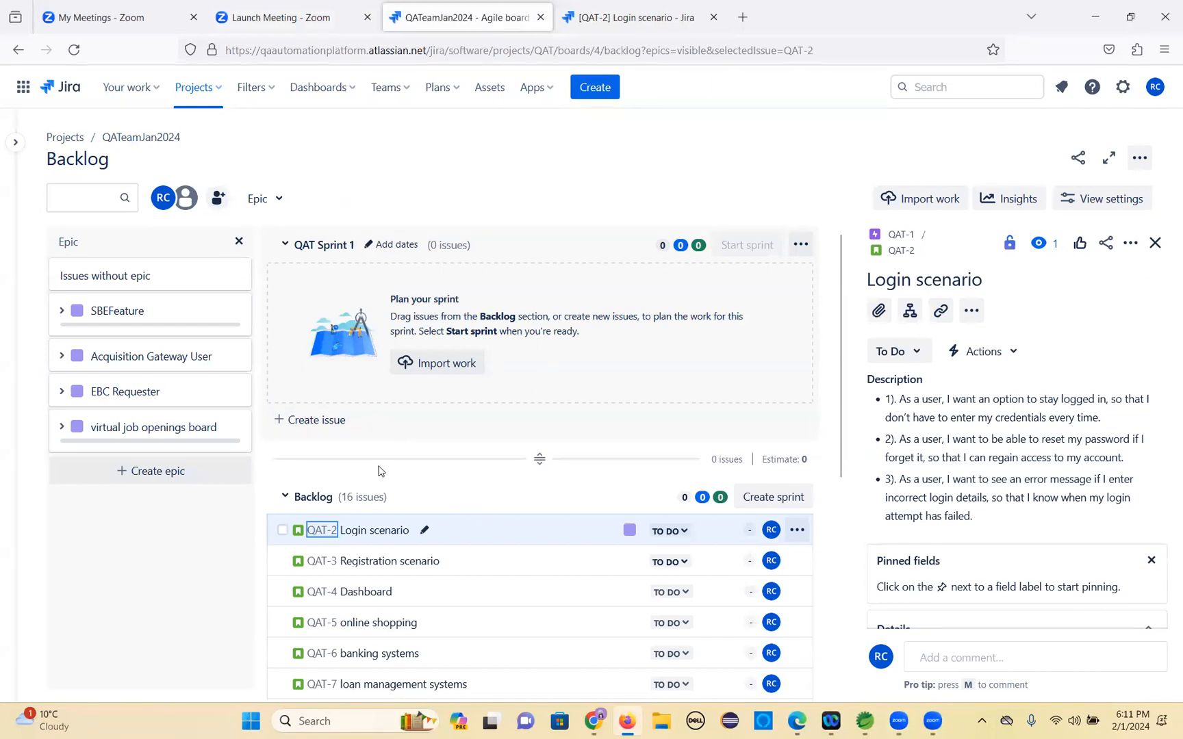
Create a new sprint on the backlog board.
scroll(290, 414, down, 3)
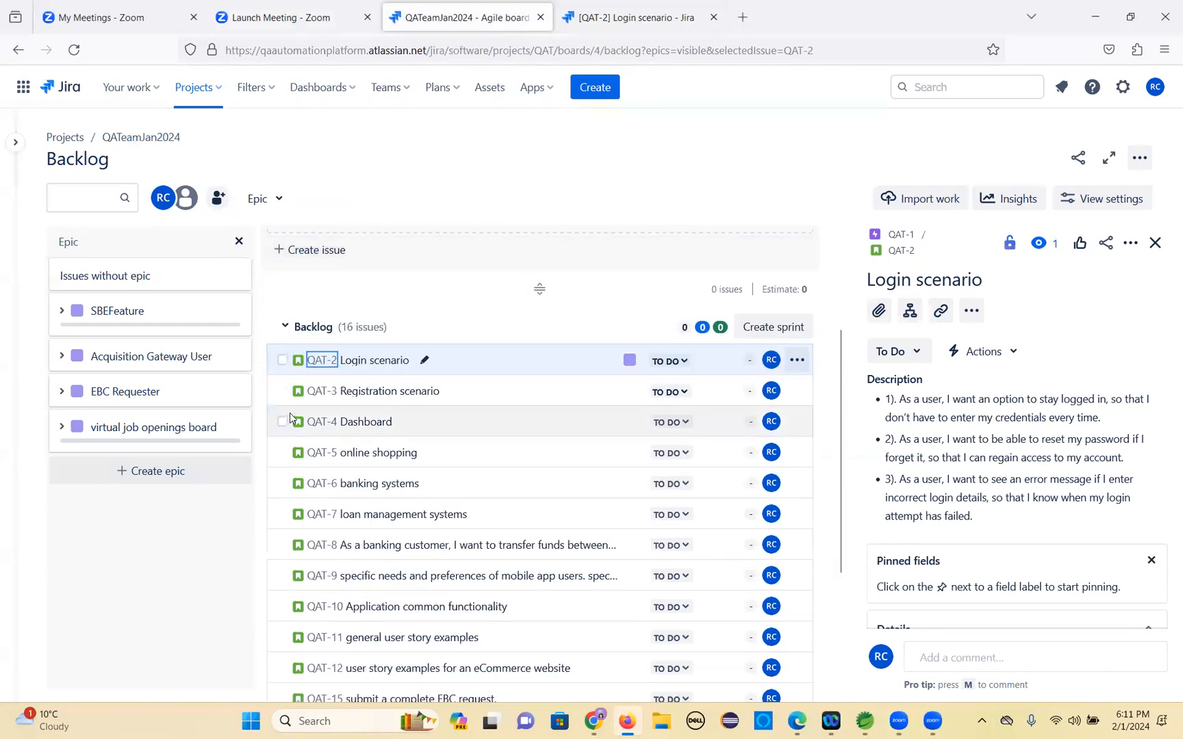
scroll(289, 412, down, 2)
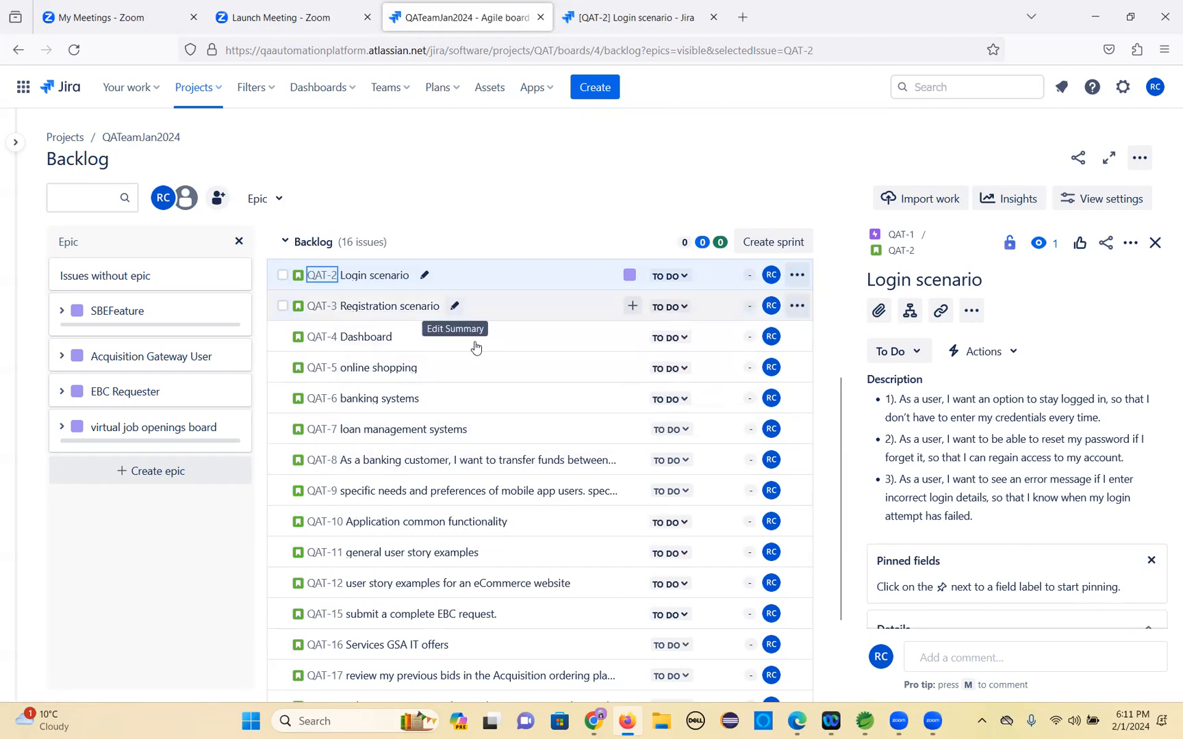
scroll(475, 382, up, 4)
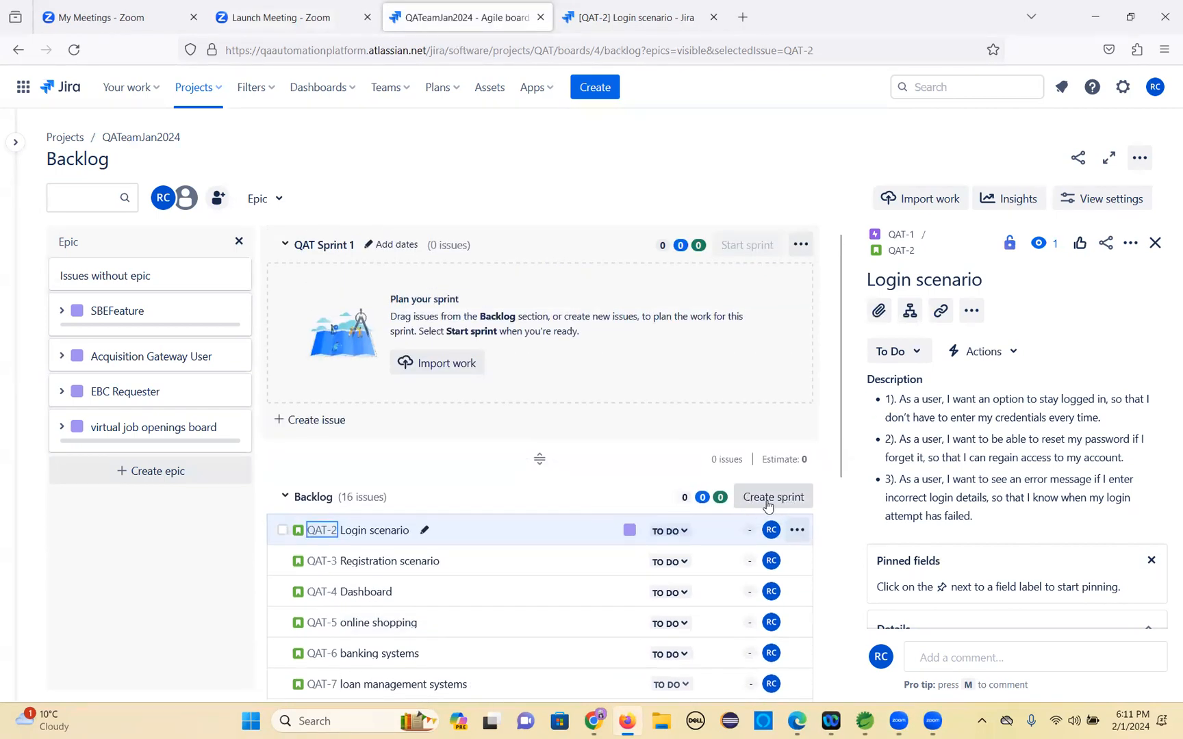
click(772, 499)
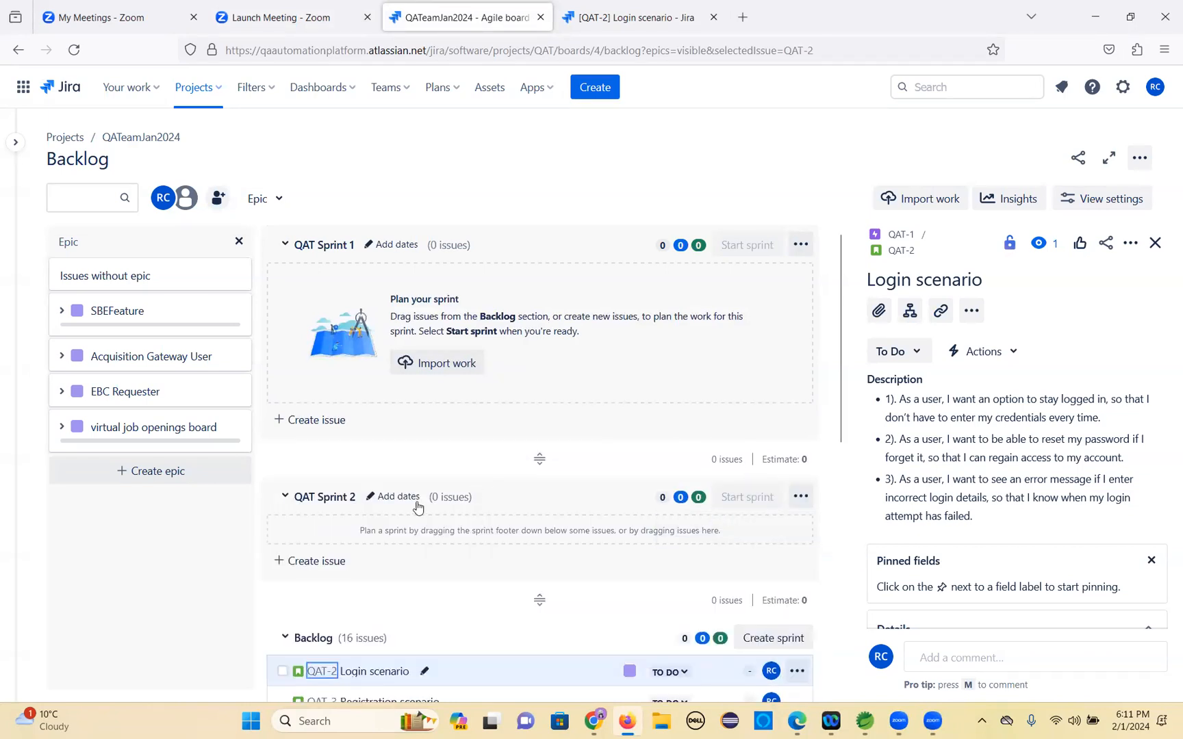
Close the Login scenario issue details panel.
scroll(388, 482, down, 1)
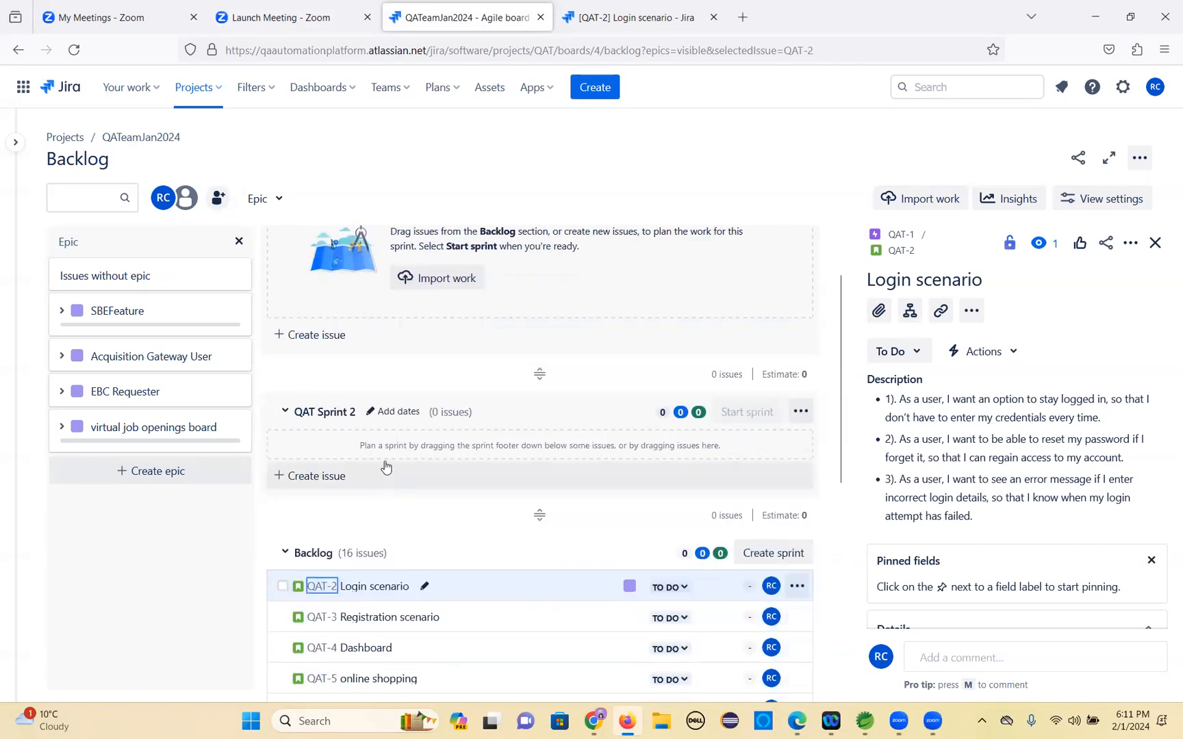
scroll(385, 467, up, 1)
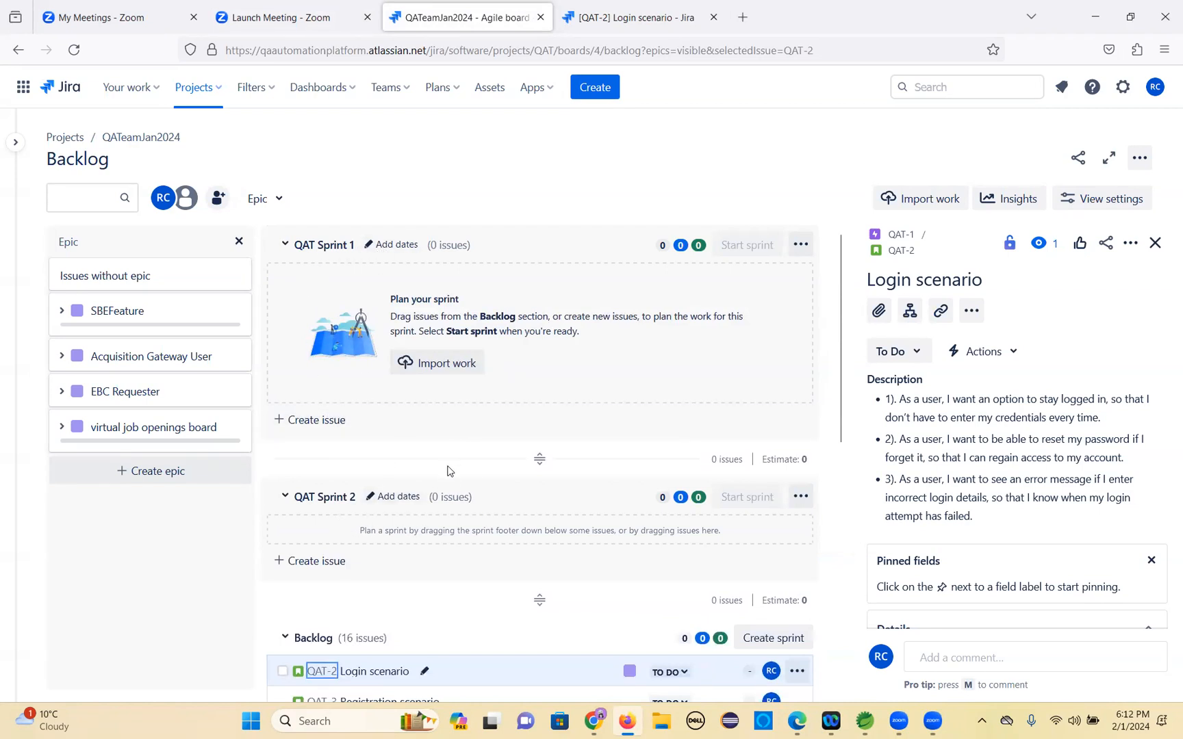
scroll(449, 472, down, 2)
scroll(425, 444, up, 2)
click(1155, 243)
Move the QAT-2 Login scenario story from the backlog into QAT Sprint 1.
scroll(360, 328, down, 2)
scroll(349, 329, up, 2)
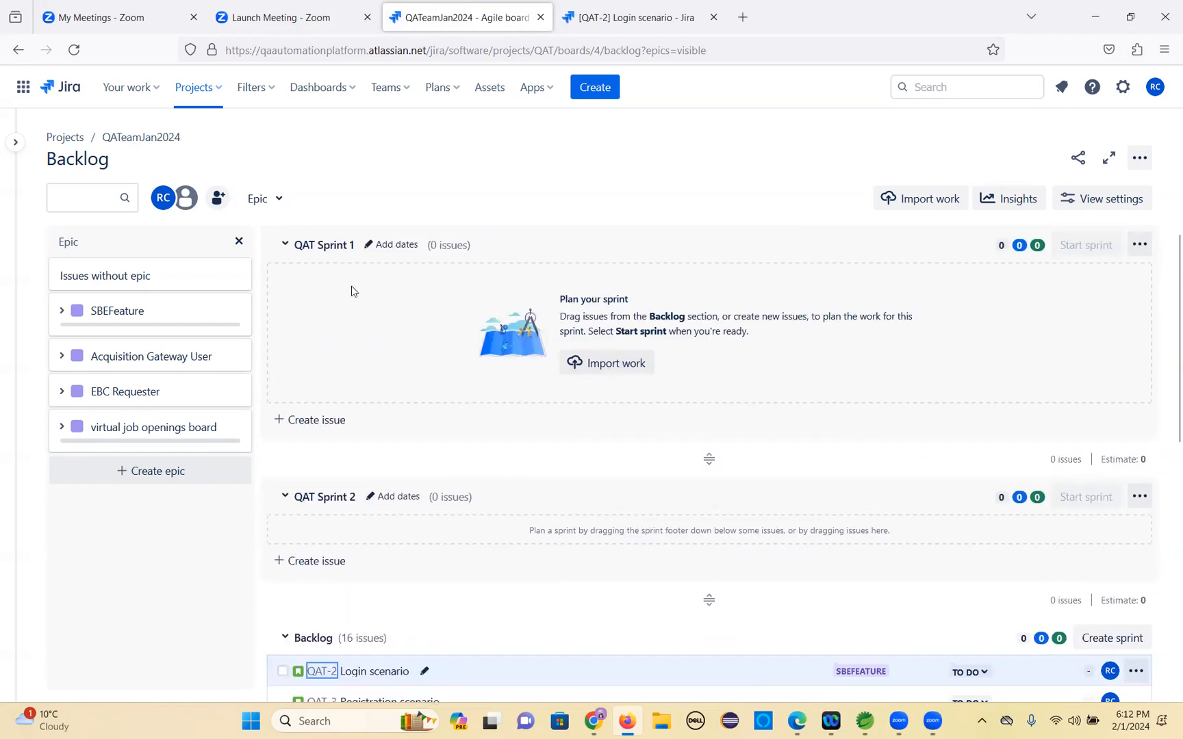
scroll(340, 383, down, 6)
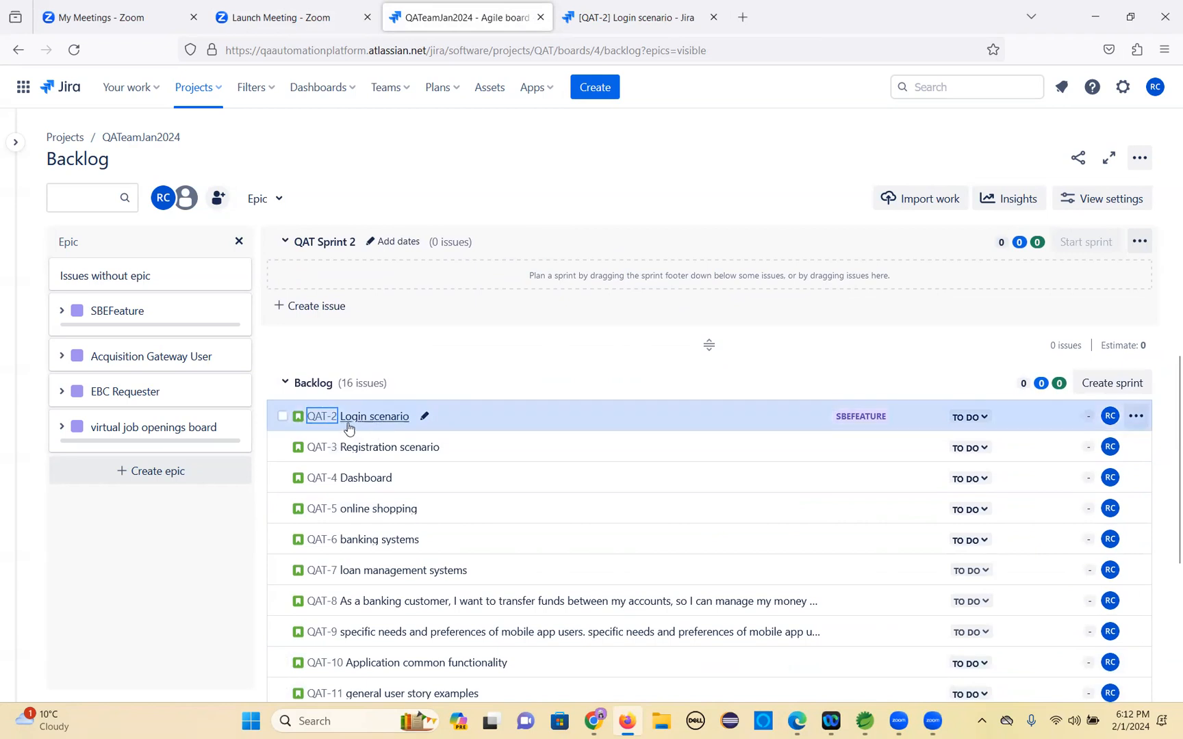
drag(365, 423, 279, 271)
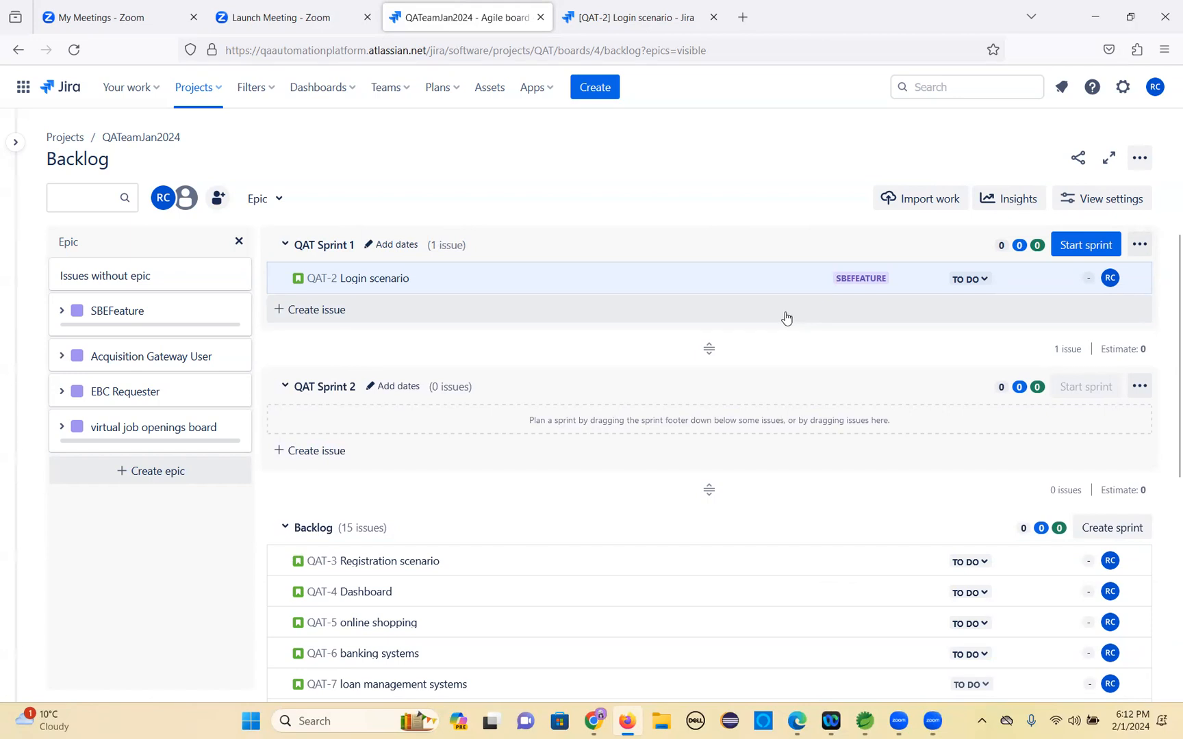
Move the QAT-3 Registration scenario story into QAT Sprint 1.
scroll(482, 430, down, 2)
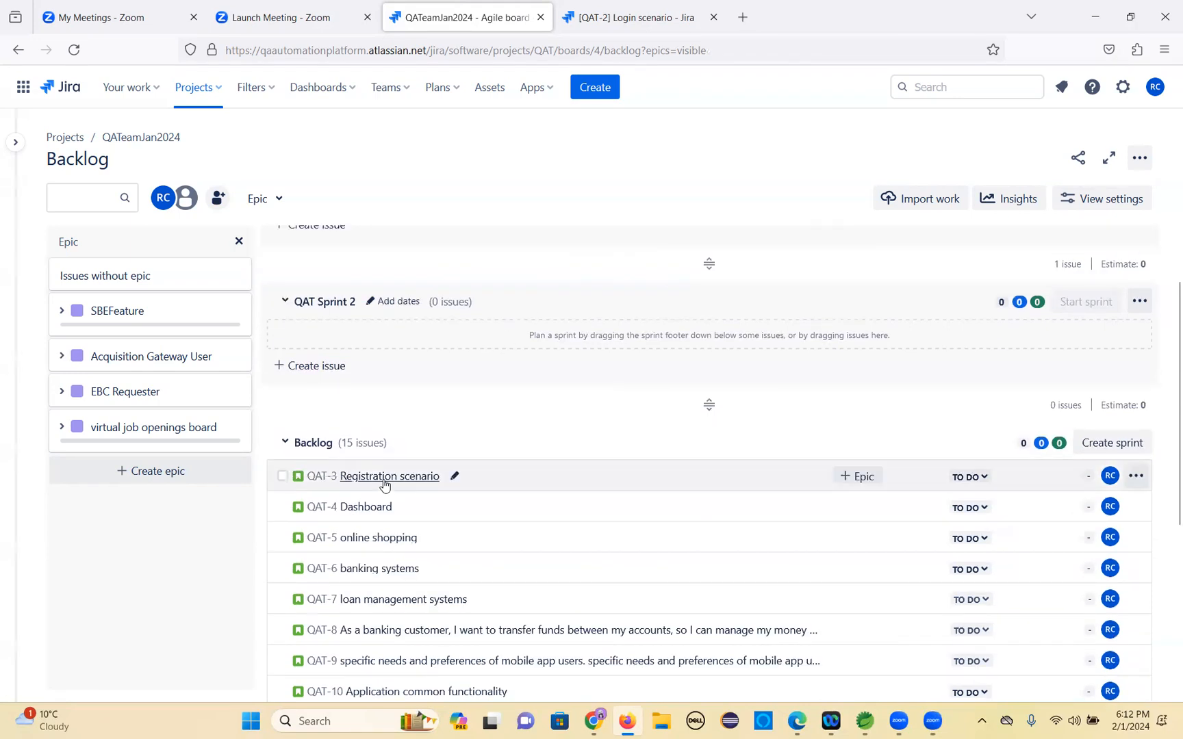
drag(384, 485, 282, 295)
drag(397, 378, 397, 379)
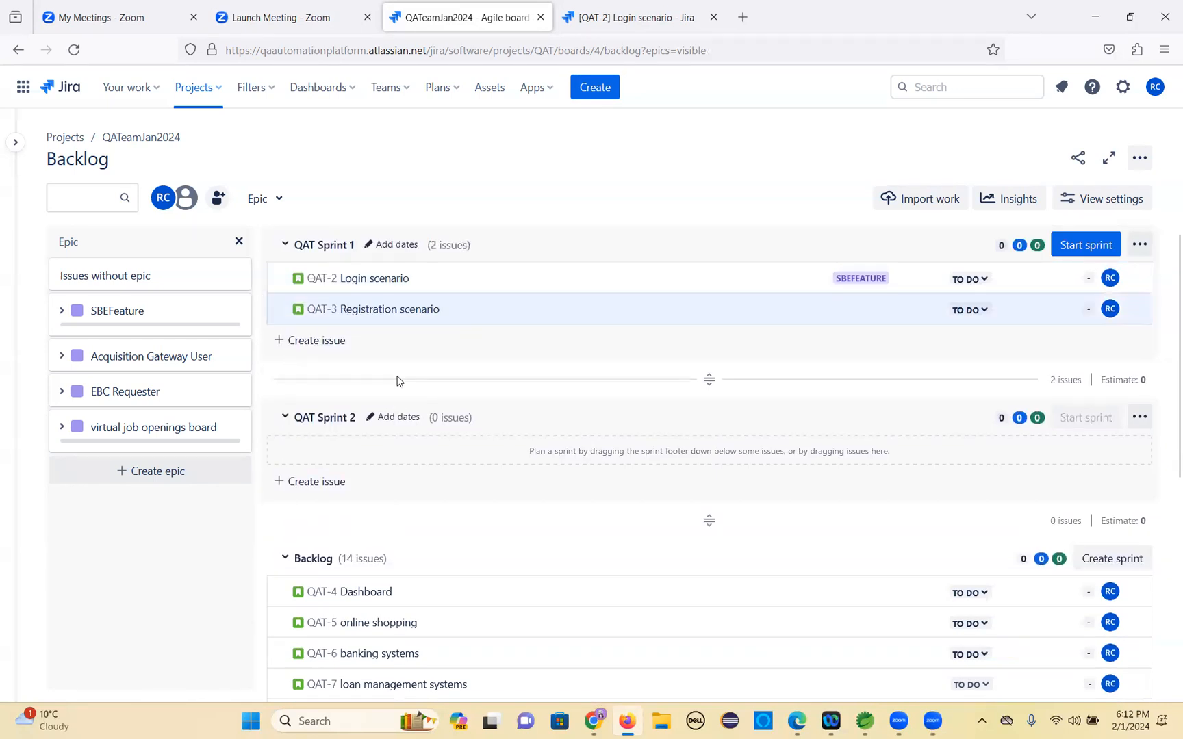
Move the QAT-4 Dashboard story into QAT Sprint 1.
scroll(382, 383, down, 2)
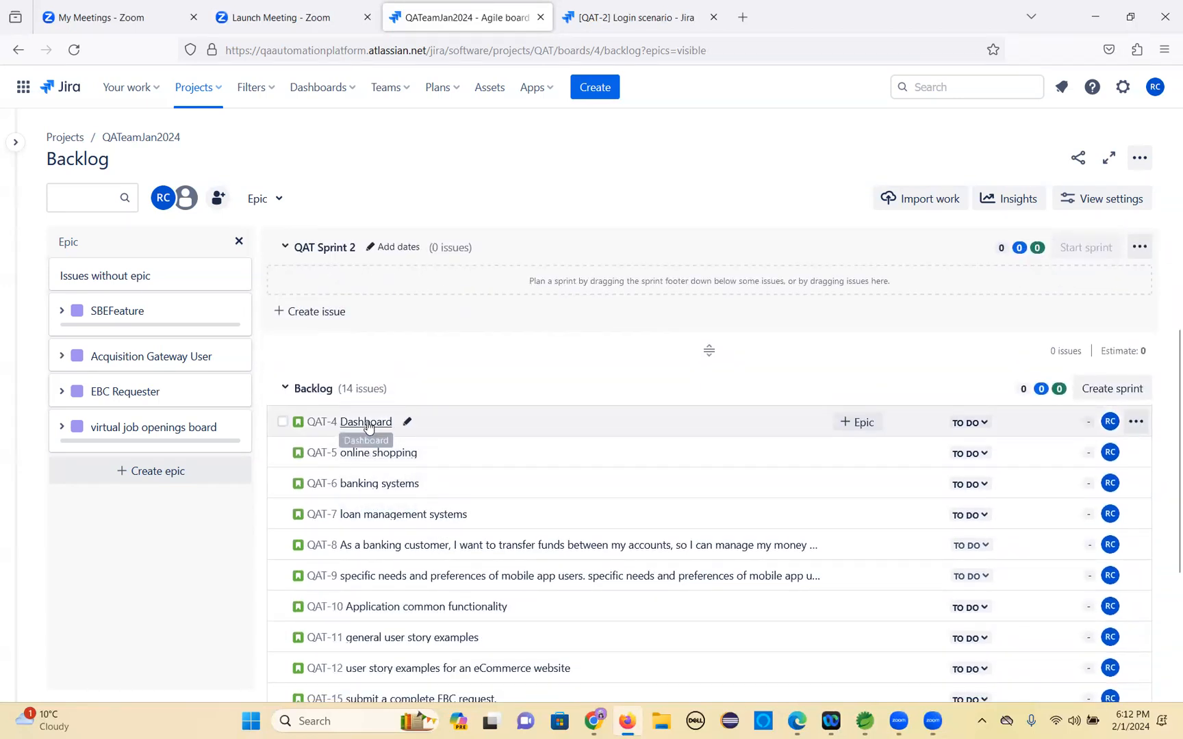
drag(393, 402, 304, 342)
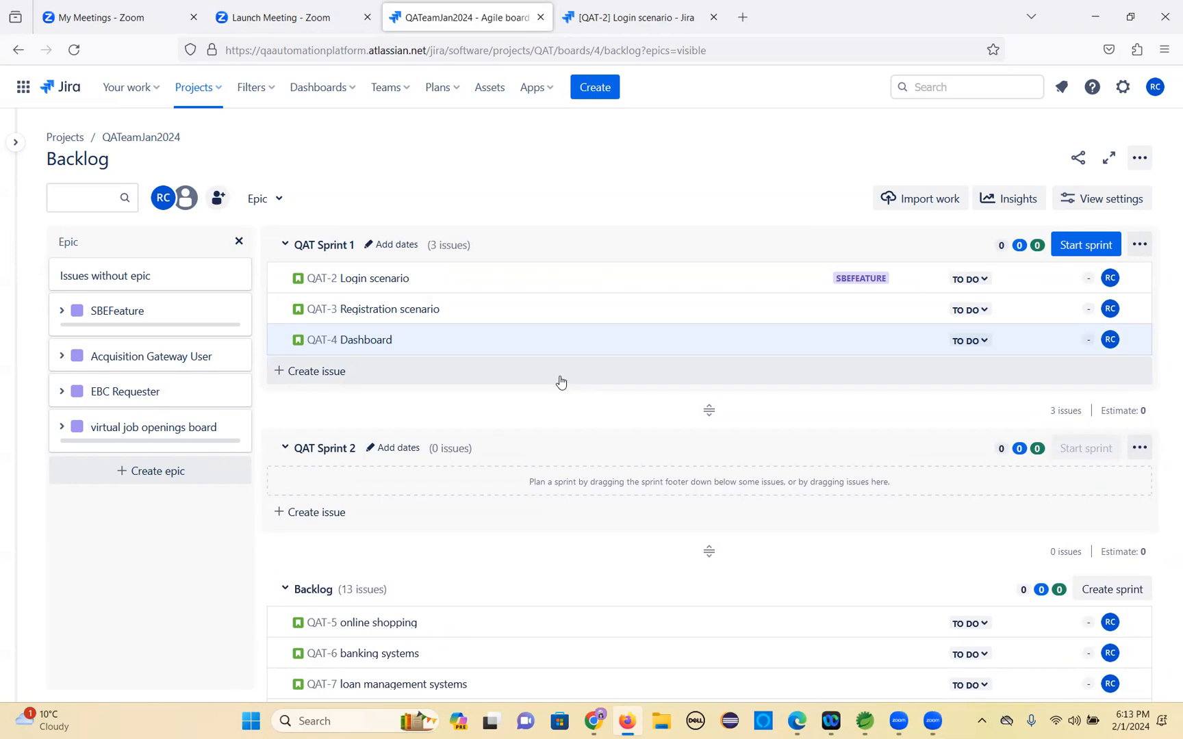
Try to create a task named 'Design testcases for login scenario' inside QAT Sprint 1.
scroll(520, 520, down, 3)
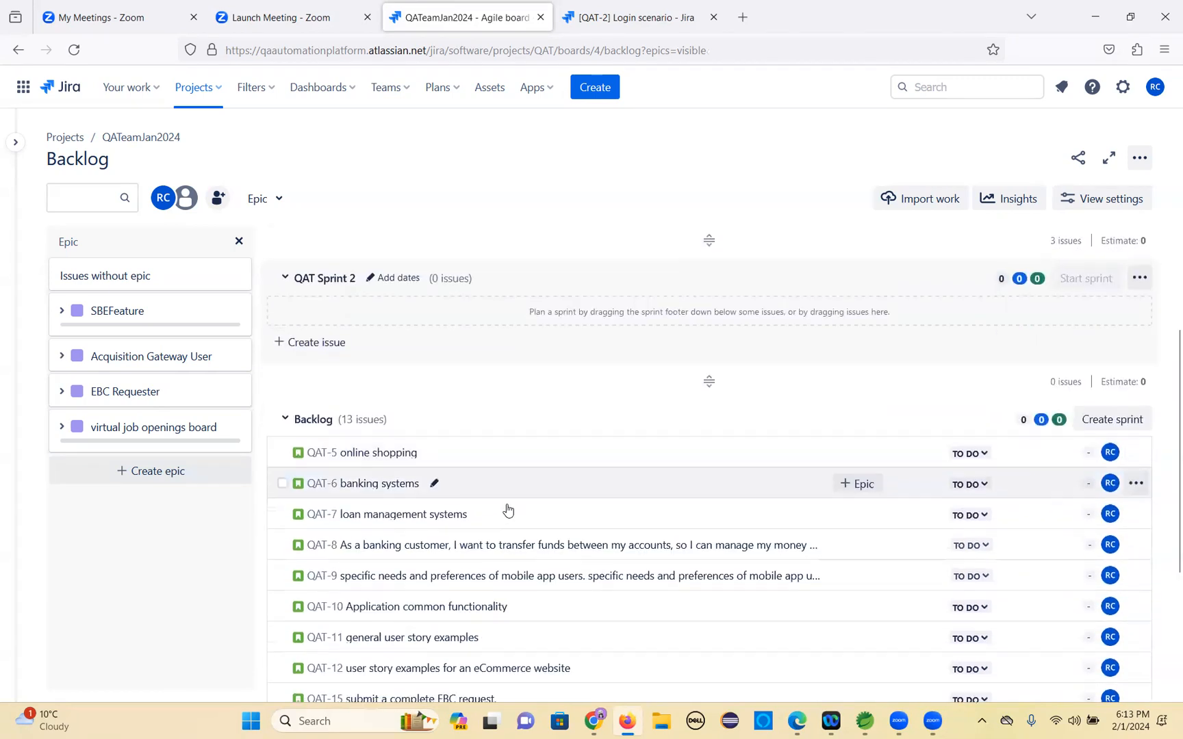
scroll(397, 417, up, 3)
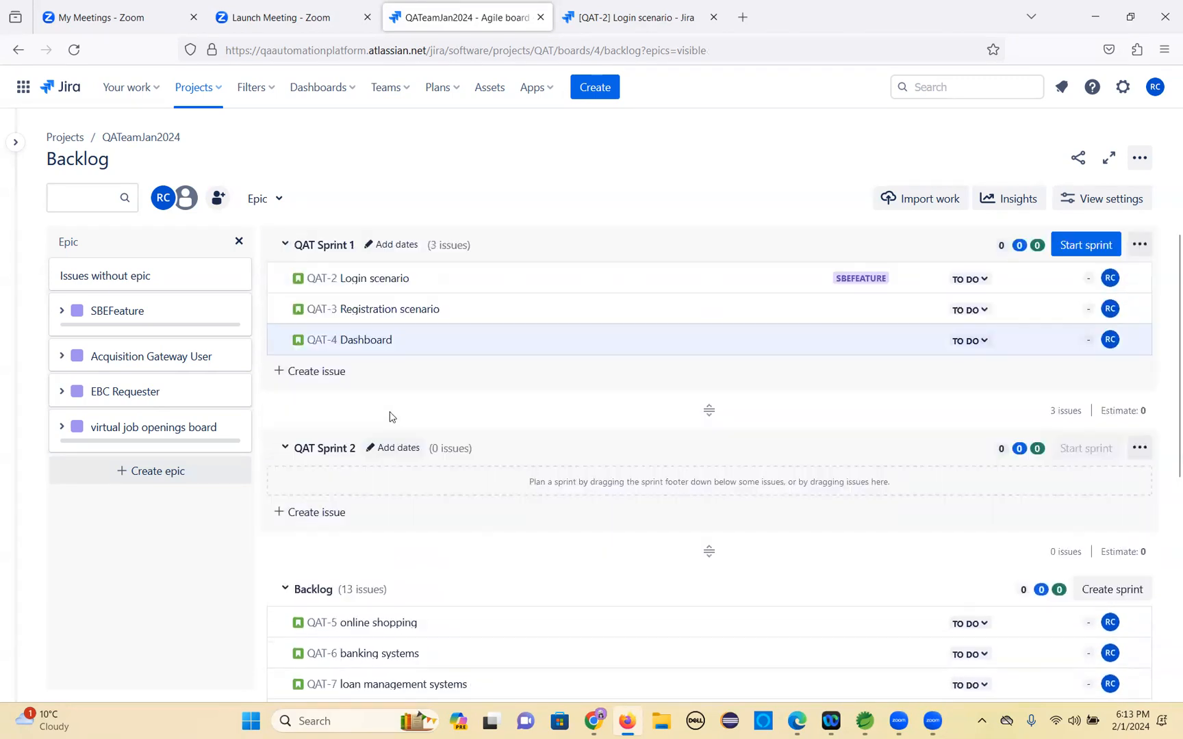
click(334, 375)
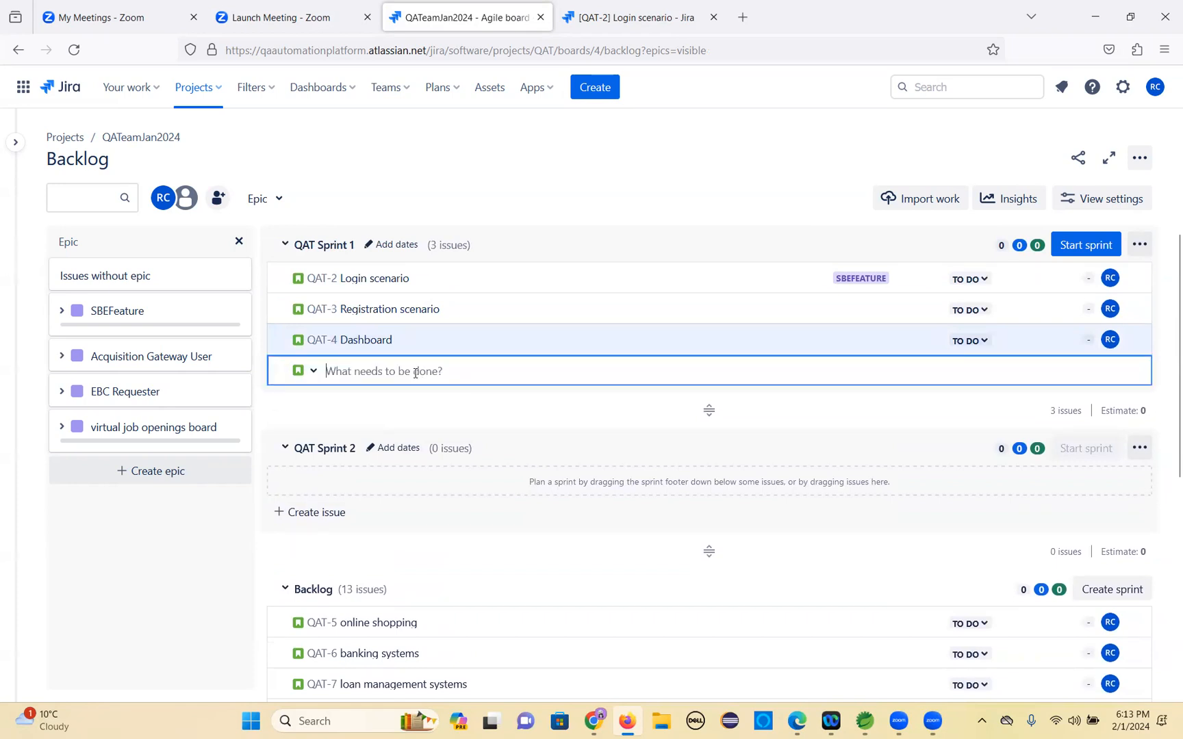
click(316, 373)
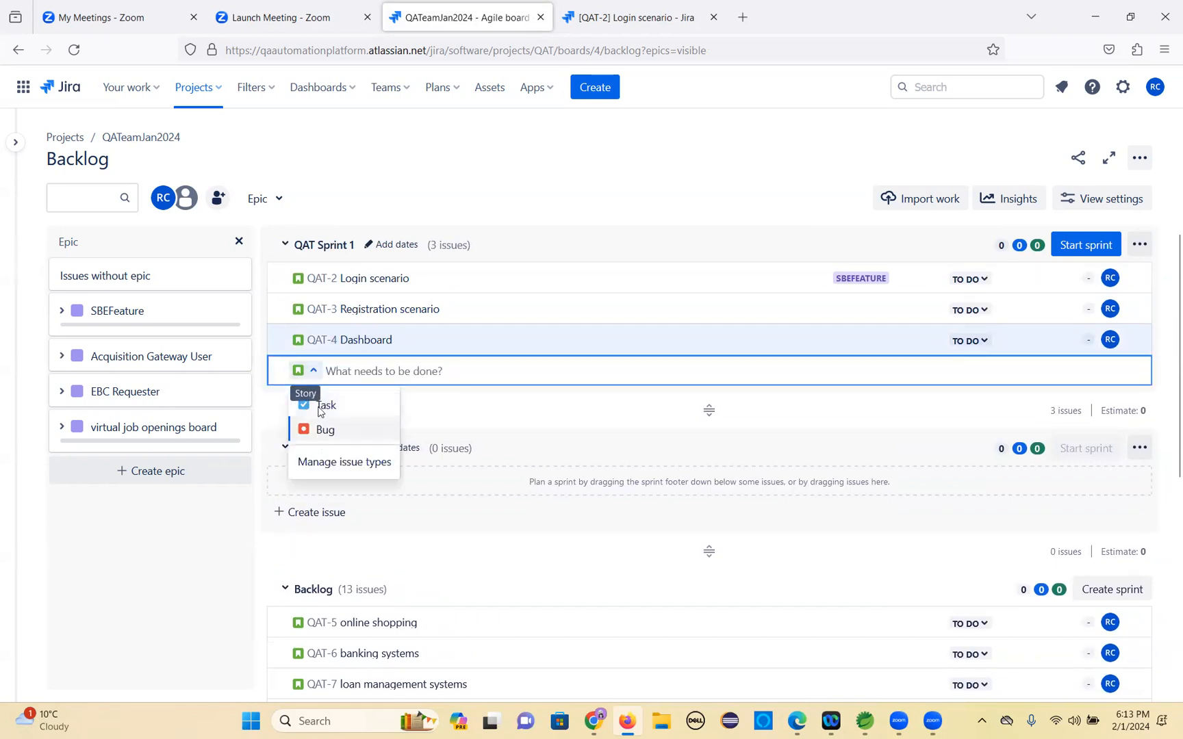
click(326, 406)
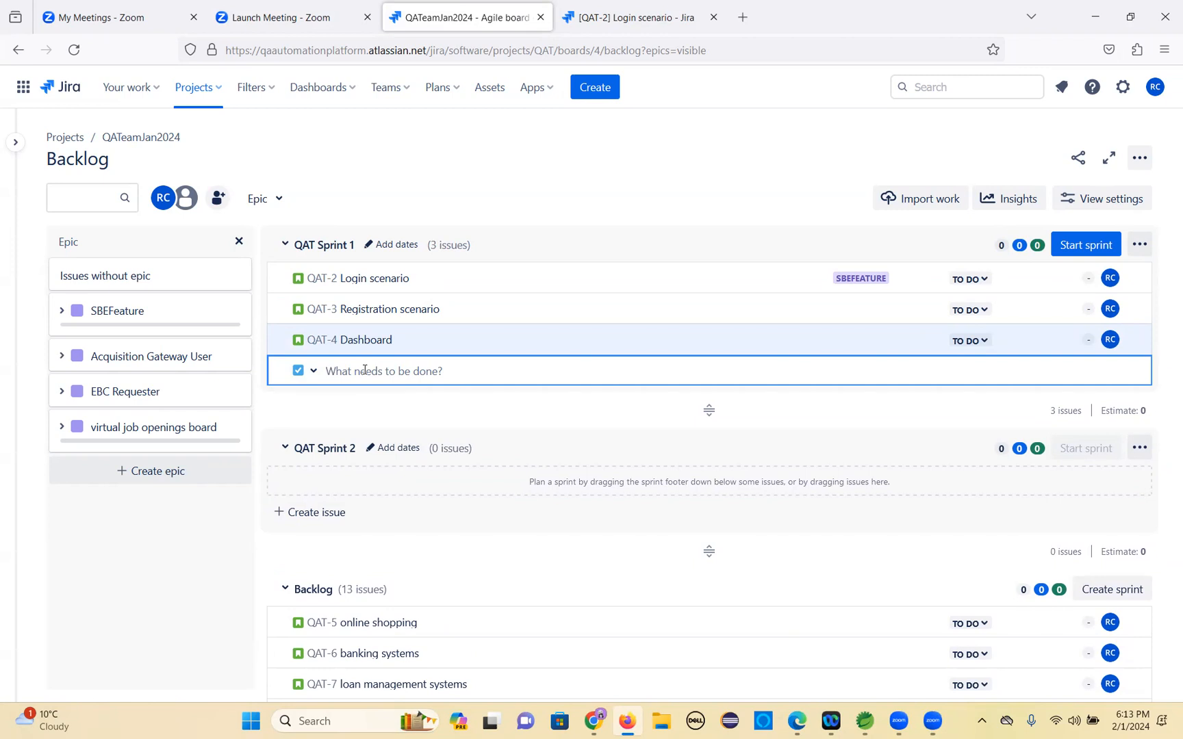
text(D)
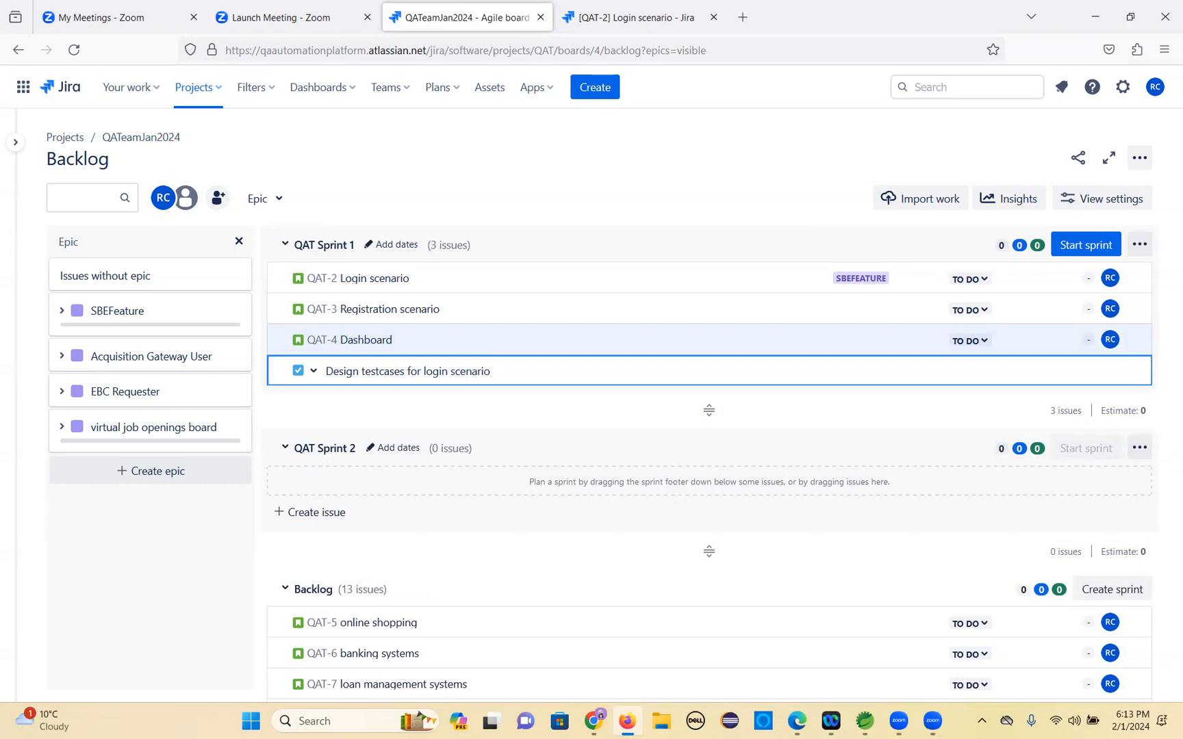
click(519, 398)
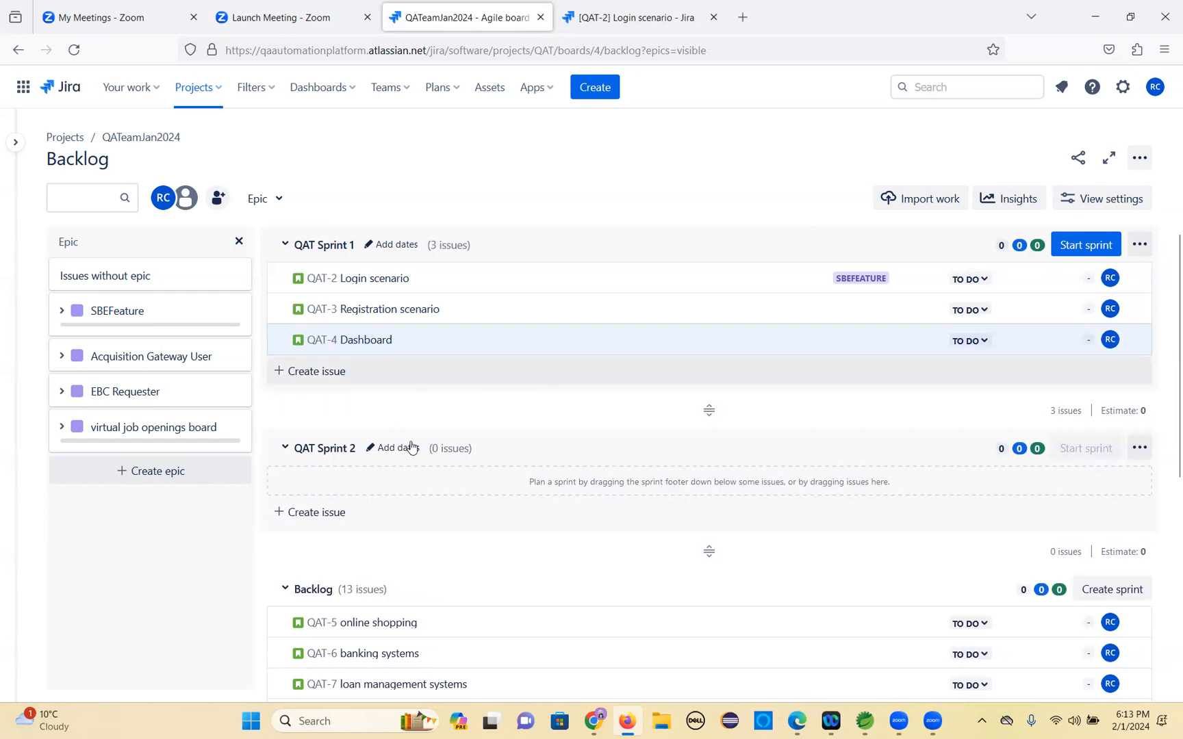
Reload the backlog page.
scroll(469, 532, down, 5)
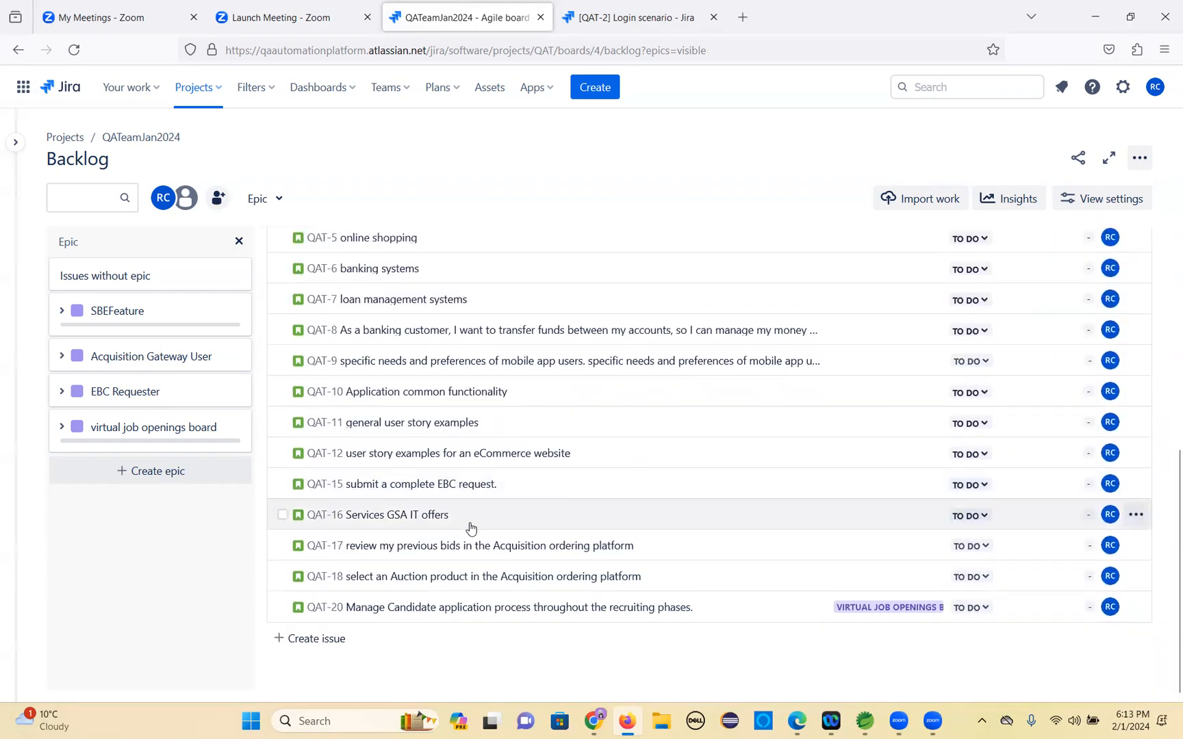
scroll(420, 458, up, 5)
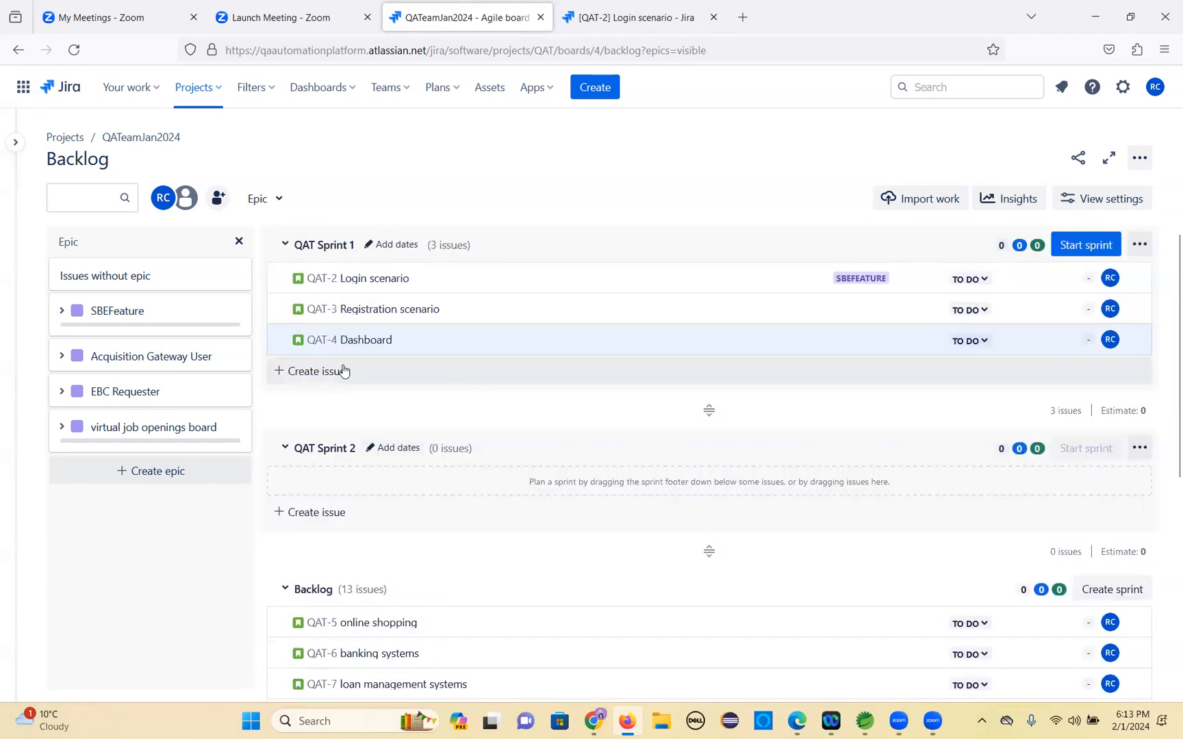
click(74, 50)
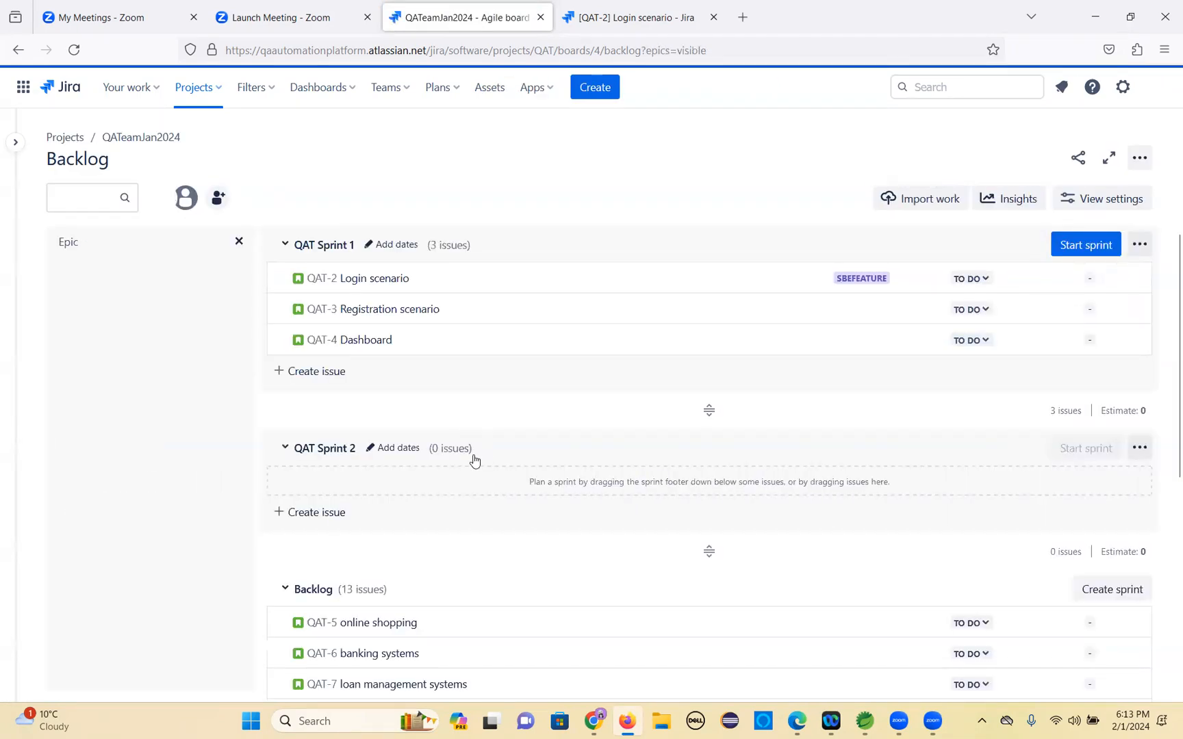
Create a task named 'Design testcases for registration' at the end of the backlog.
scroll(479, 459, down, 5)
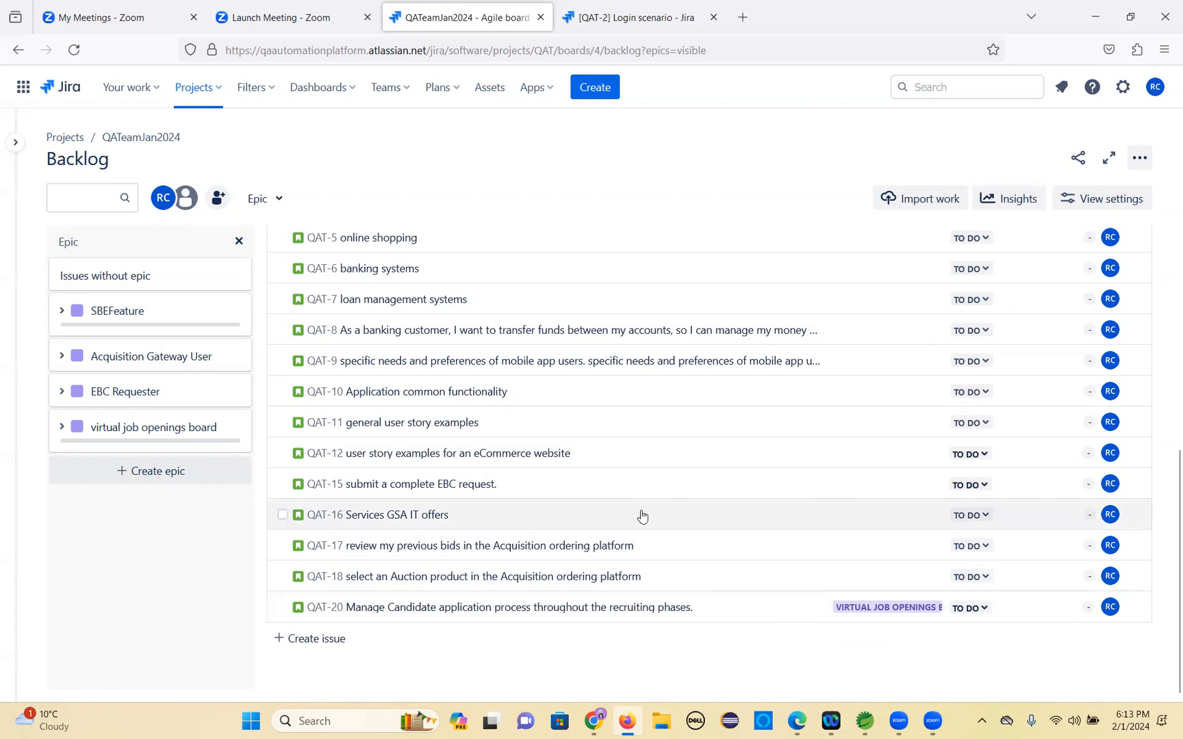
scroll(602, 518, up, 5)
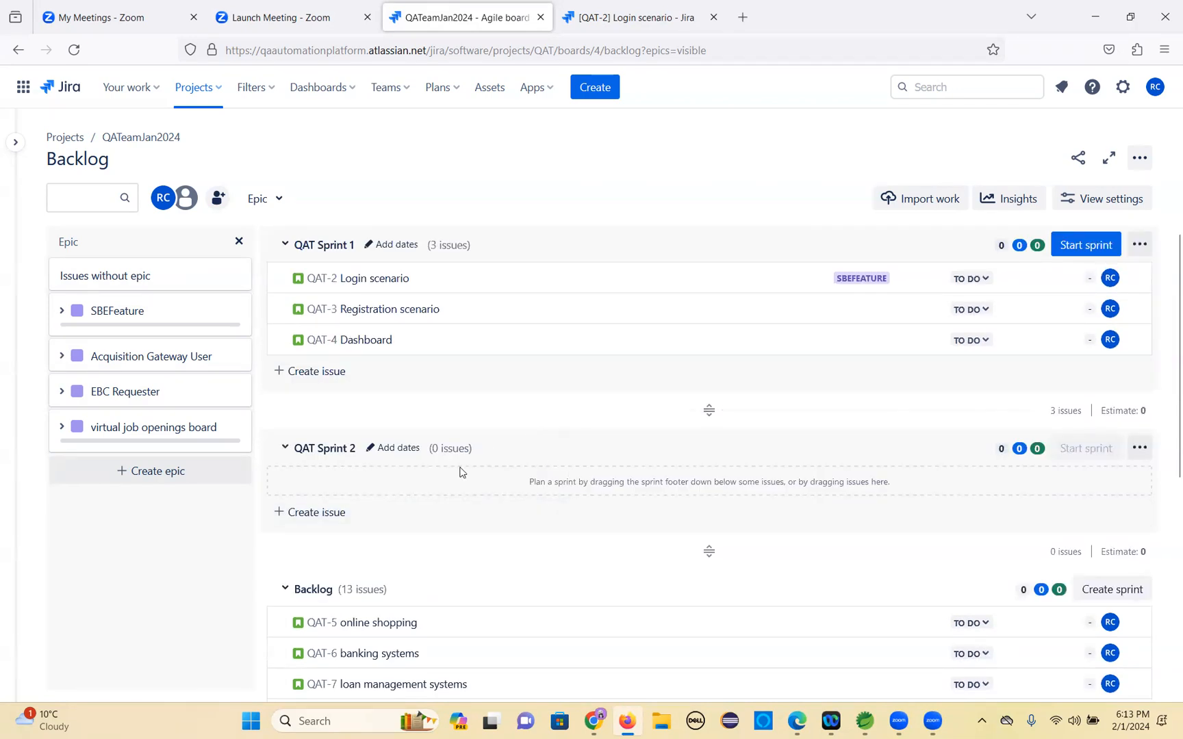
scroll(469, 405, down, 5)
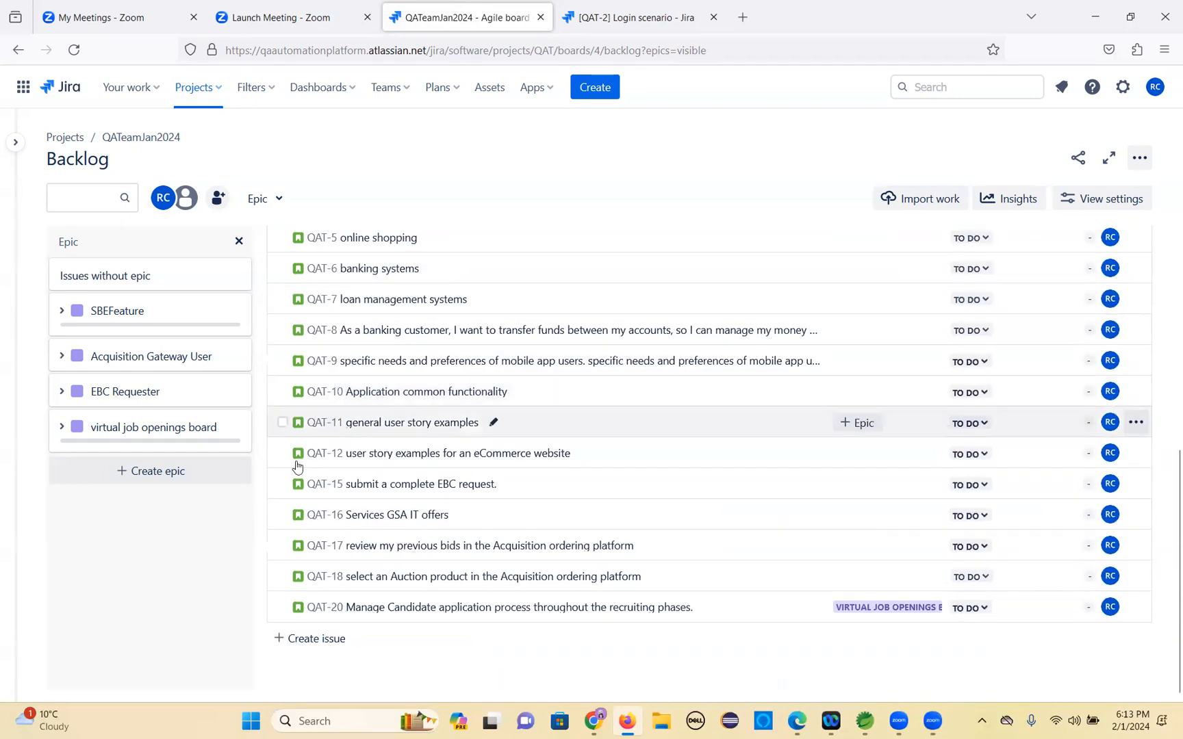
scroll(502, 401, up, 5)
scroll(496, 423, down, 5)
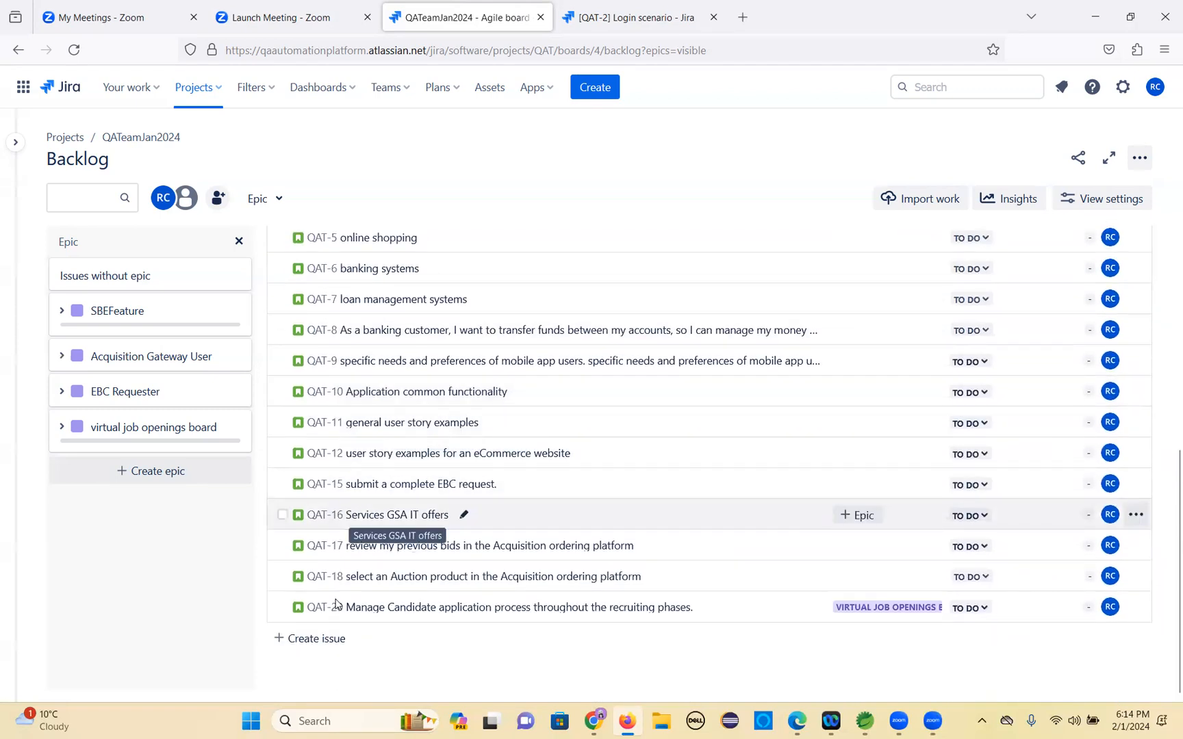
click(312, 638)
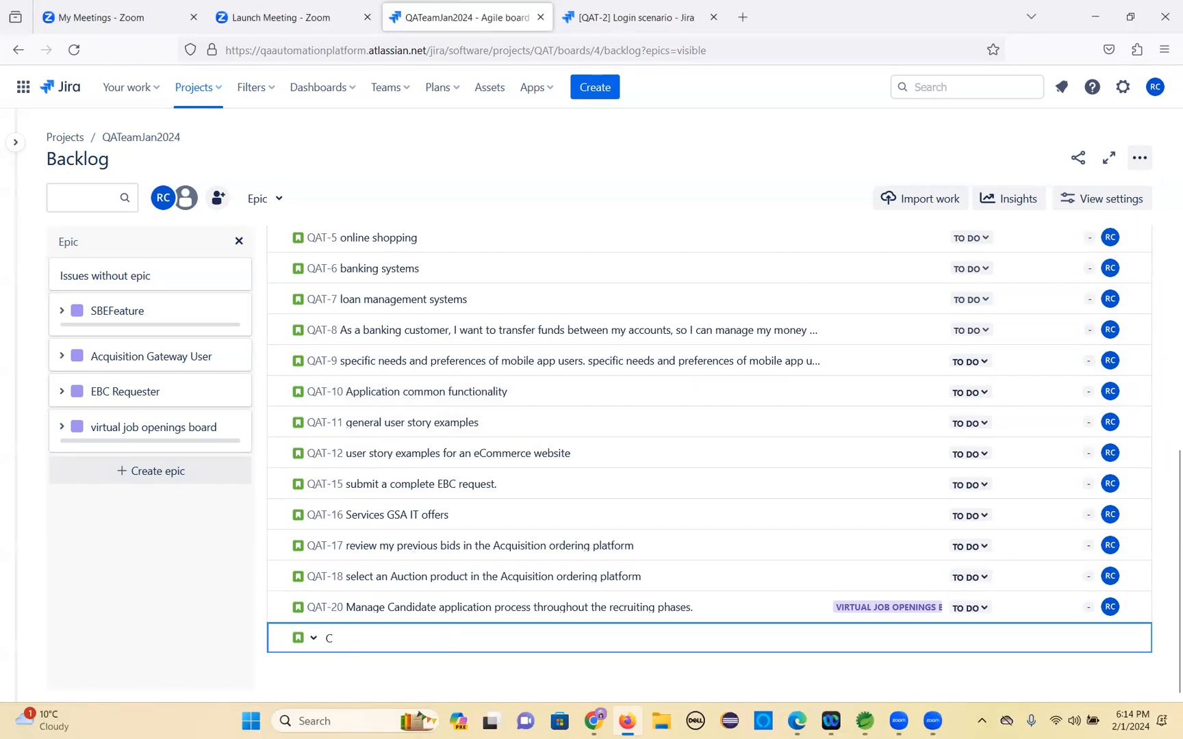
text(De)
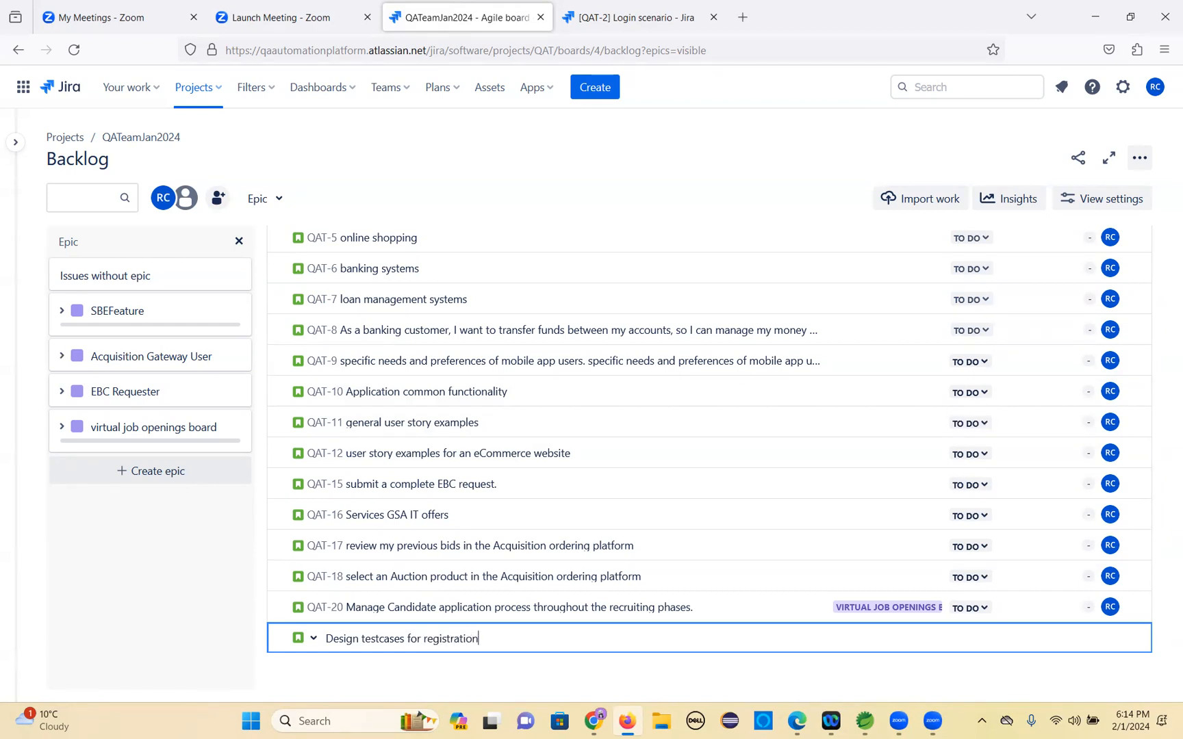
click(313, 638)
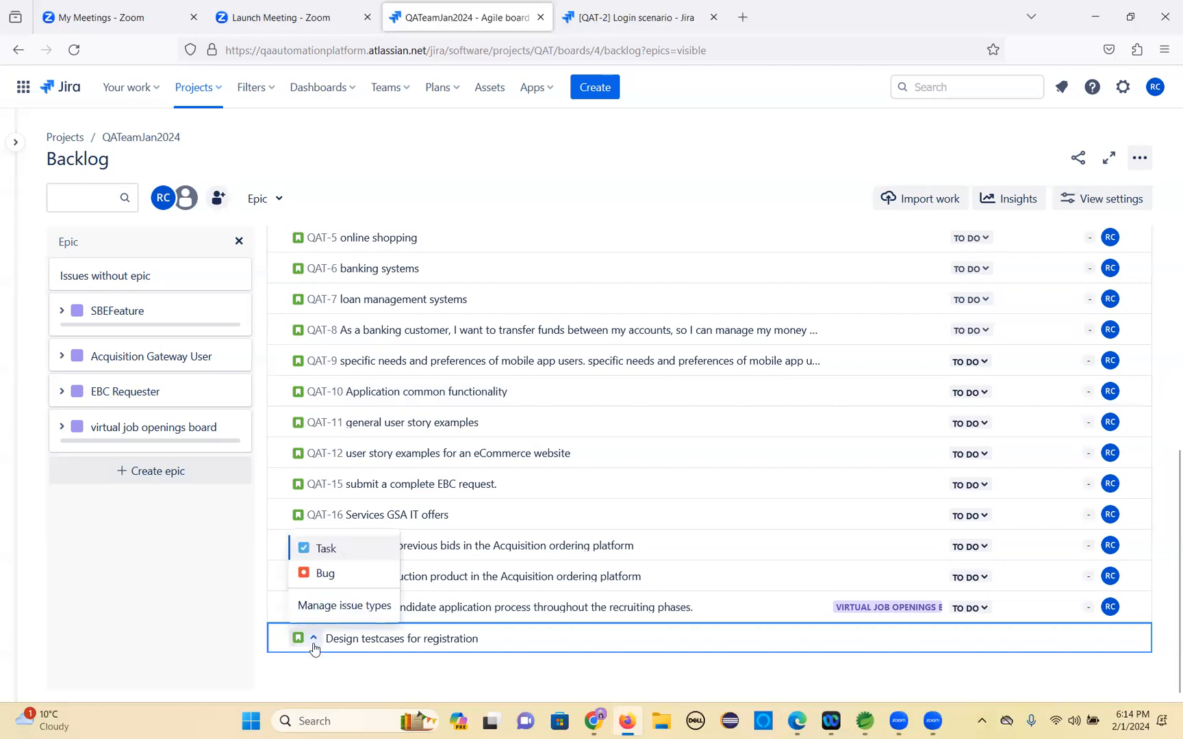
click(323, 548)
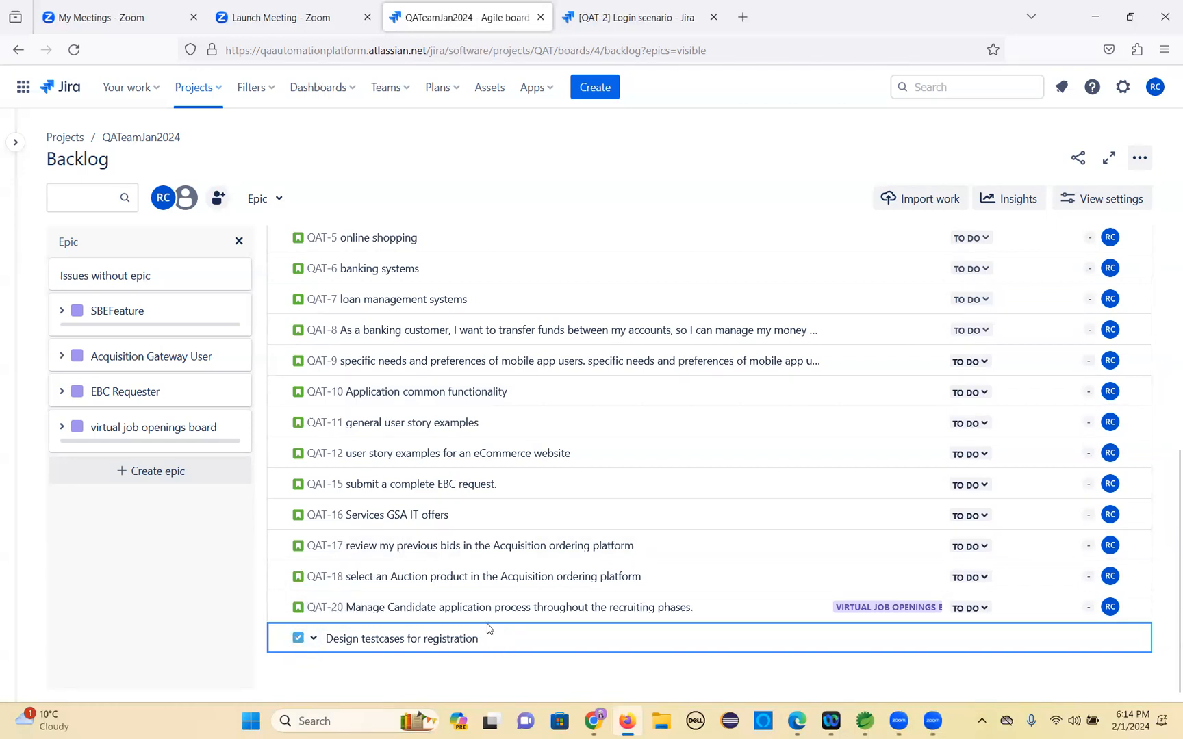
key(Return)
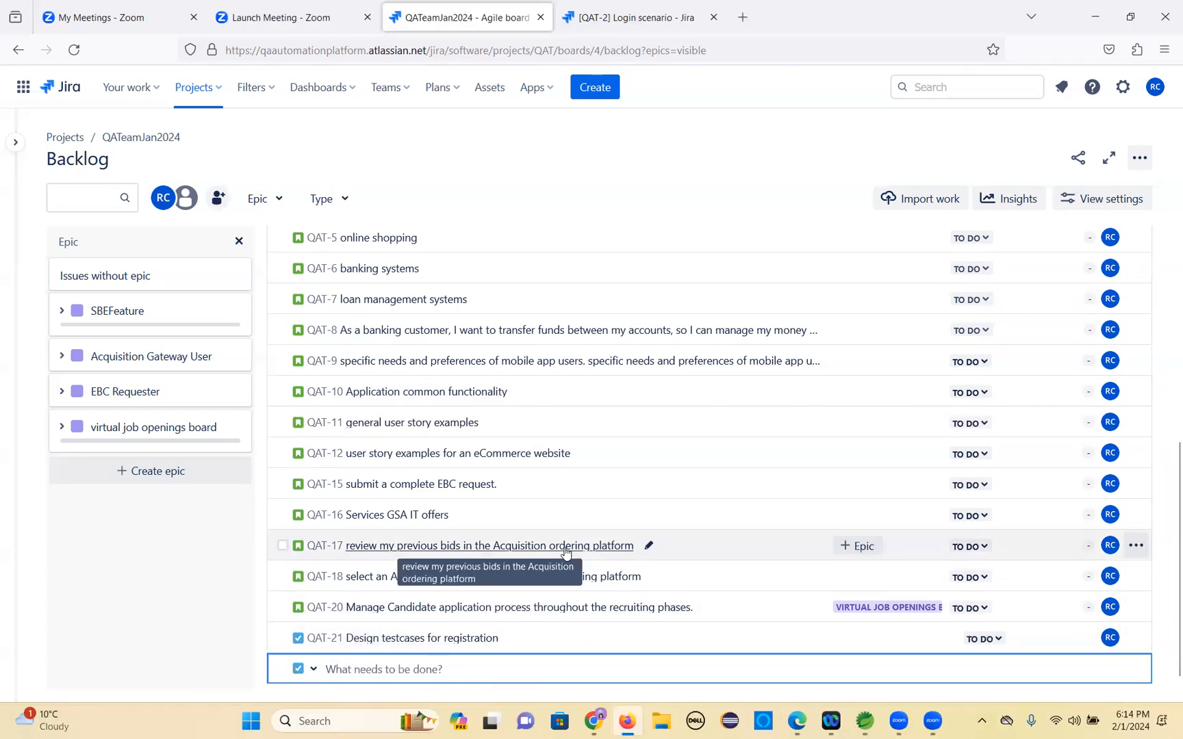
Move the new QAT-21 'Design testcases for registration' task into QAT Sprint 1.
scroll(520, 527, up, 5)
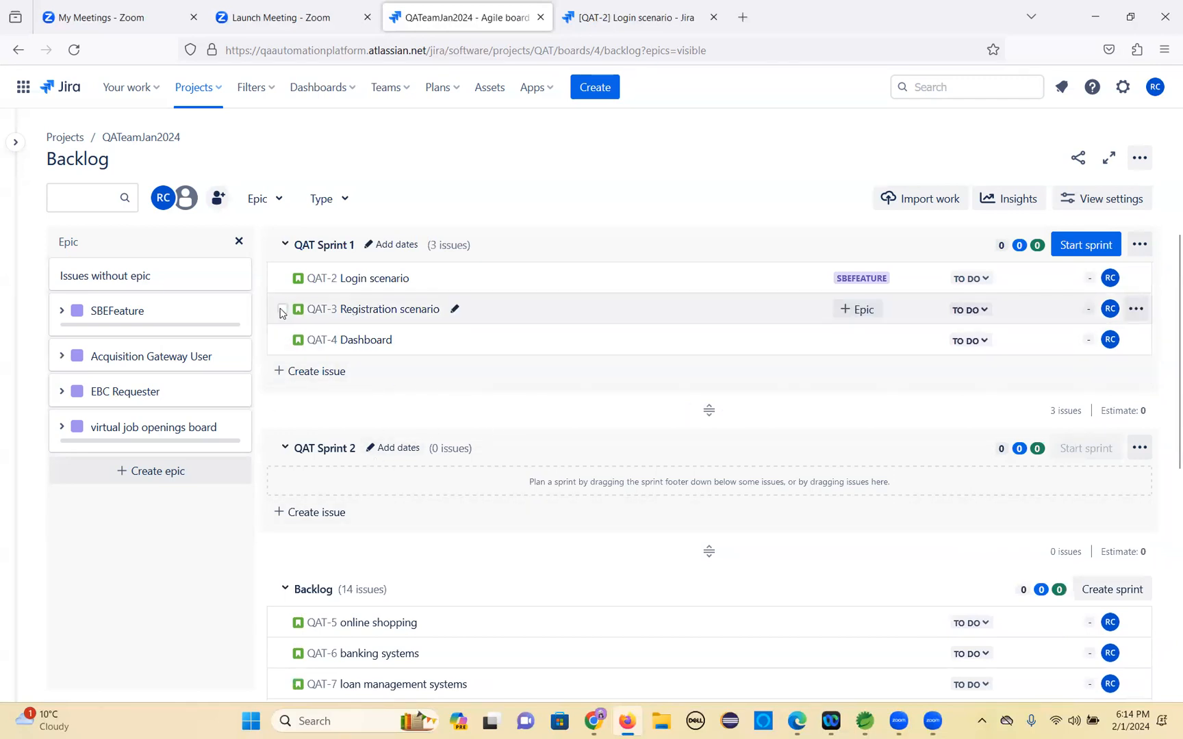
scroll(382, 484, down, 1)
scroll(384, 488, down, 5)
click(363, 630)
drag(384, 615, 366, 411)
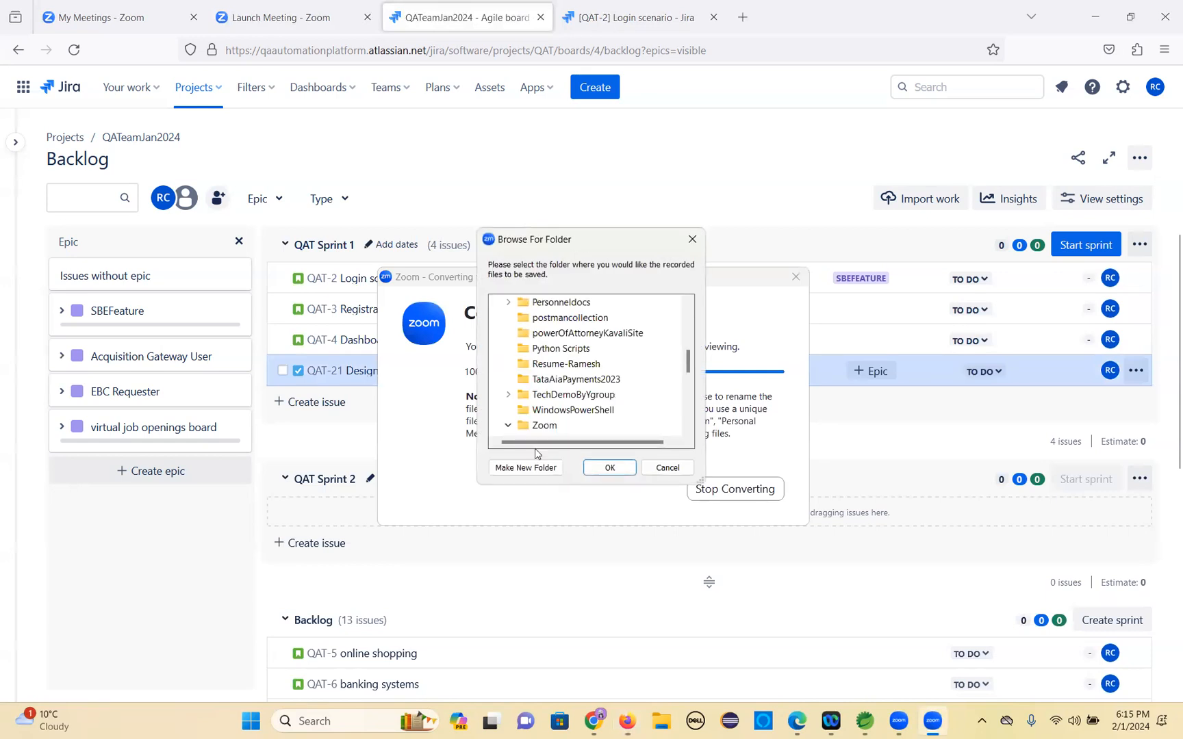
click(608, 468)
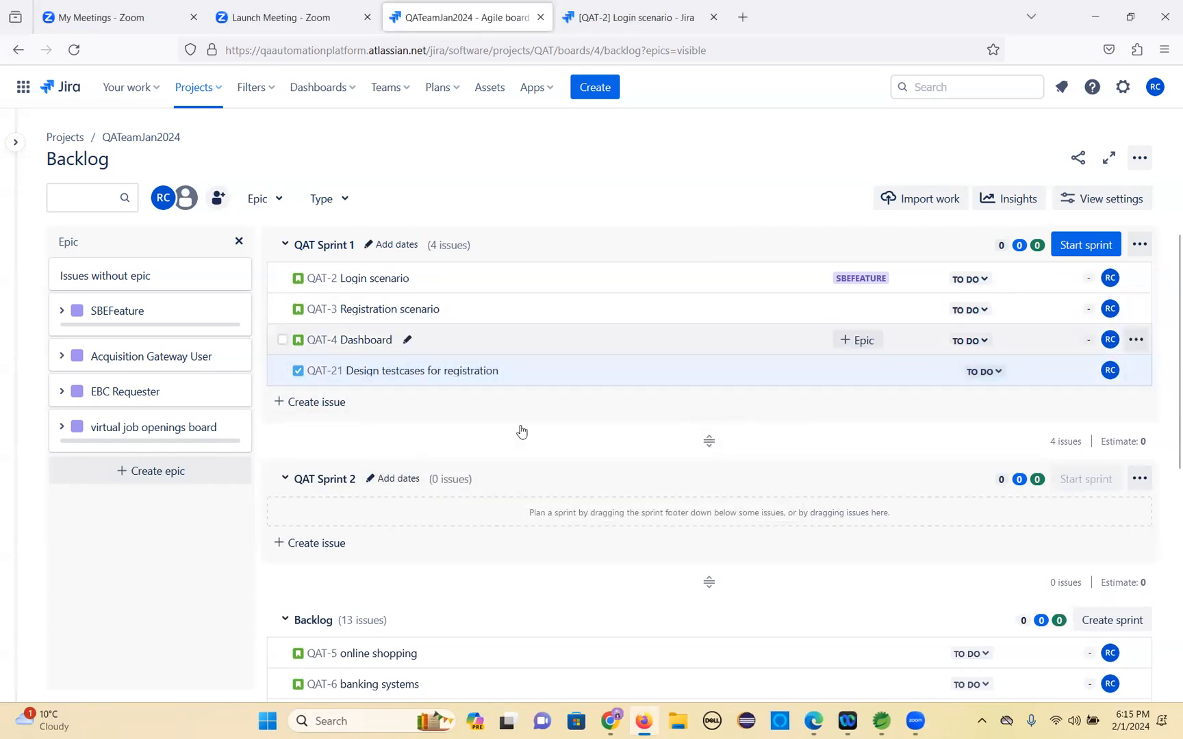
Create a task named 'Create testcases for login scenario' at the end of the backlog and move it into QAT Sprint 1.
scroll(459, 504, down, 5)
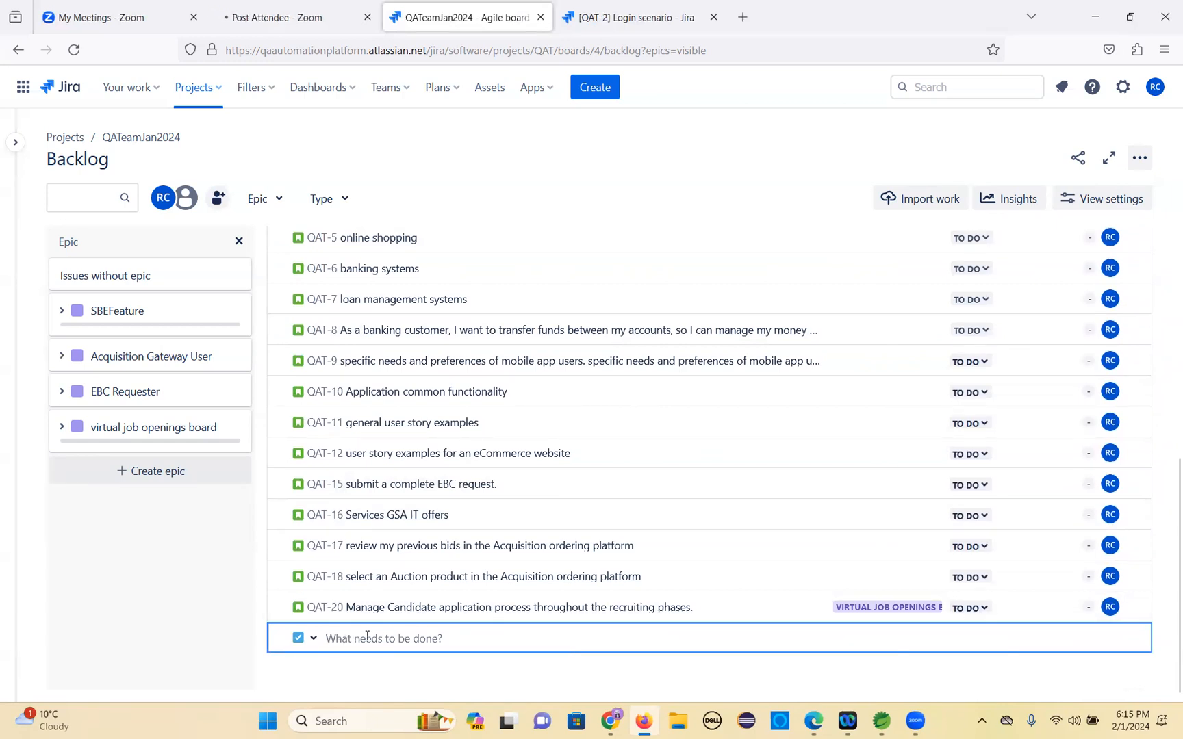
text(Create testcases for login scenario)
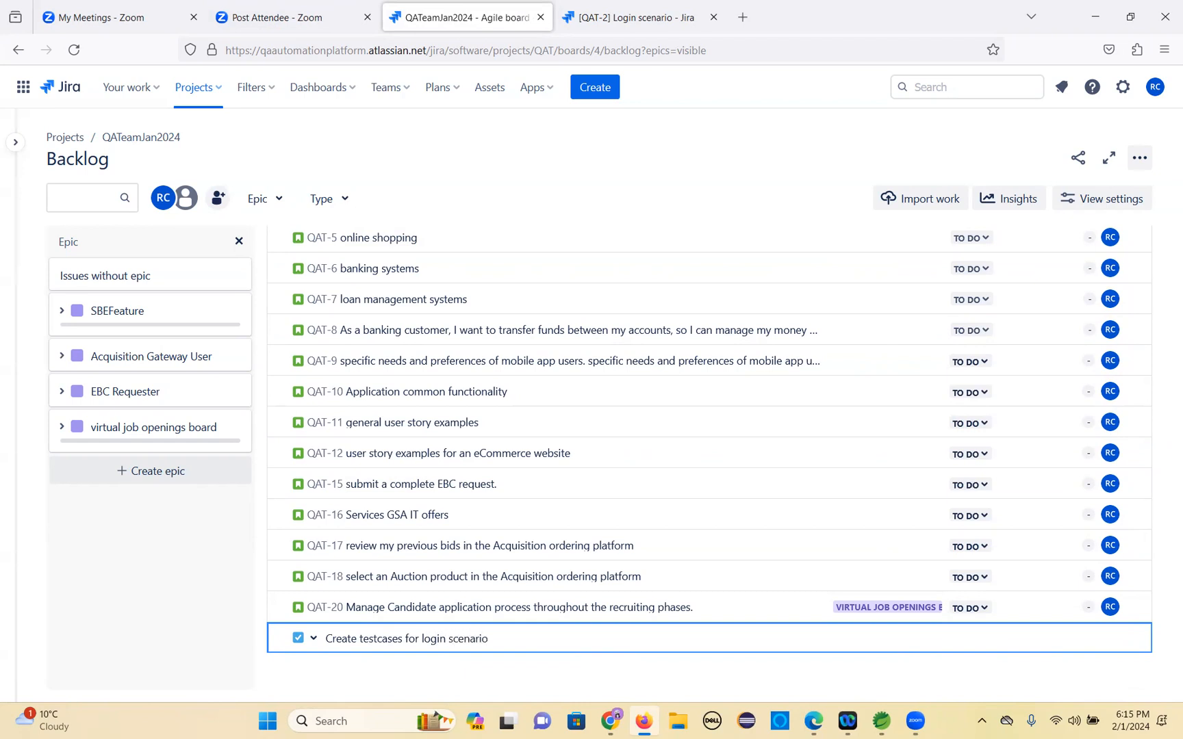
key(Return)
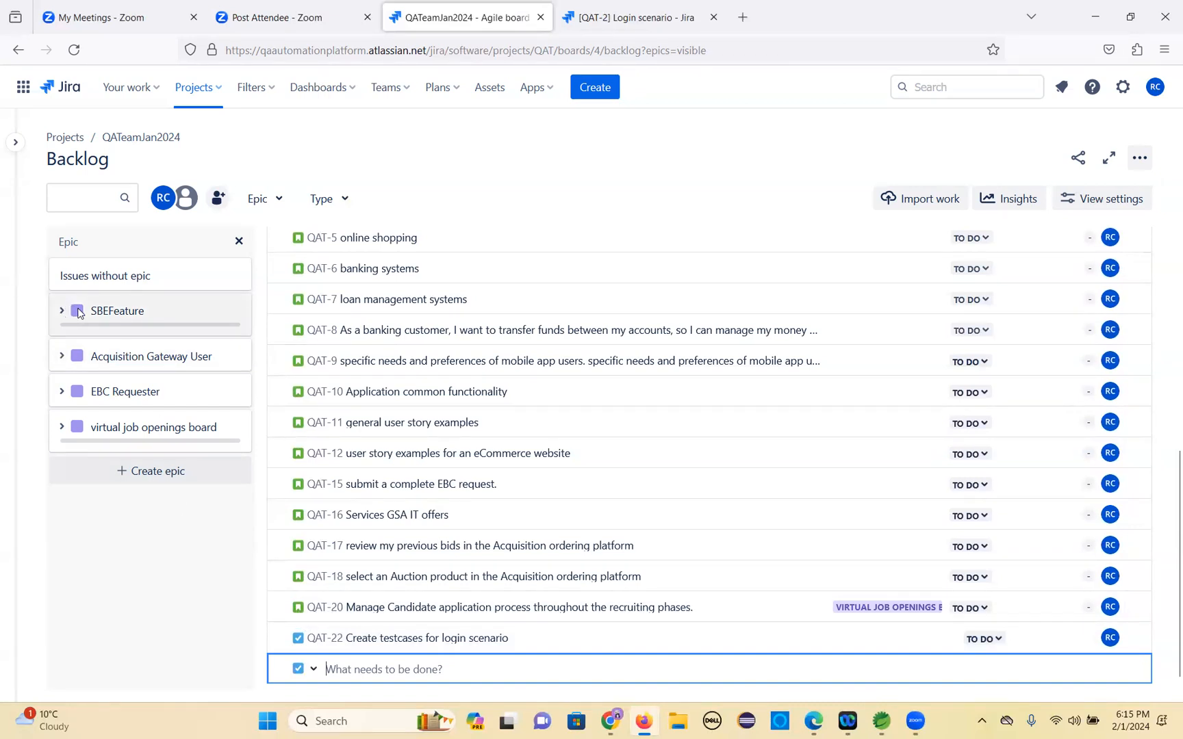
drag(408, 640, 297, 415)
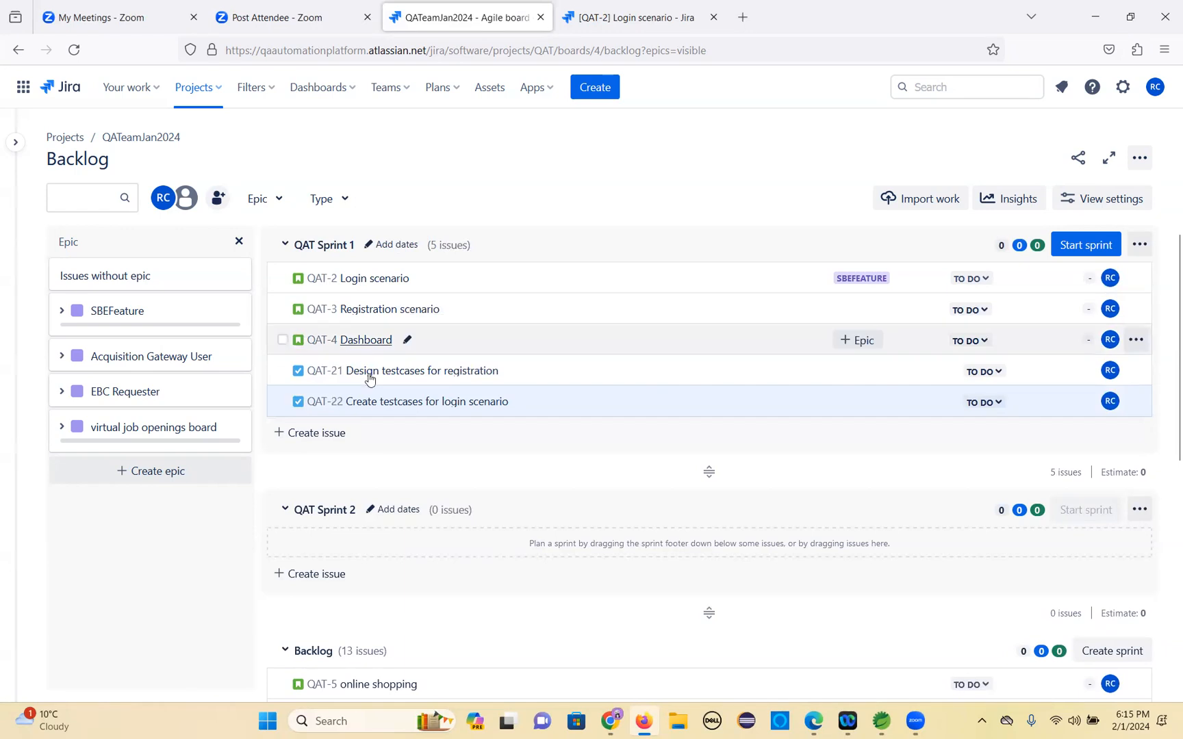
Create a task named 'Create Testcases for Dashboard' at the end of the backlog and move it into QAT Sprint 1.
scroll(356, 500, down, 7)
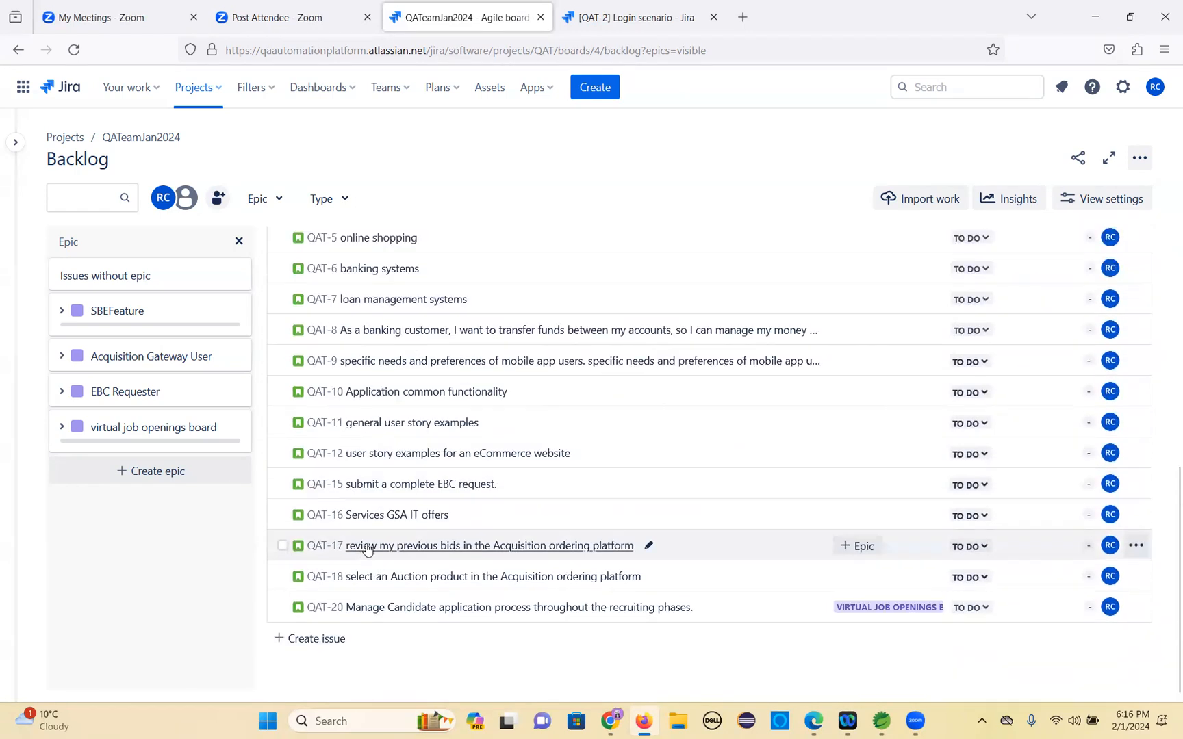
click(315, 642)
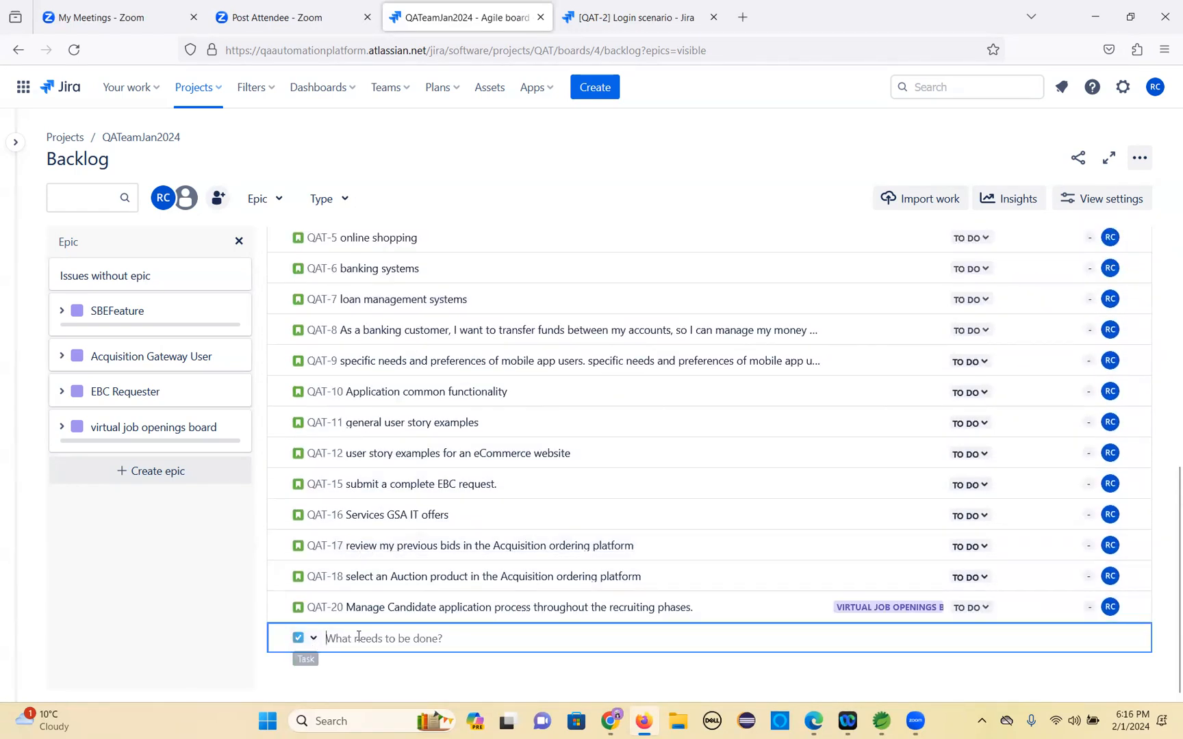
text(Create Testcases for Dashboard)
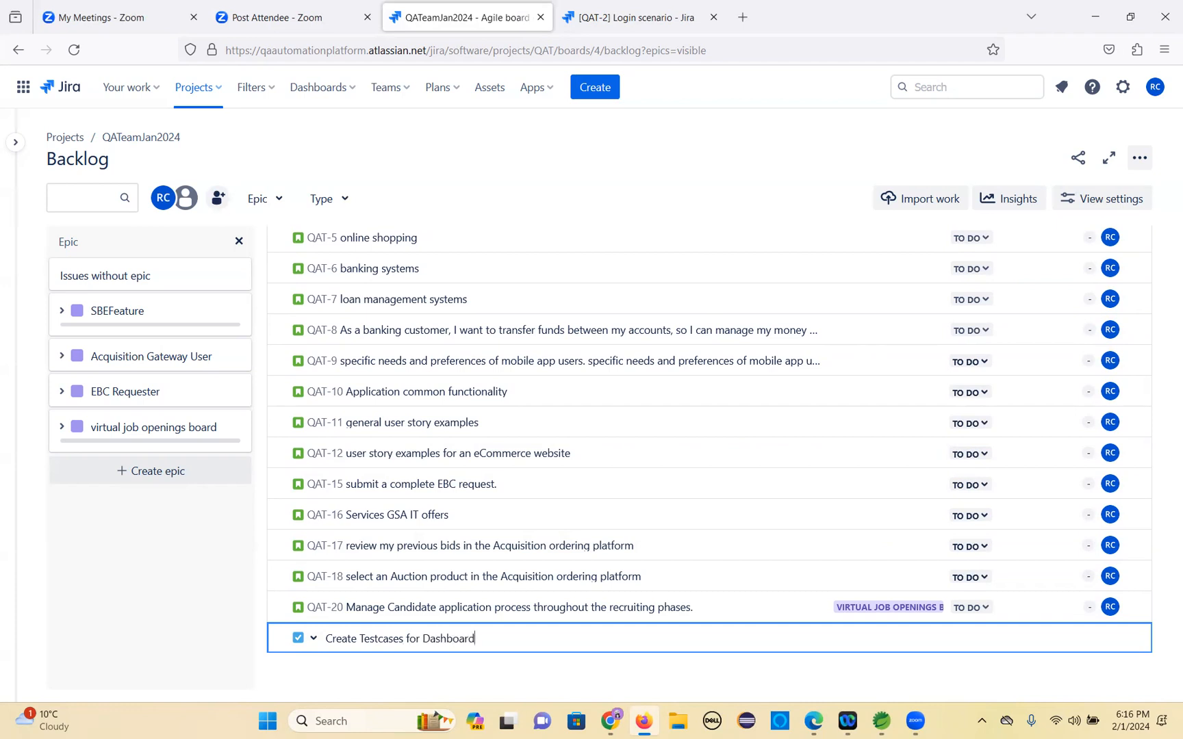
key(Return)
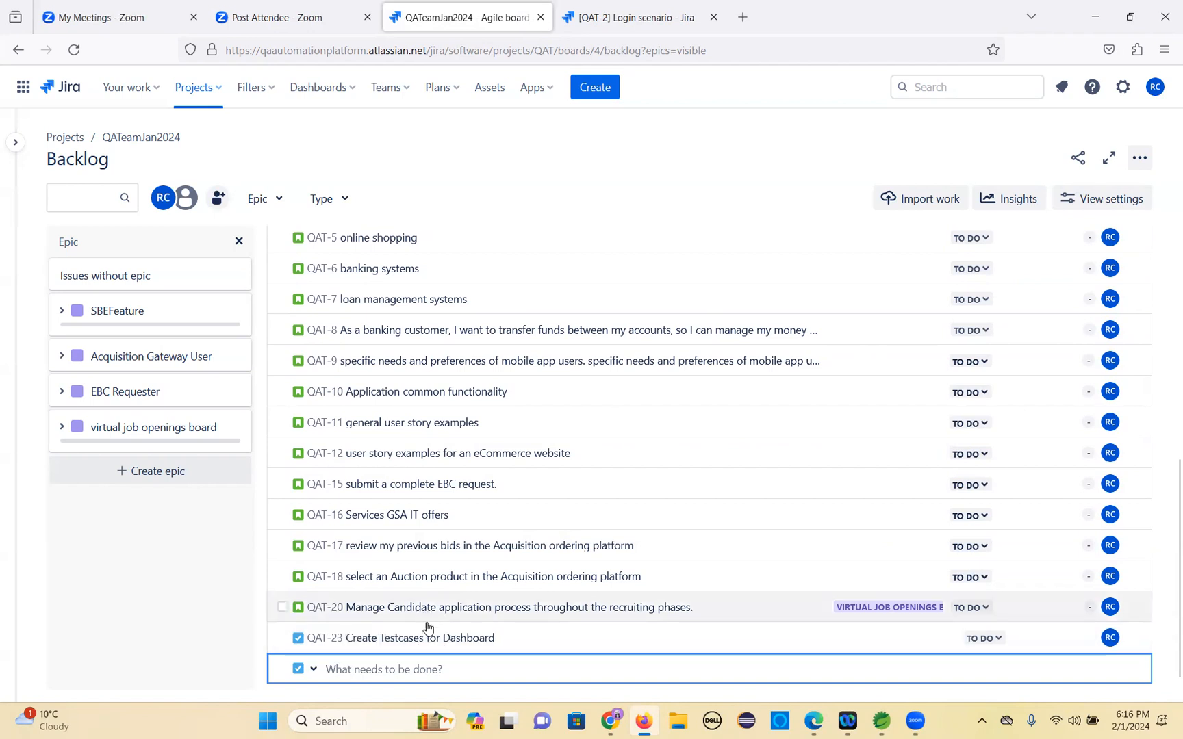
drag(447, 647, 377, 419)
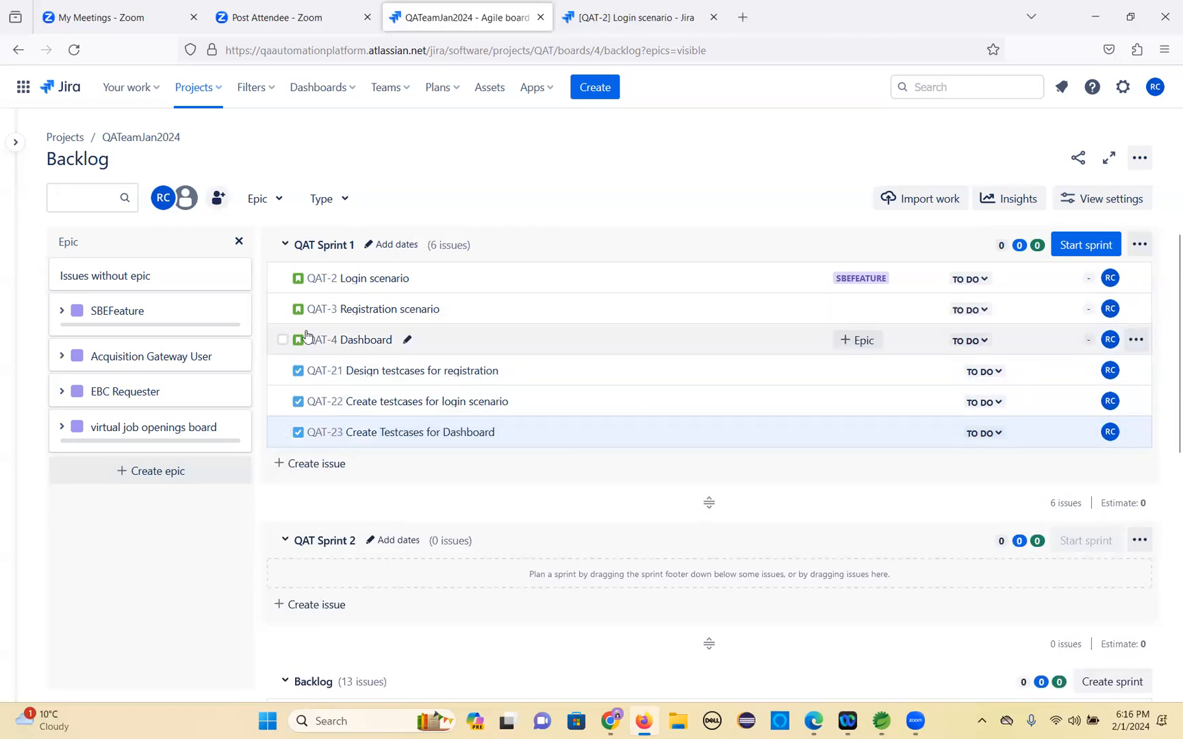
Assign the SBEFeature epic to the QAT-3 Registration scenario and QAT-4 Dashboard stories.
click(282, 309)
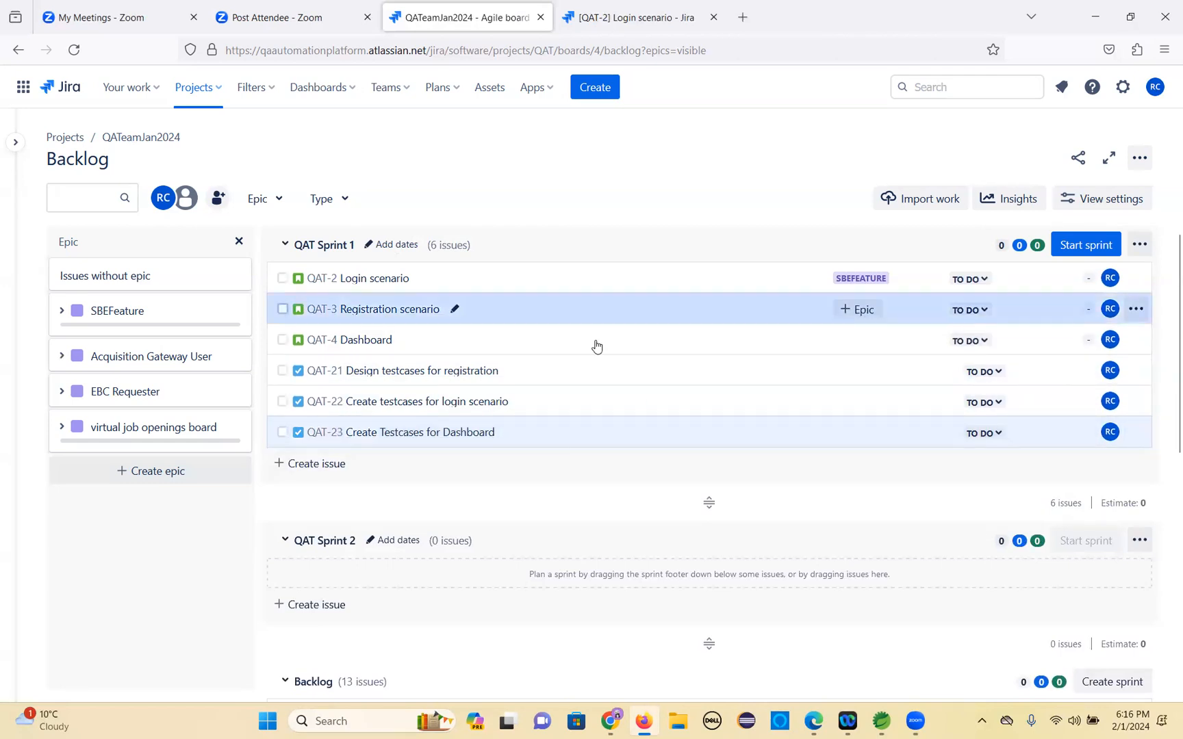
click(860, 311)
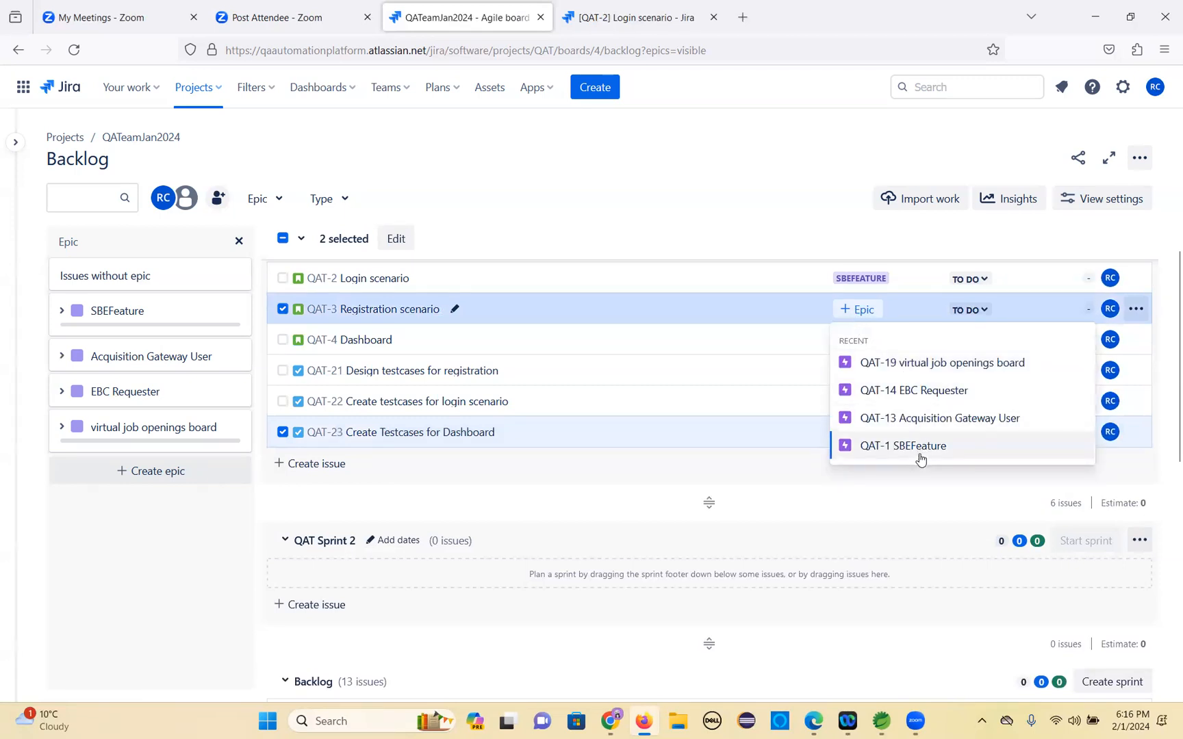
click(920, 448)
click(860, 340)
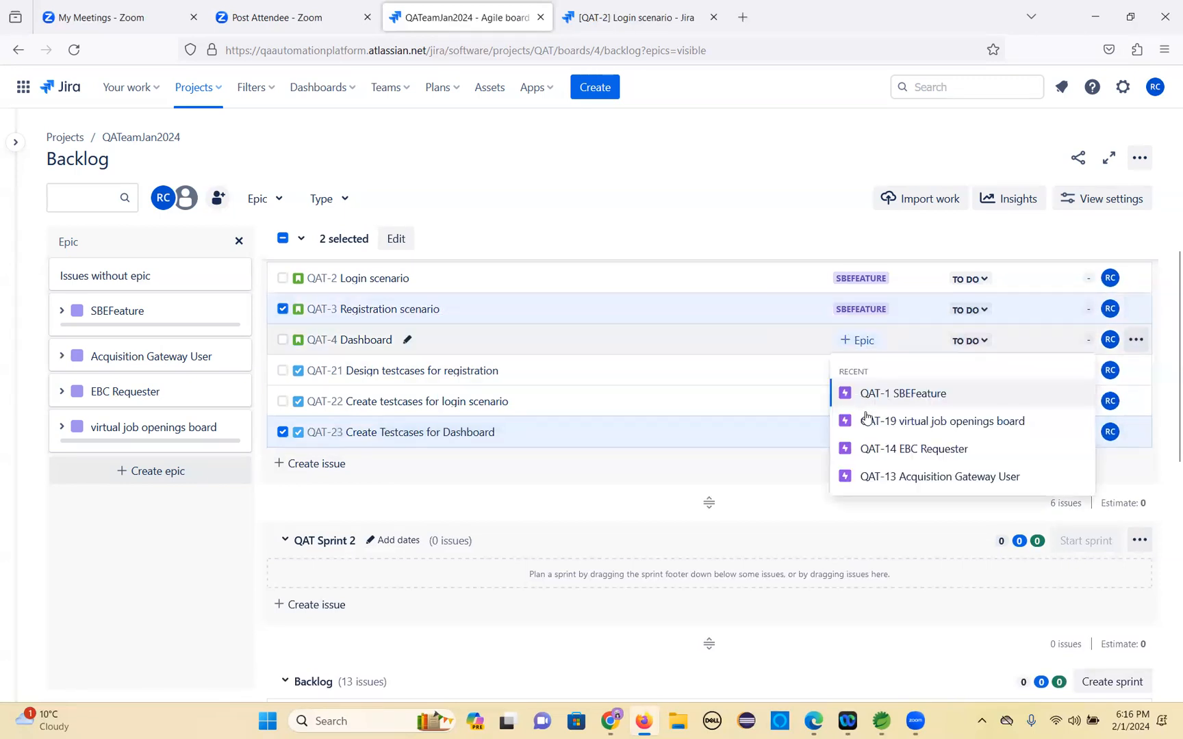
click(910, 396)
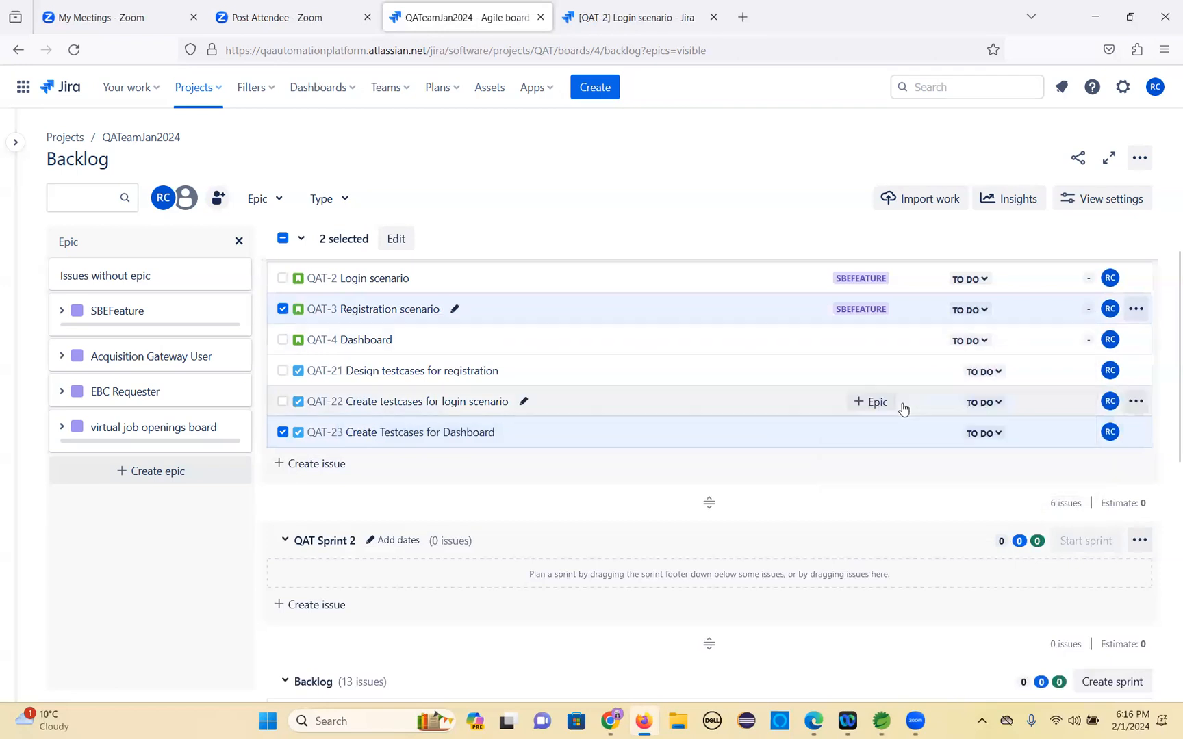
Assign the SBEFeature epic to the three test-design tasks QAT-21, QAT-22 and QAT-23.
click(856, 375)
click(883, 424)
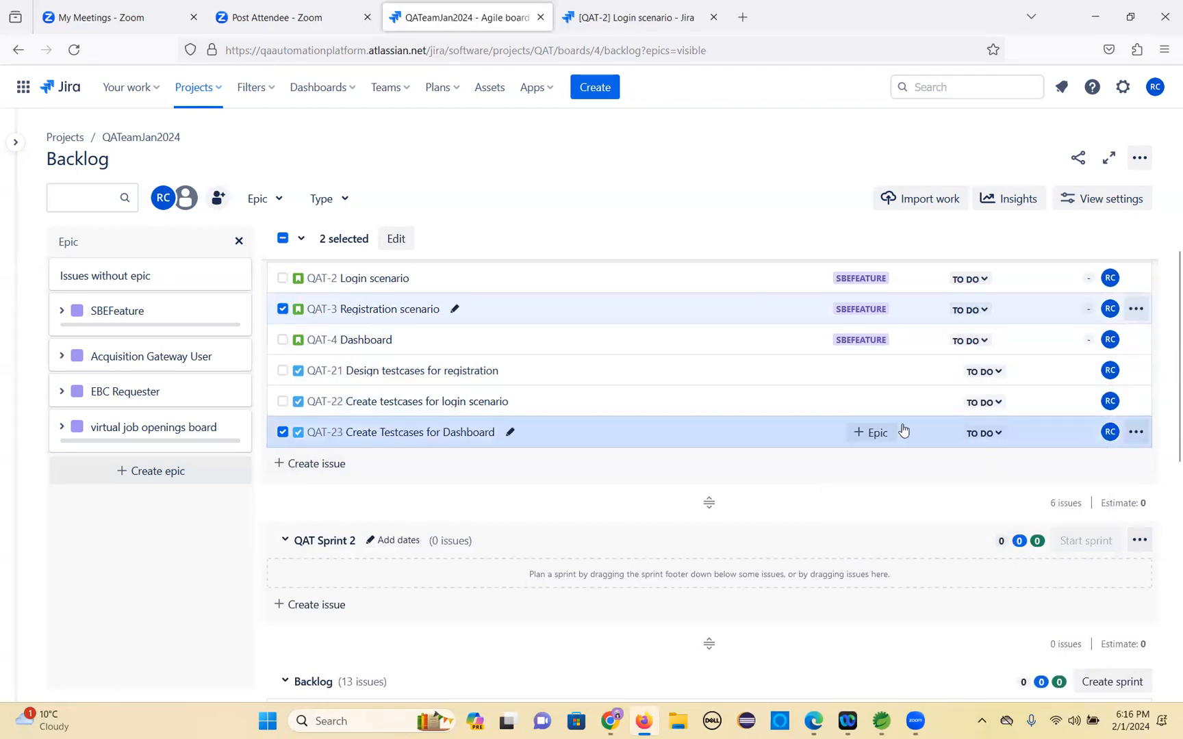
click(873, 404)
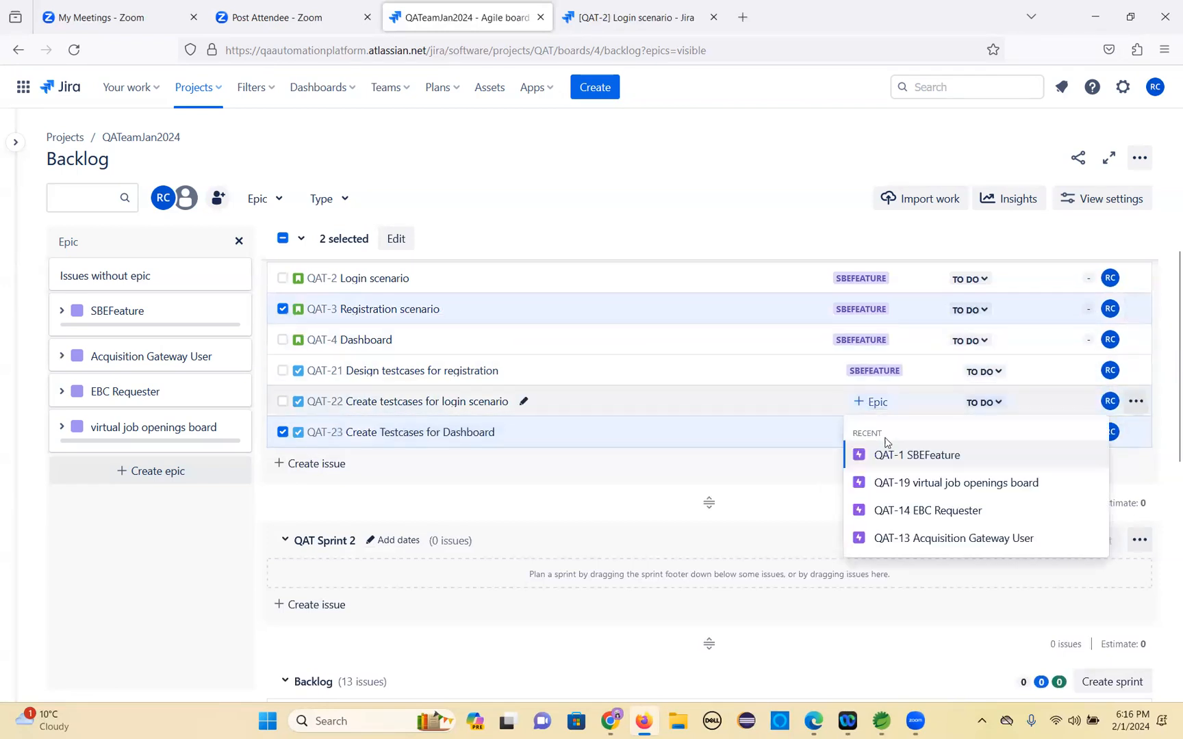
click(890, 457)
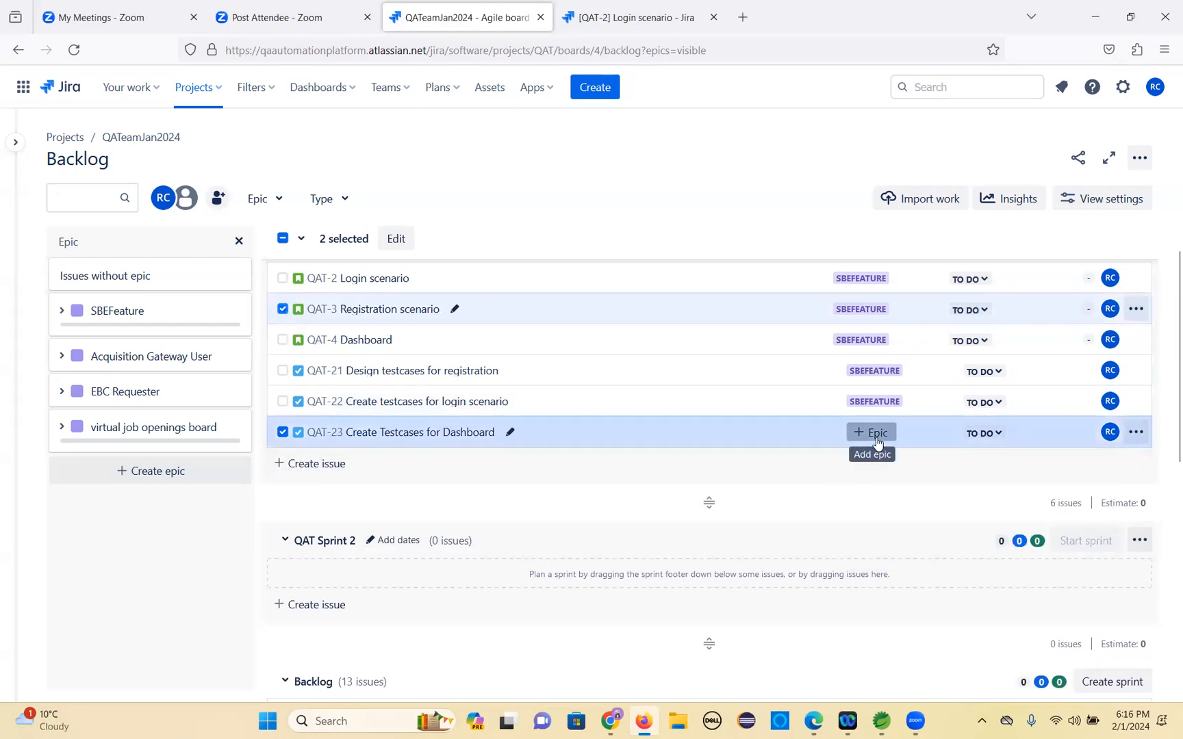
click(871, 432)
click(897, 487)
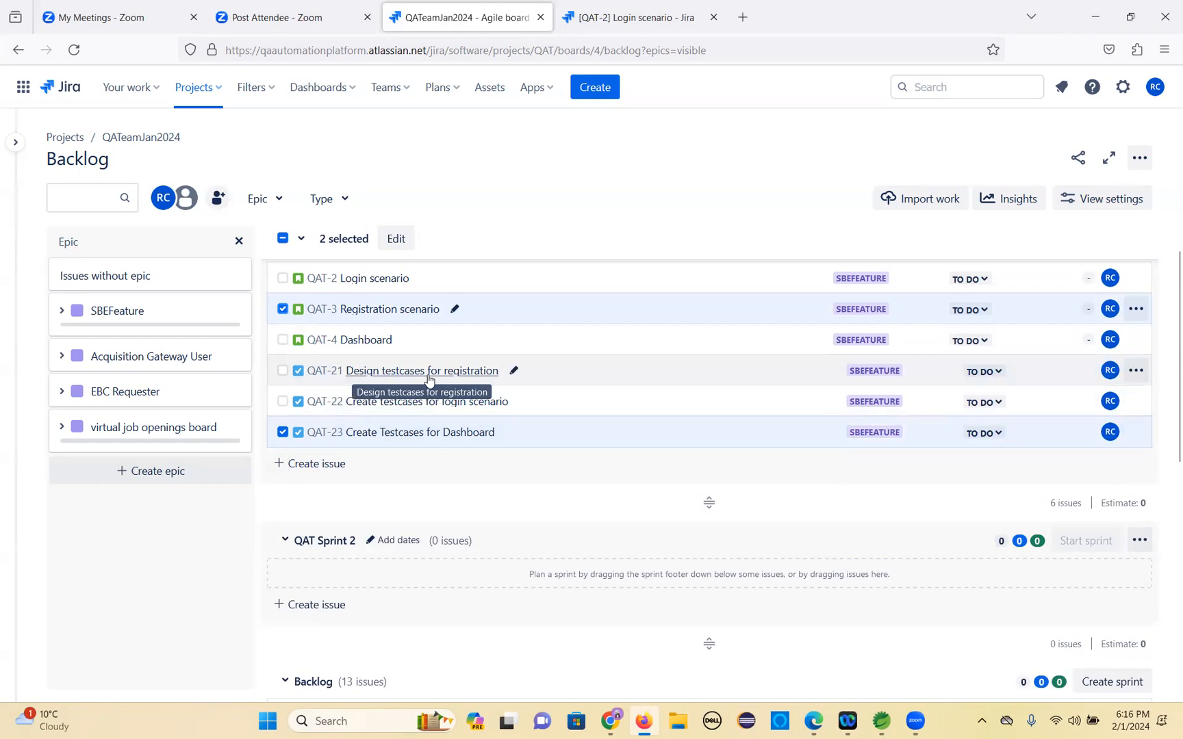
click(282, 370)
click(282, 339)
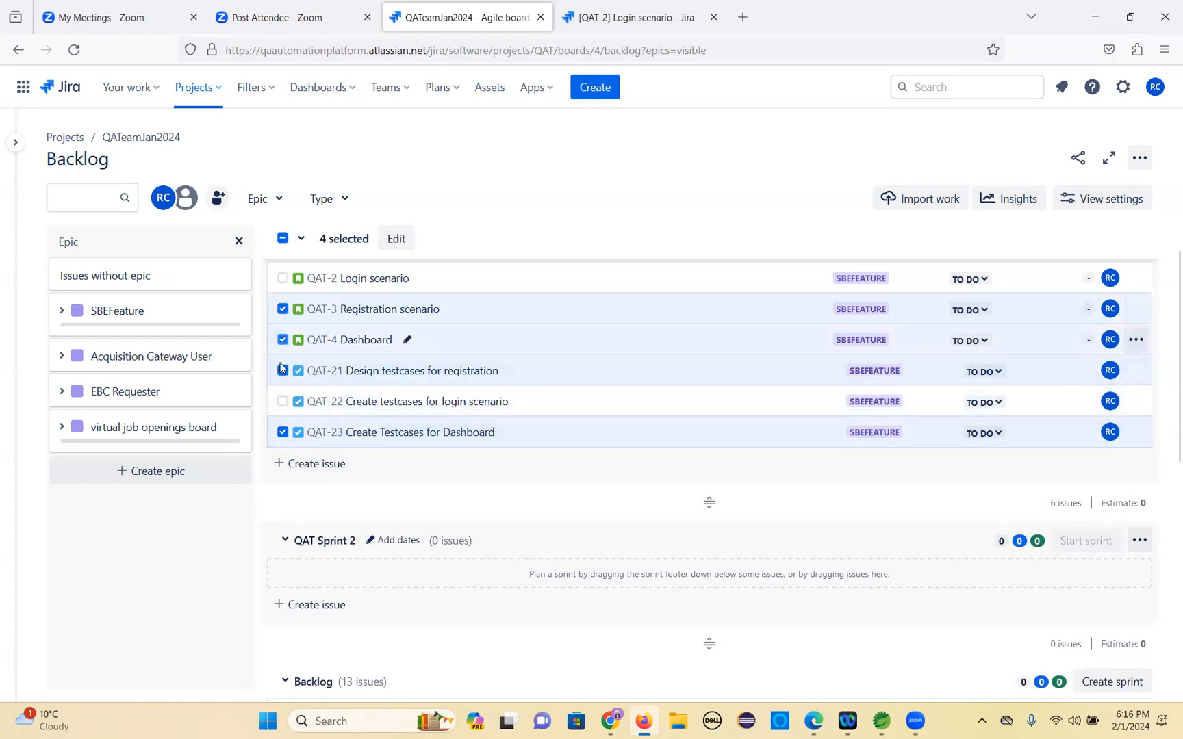
click(282, 403)
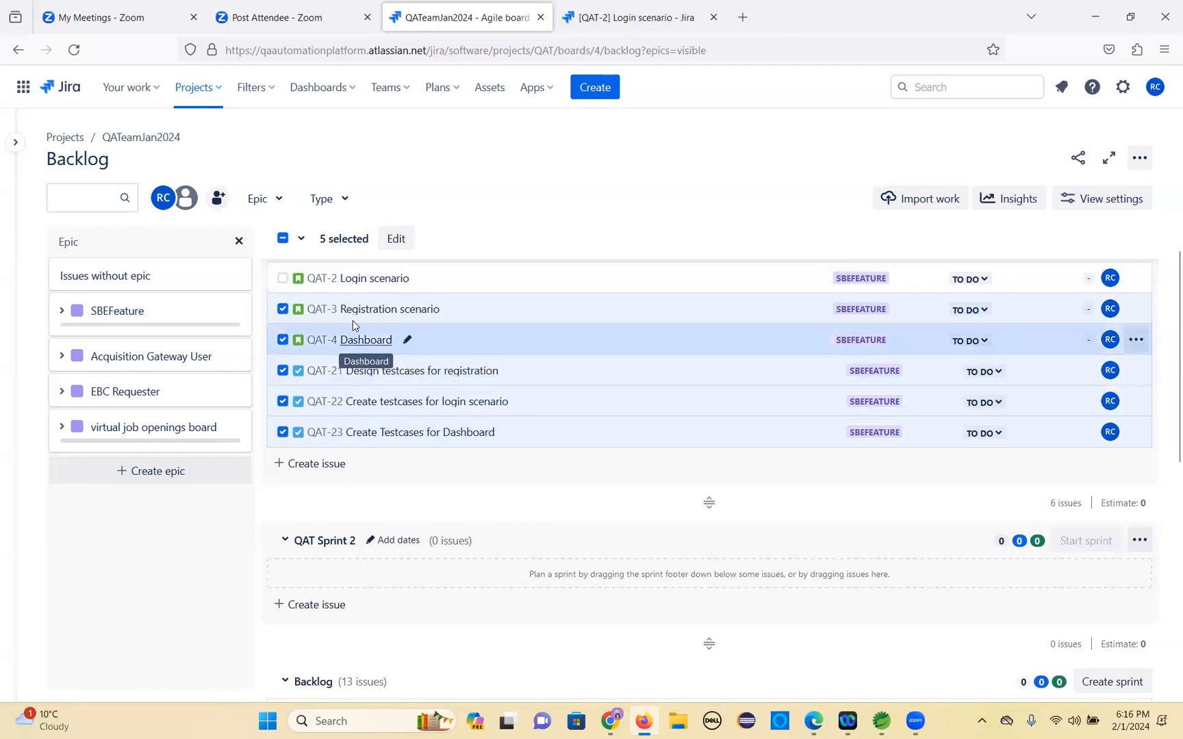
Open QAT-21 and save the description 'Please design the testcases for user story QAT-3'.
click(439, 377)
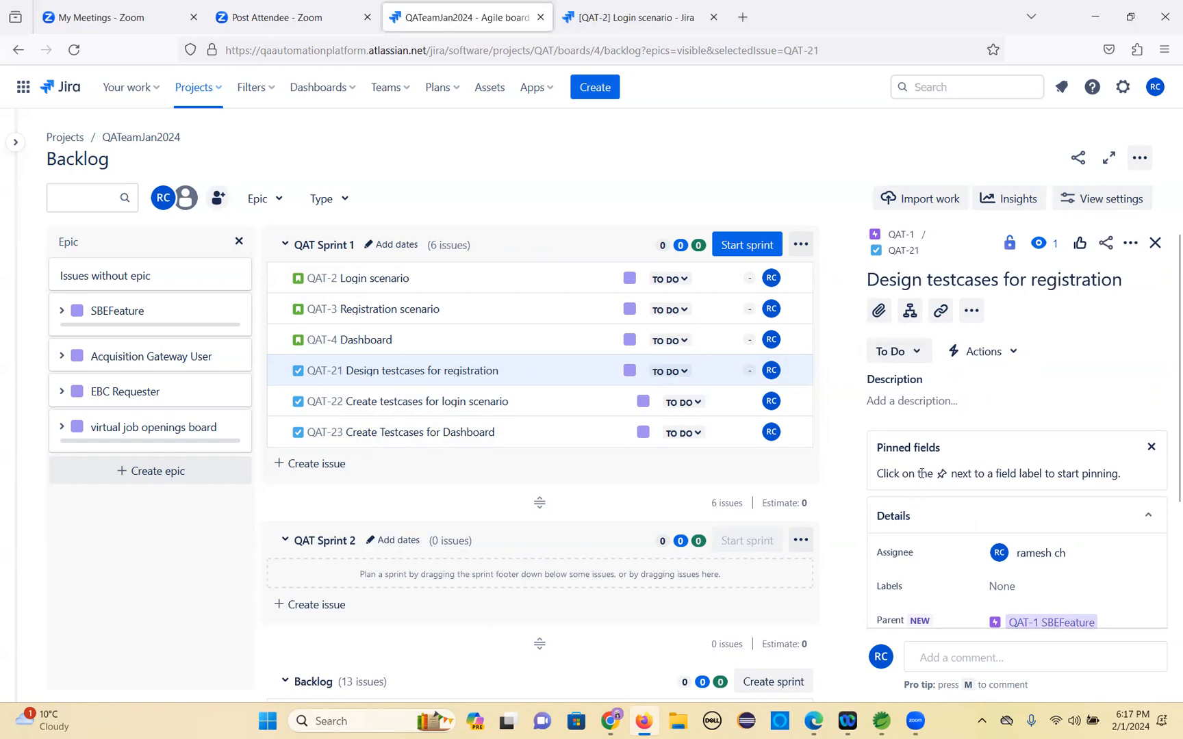
click(894, 401)
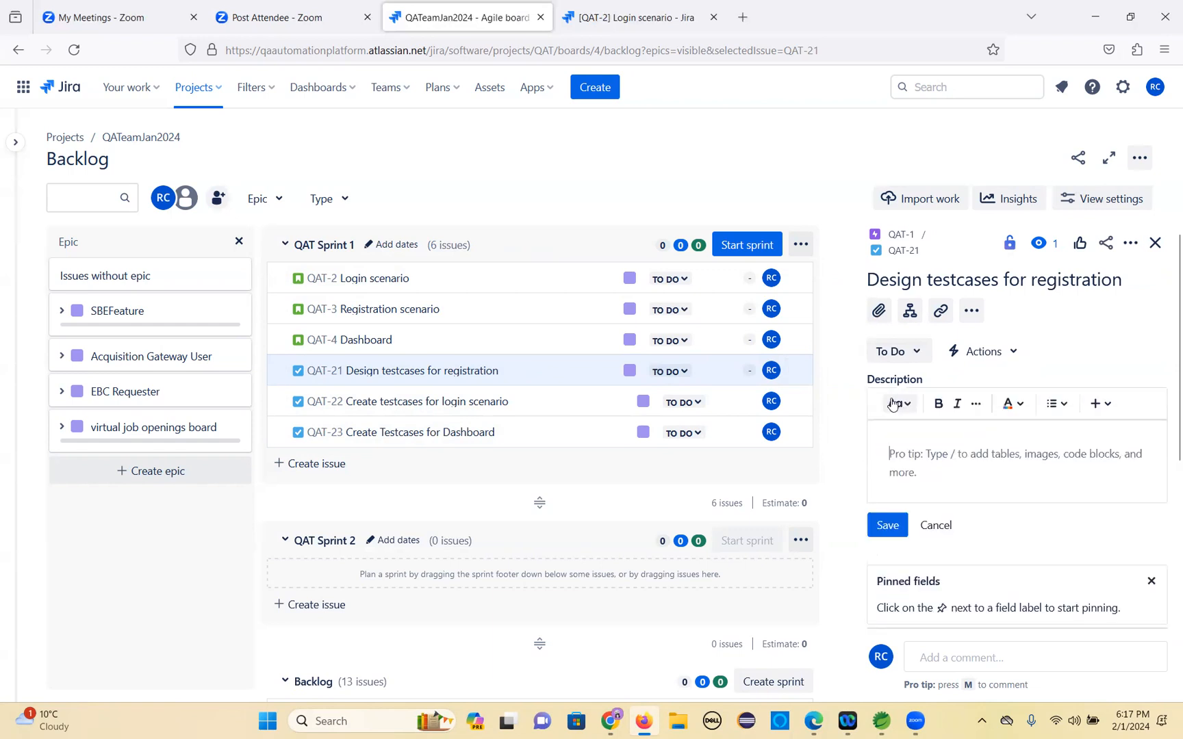
text(Ple)
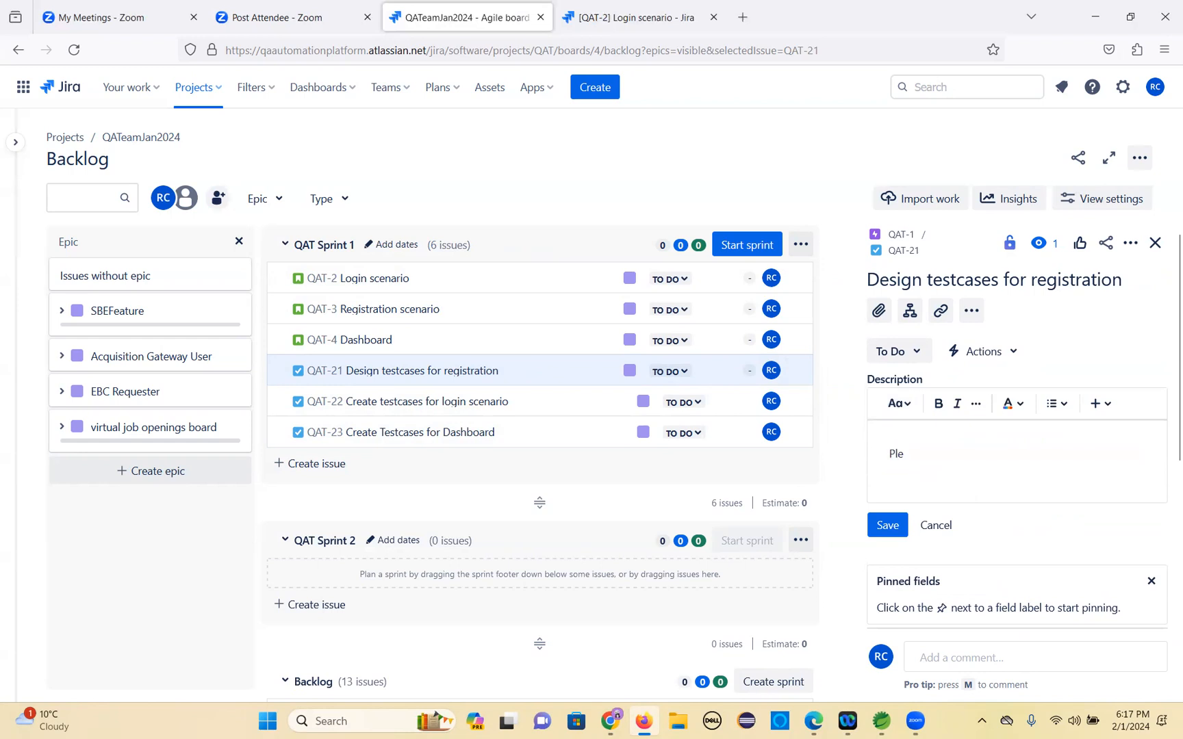
text(ase design the testcases for user story QAT-3)
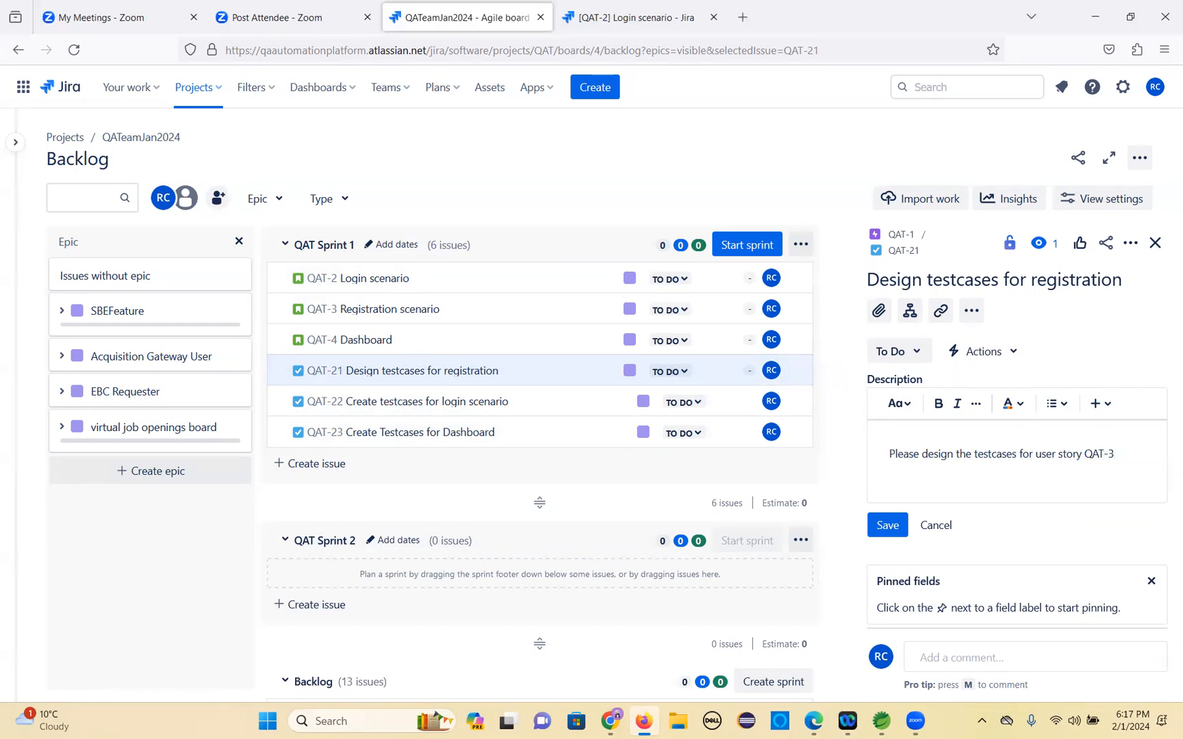
click(884, 526)
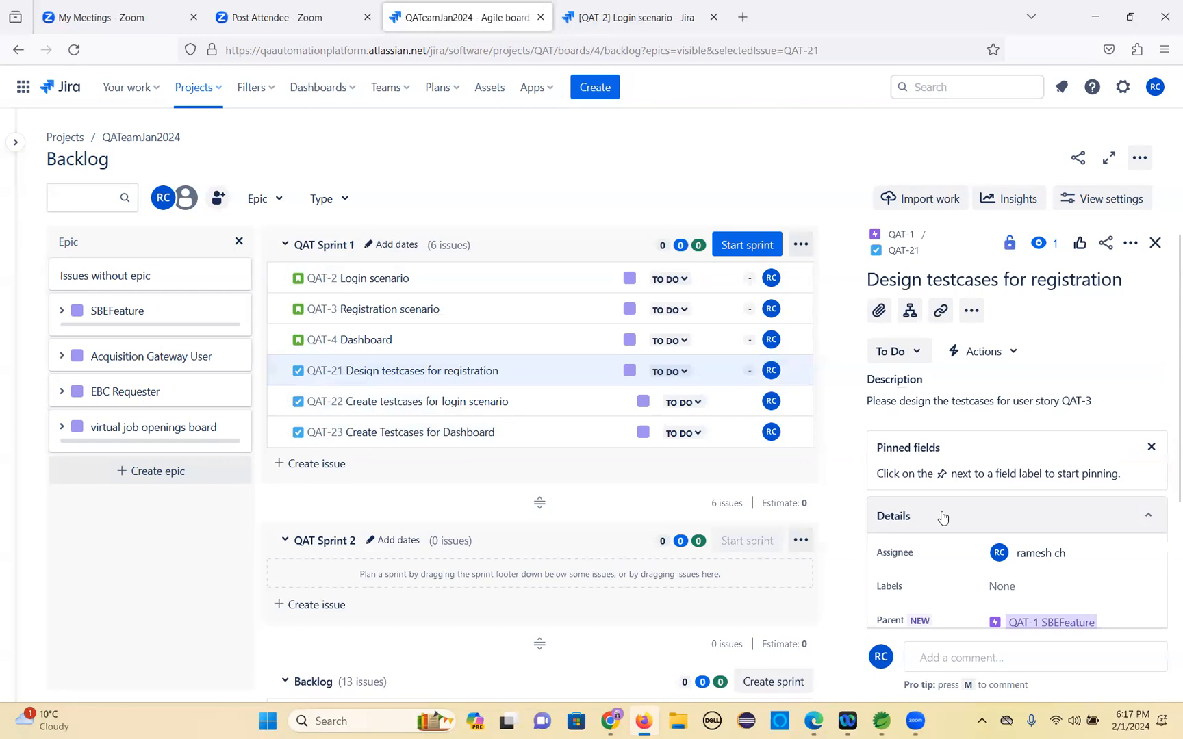
Review the QAT-21 details and the sprint and backlog issue lists.
scroll(942, 516, down, 4)
scroll(942, 517, down, 1)
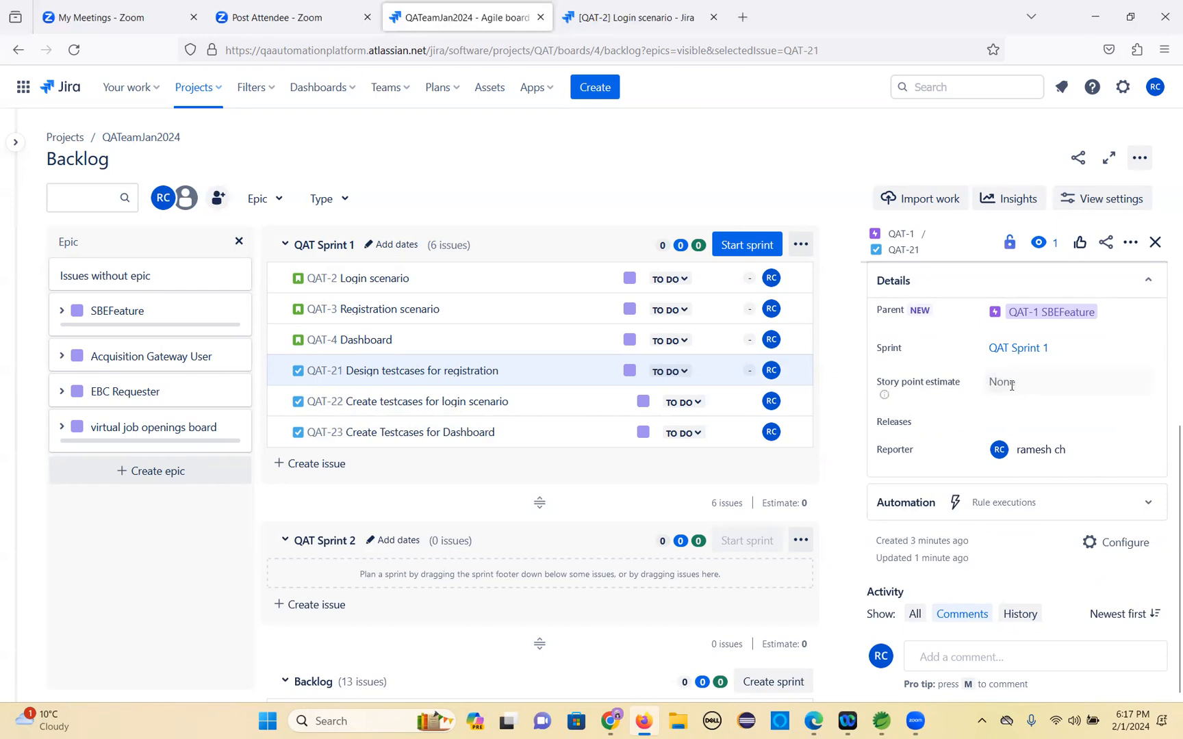
scroll(928, 434, up, 5)
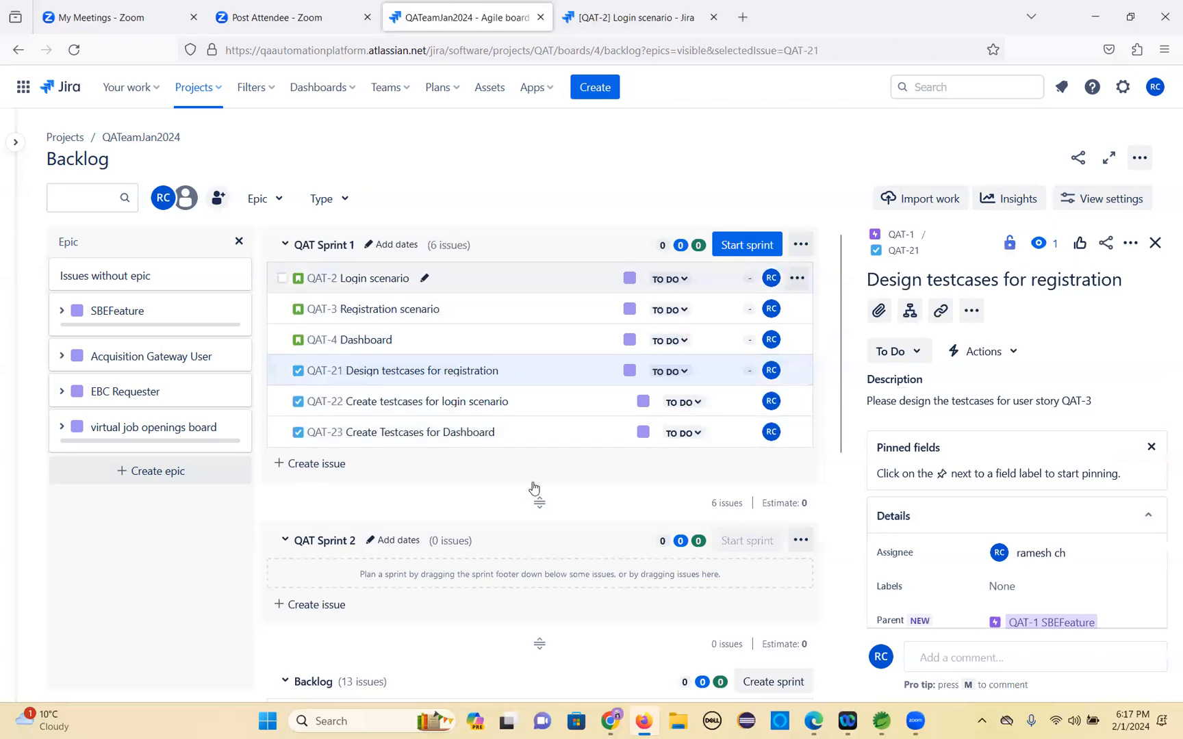
scroll(387, 595, down, 4)
scroll(394, 605, down, 3)
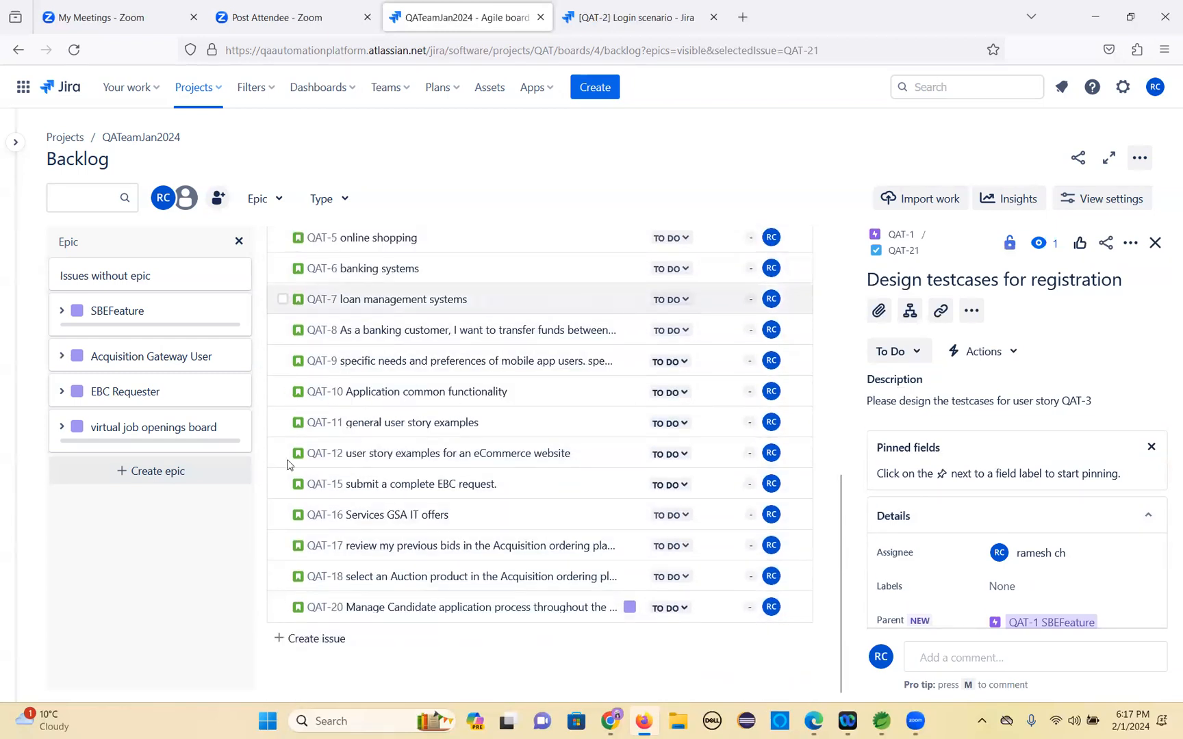
scroll(303, 647, up, 6)
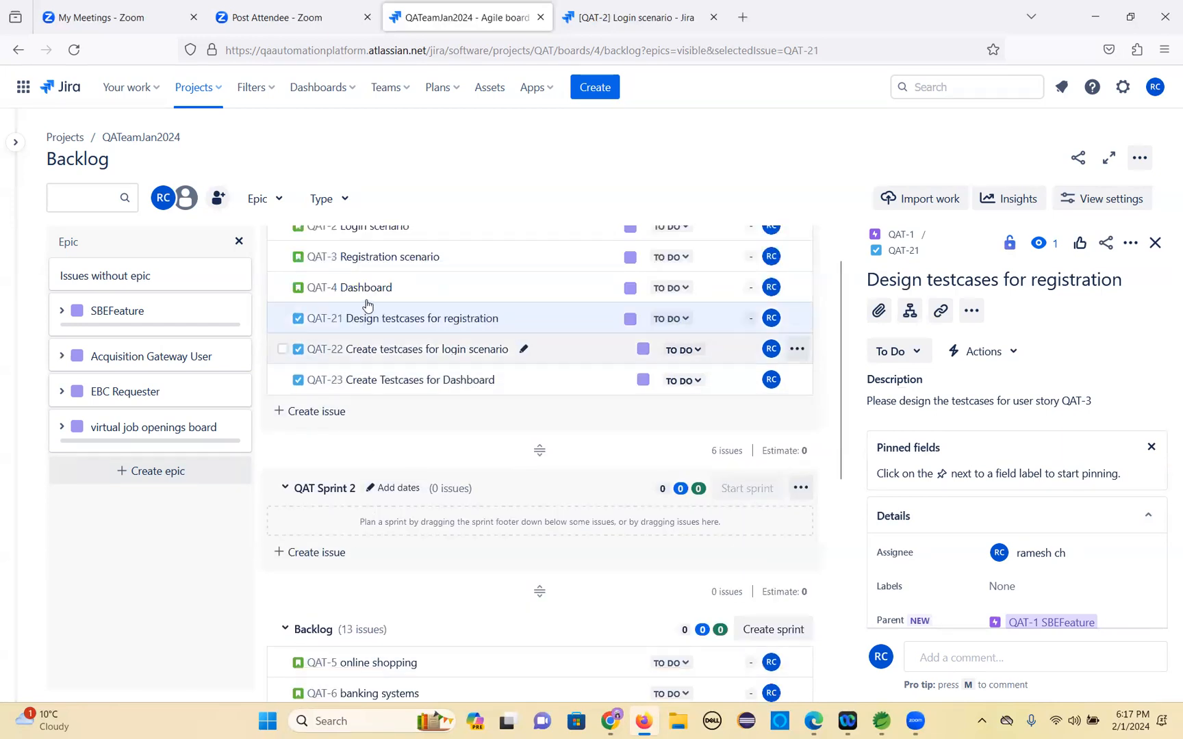
scroll(391, 309, up, 1)
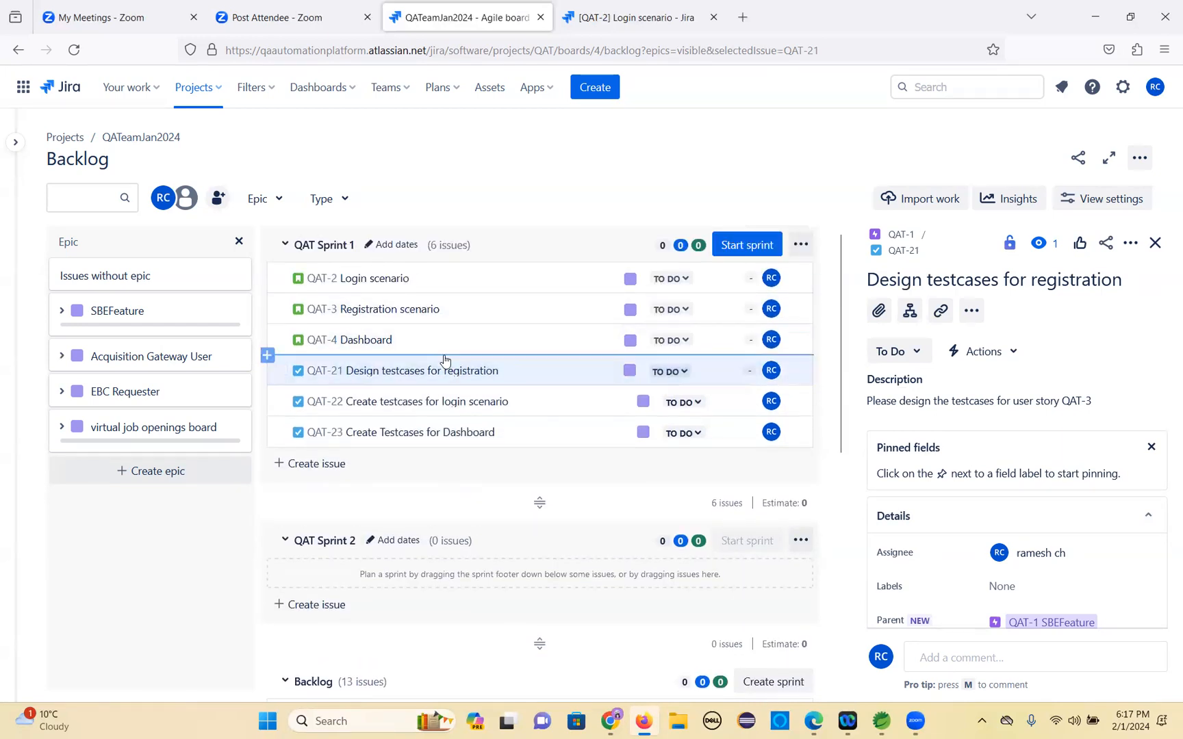
Start QAT Sprint 1 for 2 weeks with the goal 'perform the assigned tasks and provide demo'.
click(754, 246)
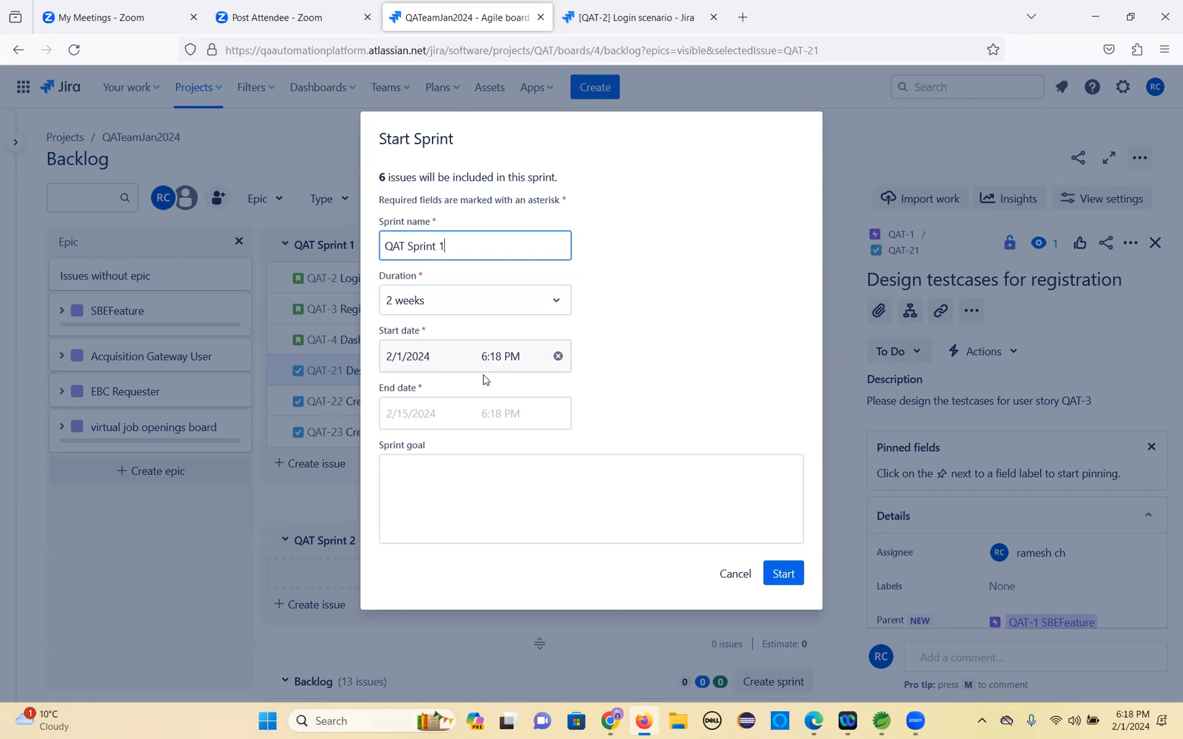
click(408, 416)
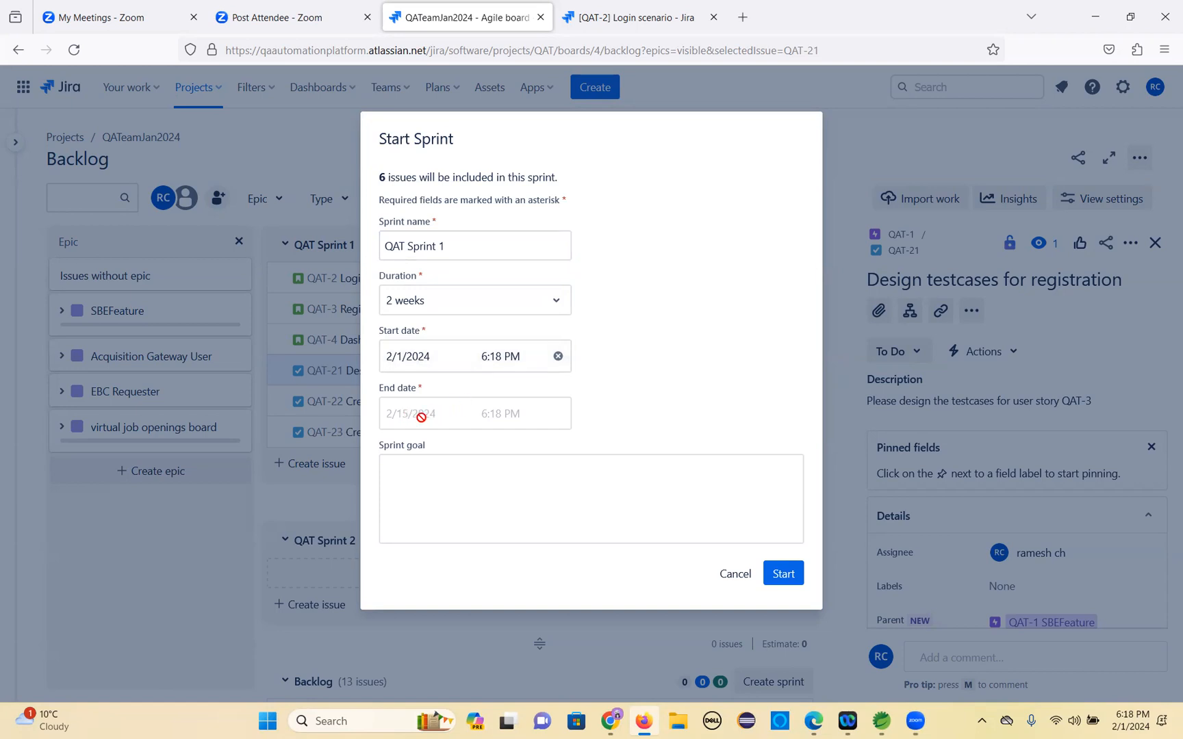
click(418, 485)
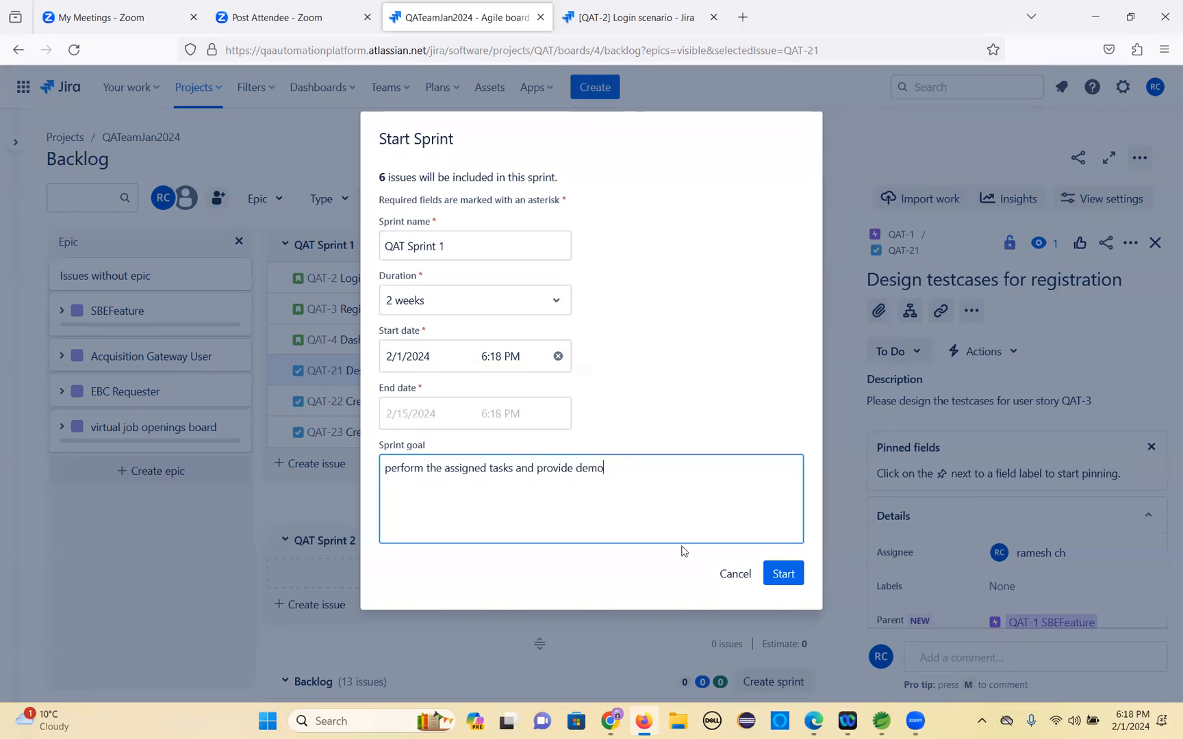
click(784, 574)
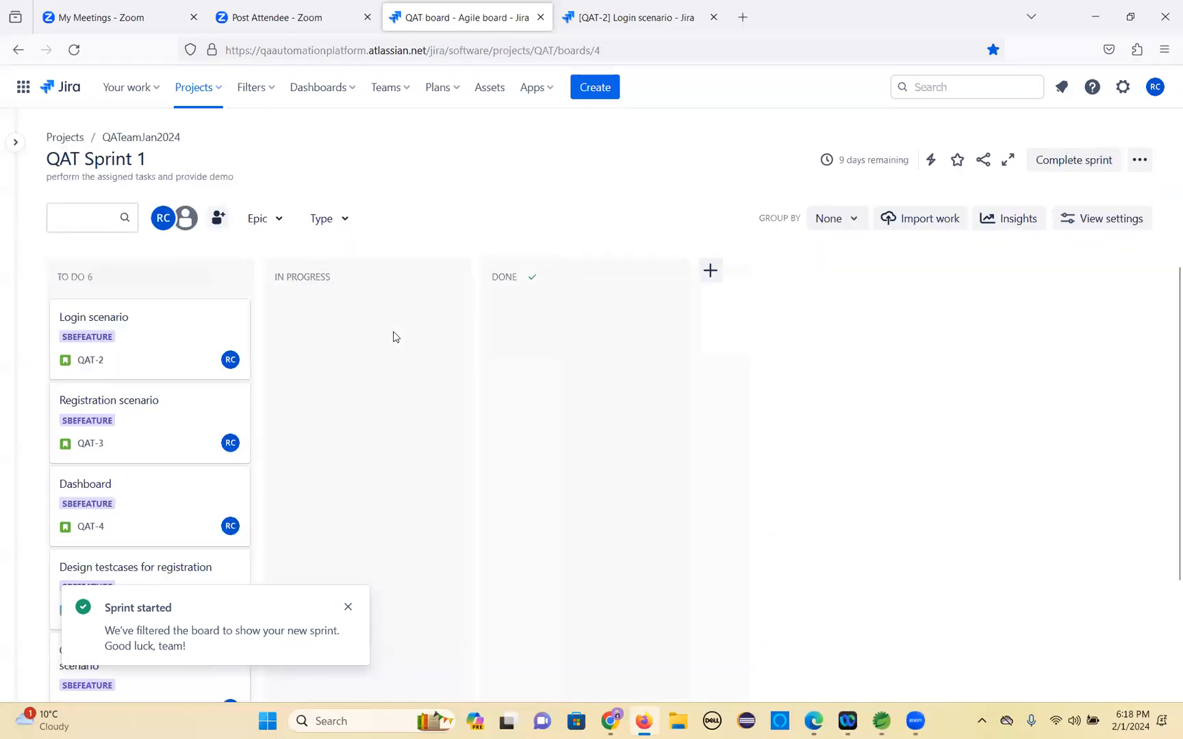
click(348, 607)
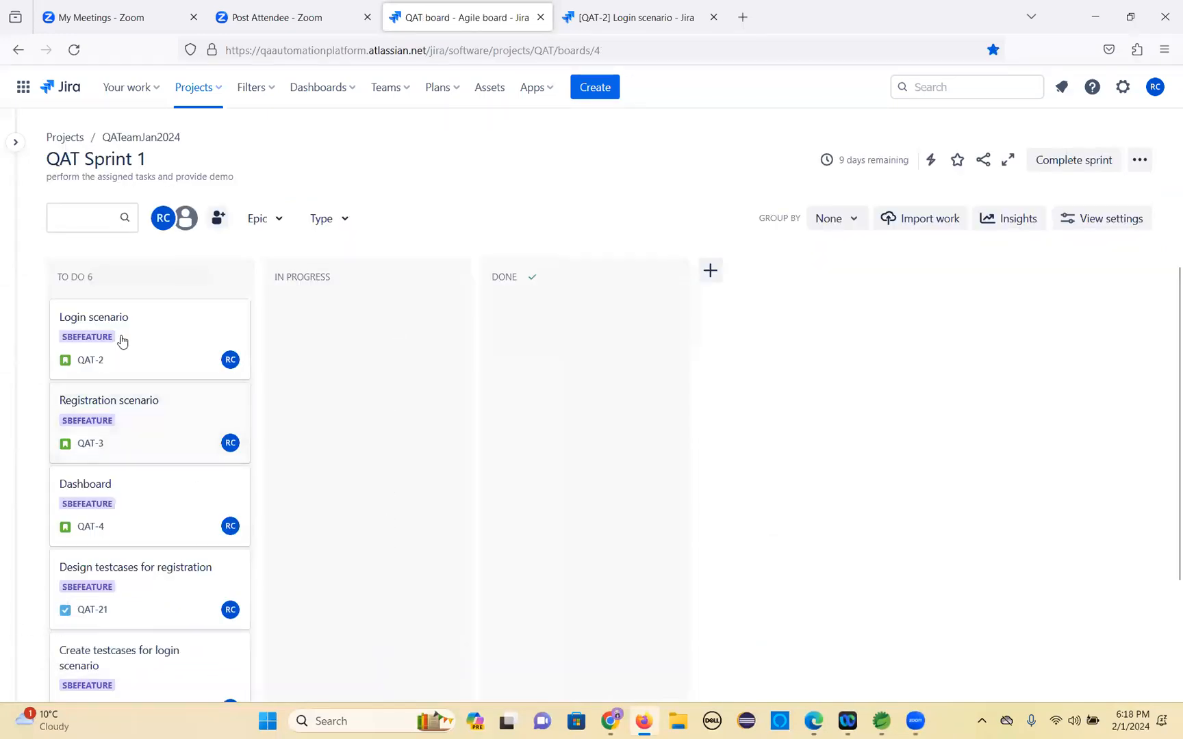
scroll(130, 353, down, 3)
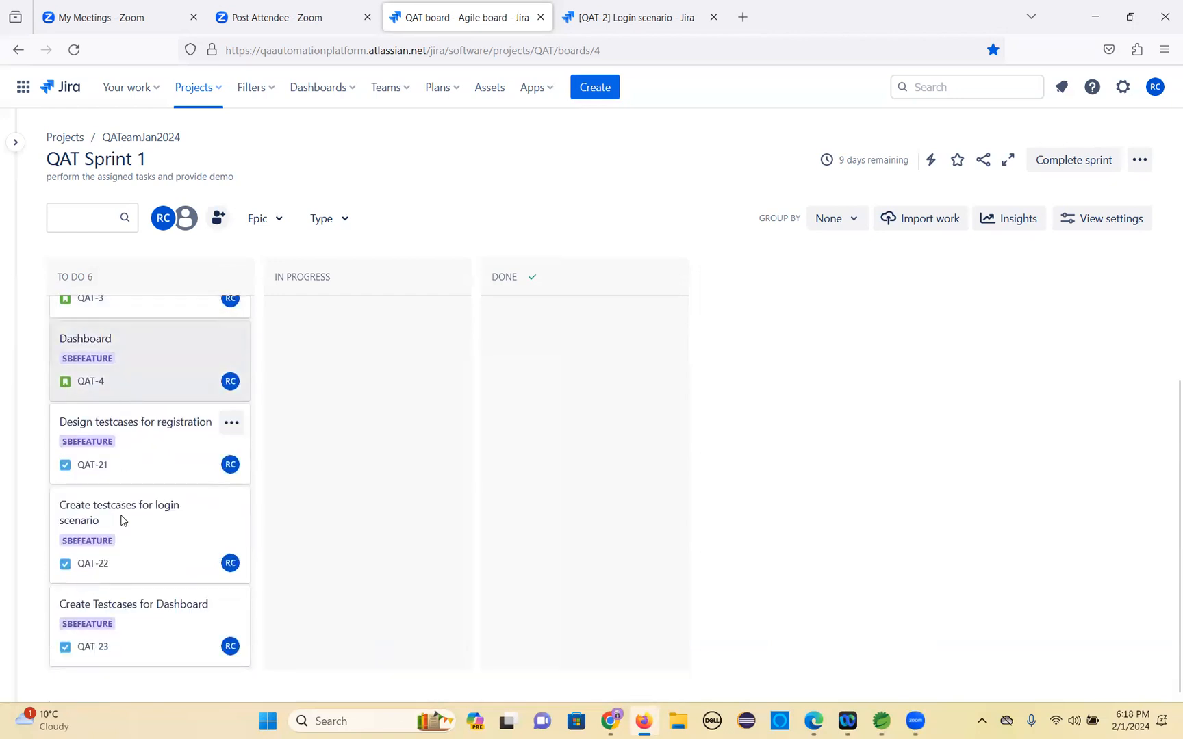
Open the Add People dialog for QATeamJan2024 on the sprint board and dismiss the connect-accounts tip.
scroll(130, 575, up, 3)
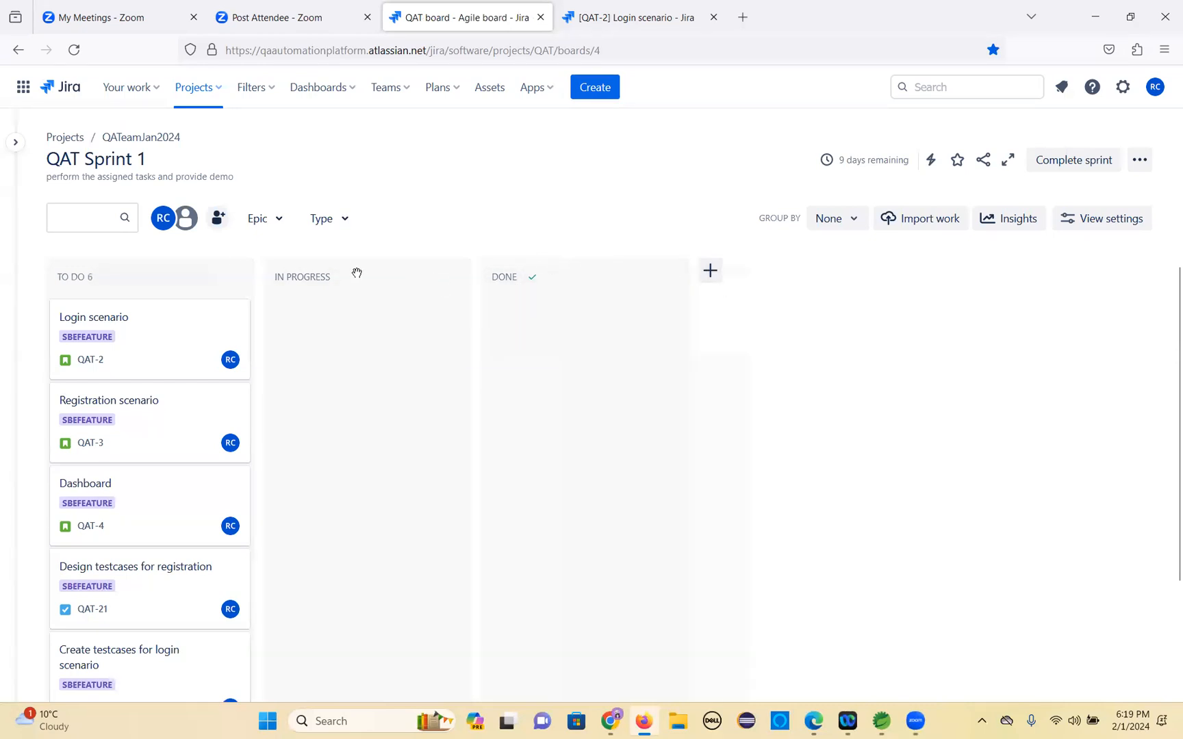
click(217, 221)
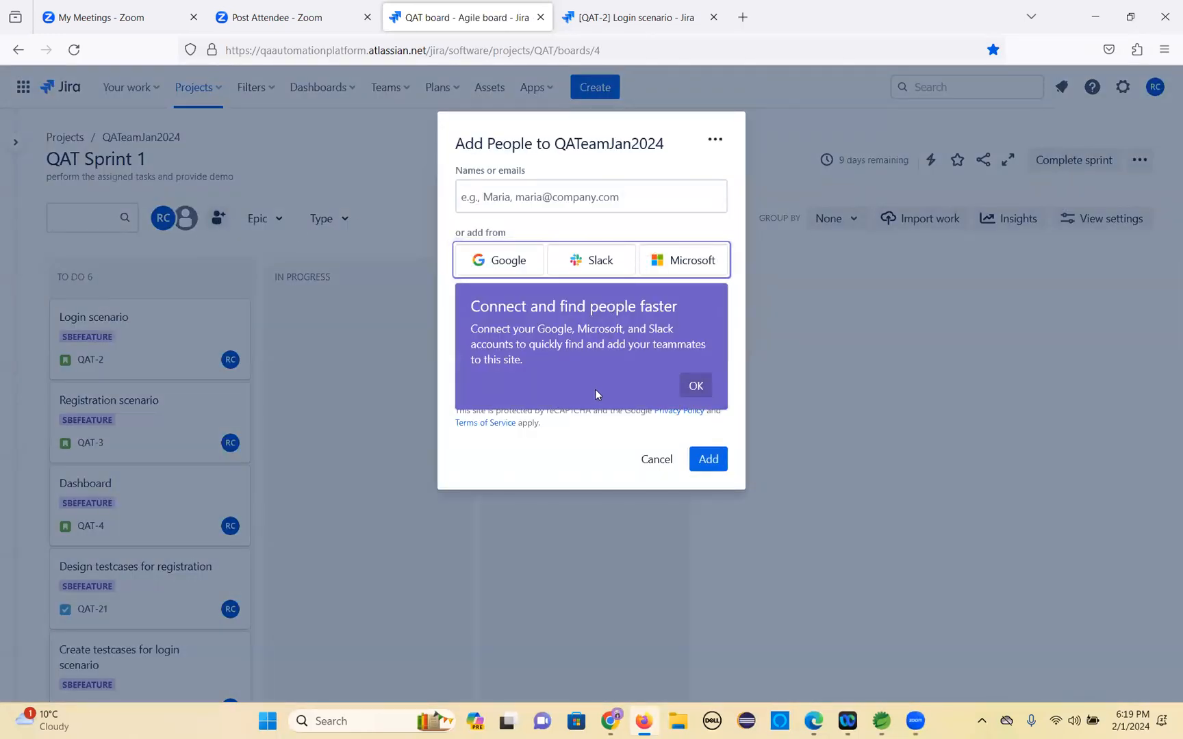
click(694, 385)
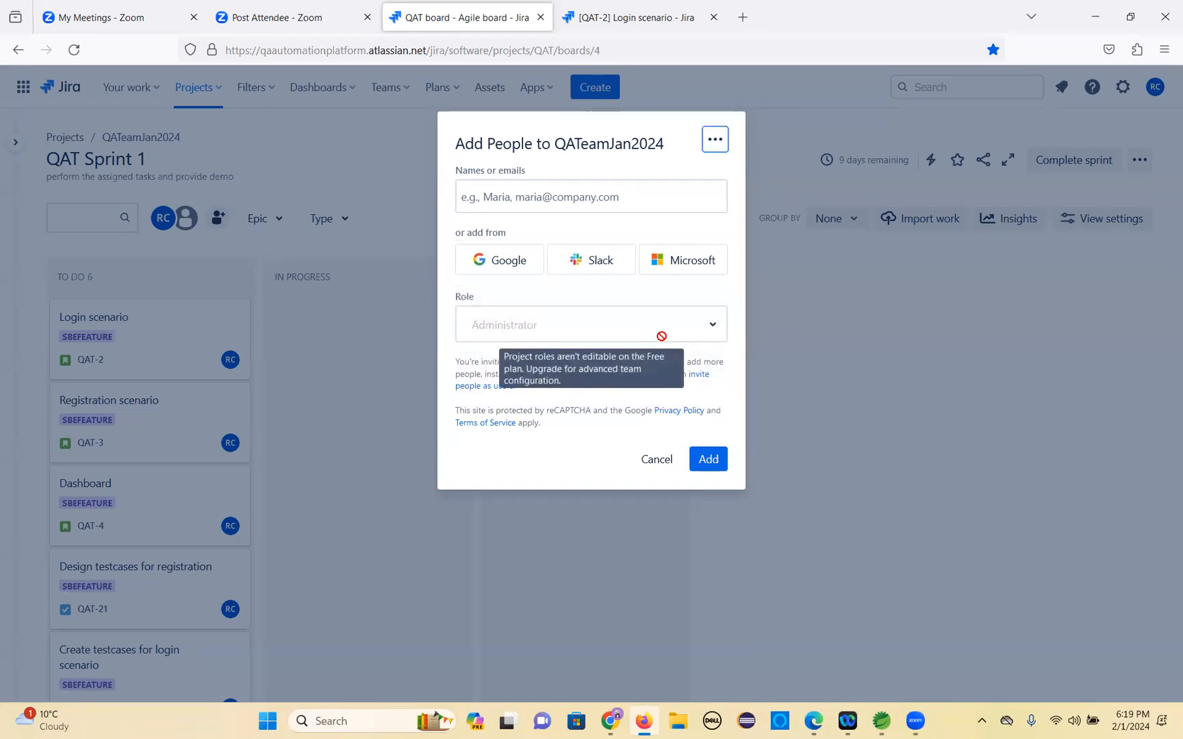
click(715, 328)
click(514, 205)
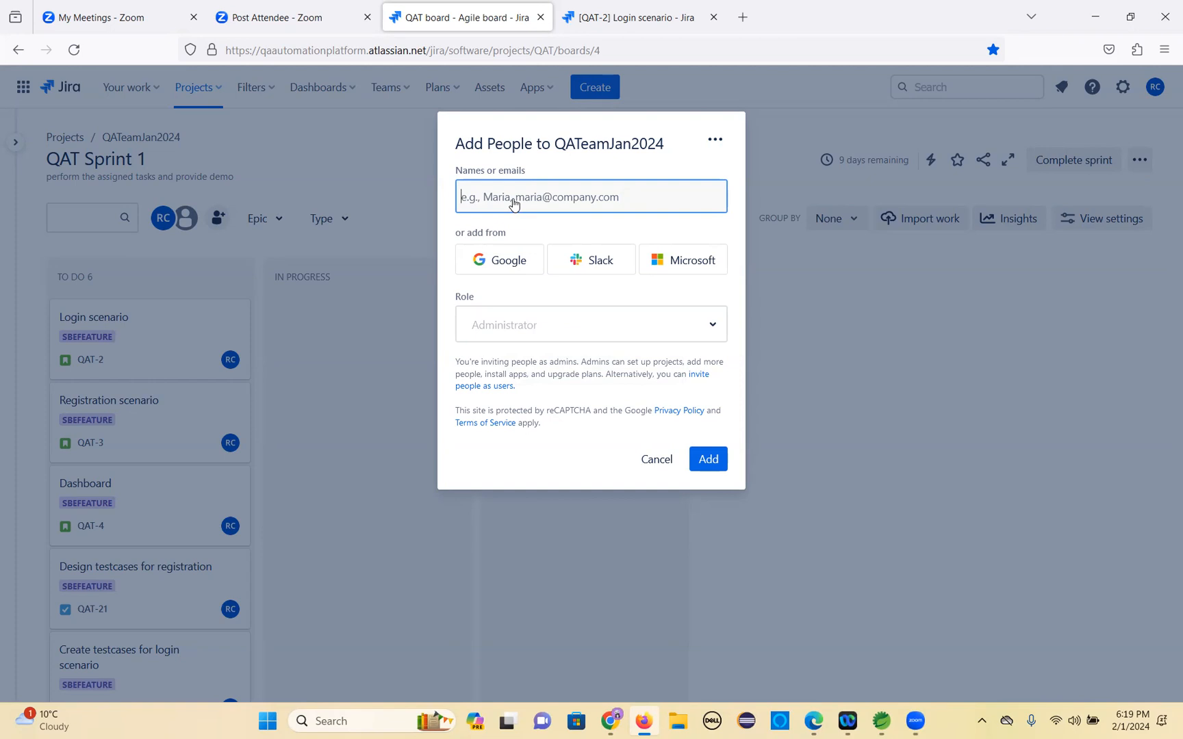
Switch to WhatsApp Web, copy the first team member's e-mail from the class group chat and add it to the invite list.
click(610, 721)
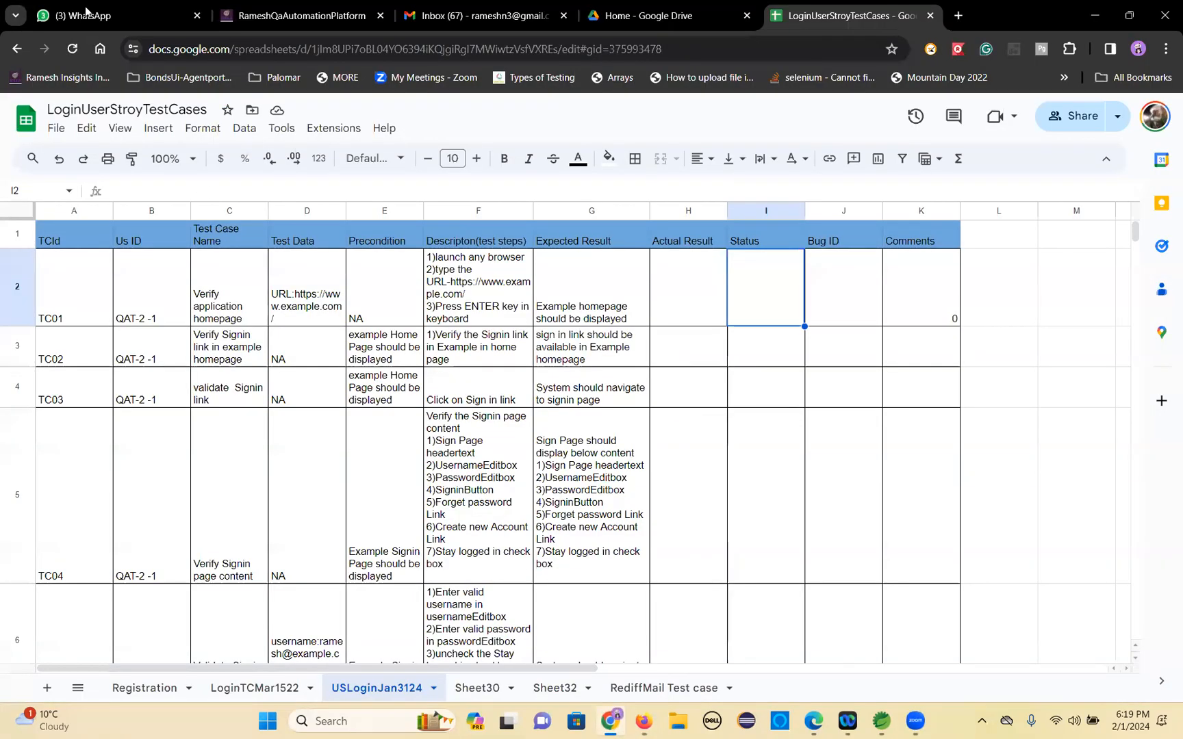
click(86, 10)
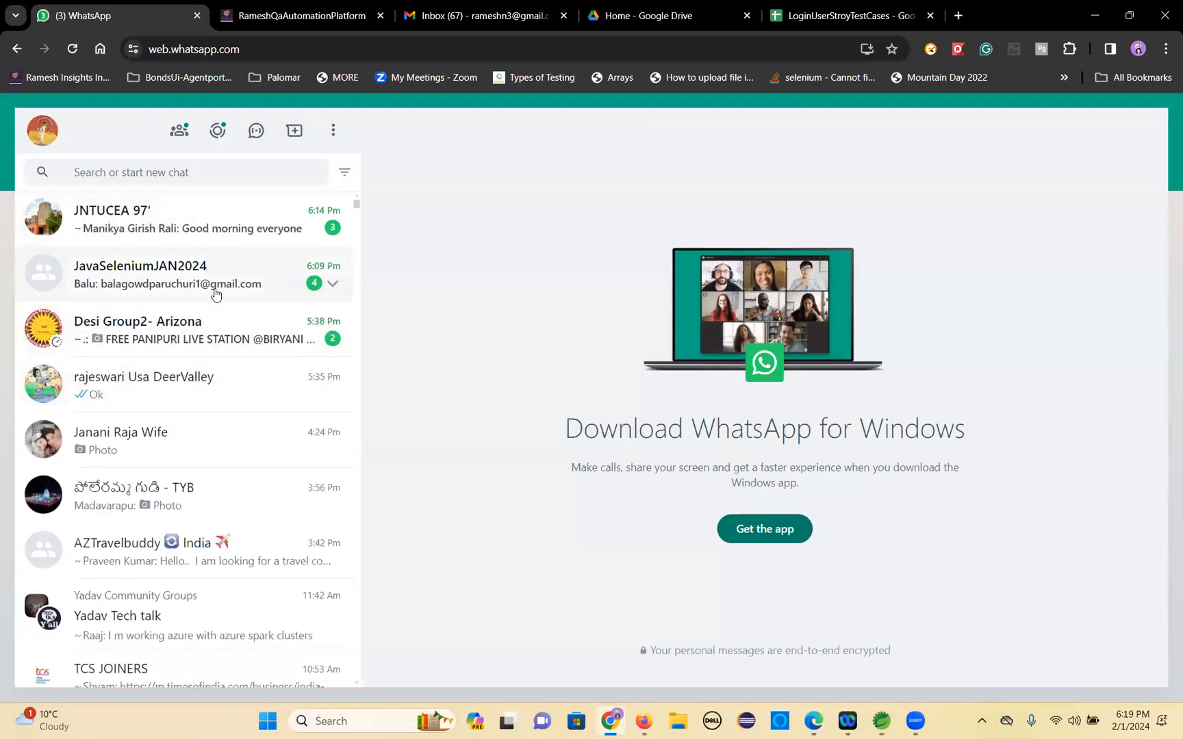
click(215, 294)
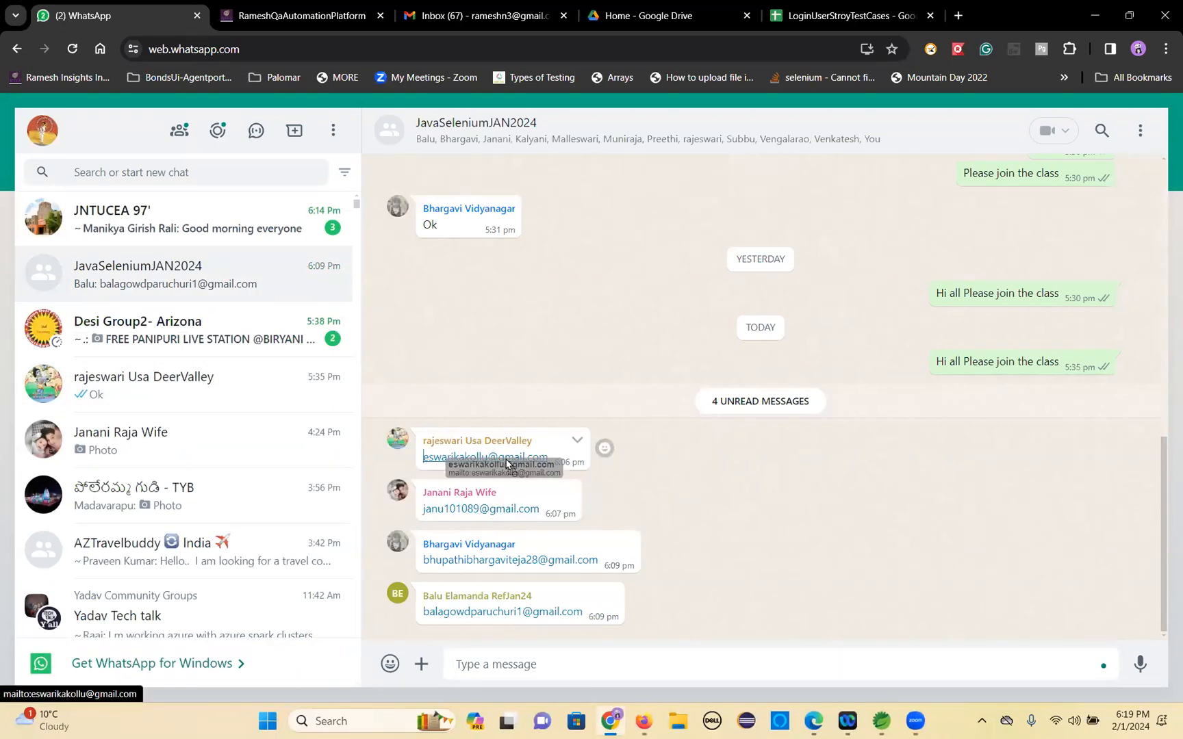
drag(556, 460, 422, 457)
key(ctrl+c)
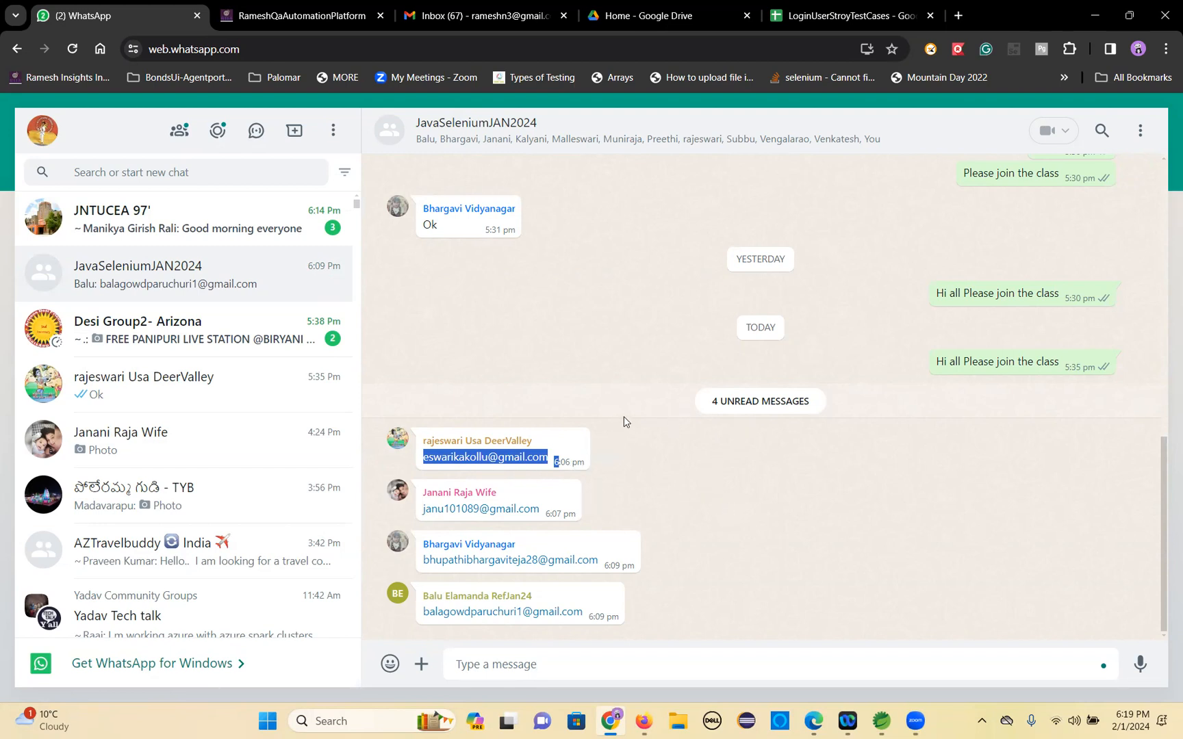
key(alt+Tab)
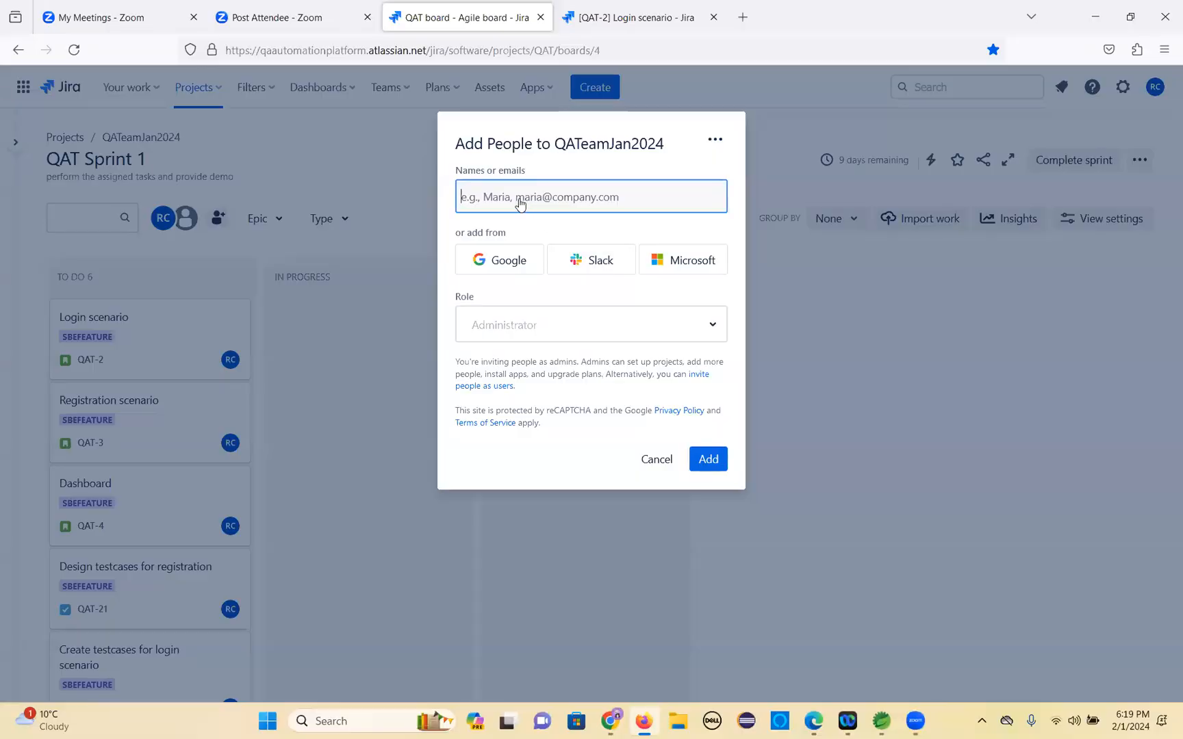
key(ctrl+v)
click(535, 252)
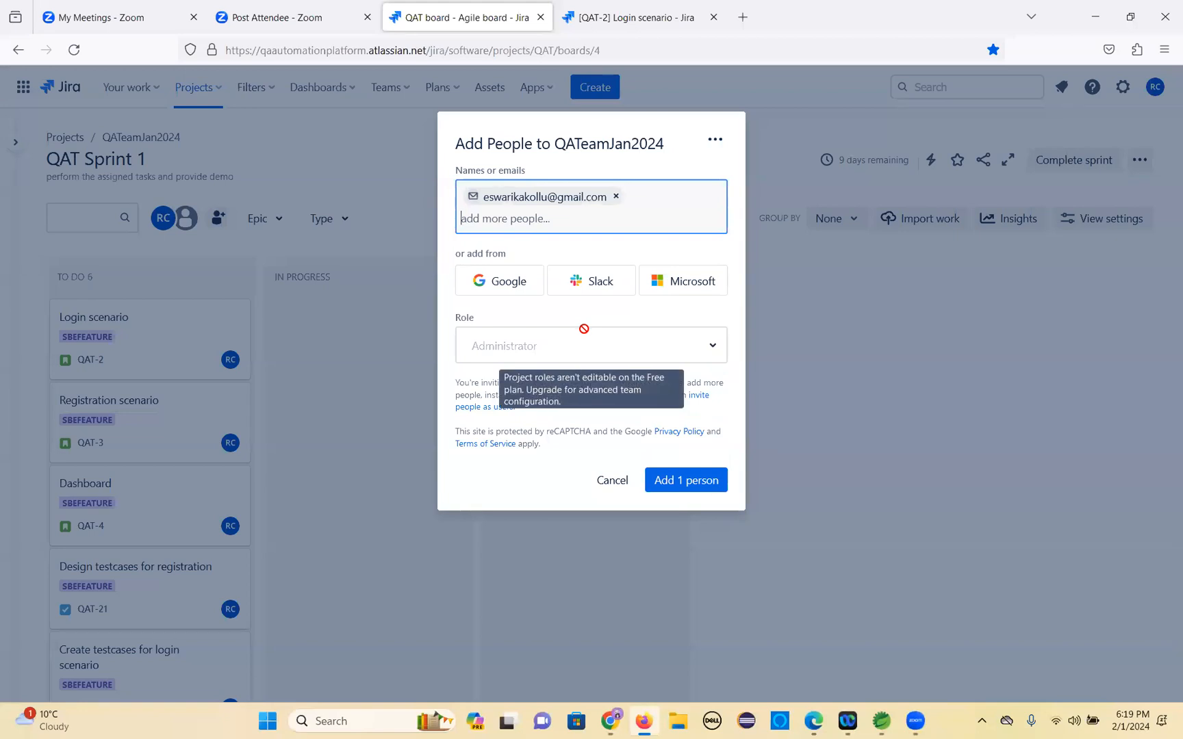
Copy the second team member's e-mail from the group chat and add it to the invite list.
key(alt+Tab)
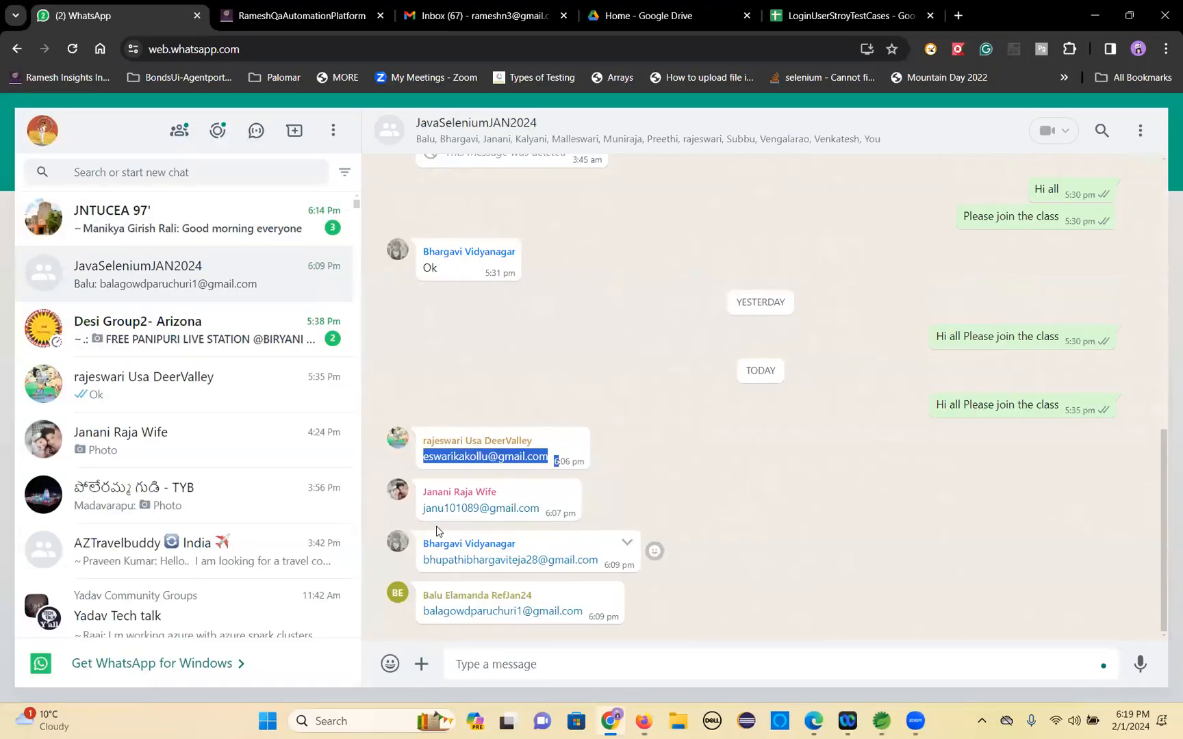
drag(422, 508, 540, 516)
key(ctrl+c)
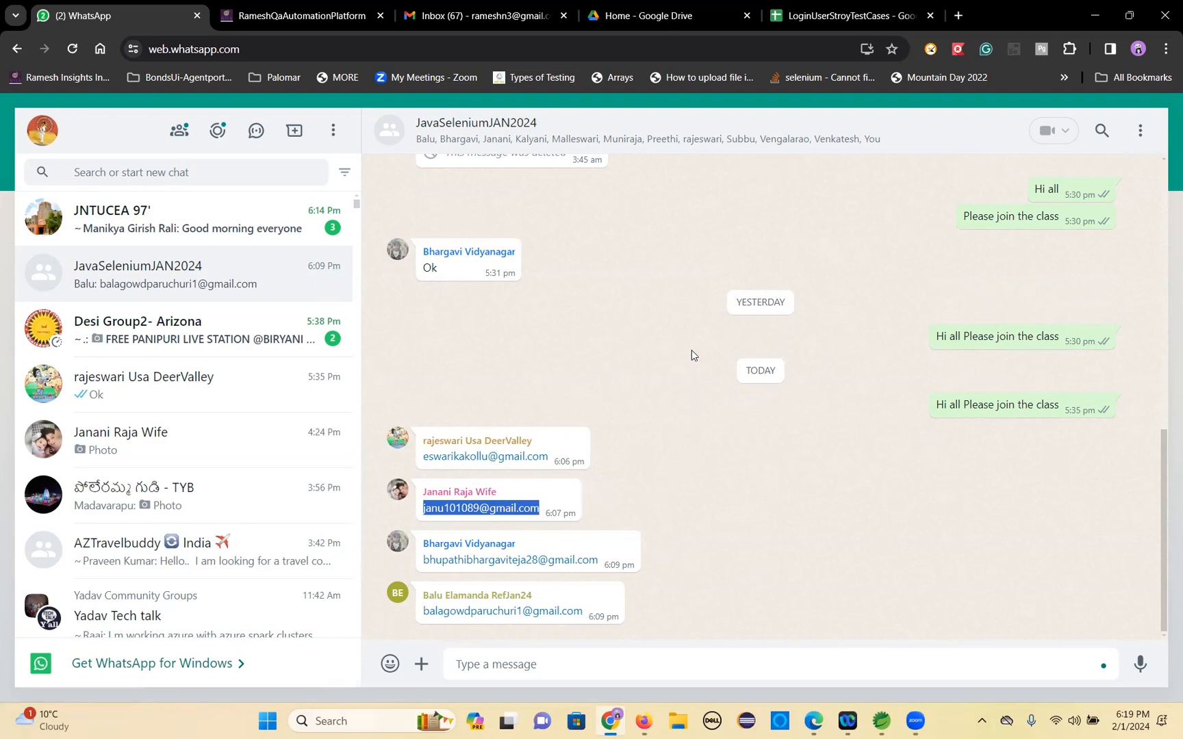
key(alt+Tab)
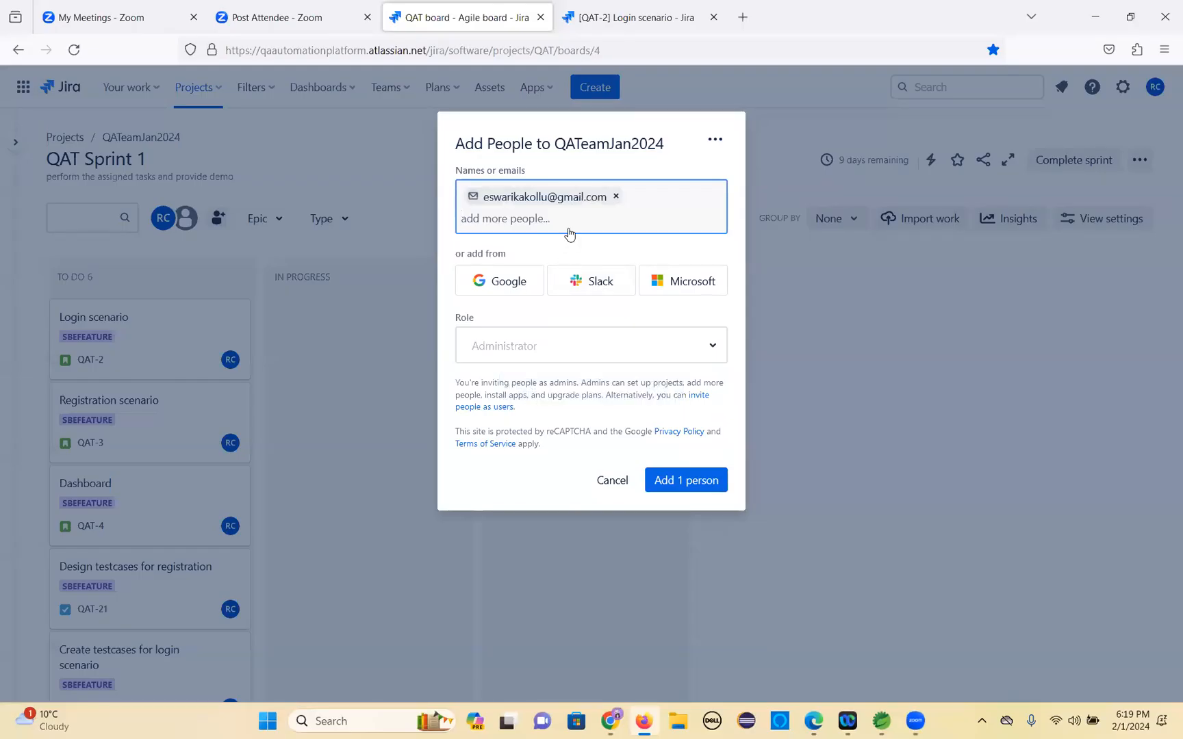
key(ctrl+v)
click(566, 270)
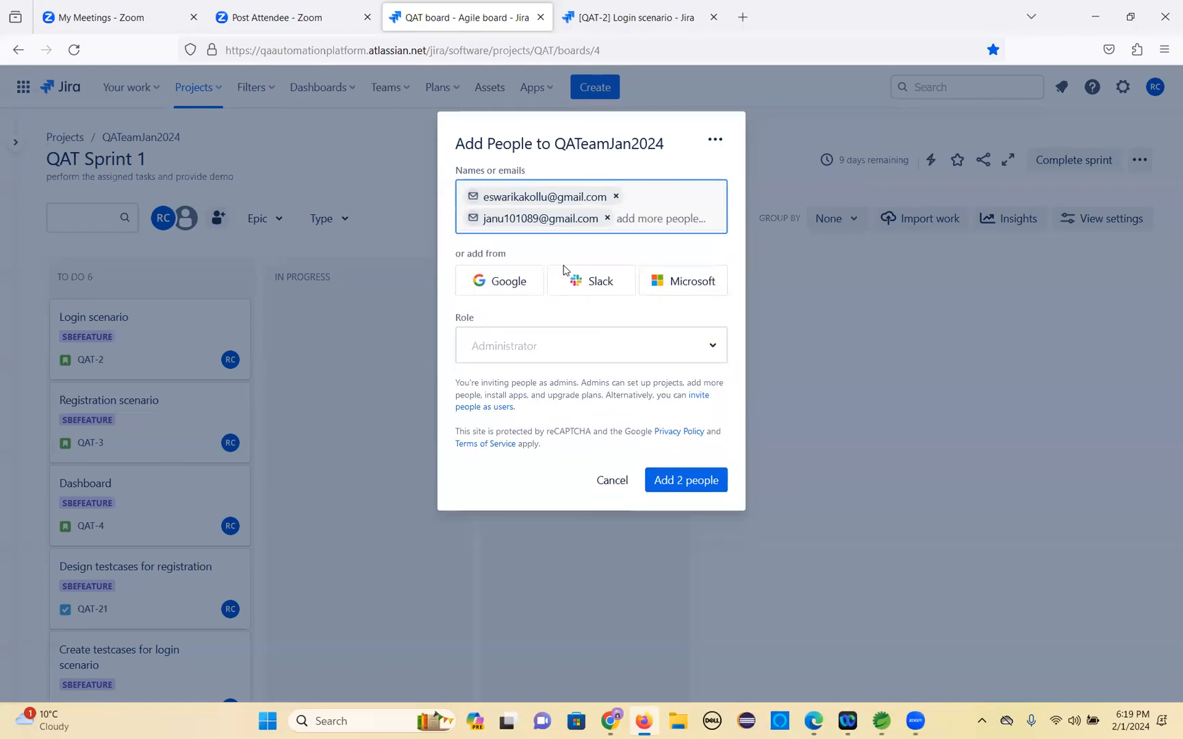
Copy the third team member's e-mail from the group chat and add it to the invite list.
key(alt+Tab)
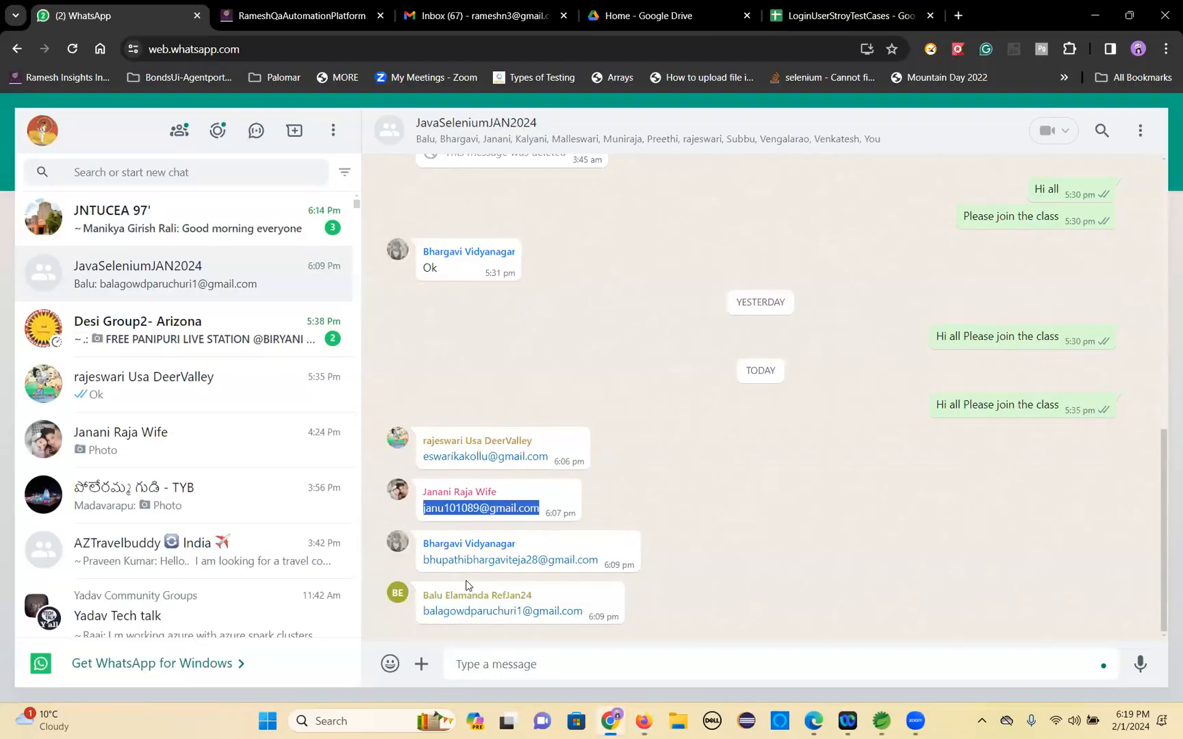
drag(422, 559, 596, 560)
key(ctrl+c)
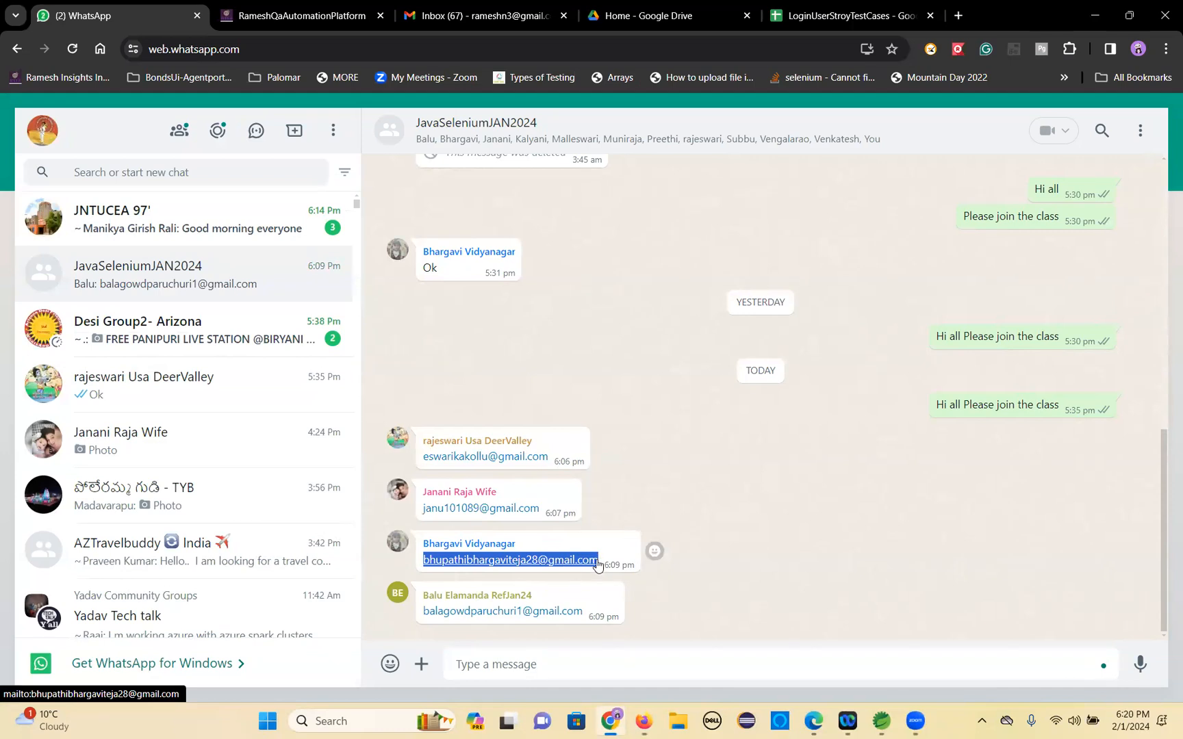
key(alt+Tab)
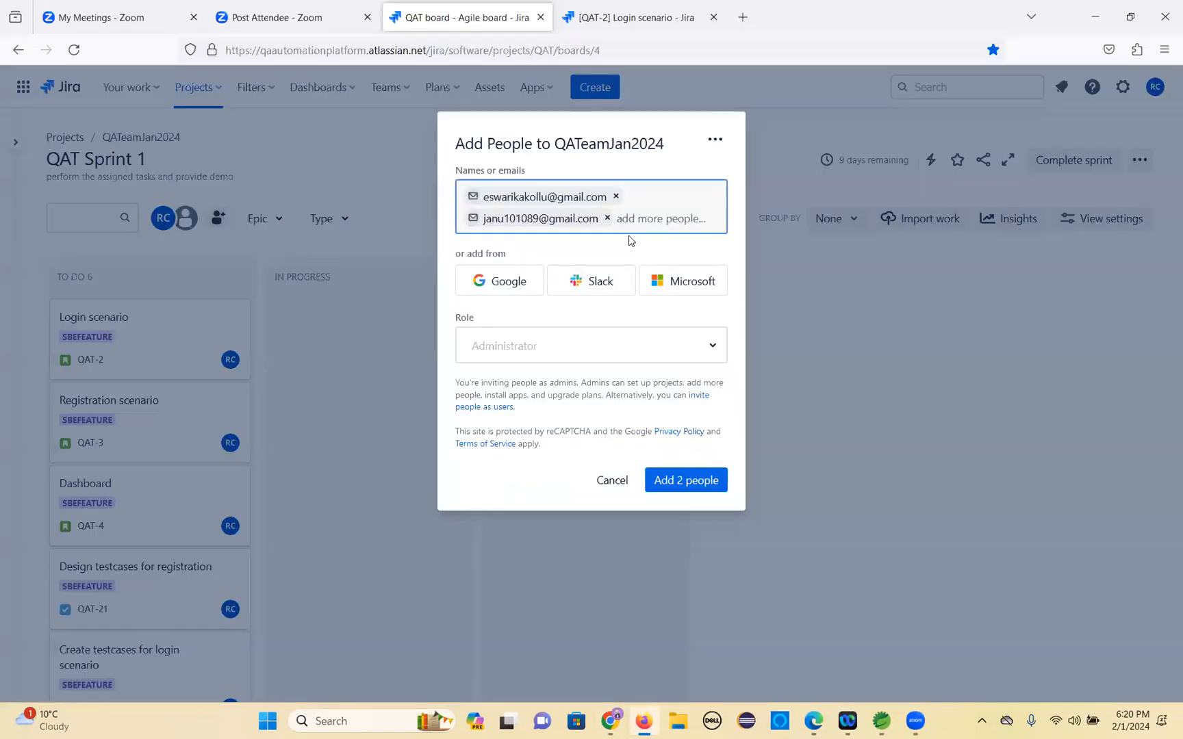
key(ctrl+v)
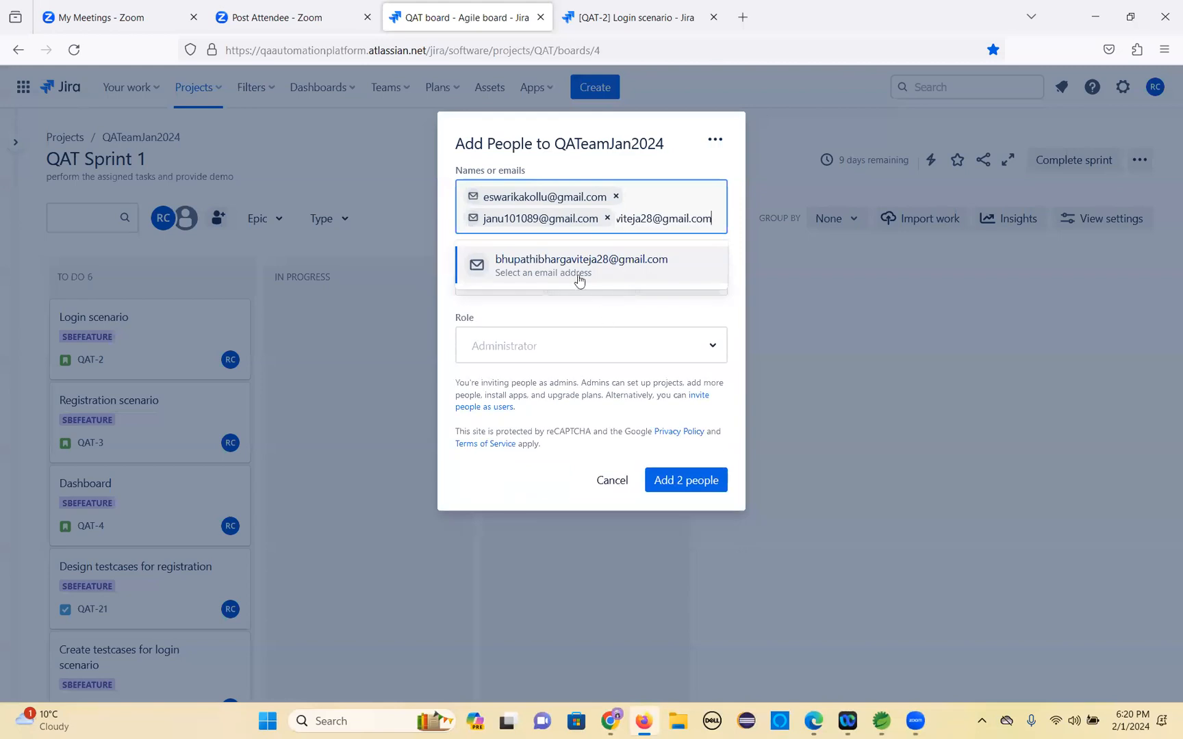
click(568, 274)
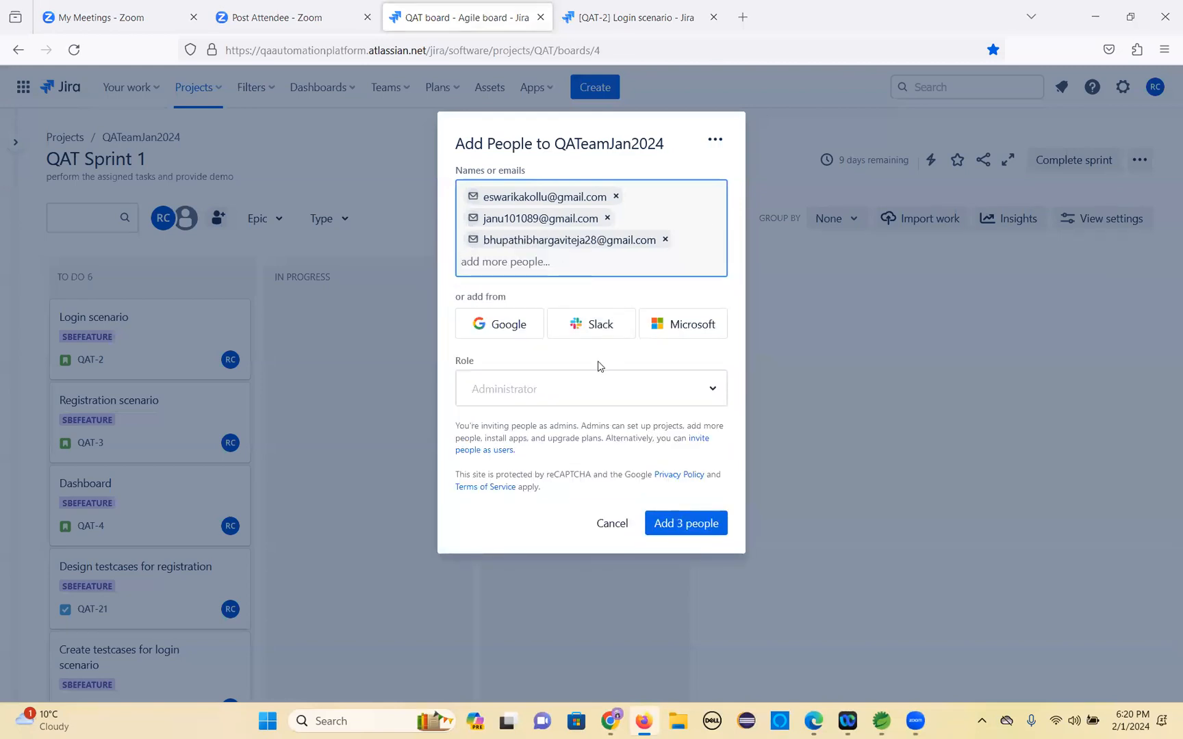
Copy the fourth team member's e-mail from the group chat and add it to the invite list.
key(alt+Tab)
drag(422, 611, 591, 614)
key(ctrl+c)
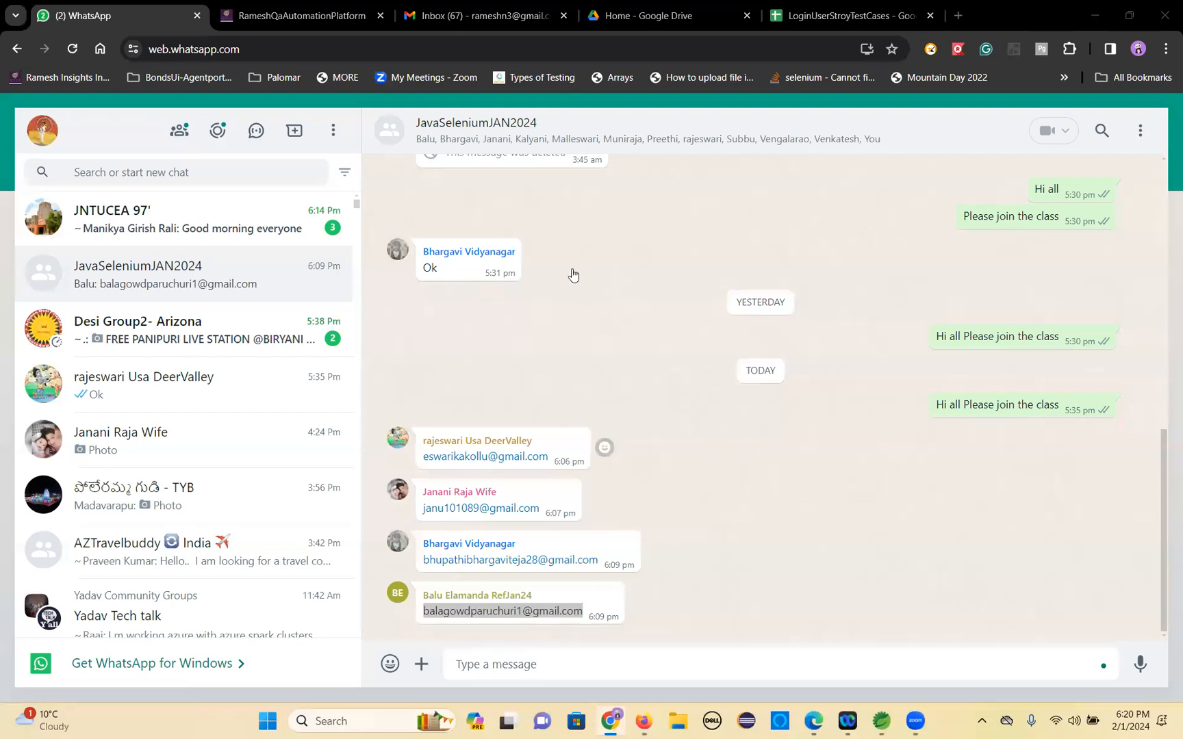
key(alt+Tab)
key(ctrl+v)
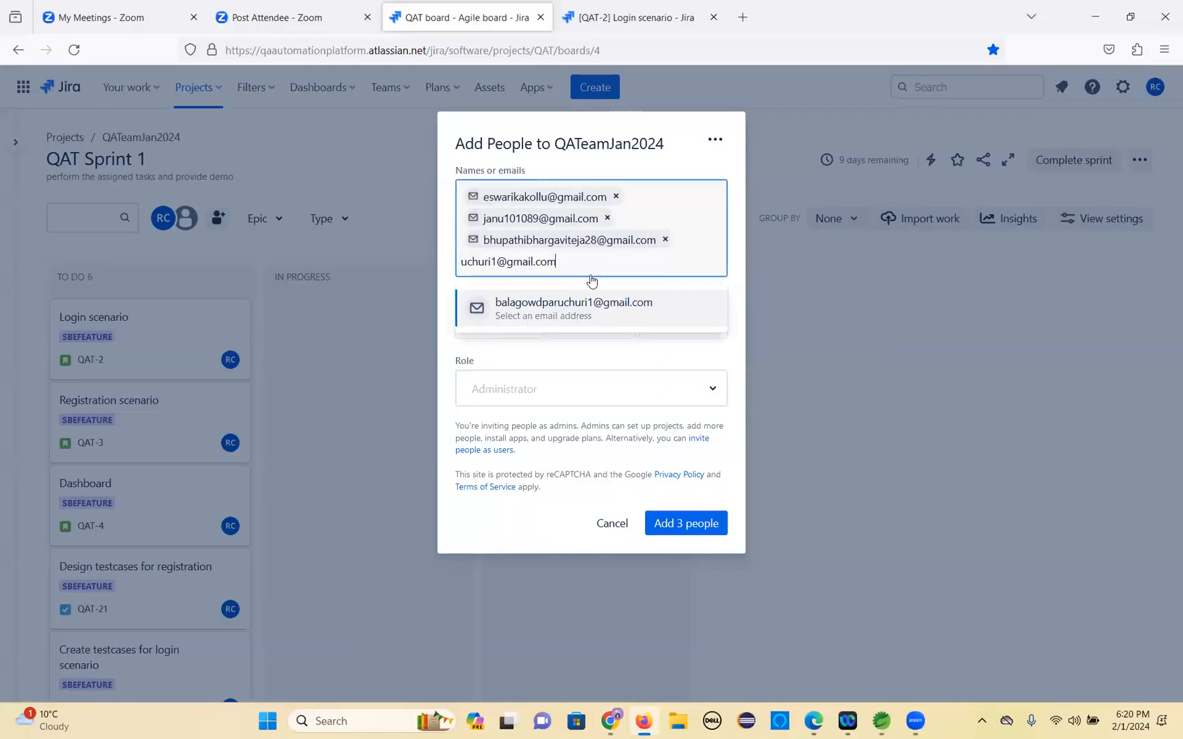
click(541, 319)
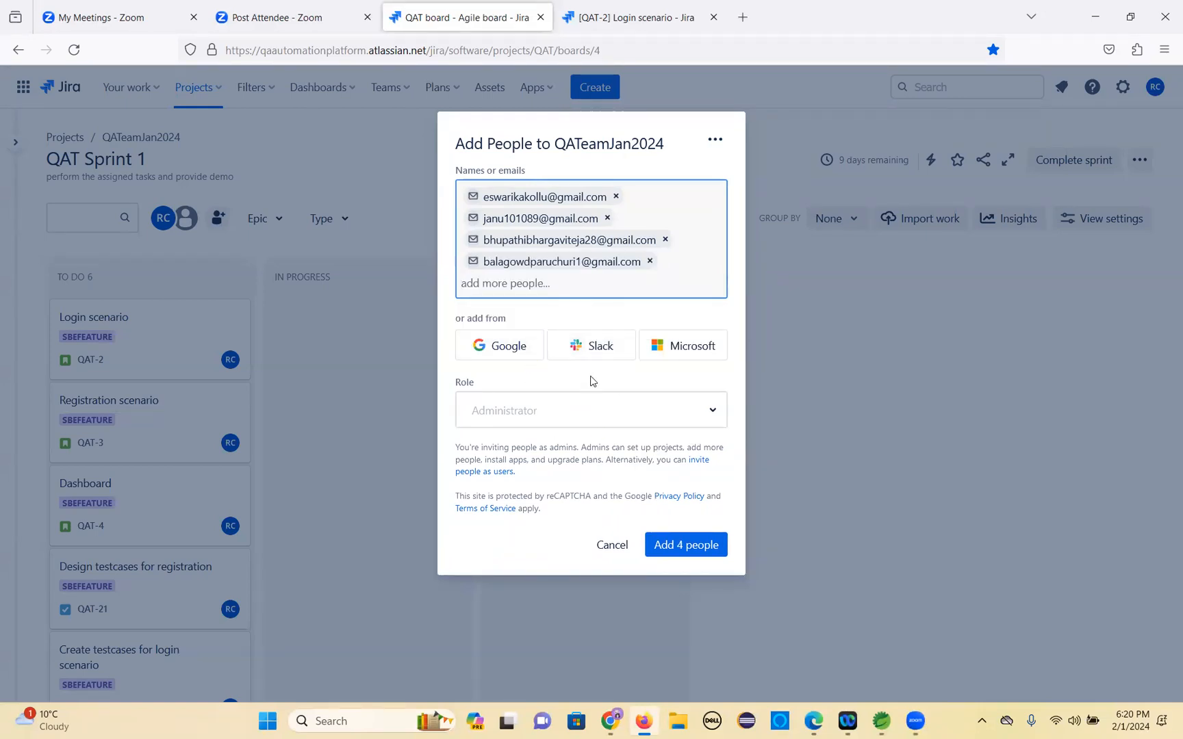
Add the four invited people to the project with the Administrator role and close the confirmation.
click(711, 414)
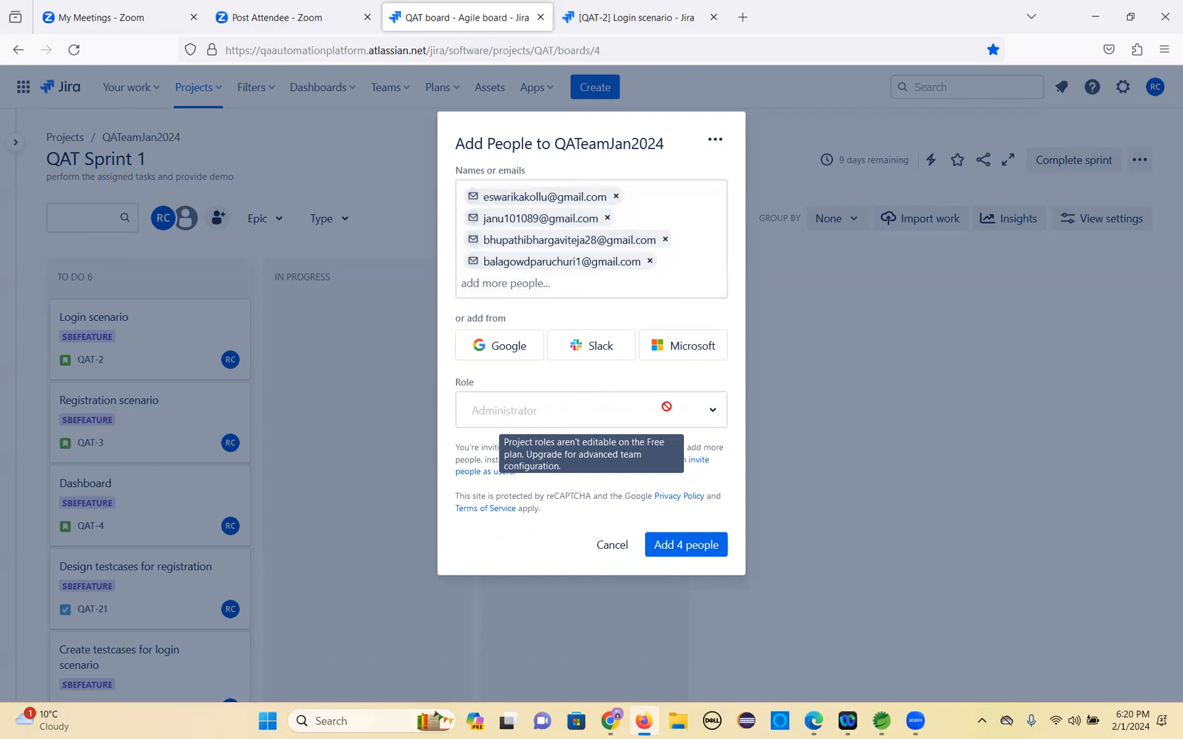
click(677, 550)
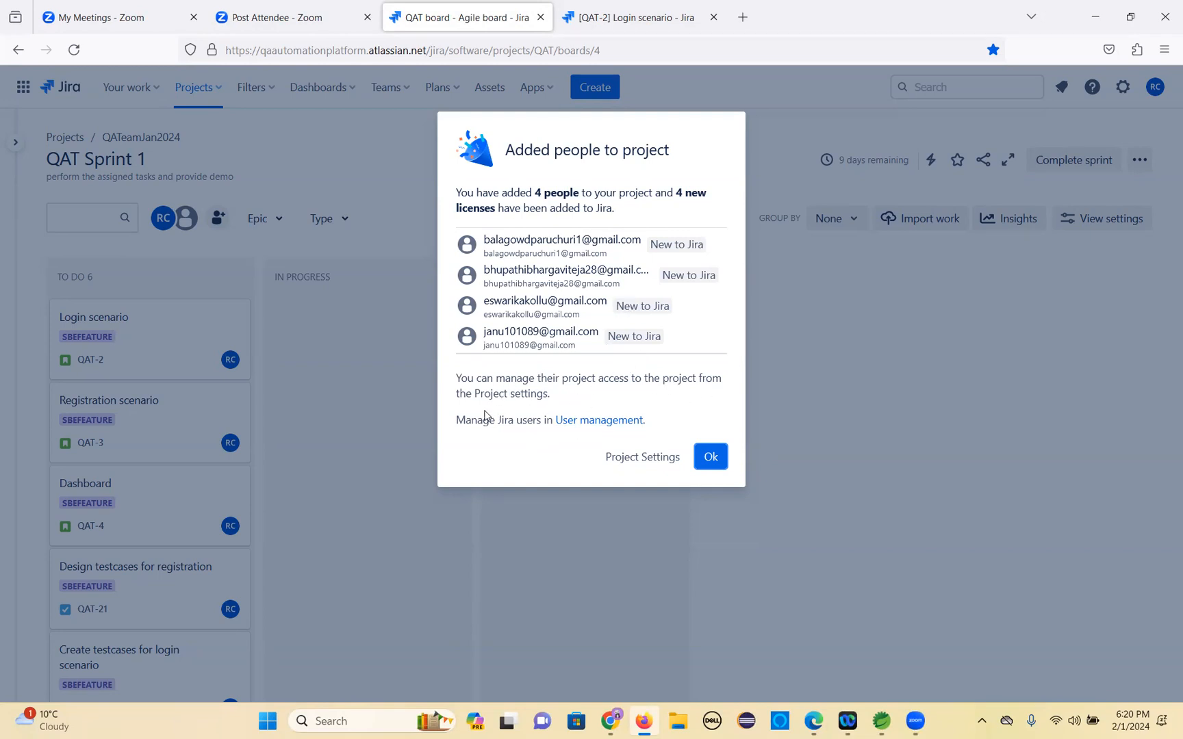
click(705, 470)
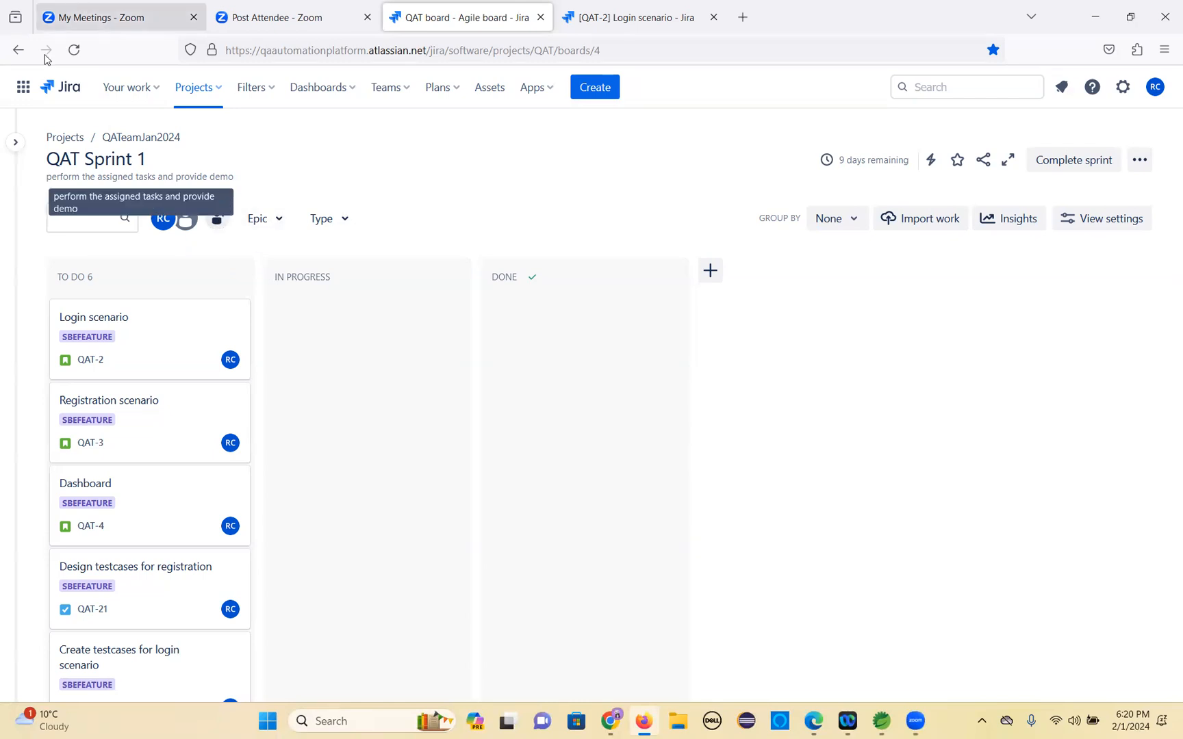
Open the project settings Access page and review the role options for the project members.
click(71, 54)
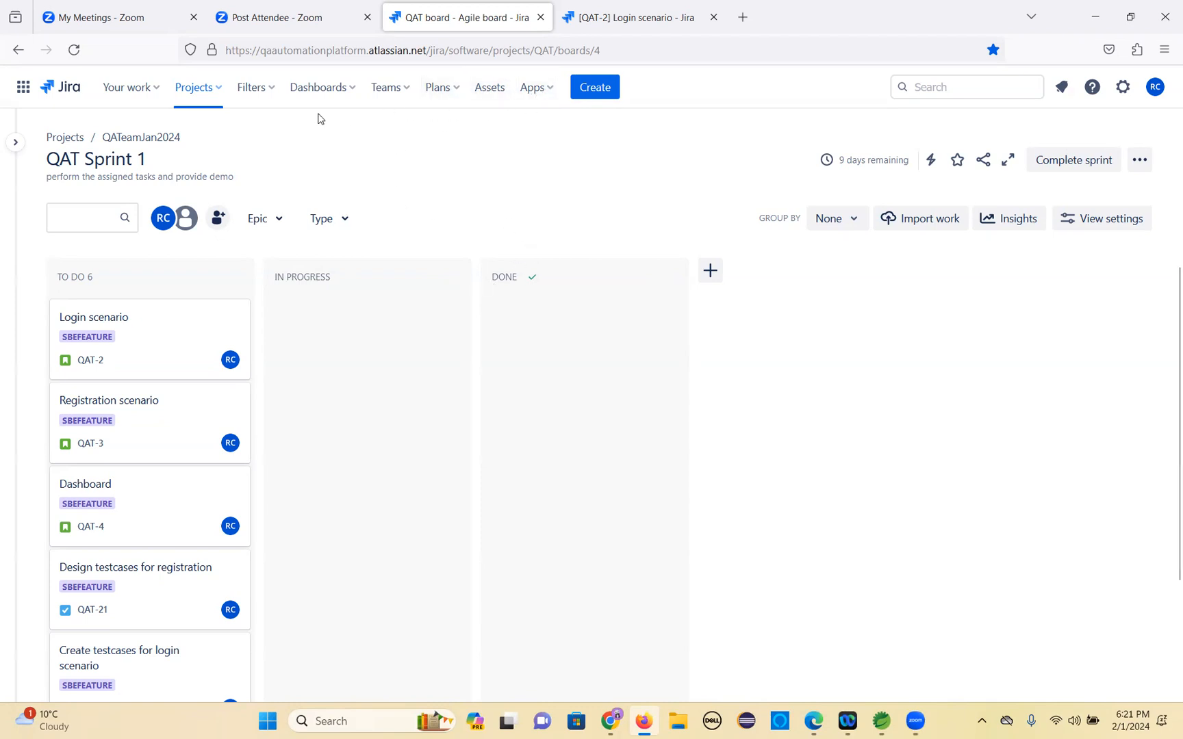
mouse_move(13, 168)
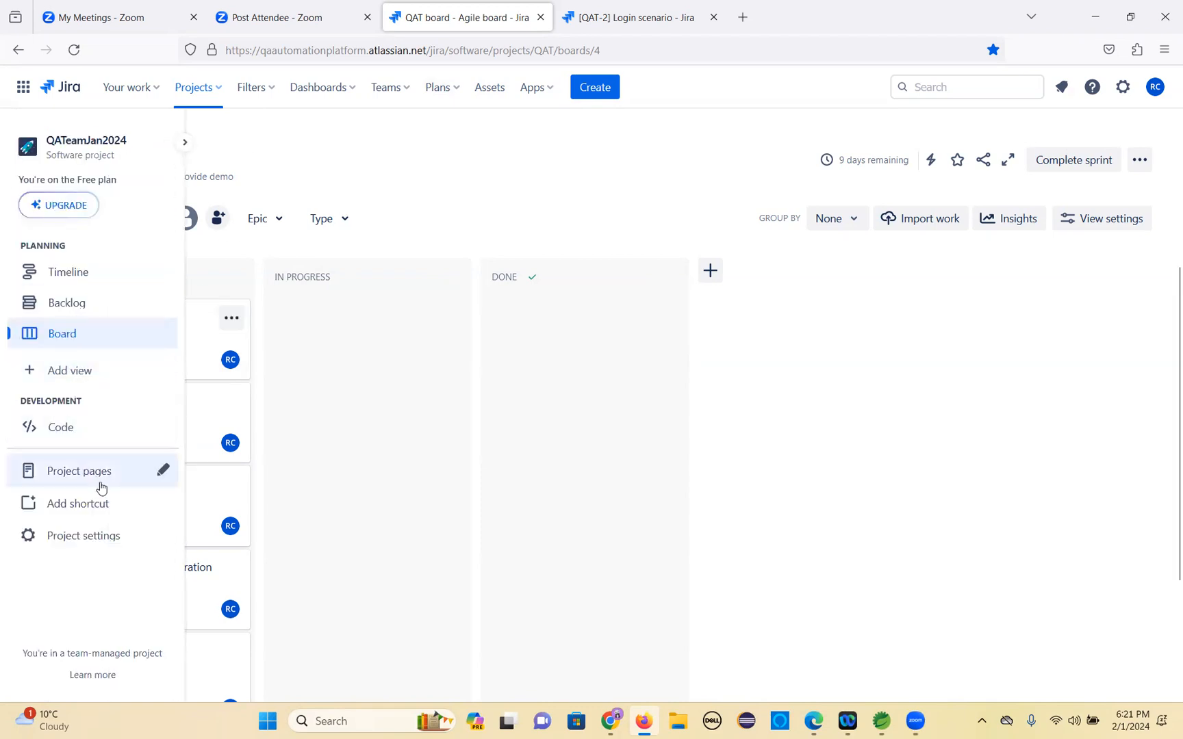
click(99, 546)
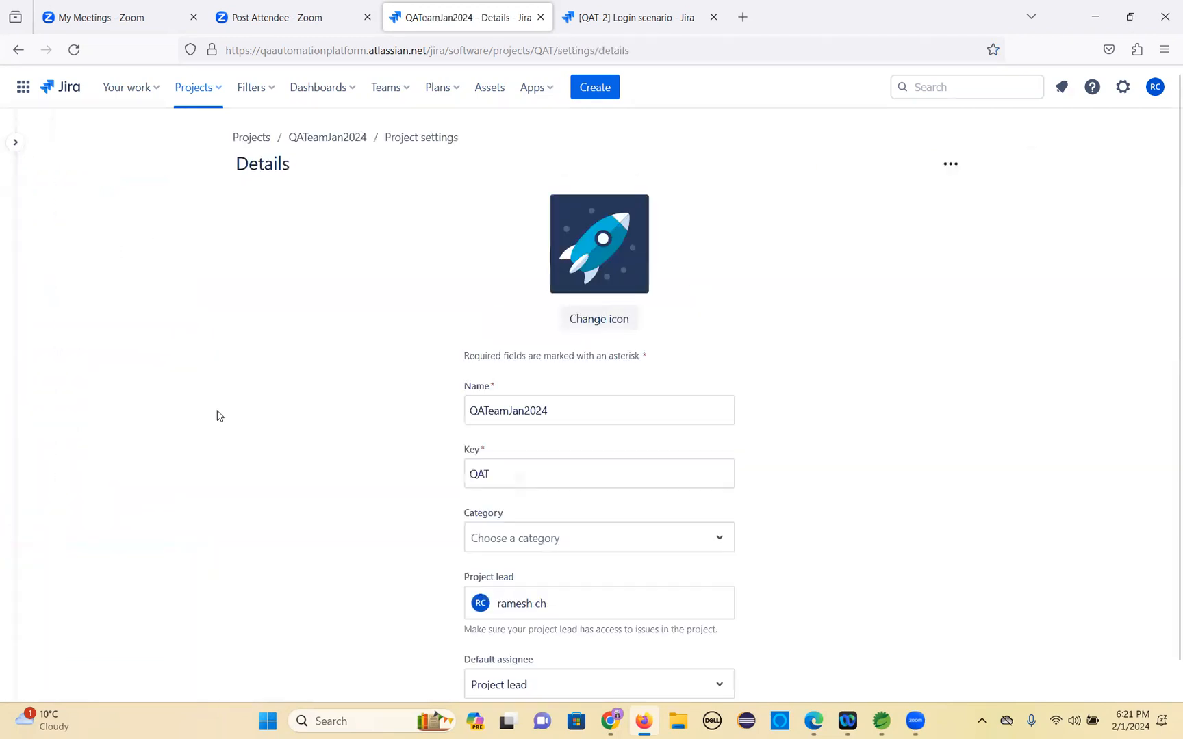
mouse_move(10, 198)
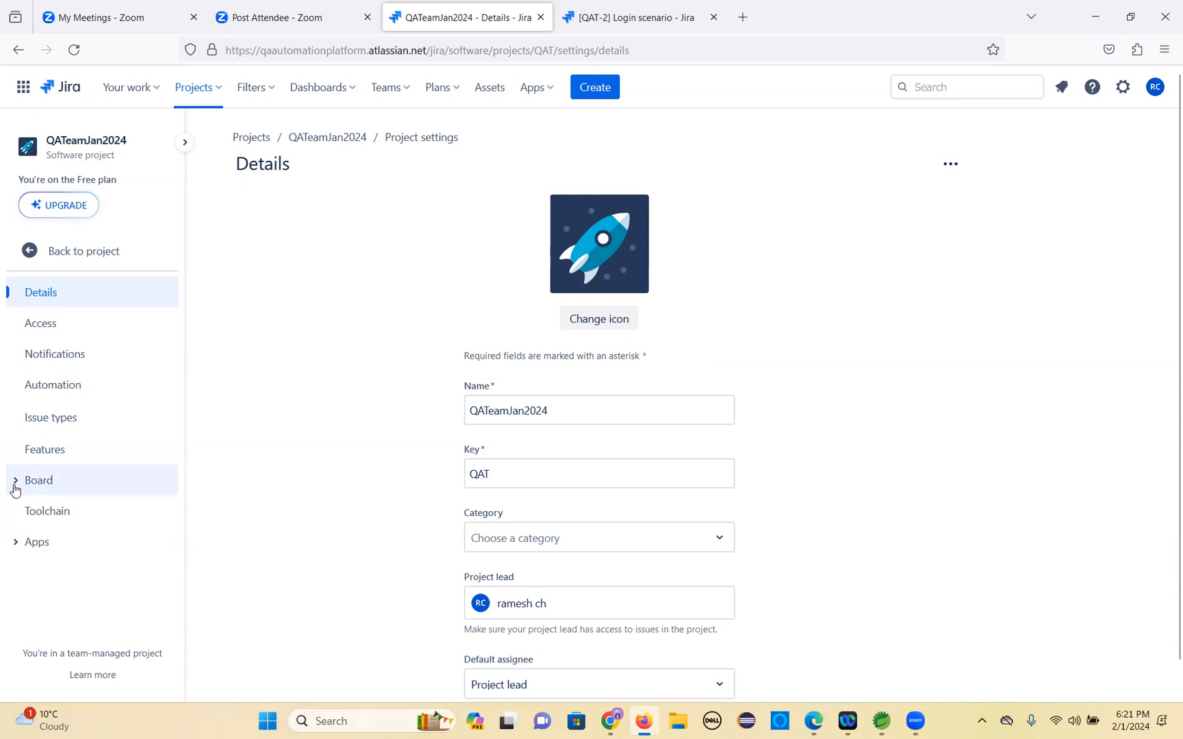
click(35, 326)
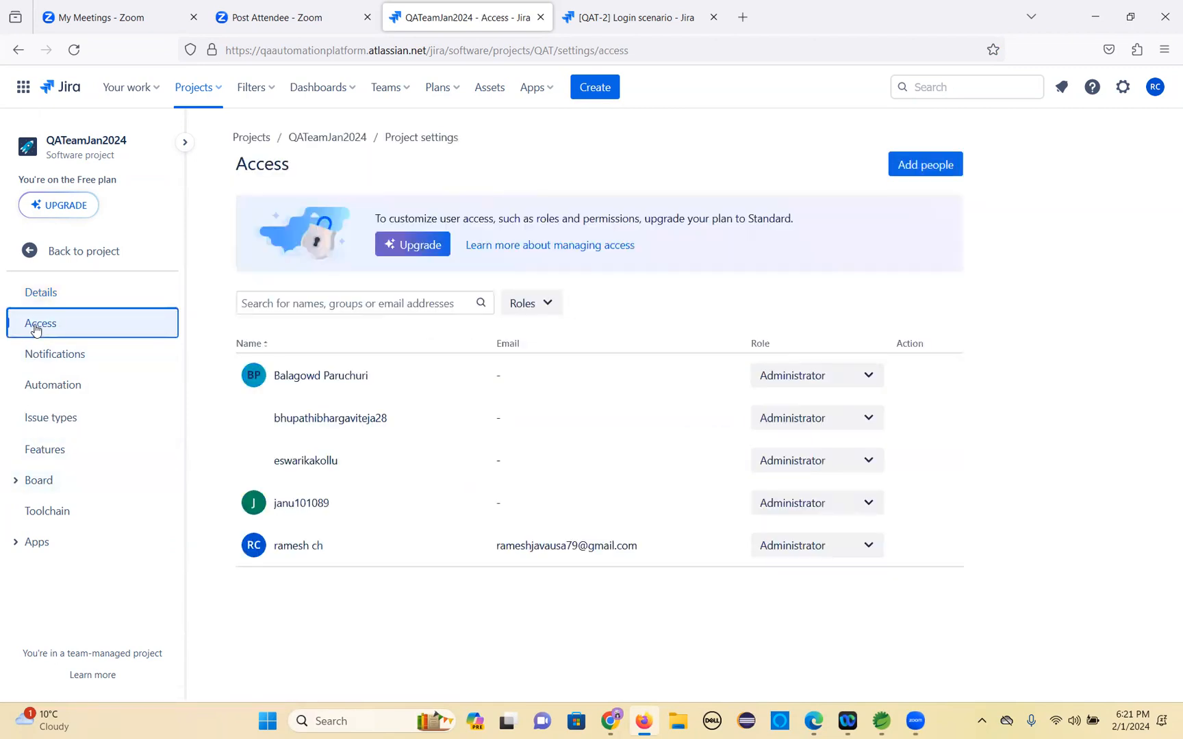
key([)
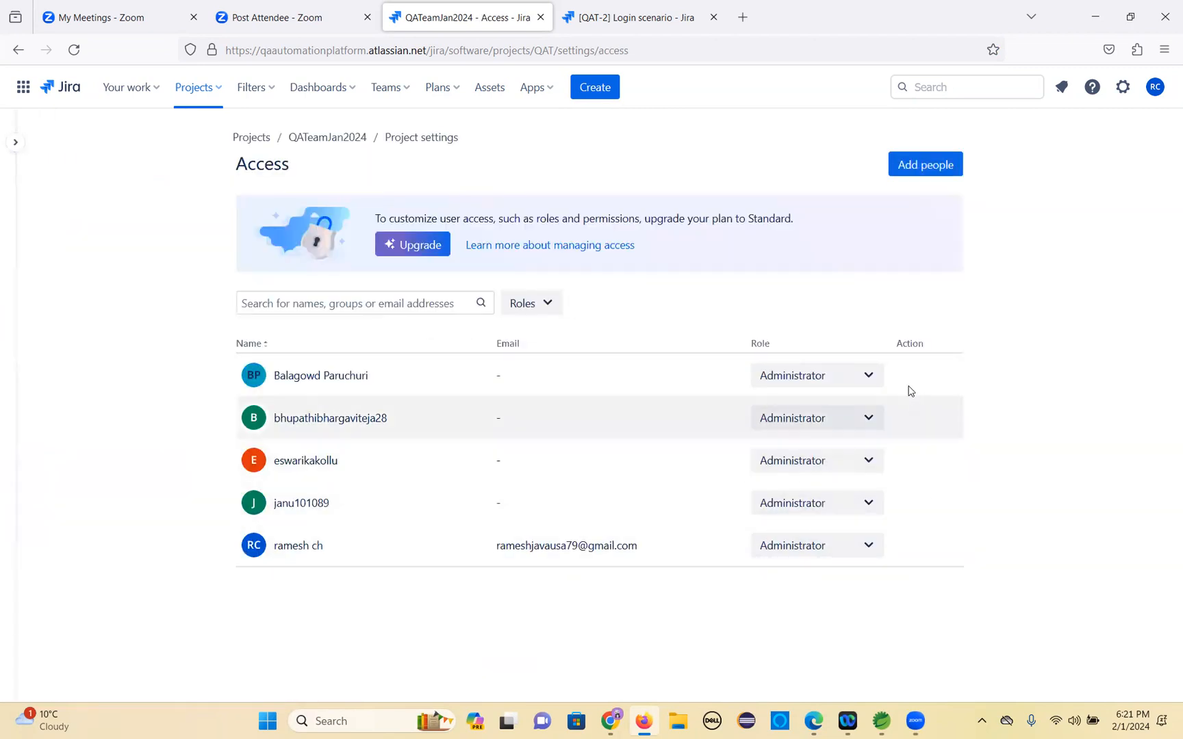
click(866, 379)
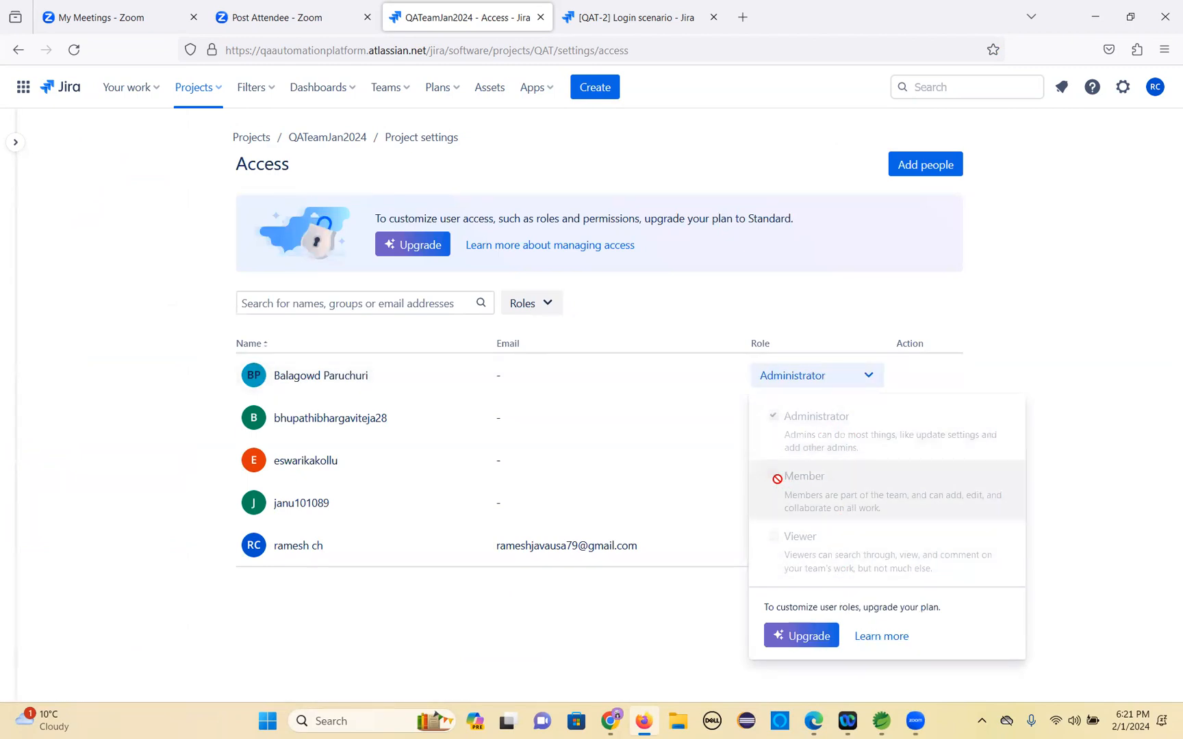
Go back to the QAT Sprint 1 board and reopen the project settings Details page.
click(15, 143)
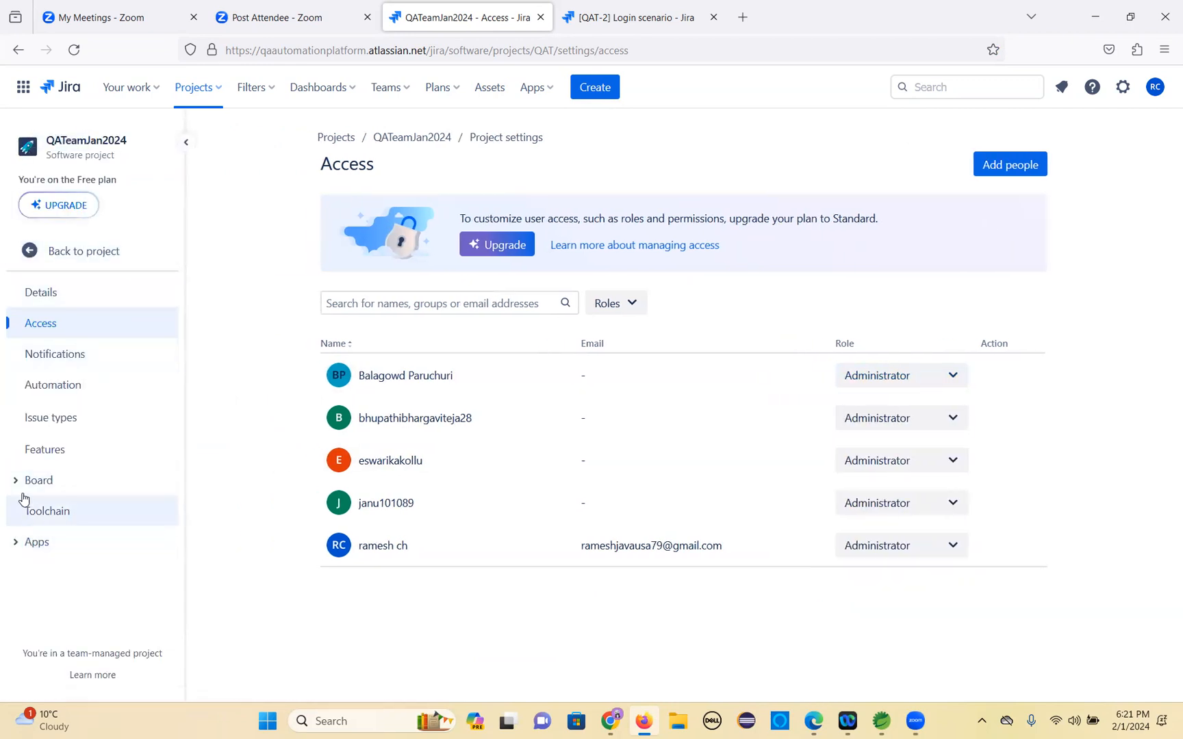
click(32, 254)
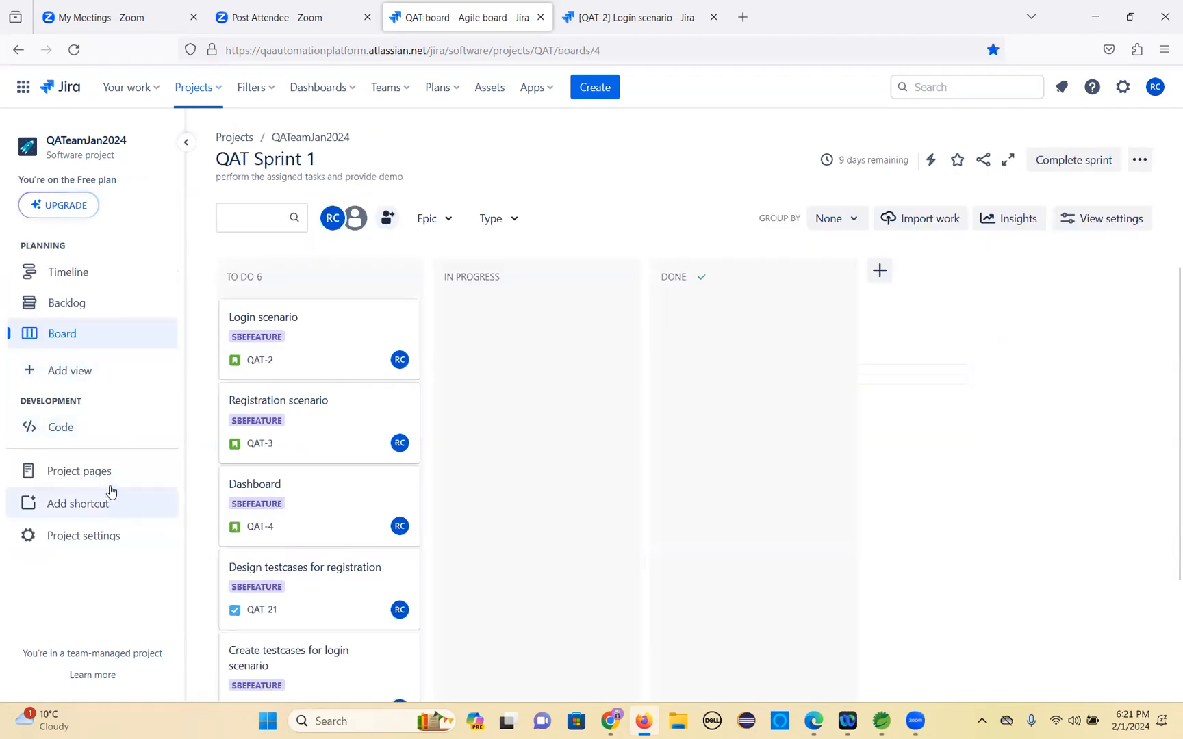
click(95, 540)
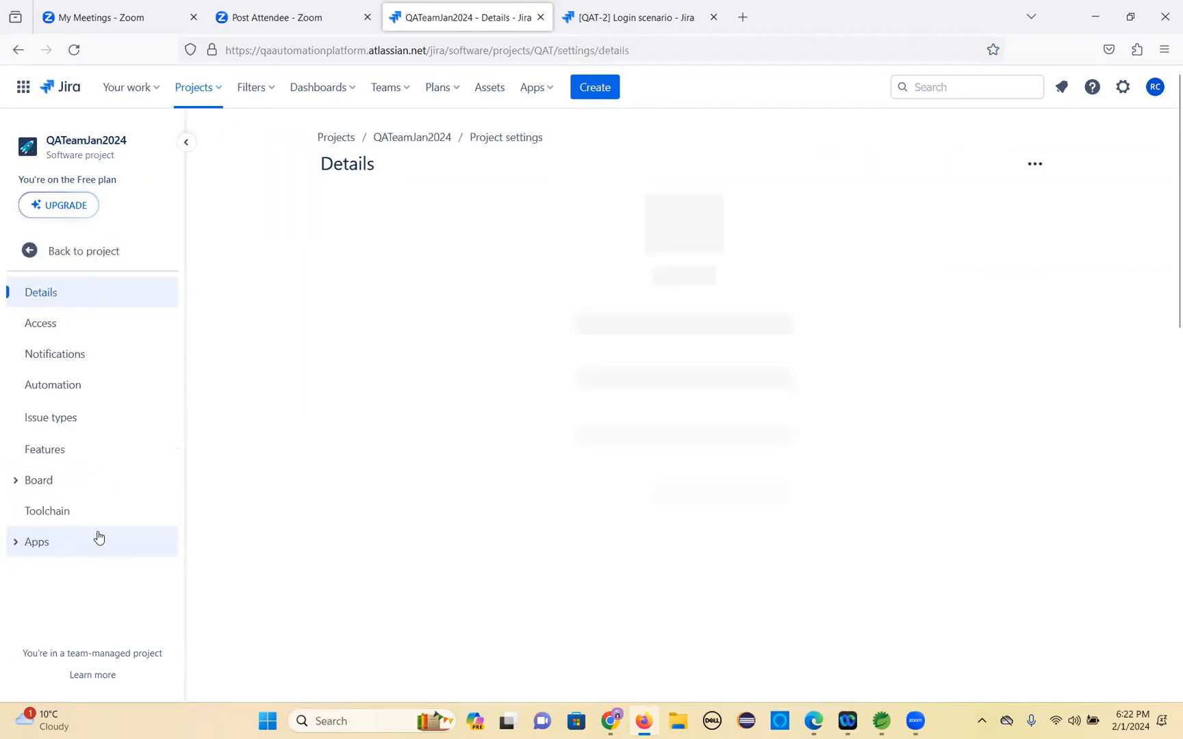
Review the project members on the Access page, filtering them by the Administrator, Member and Viewer roles and checking a member's role options.
scroll(410, 488, down, 1)
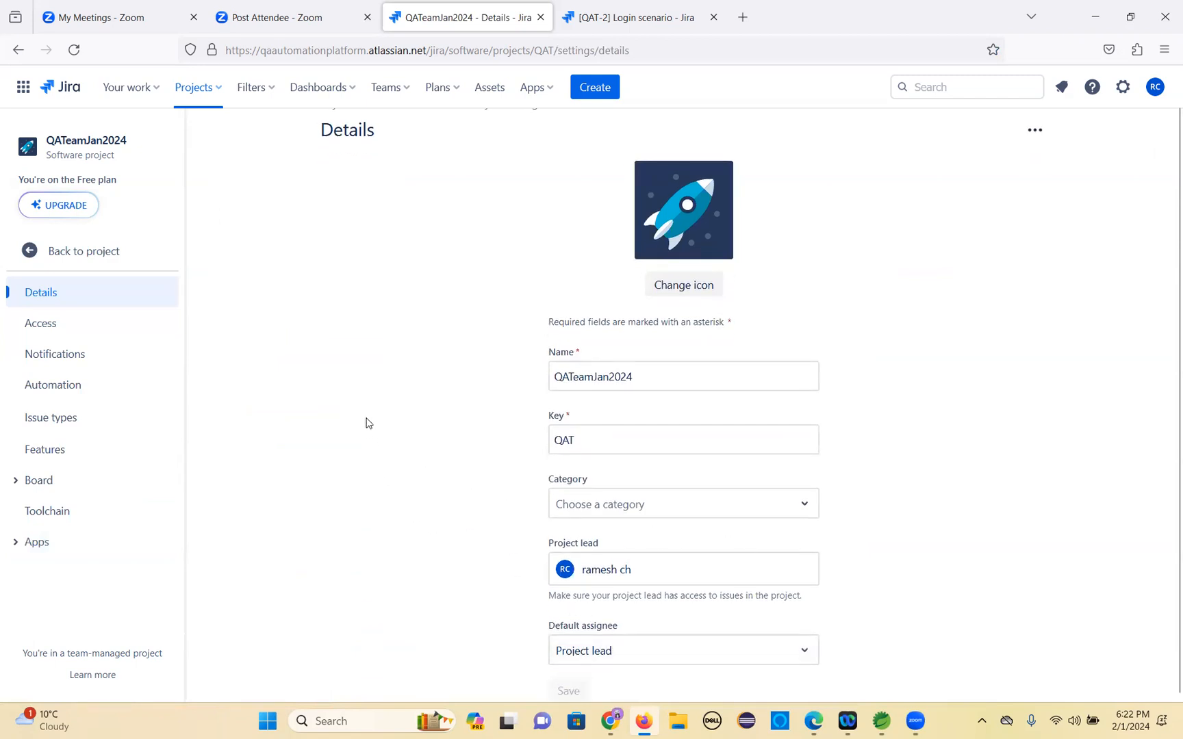
click(48, 325)
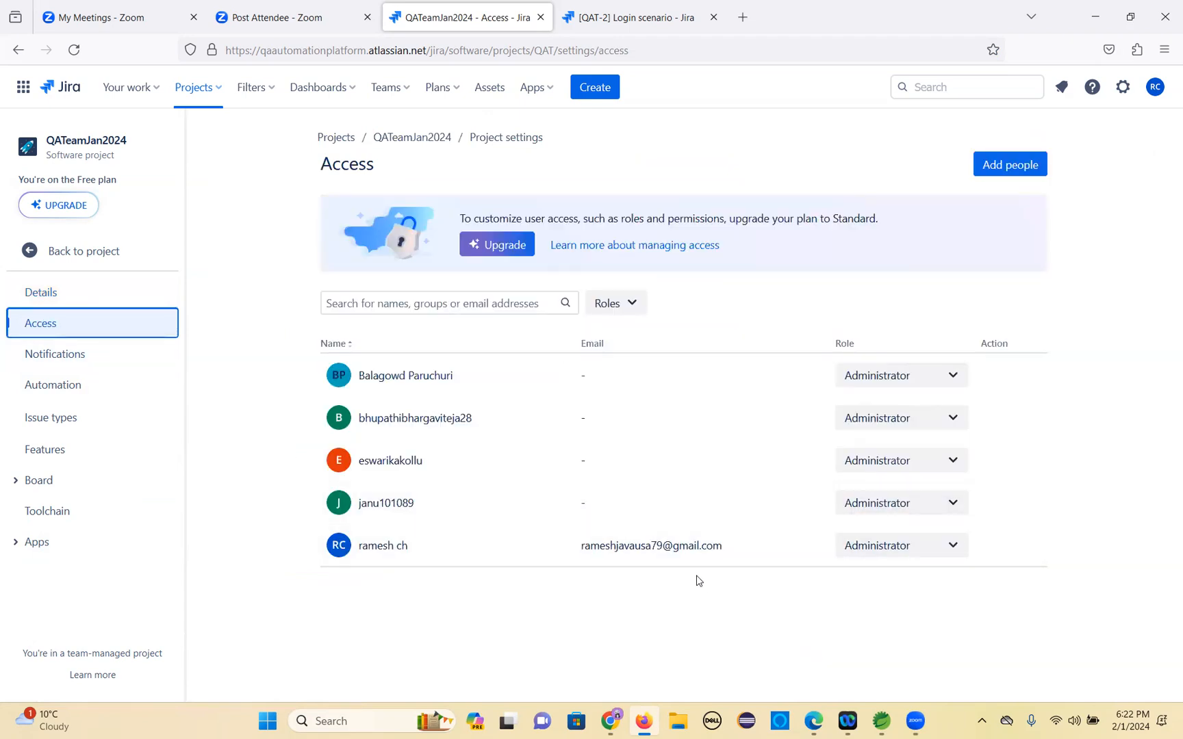
click(635, 305)
click(607, 373)
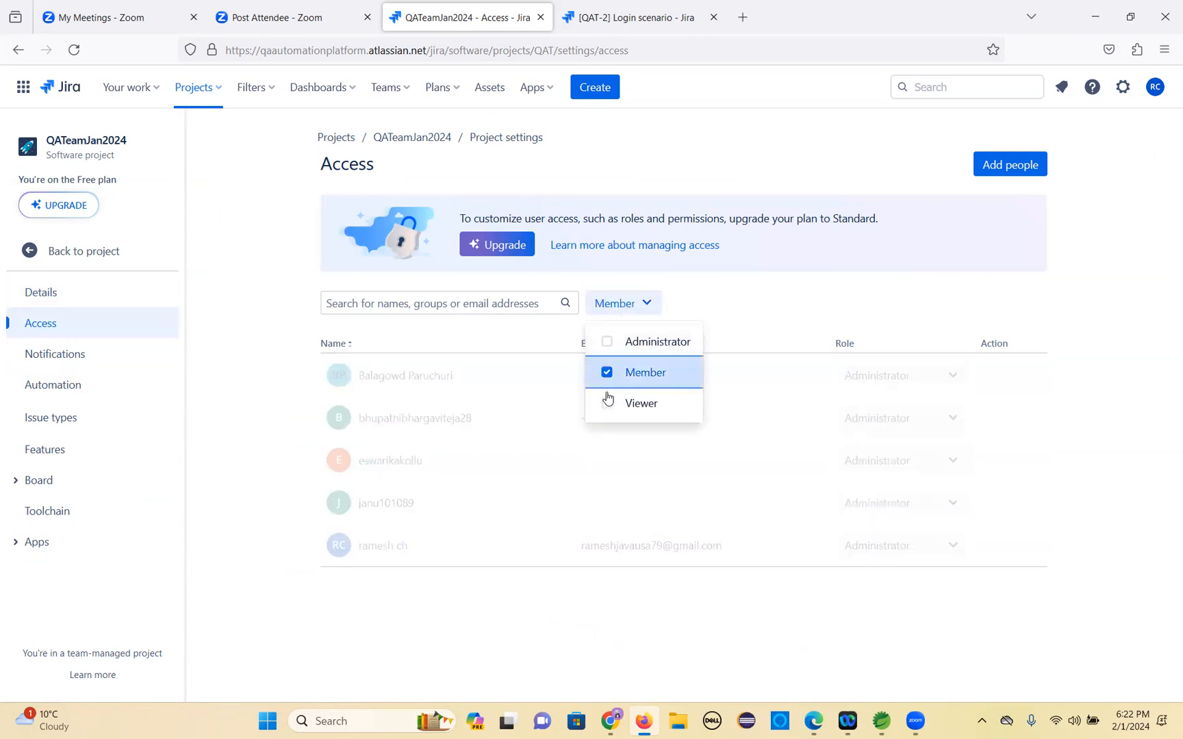
click(605, 405)
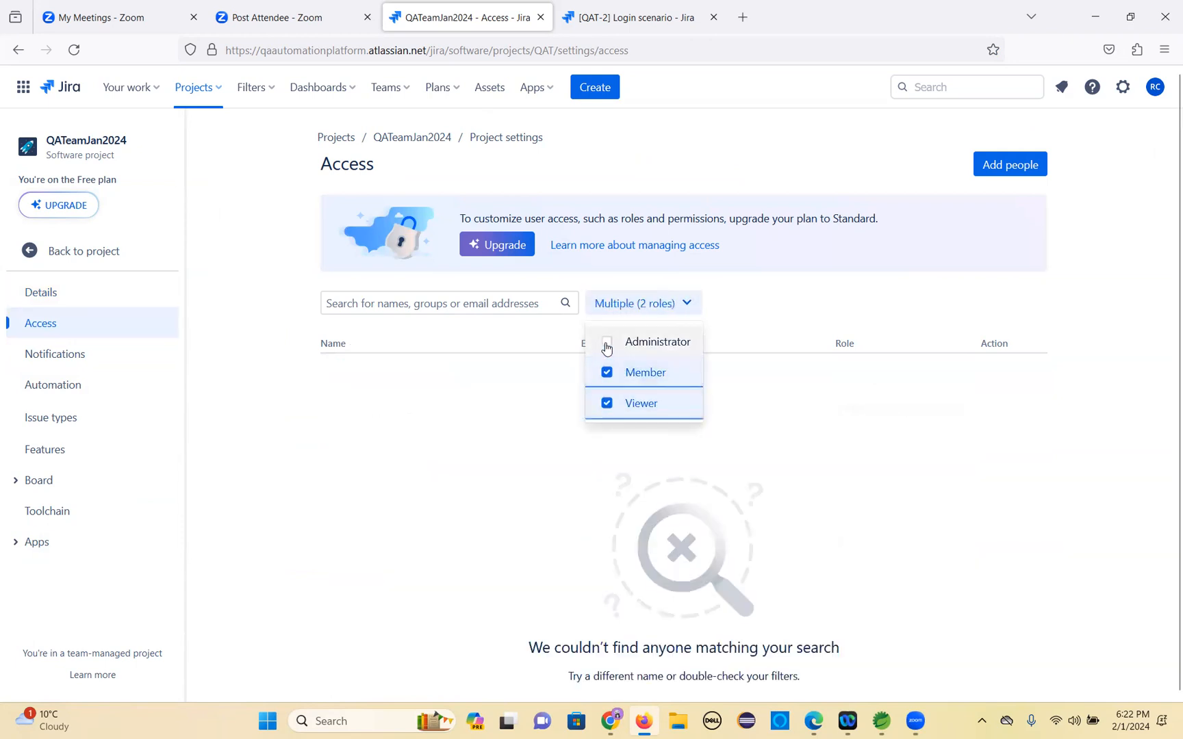
click(606, 342)
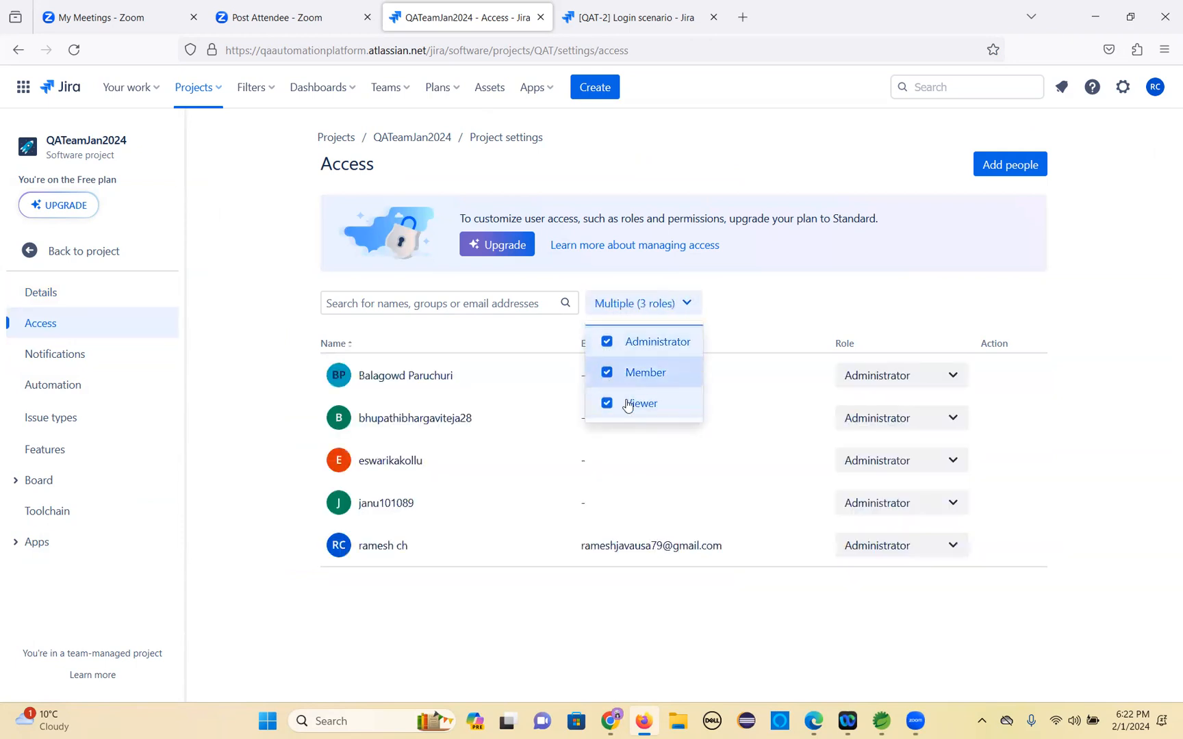
click(954, 378)
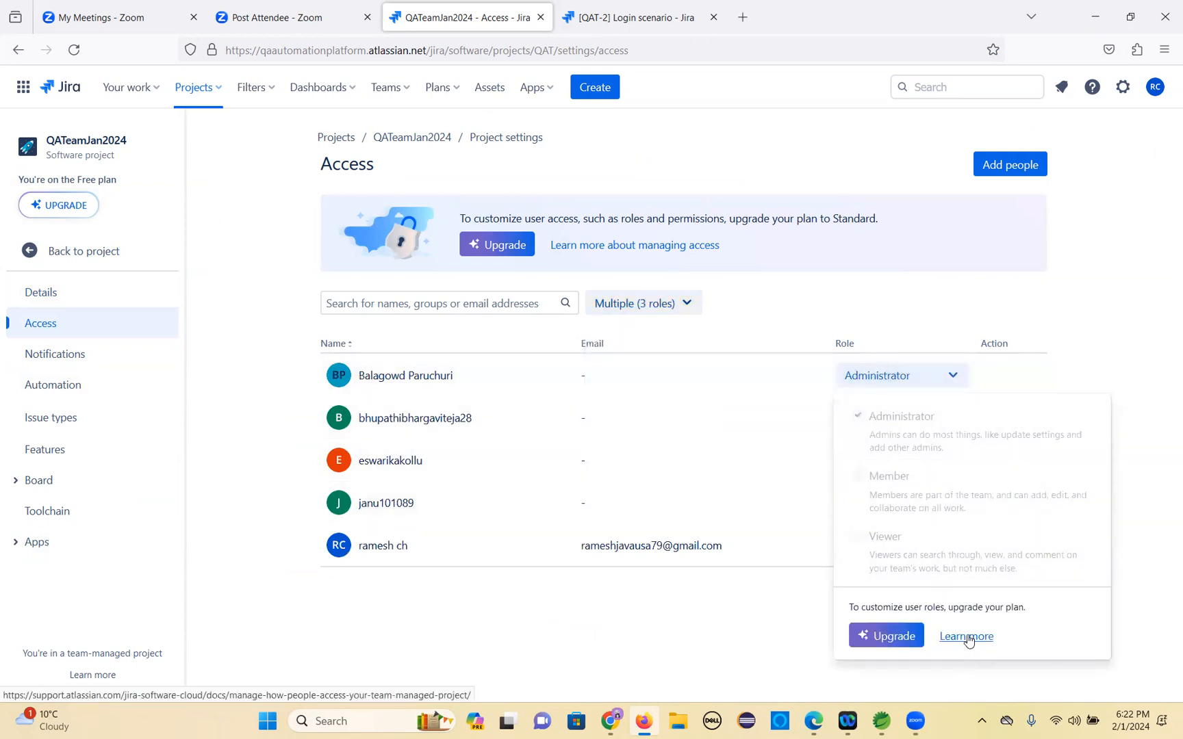
click(693, 303)
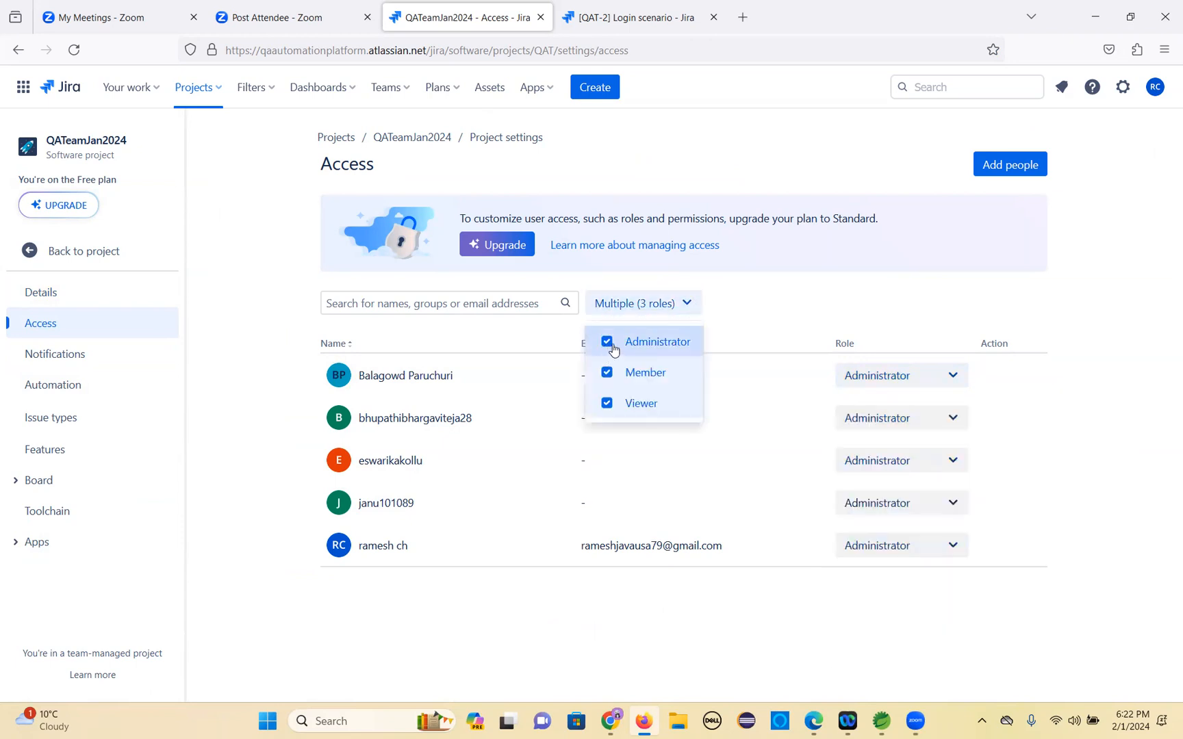
click(775, 306)
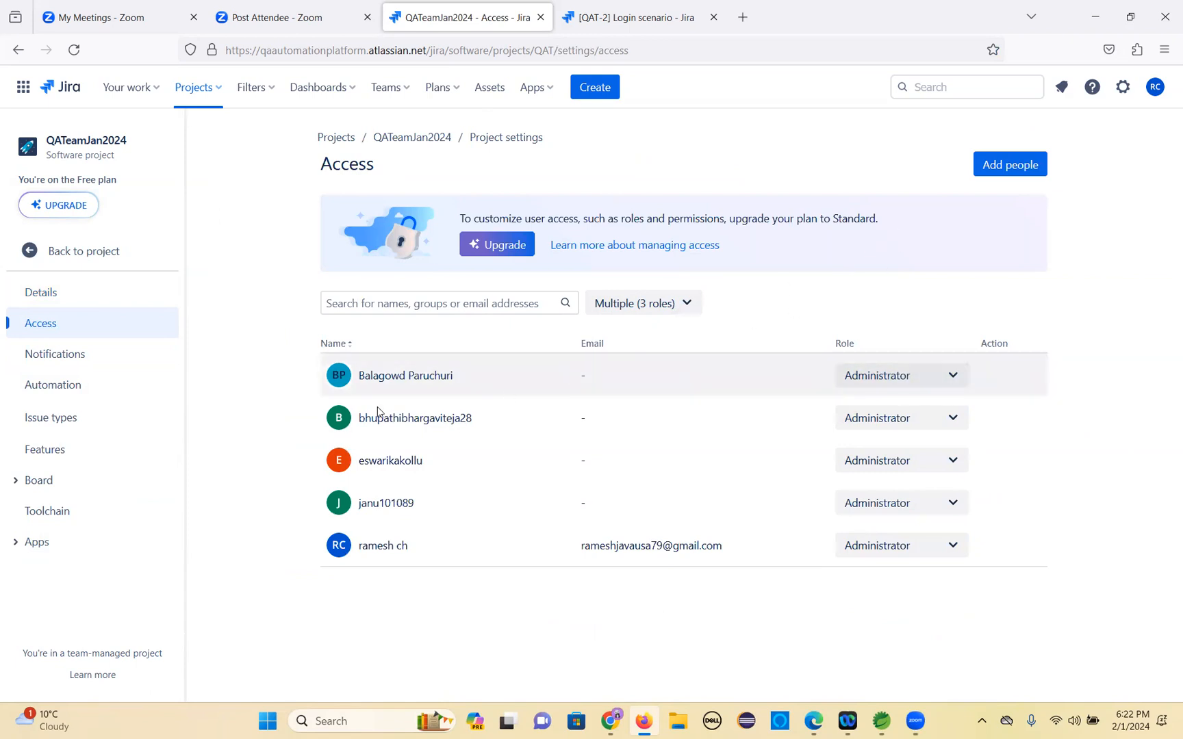
Browse the Notifications, Automation and Issue types settings, viewing the Bug and Subtask field layouts.
click(71, 354)
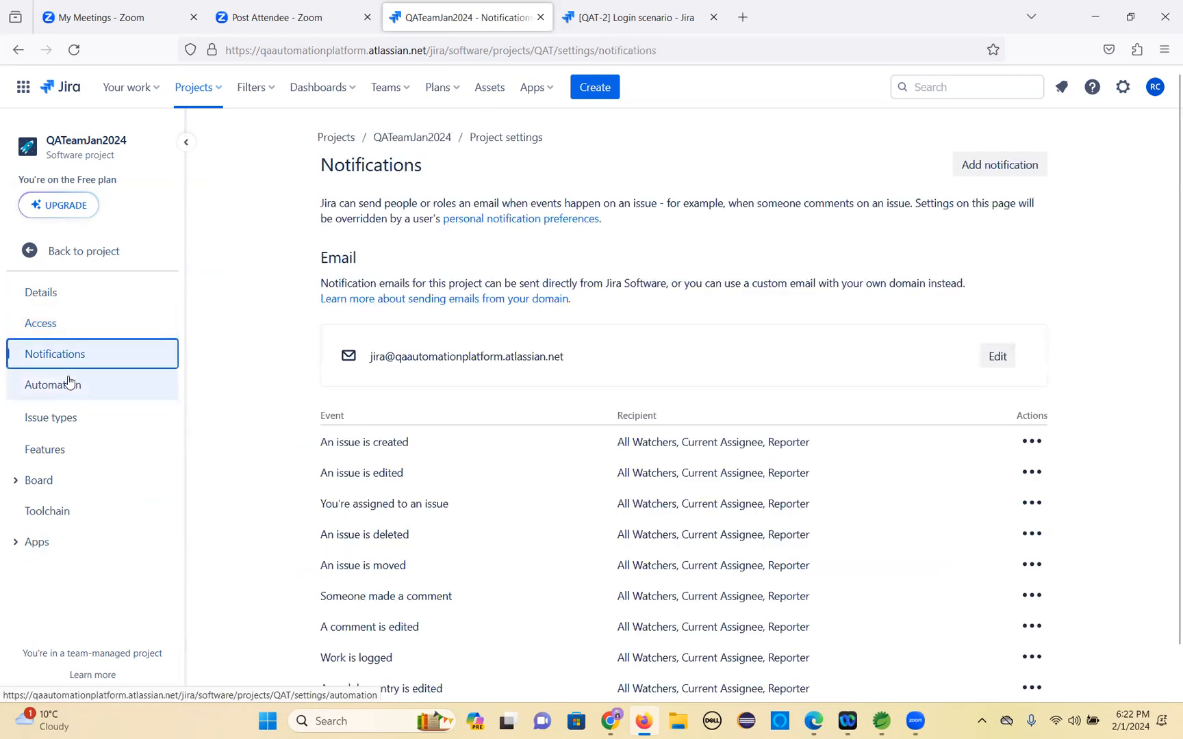
click(71, 385)
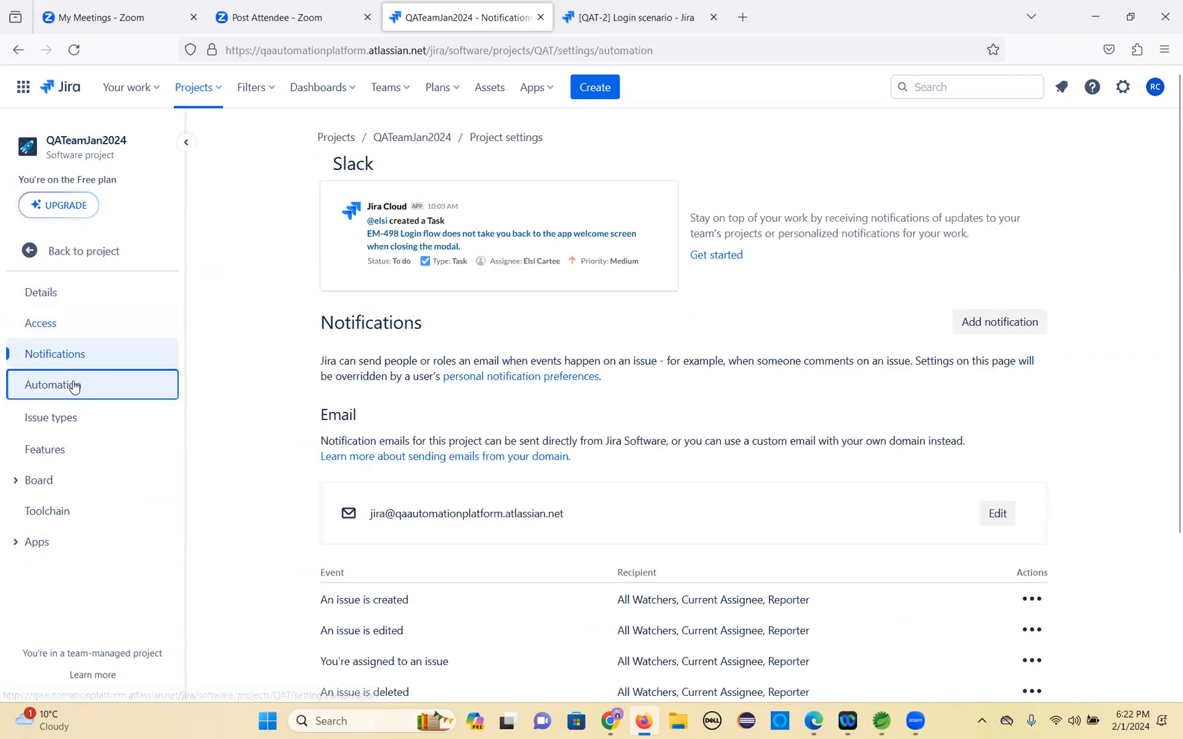
click(69, 425)
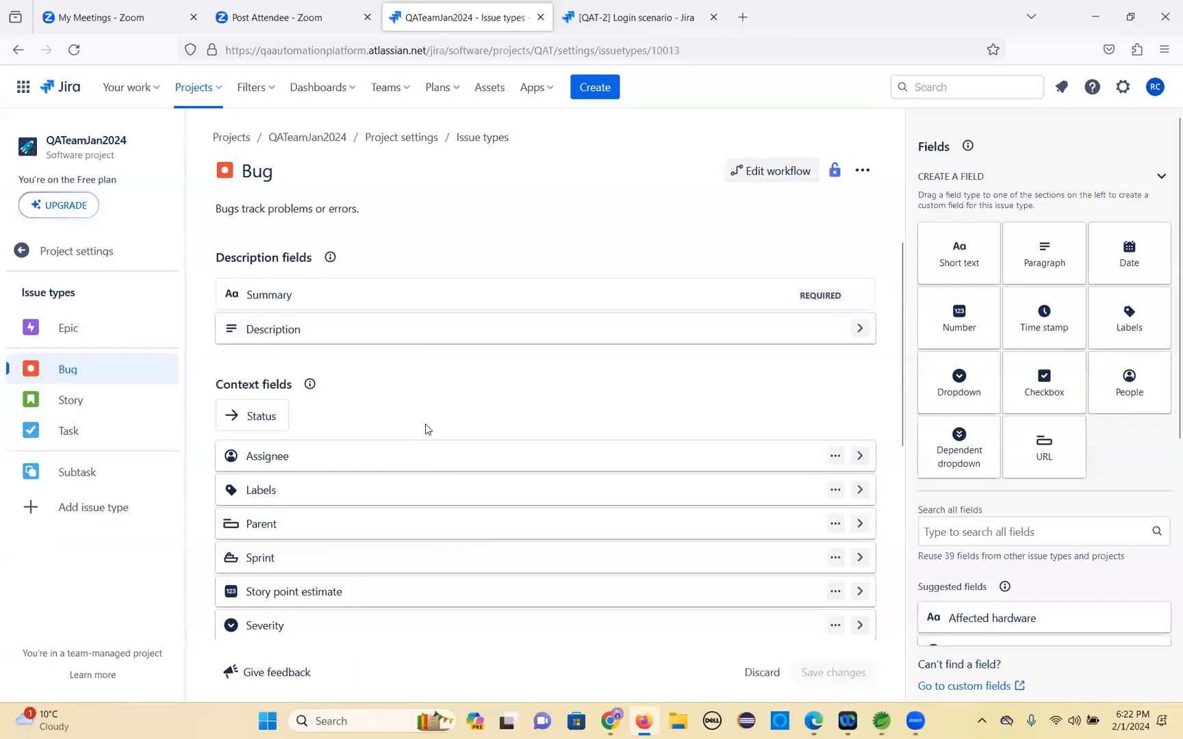
scroll(425, 429, down, 4)
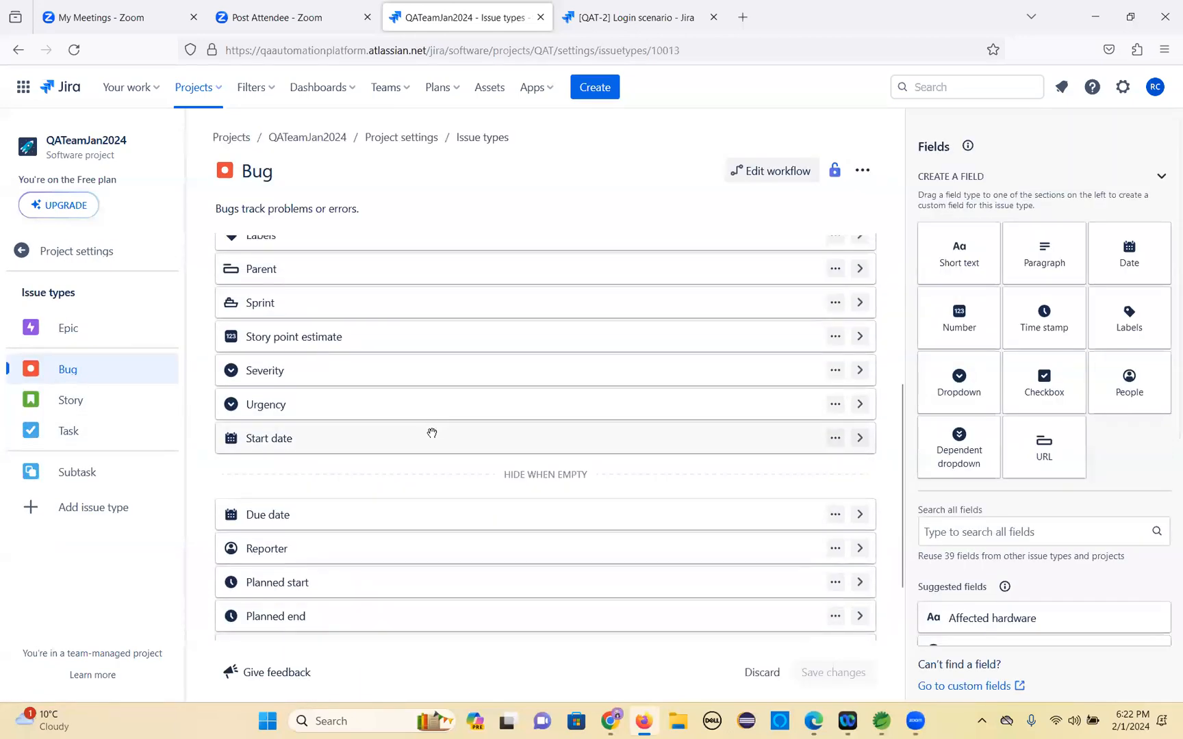
scroll(431, 431, down, 1)
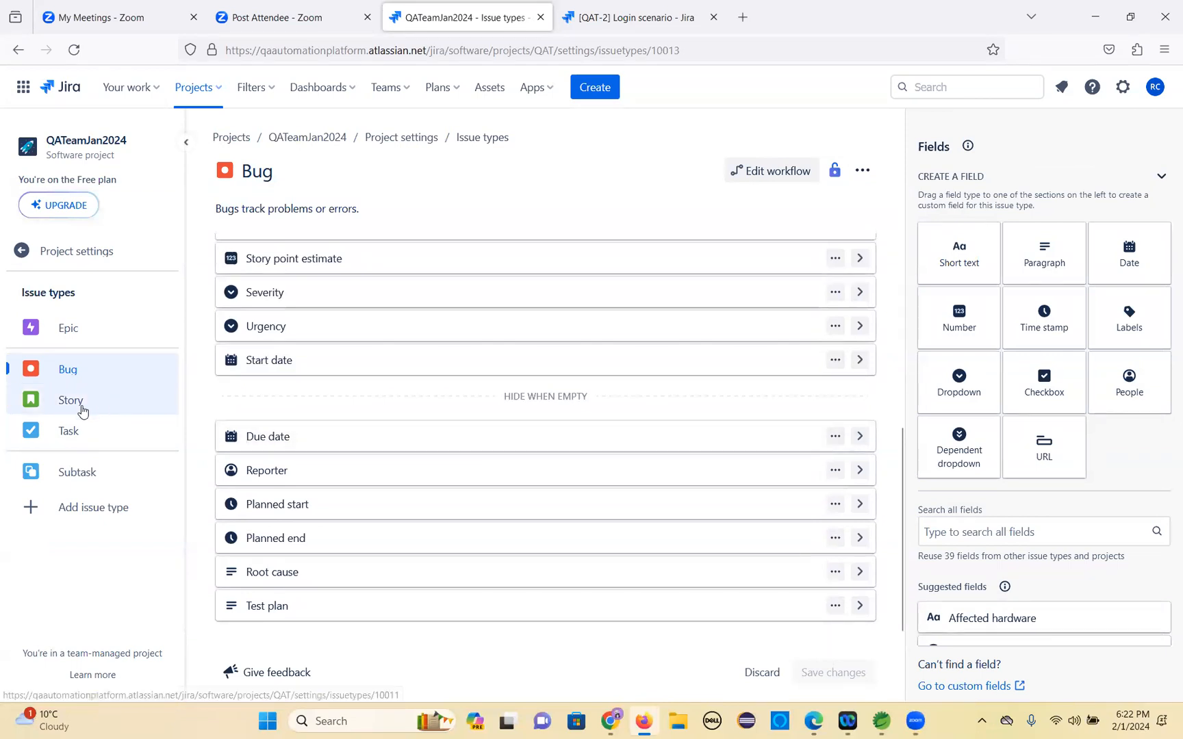
click(87, 483)
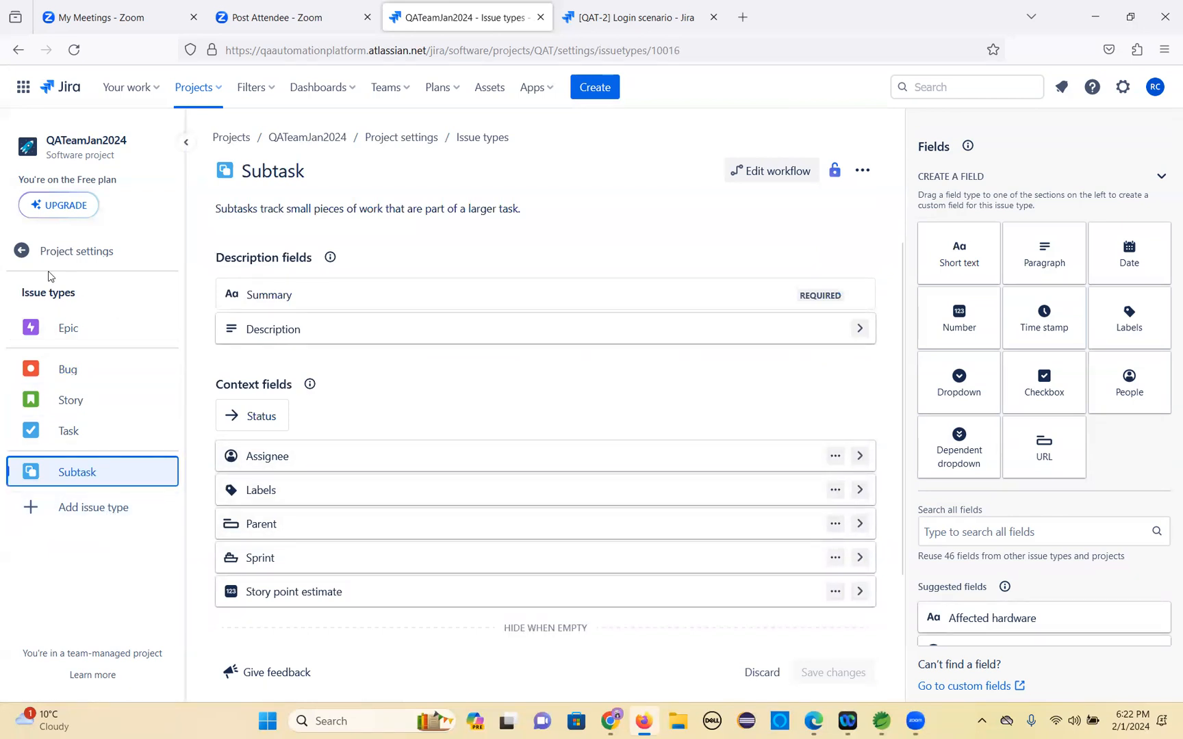
Return to the project Details settings, expand the Board settings section, and go back to the sprint board.
click(22, 253)
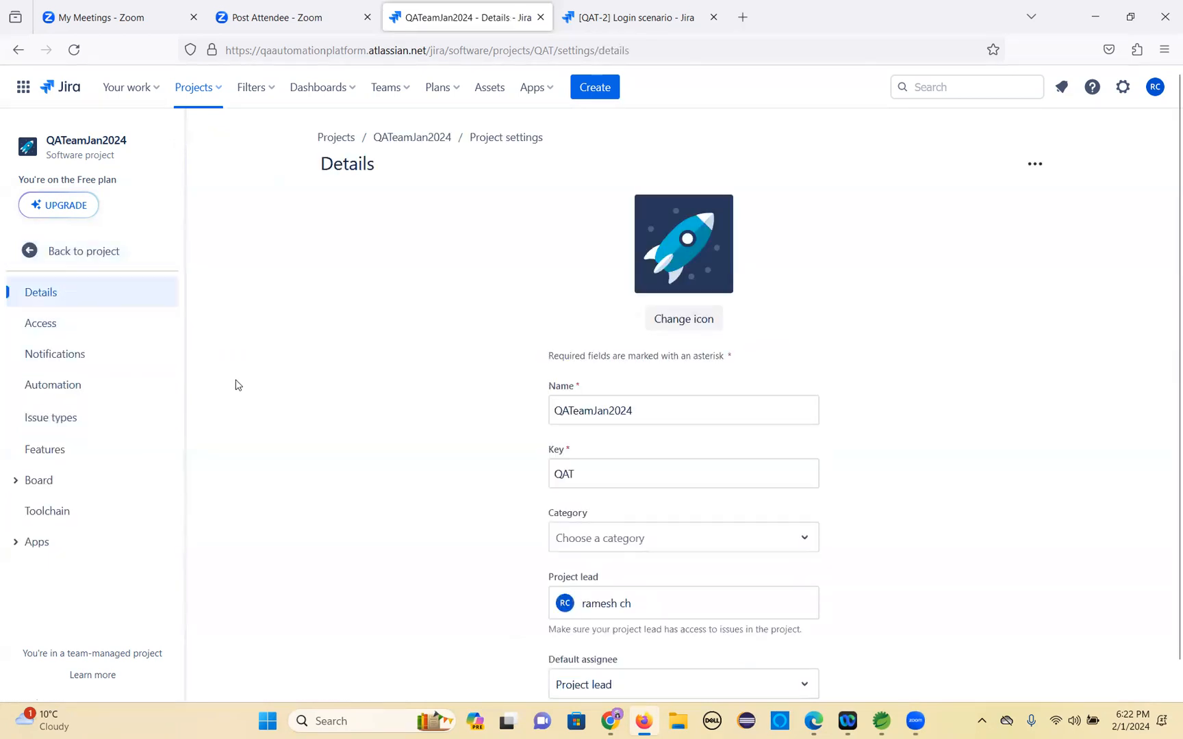
scroll(230, 377, down, 1)
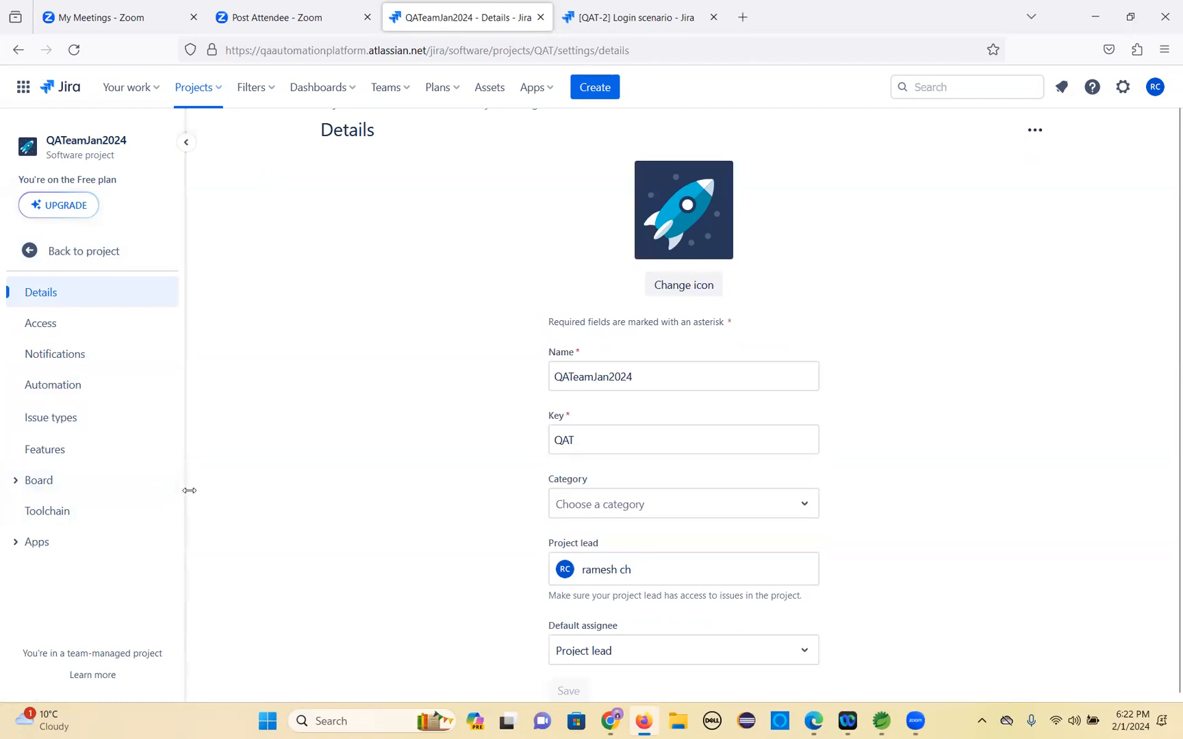
click(19, 488)
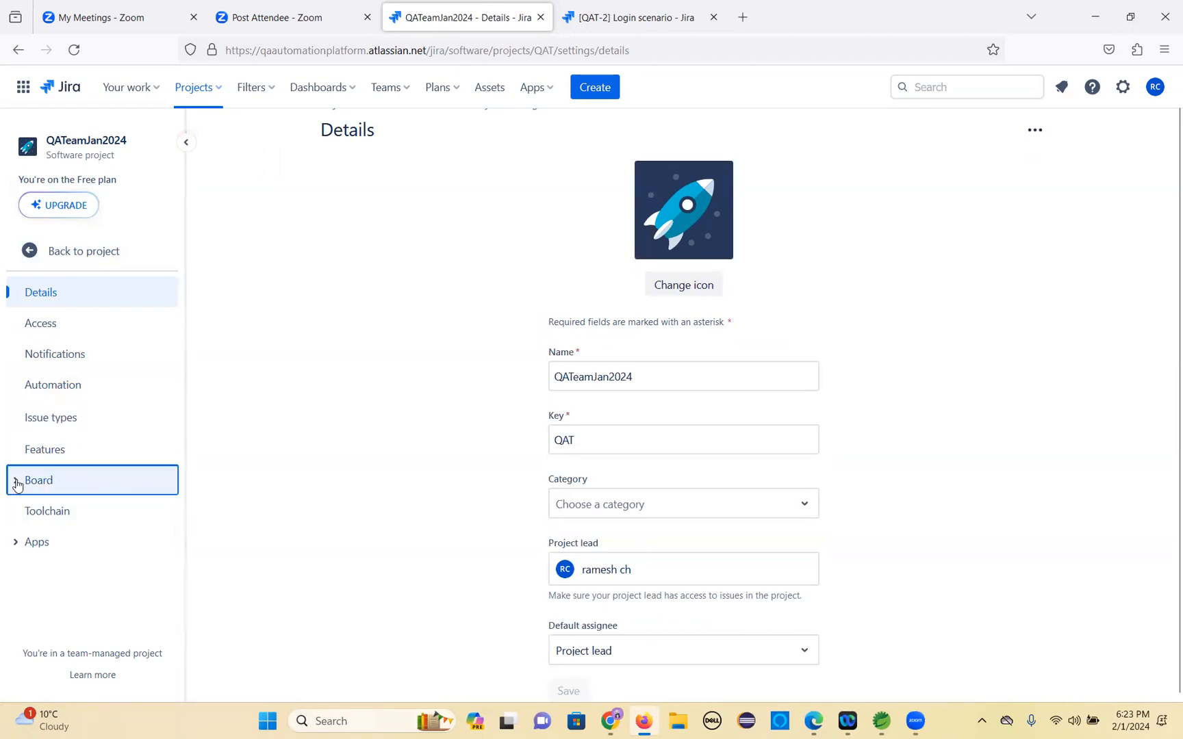
scroll(100, 487, down, 2)
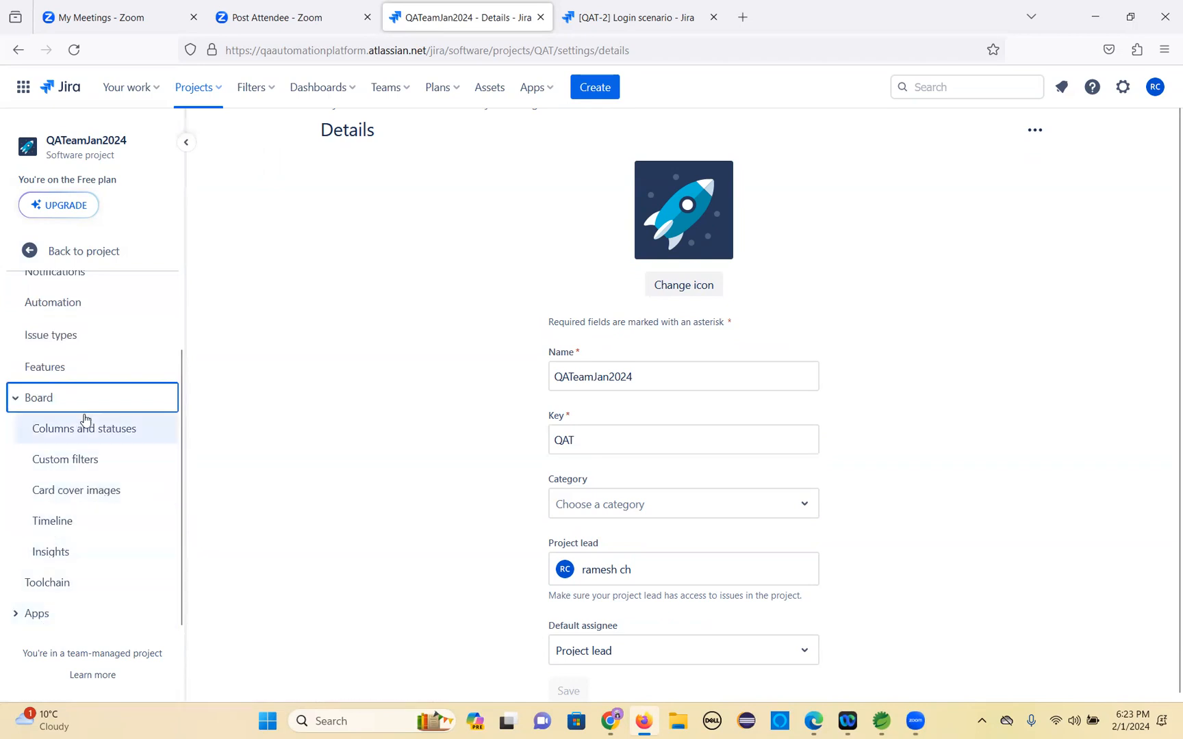
scroll(34, 301, up, 2)
click(29, 251)
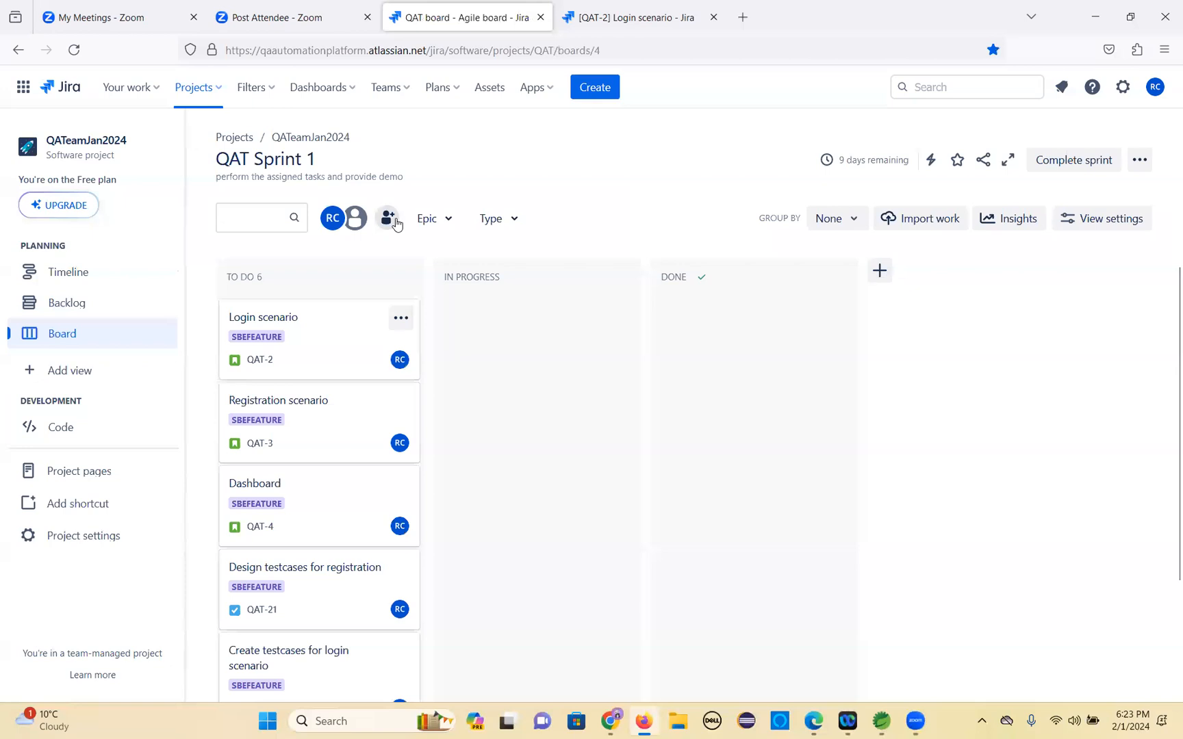
click(388, 219)
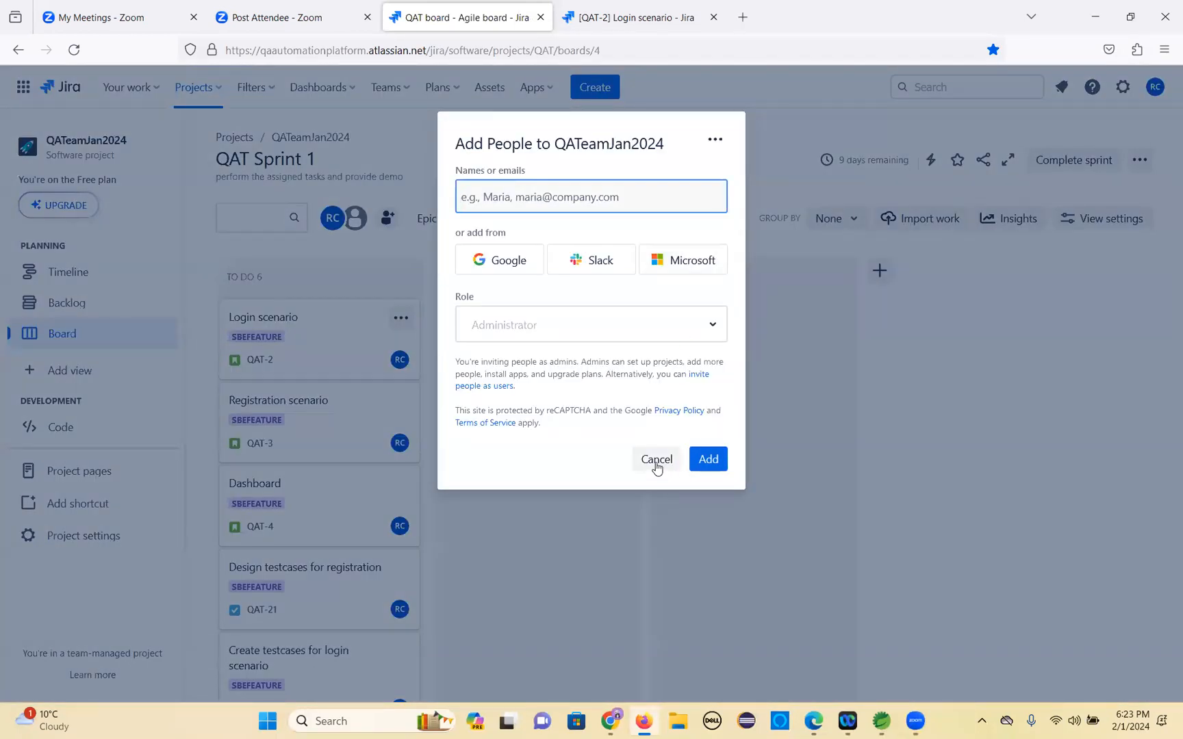
click(712, 328)
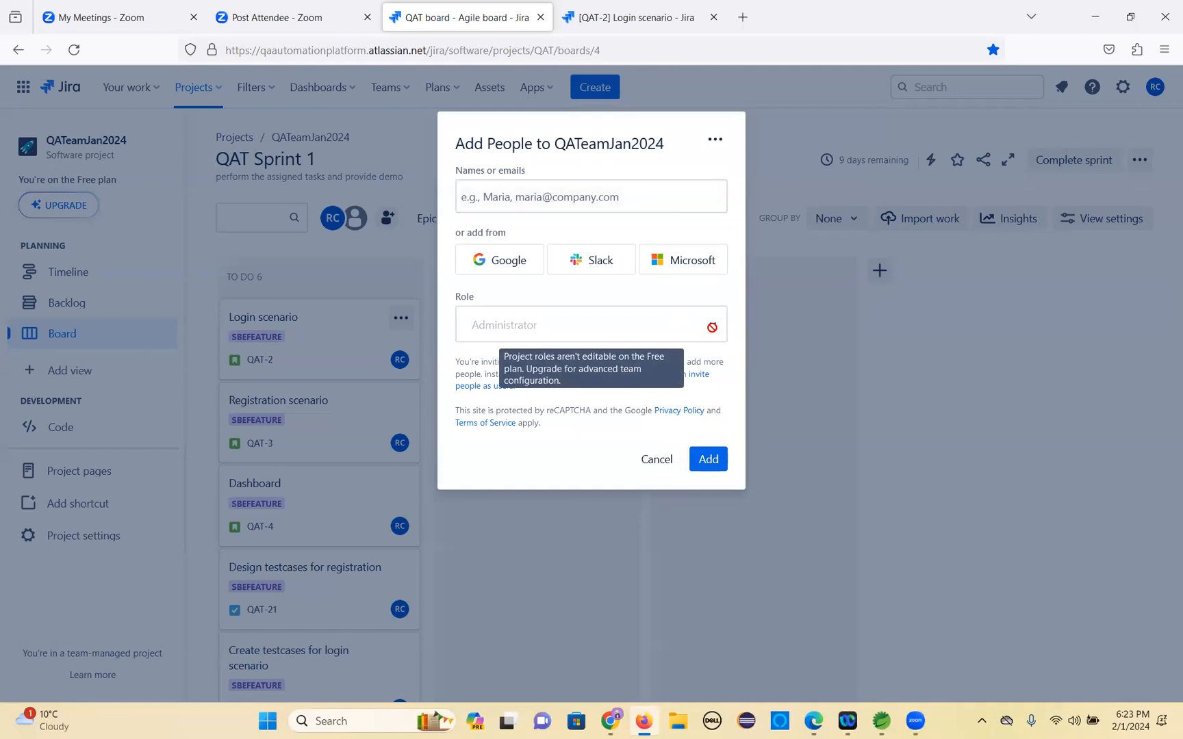
click(655, 460)
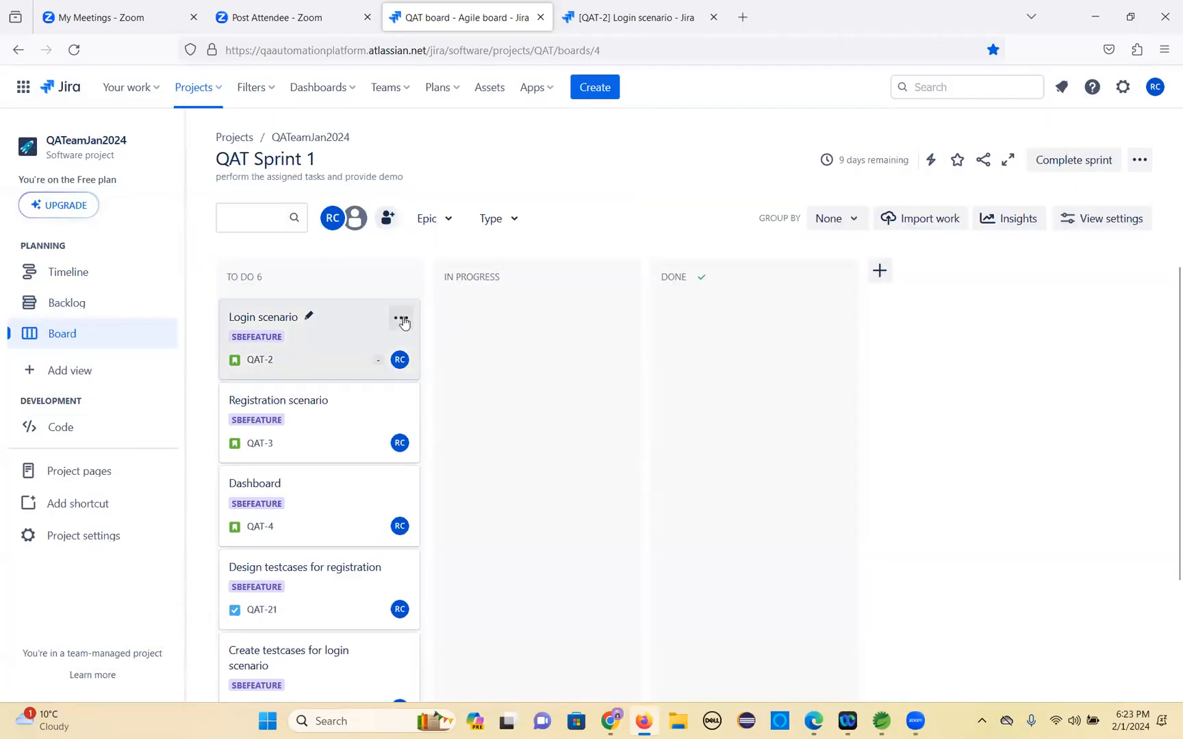
click(401, 320)
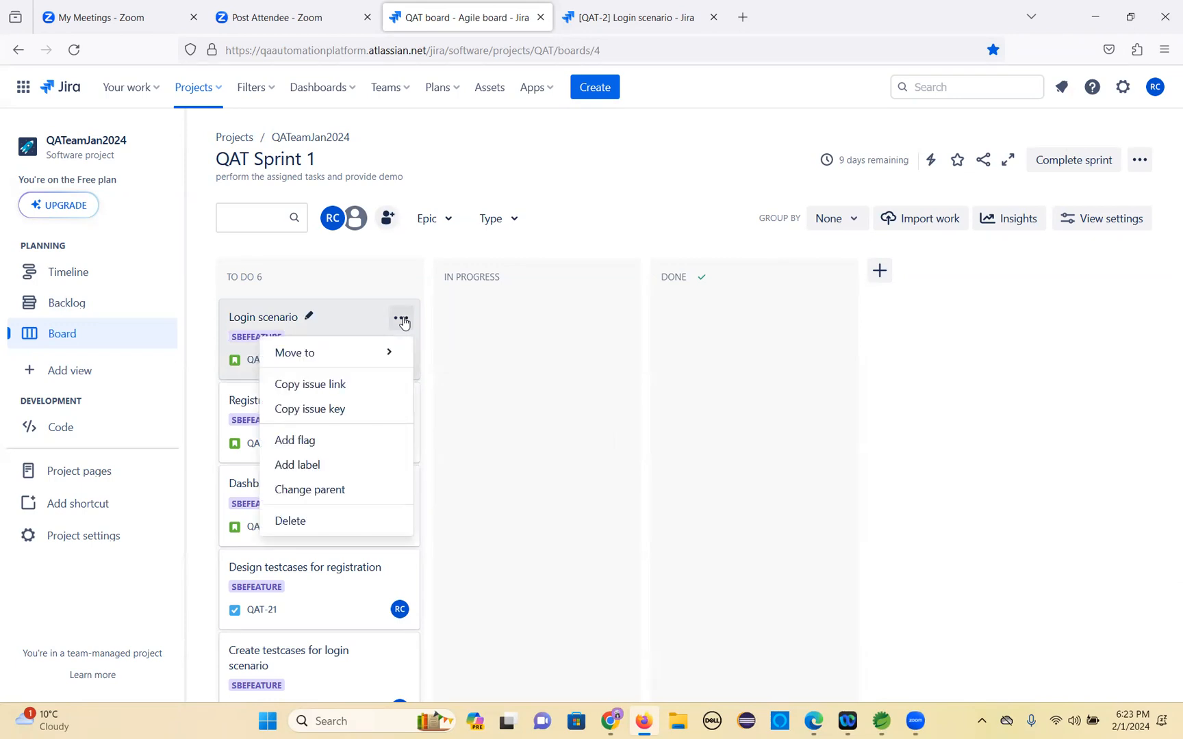
mouse_move(320, 361)
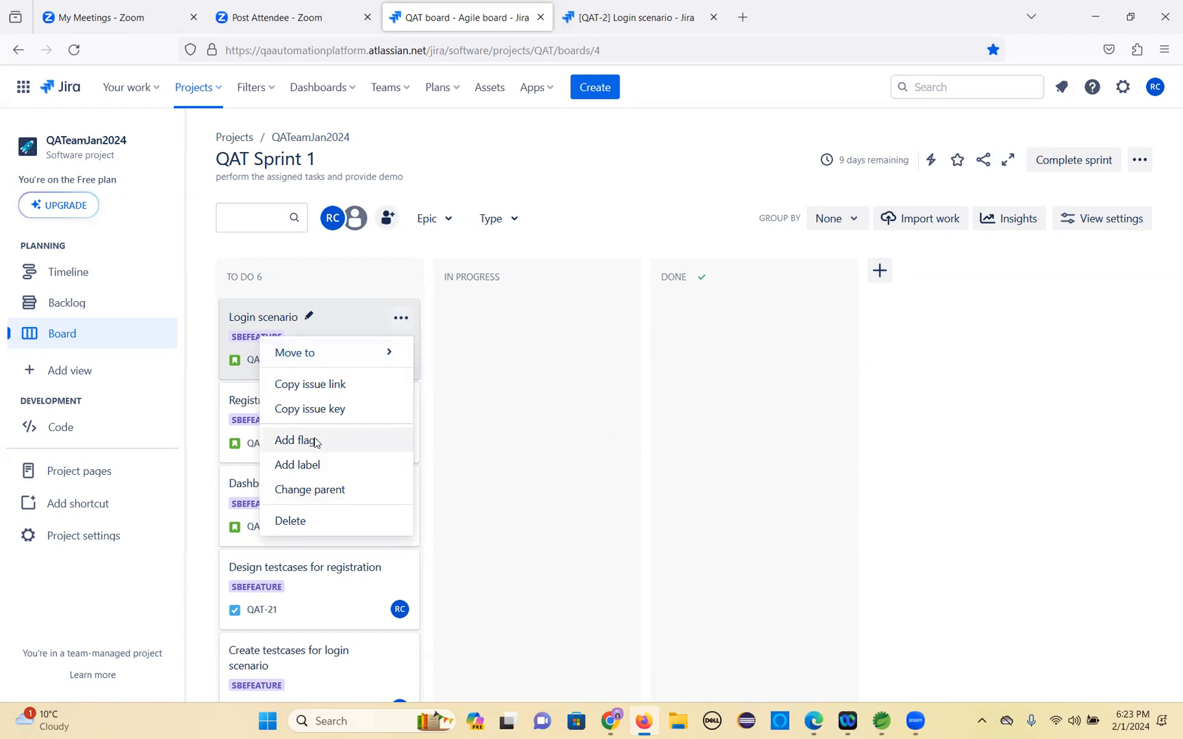
click(590, 182)
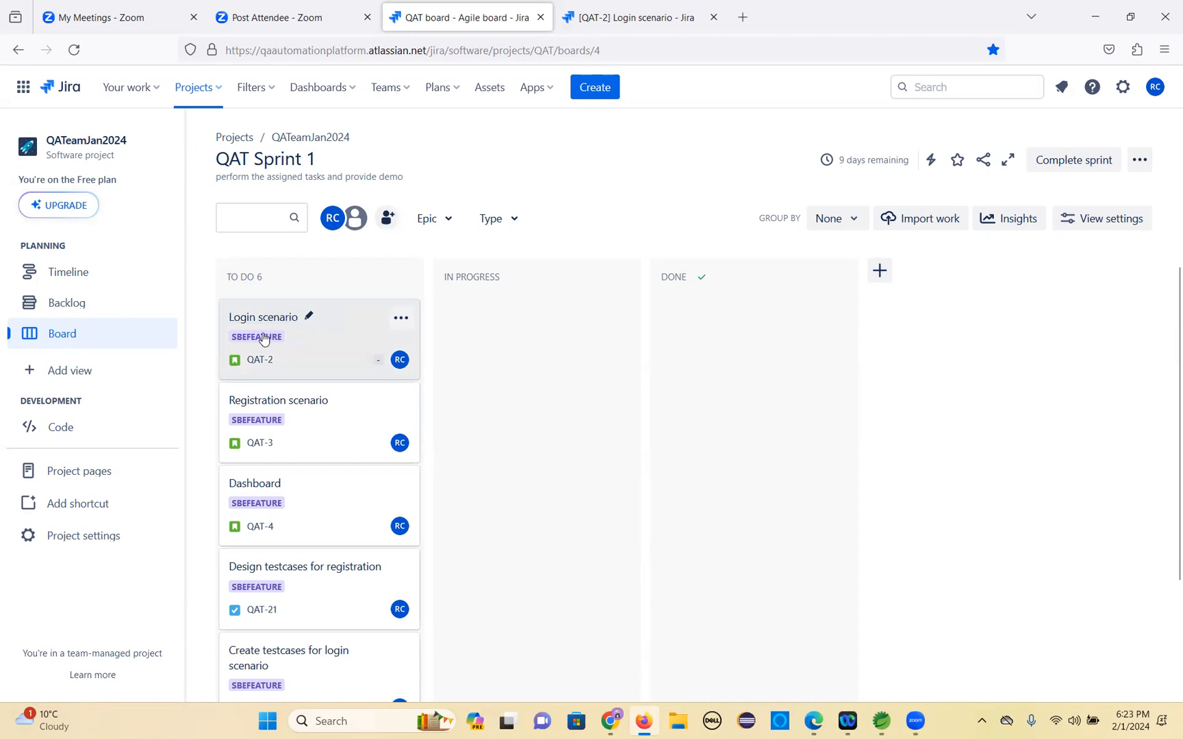
Assign the Login scenario story to the invited team member found by searching 'ja', then close the issue.
click(301, 318)
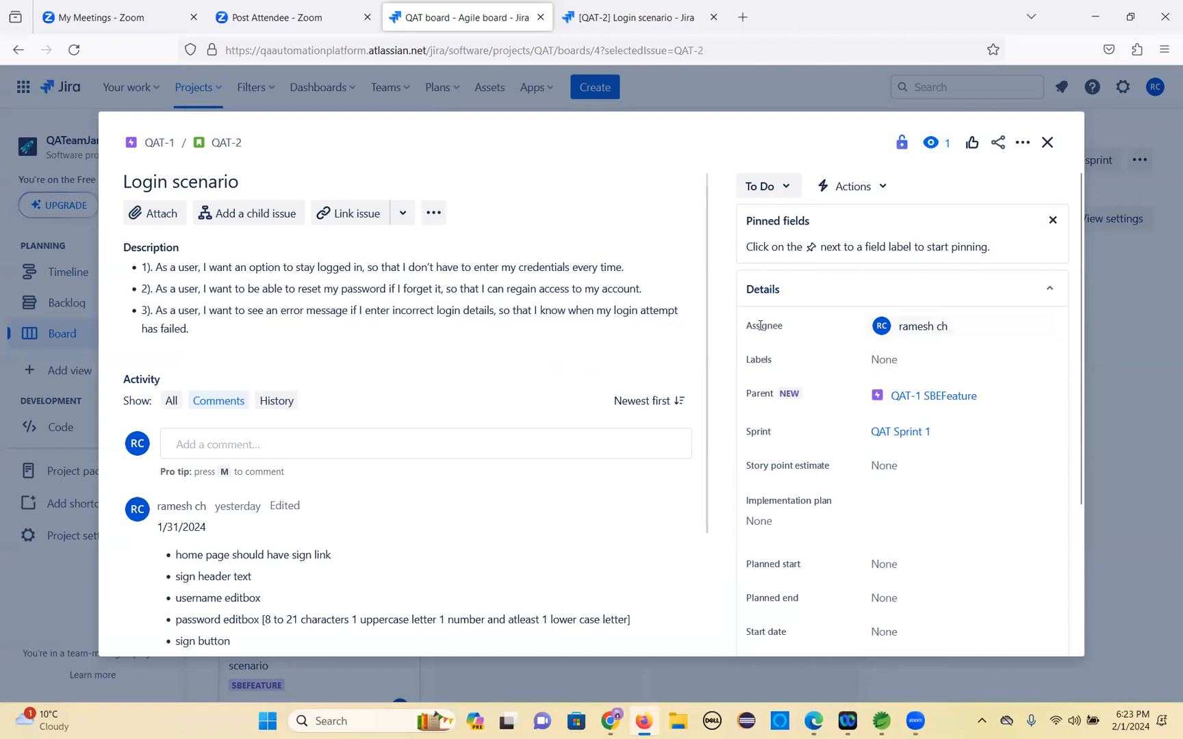
click(975, 328)
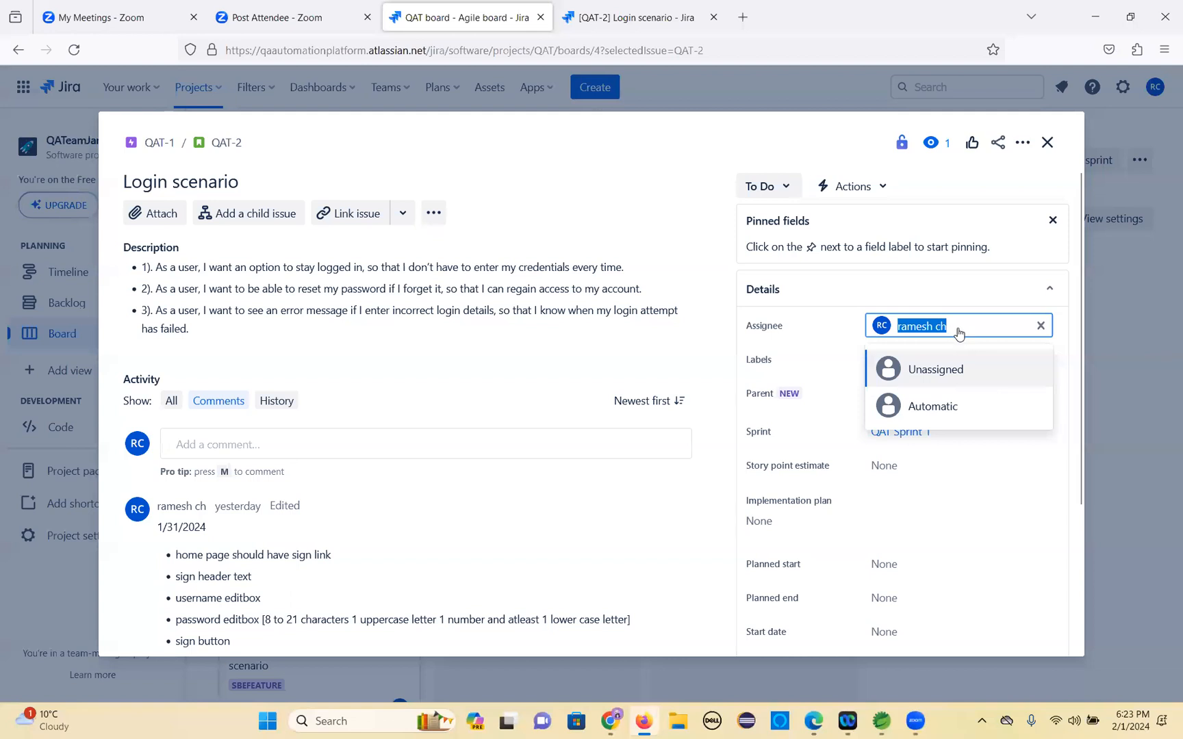
text(jana)
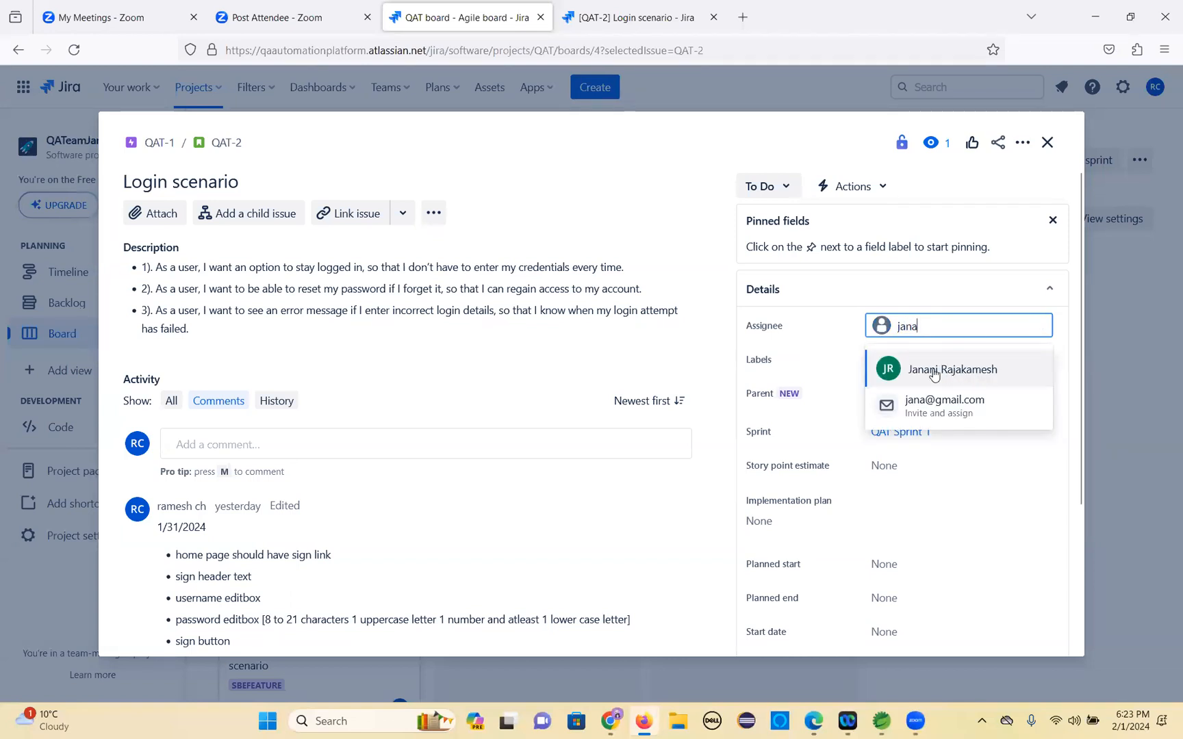
click(961, 373)
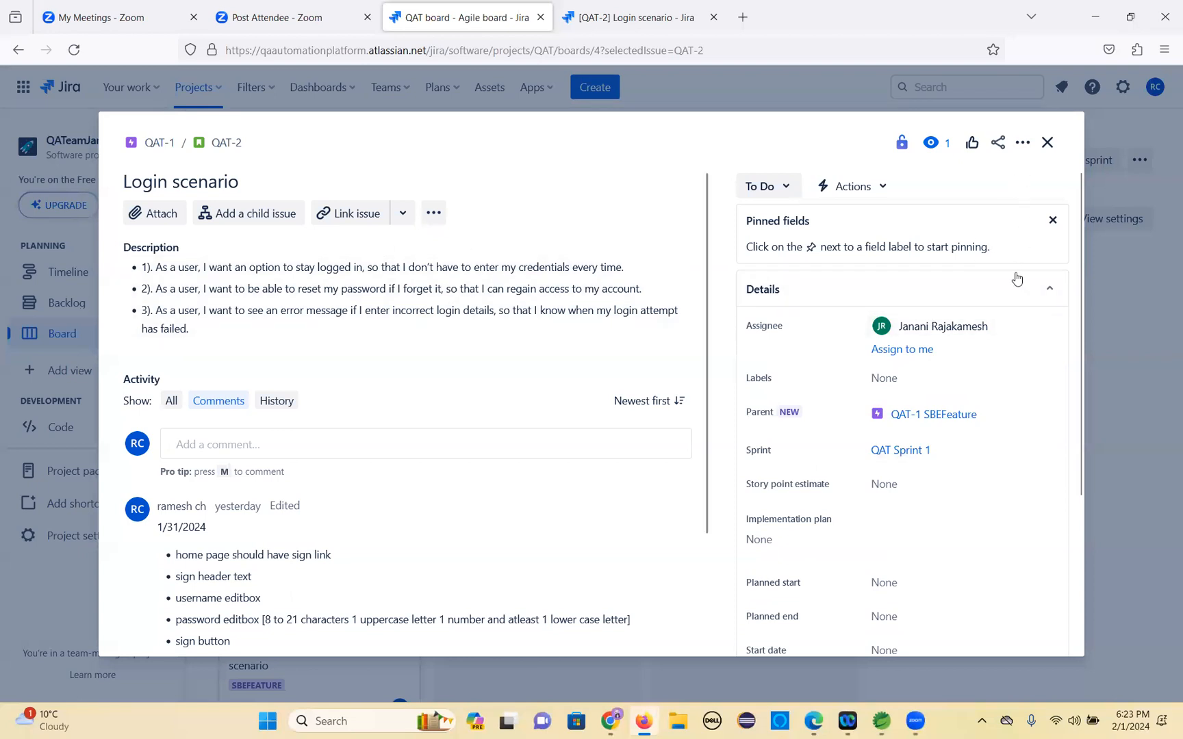
click(1045, 145)
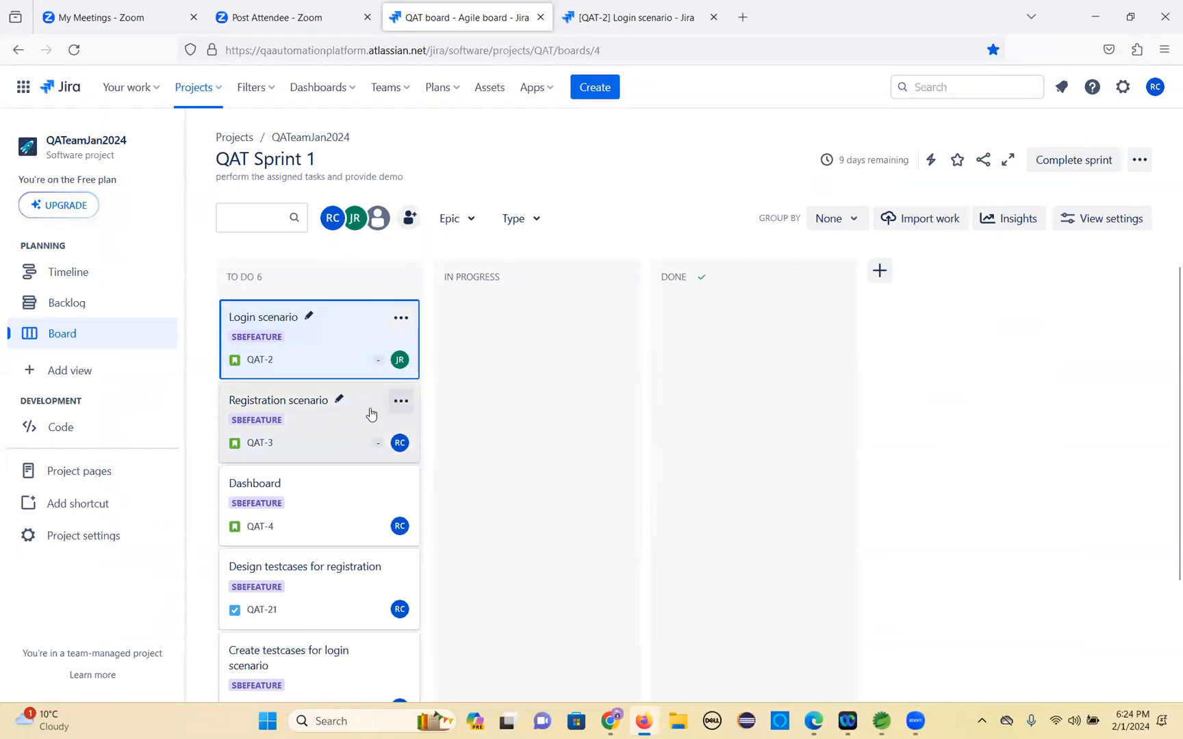
Assign the Registration scenario story to the invited team member found by searching 'raje', then close the issue.
click(312, 411)
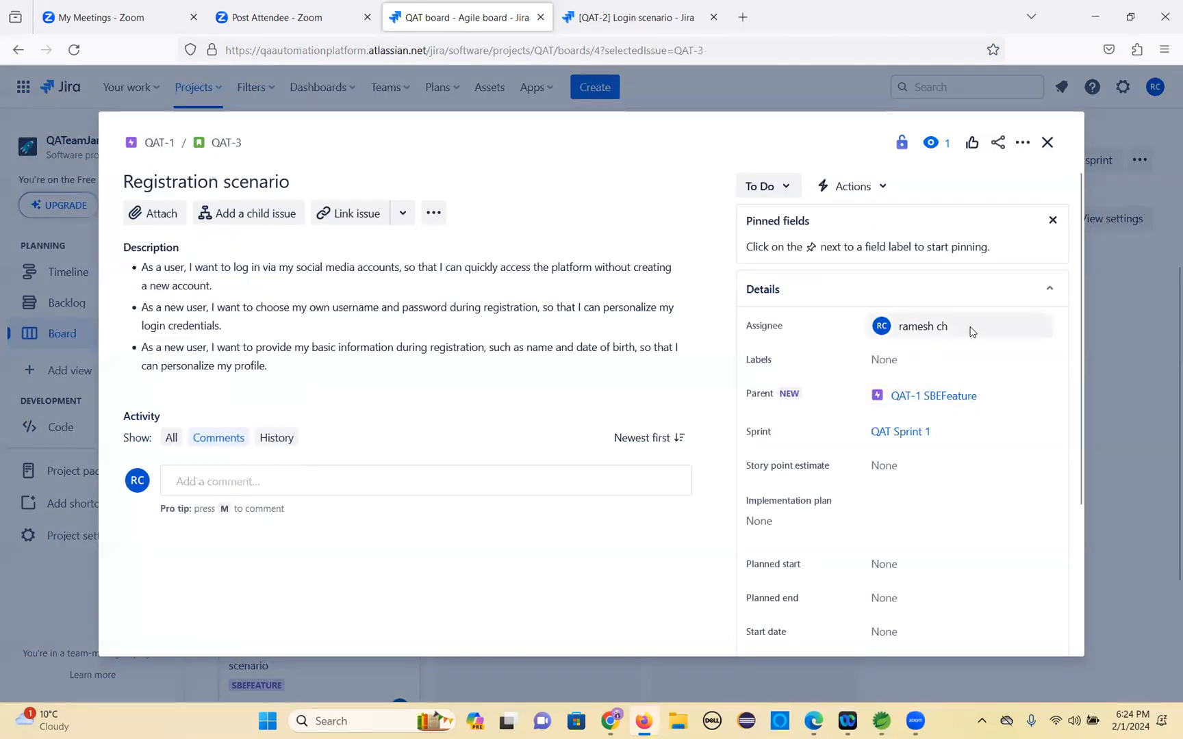
click(974, 331)
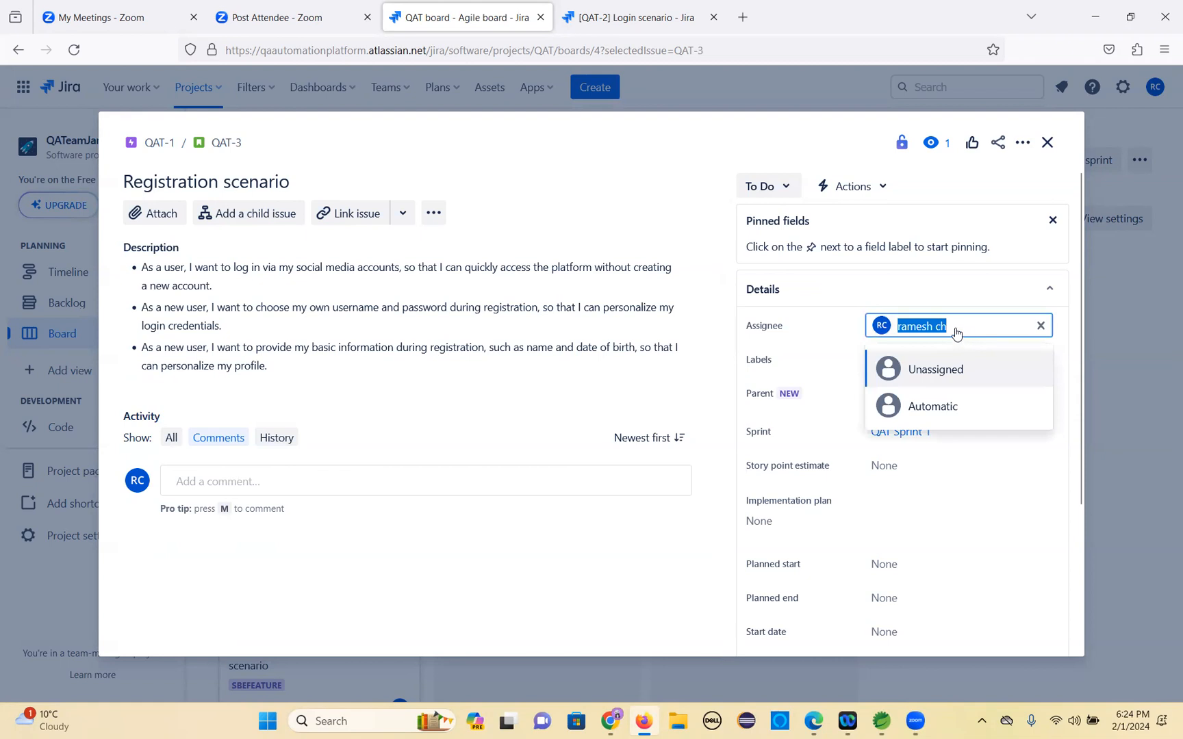
text(raje)
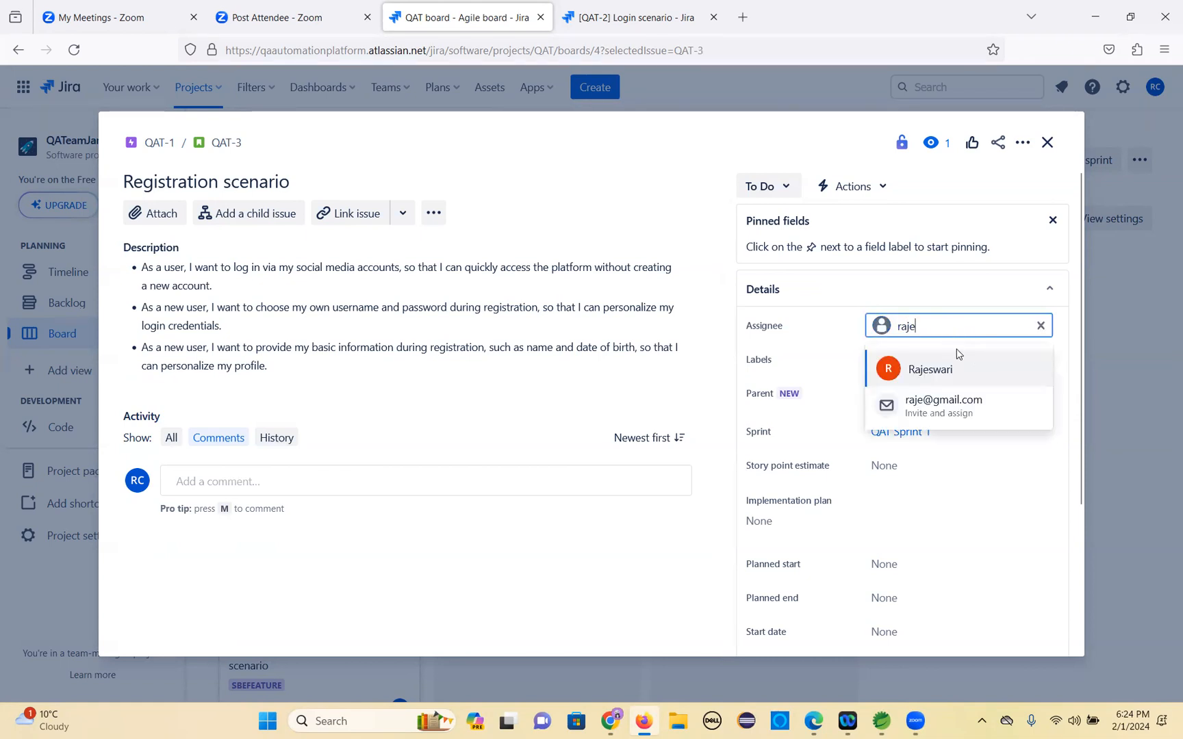
click(943, 370)
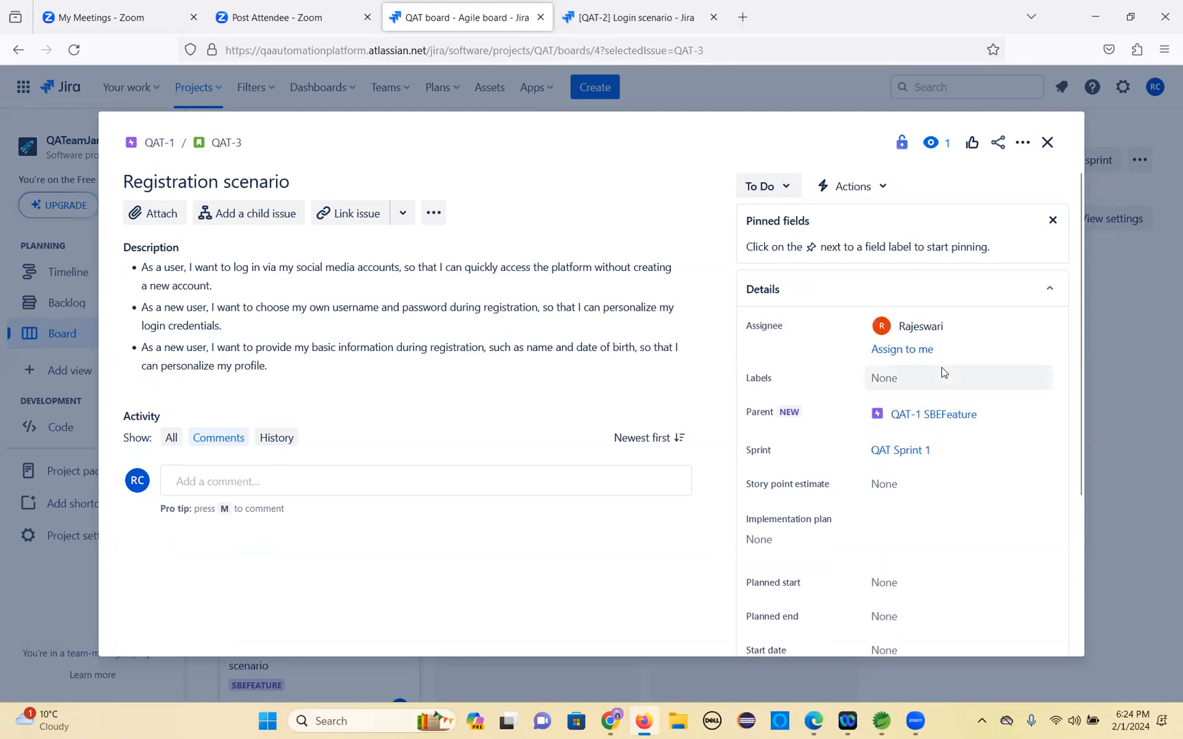
click(1048, 143)
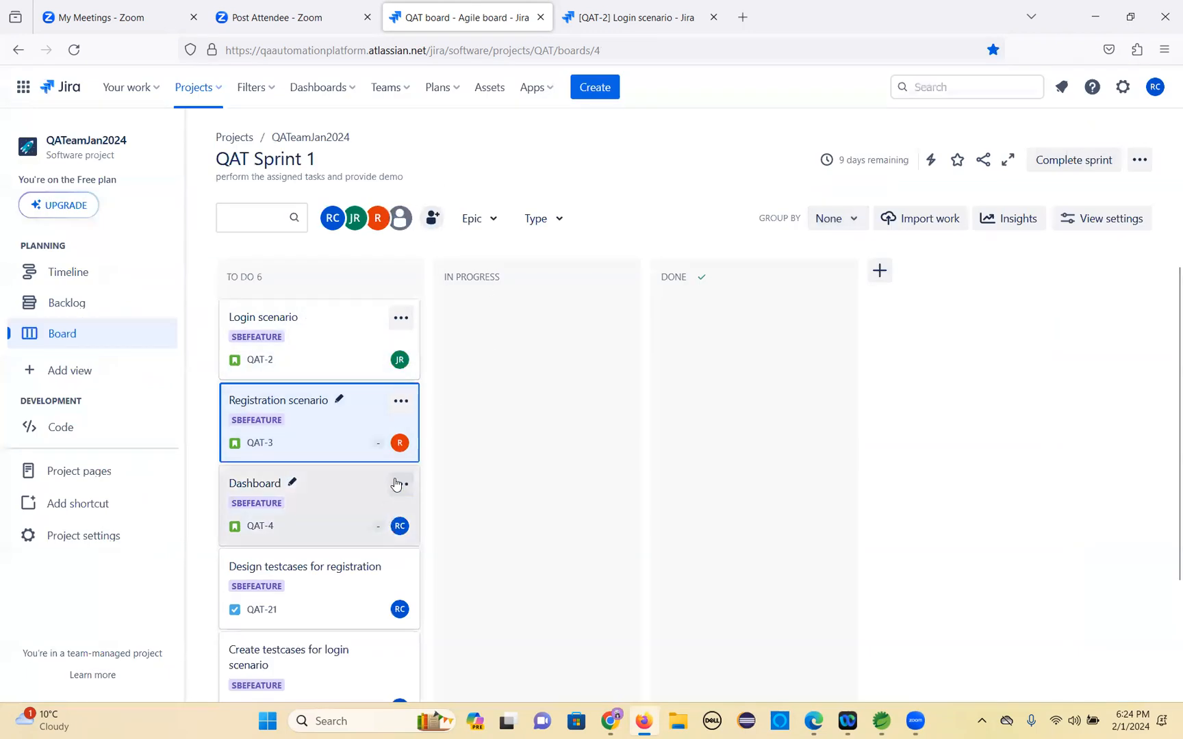
Assign the Dashboard story to the invited team member found by searching 'bharg', then close the issue.
click(400, 484)
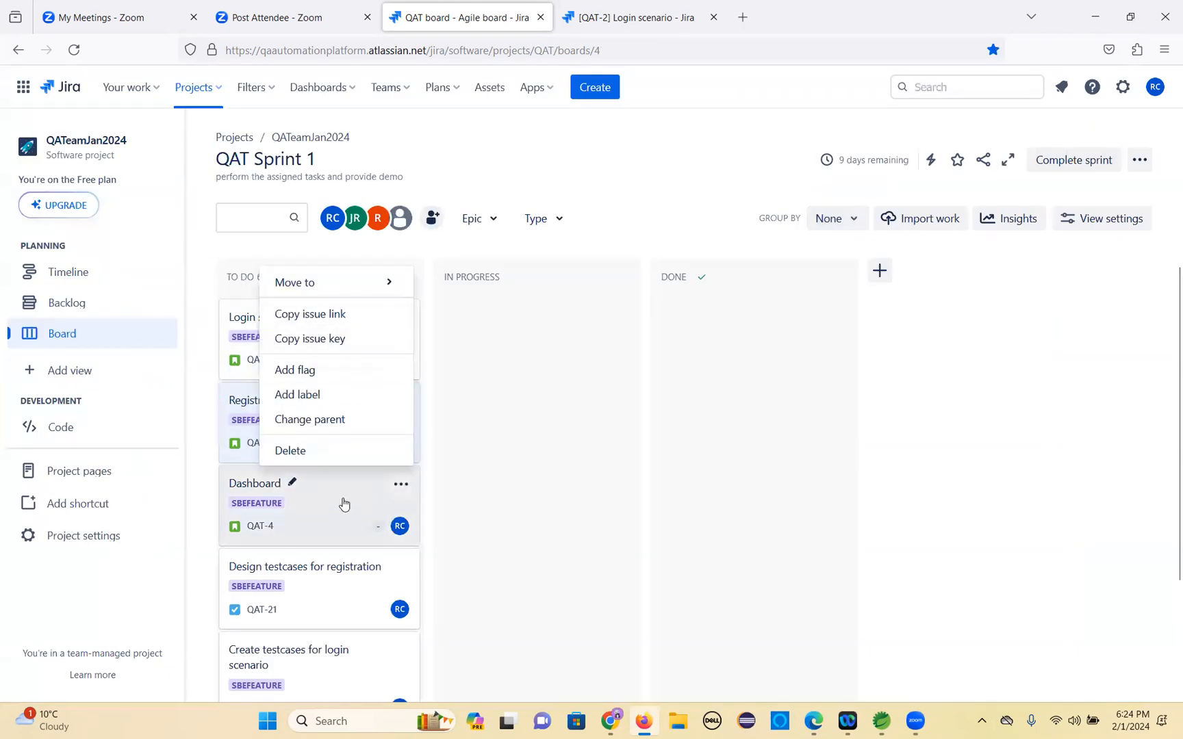
click(254, 491)
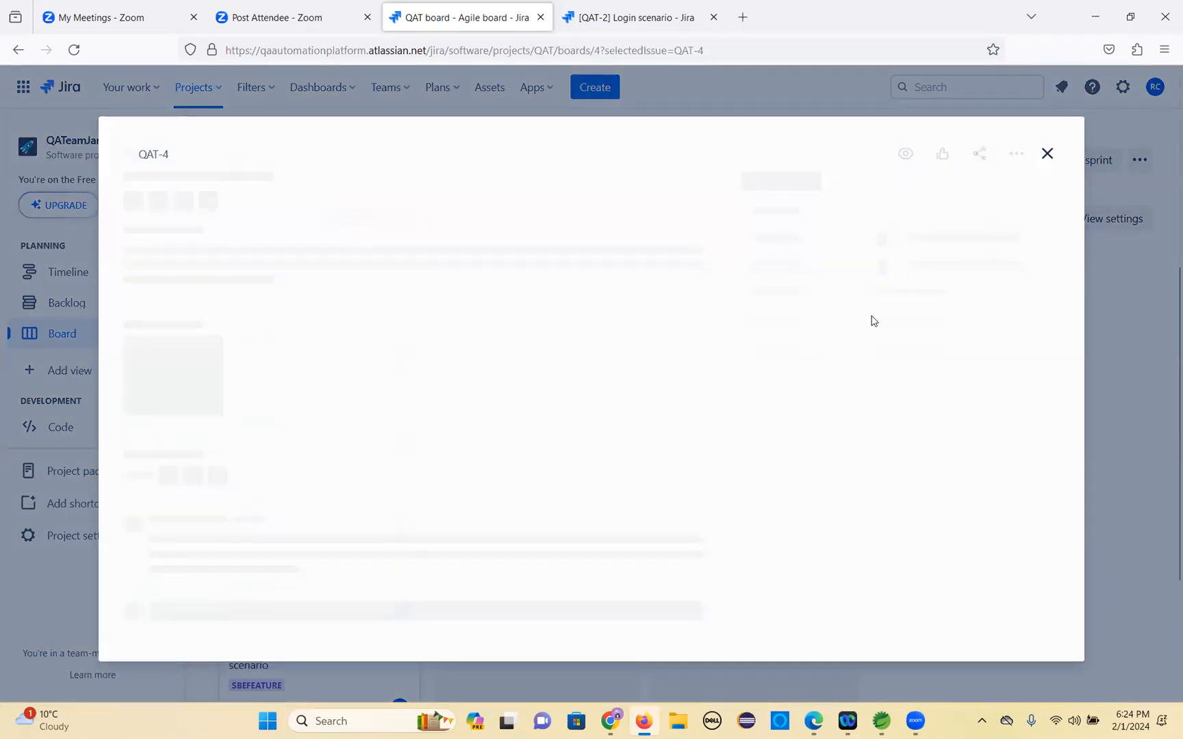
click(976, 331)
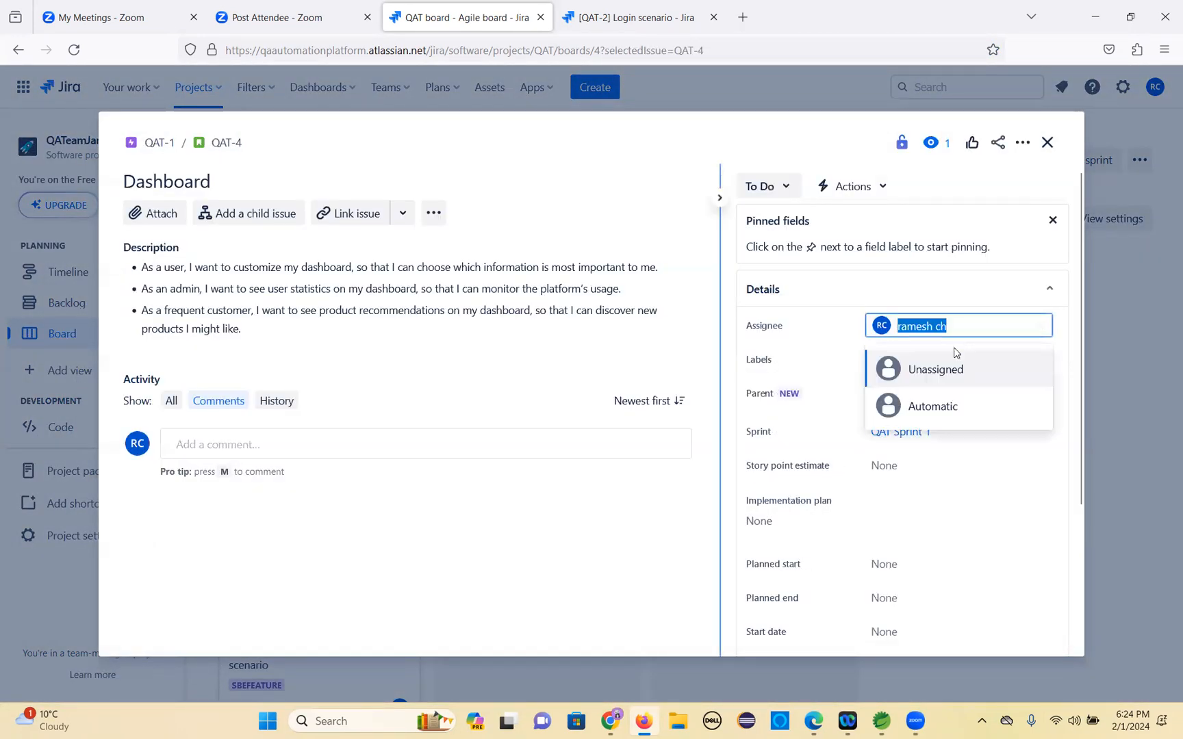
text(bharg)
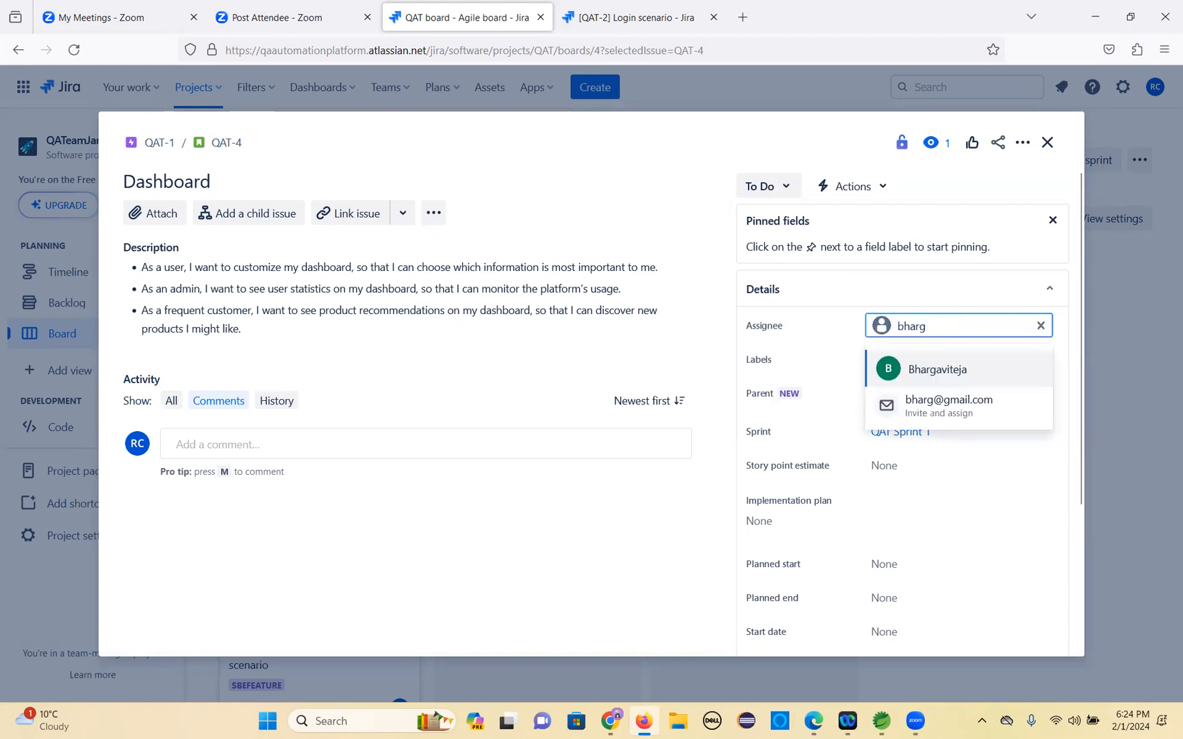
click(950, 380)
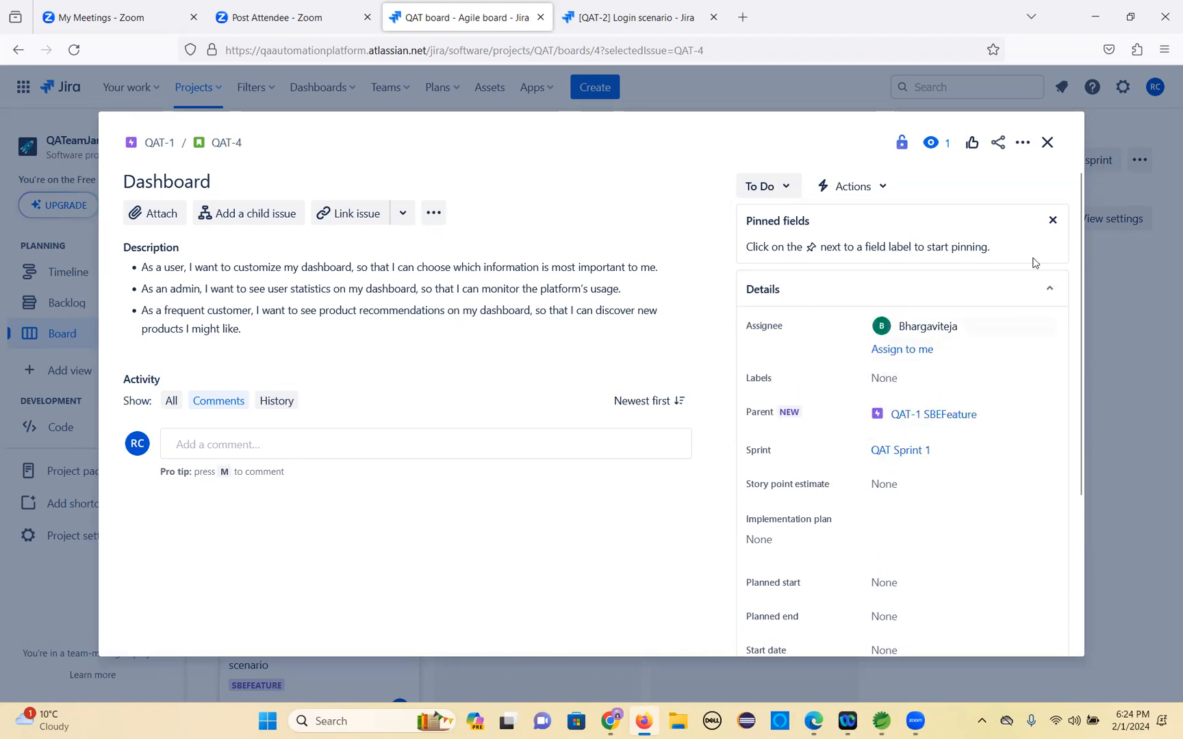
click(1047, 144)
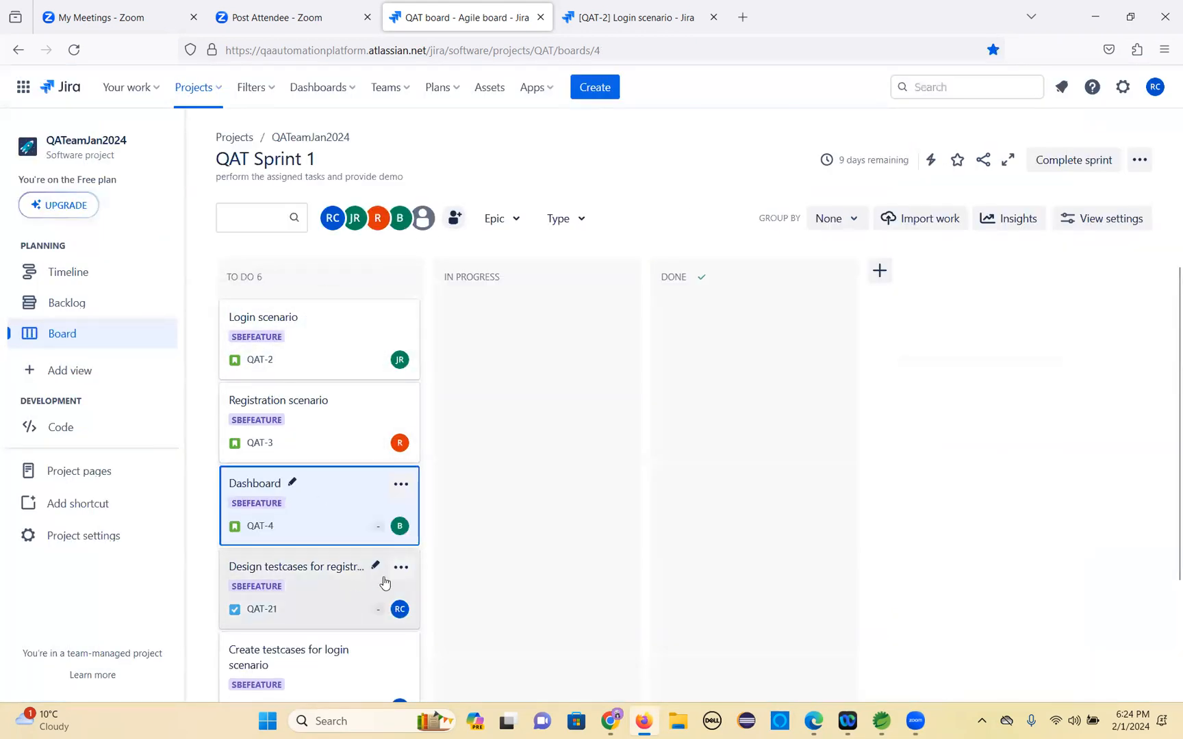
Assign the Design testcases for registration task to the team member found by searching 'ba', then close the issue.
click(401, 567)
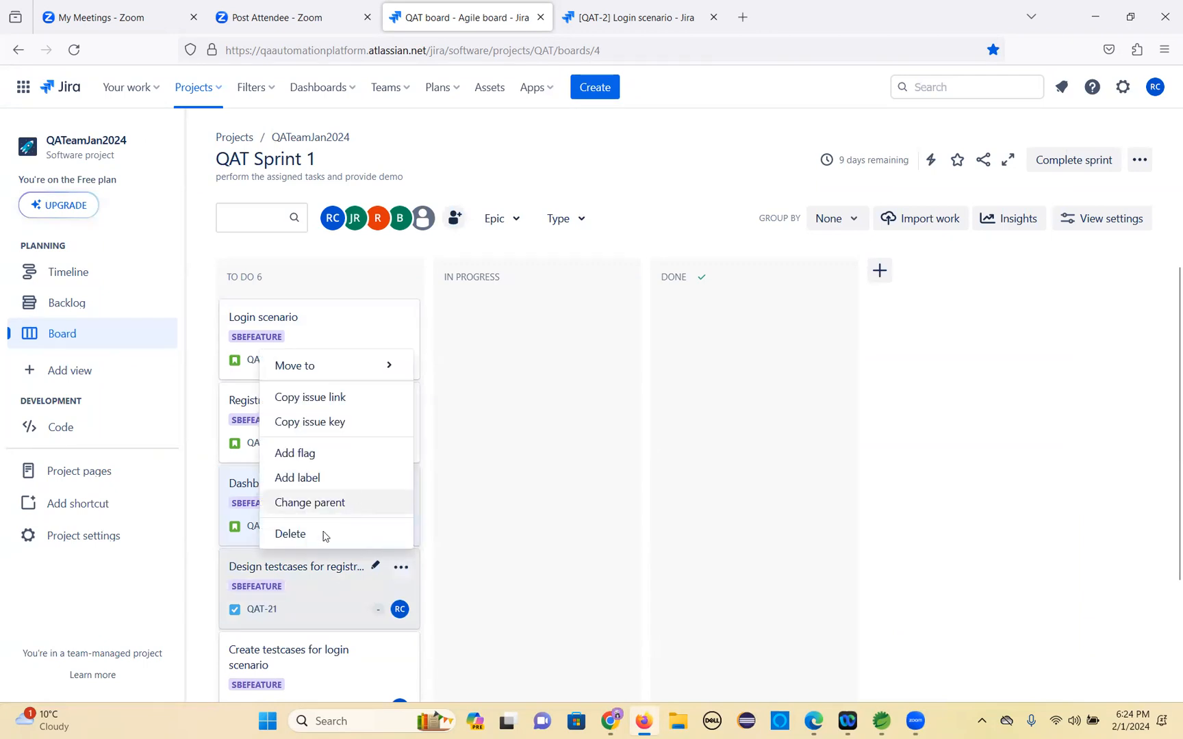
click(279, 567)
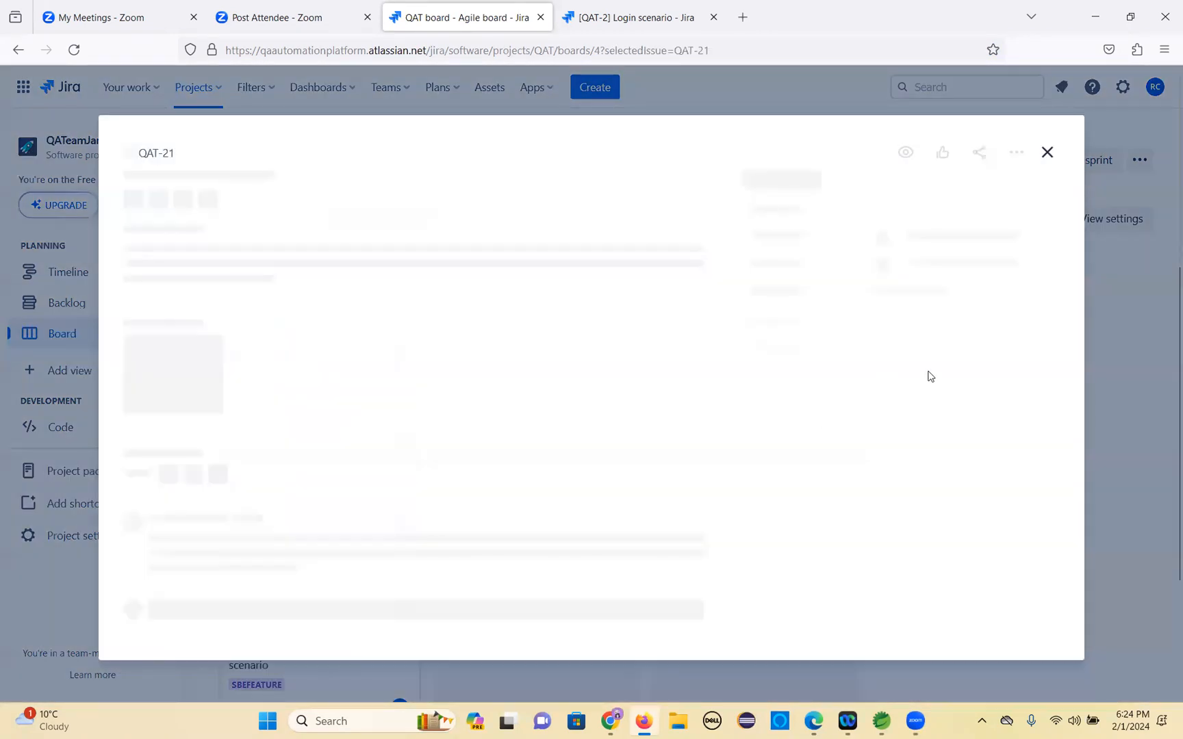
click(961, 328)
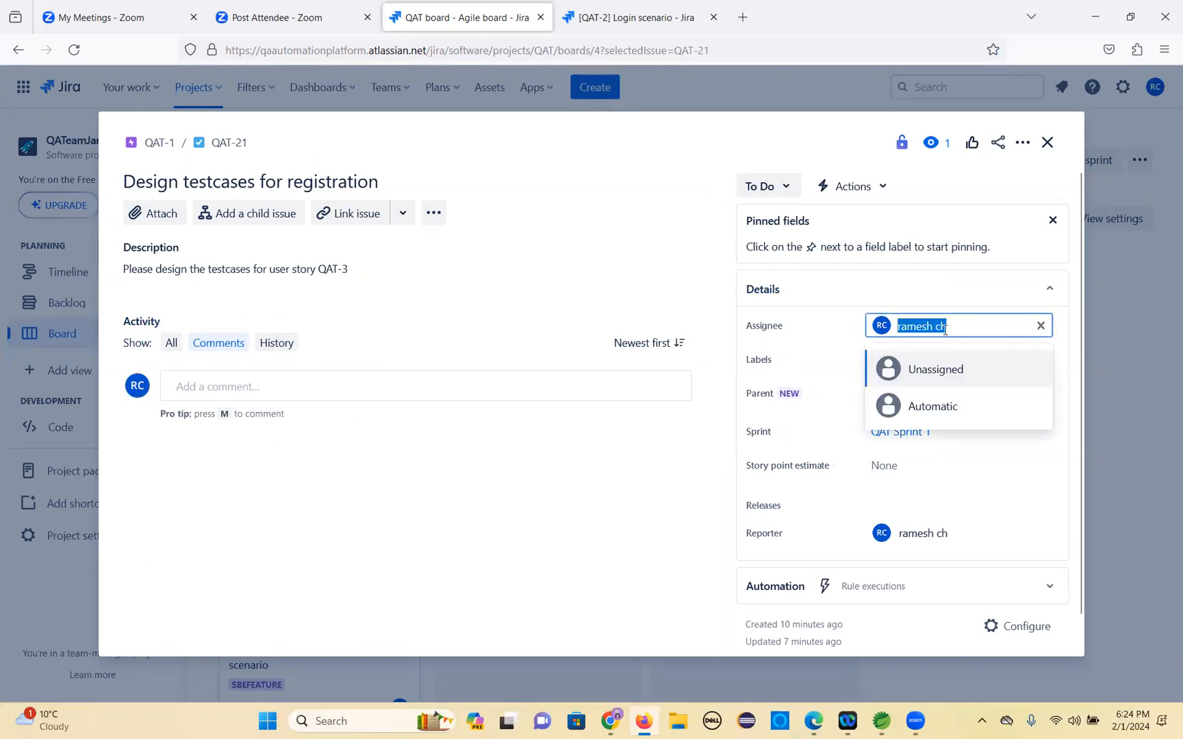
text(gop)
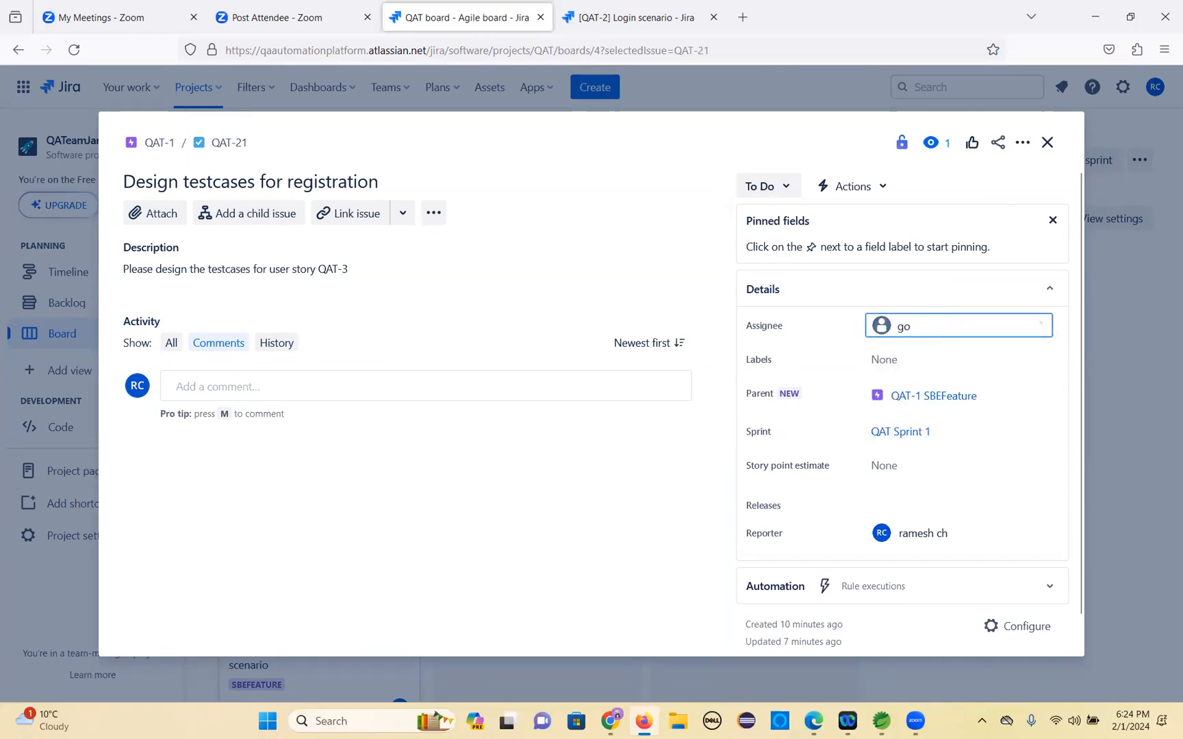
text(a)
key(BackSpace)
key(BackSpace)
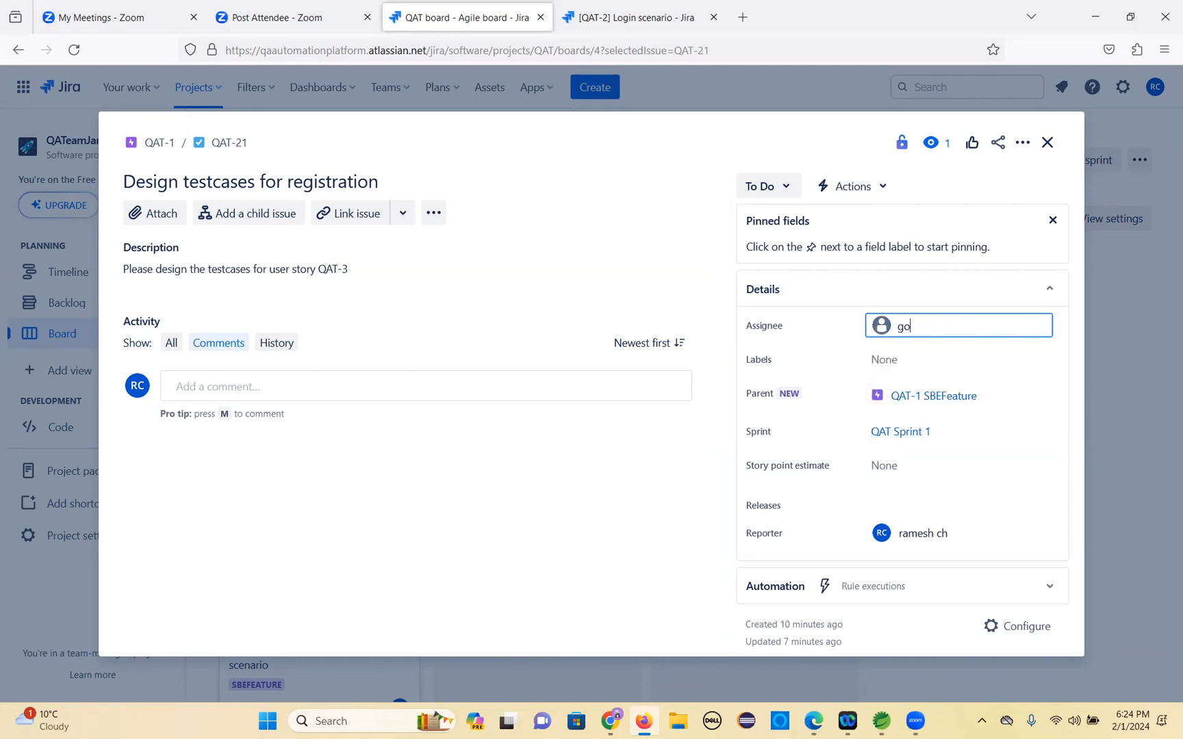
key(BackSpace)
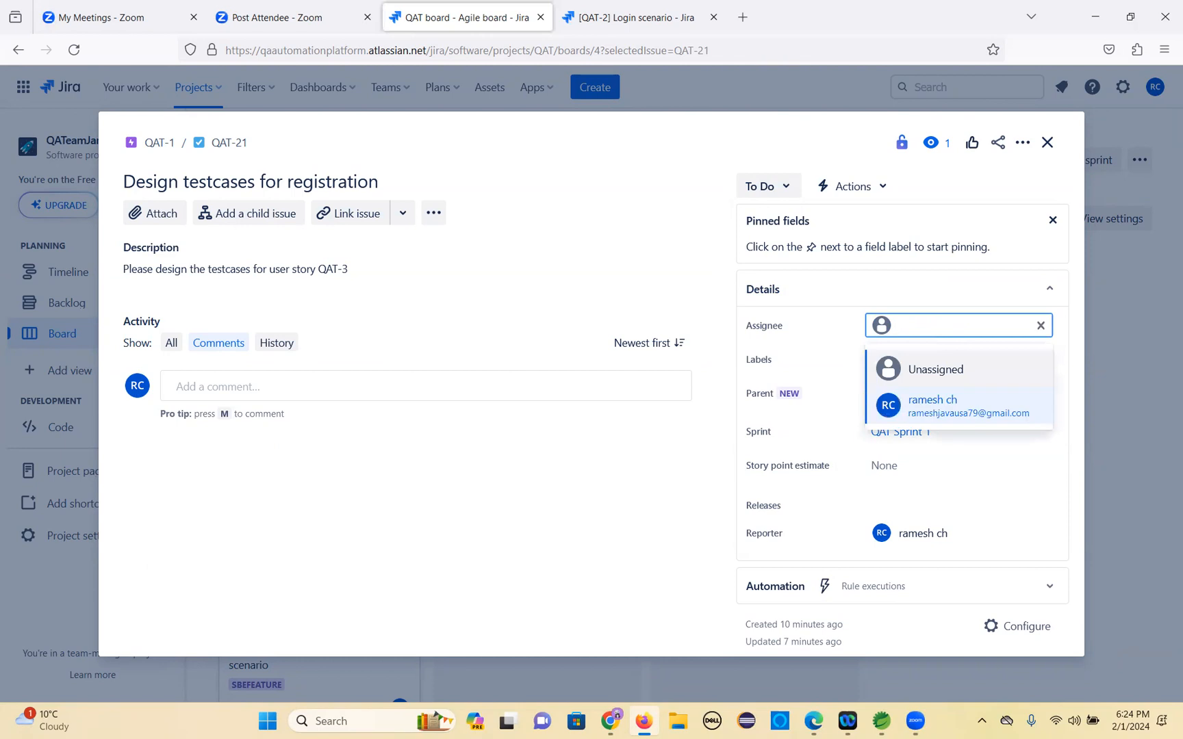
text(ba)
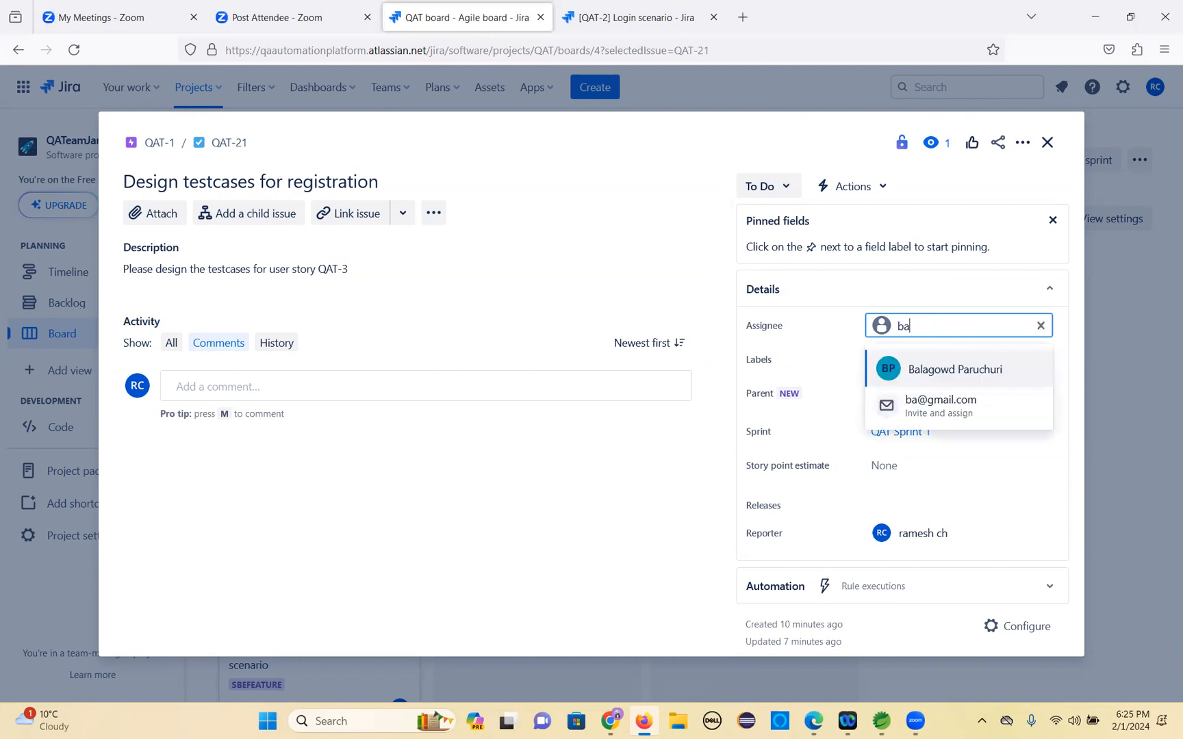
click(959, 377)
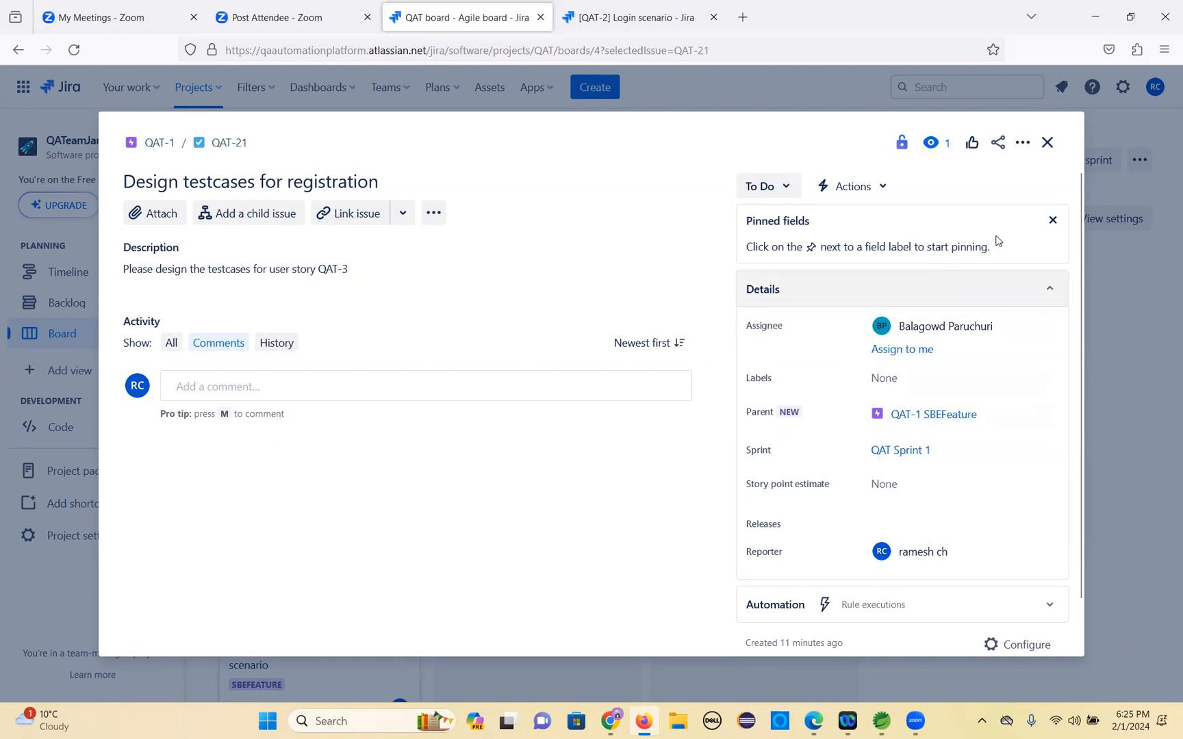
click(1045, 144)
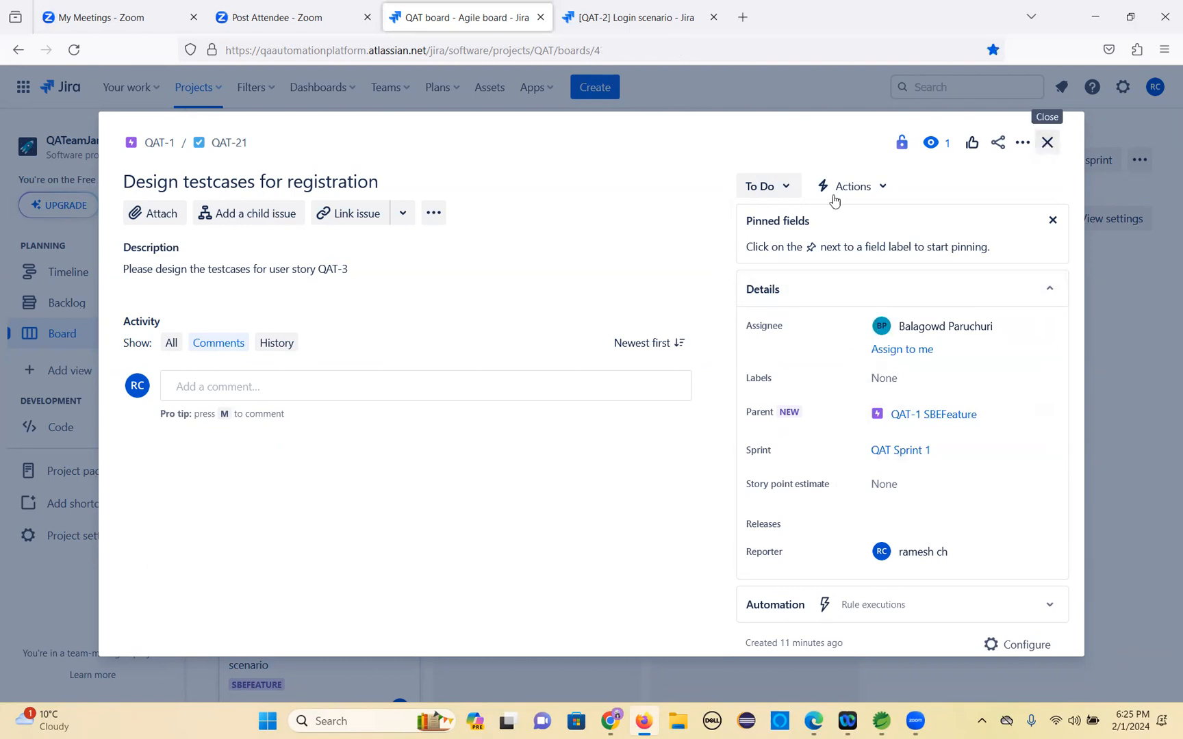
Assign the Create testcases for login scenario task to the team member found by searching 'jana', then close the issue.
scroll(391, 607, down, 3)
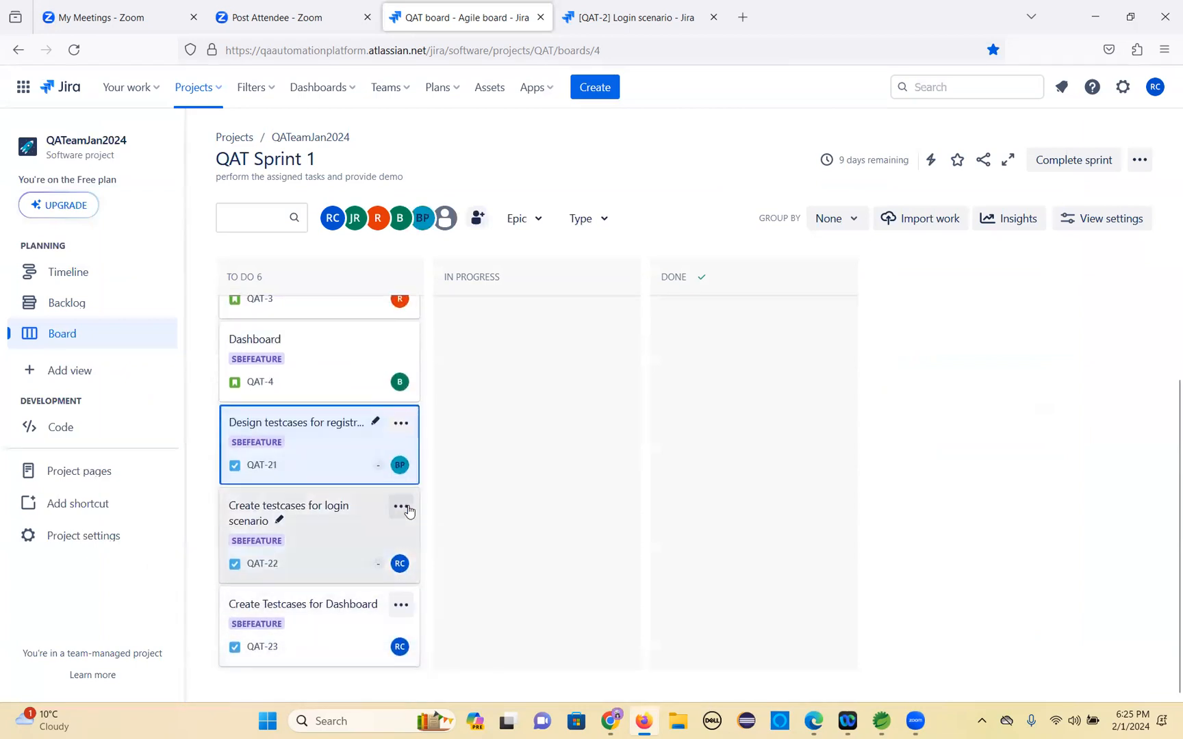
click(401, 507)
click(295, 509)
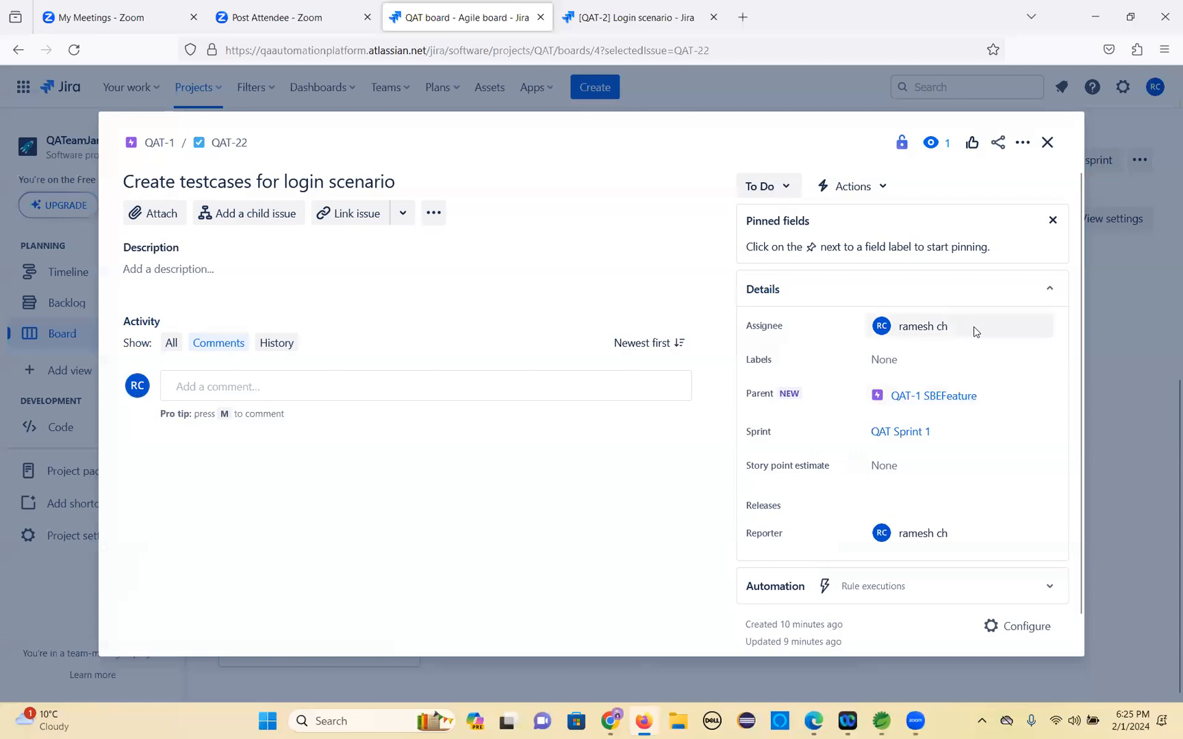
click(983, 331)
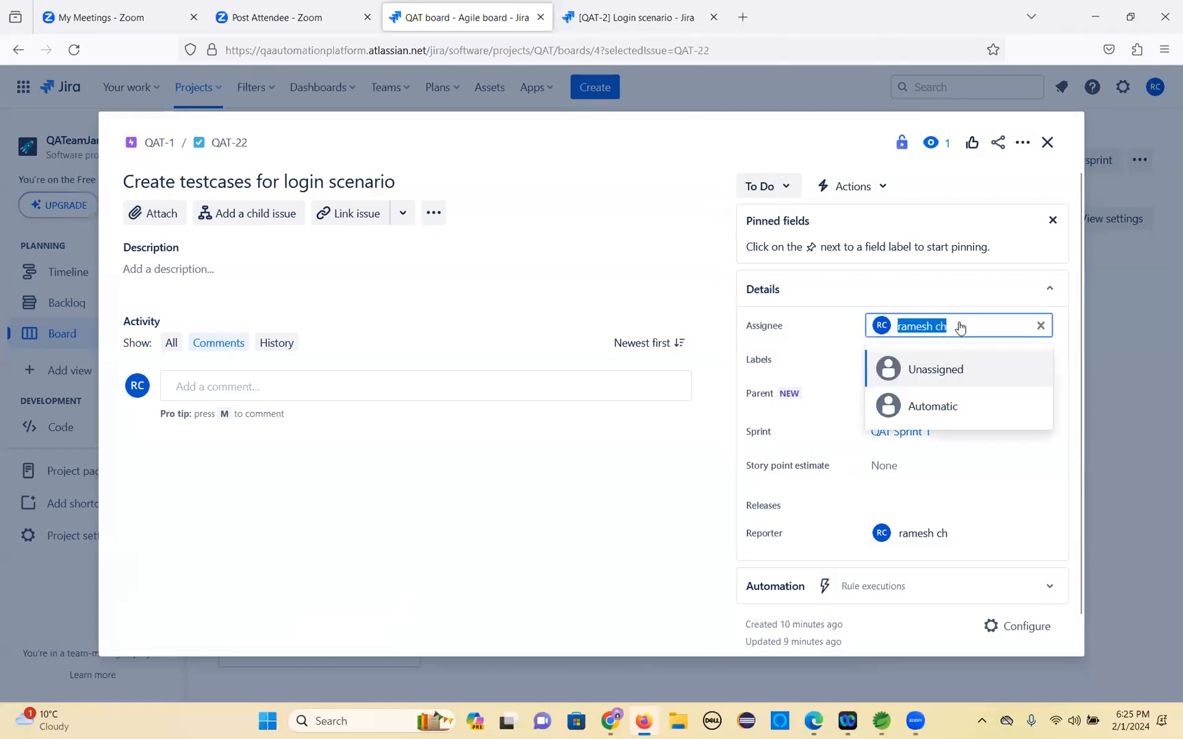
text(jana)
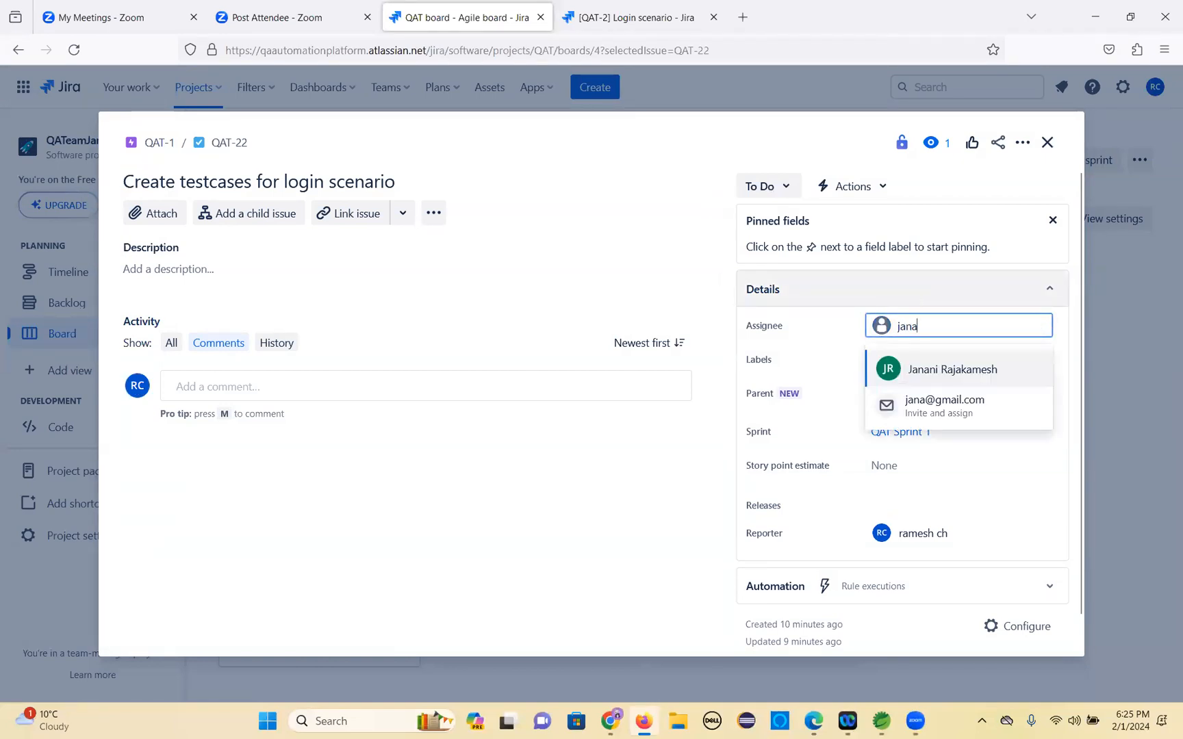
click(953, 375)
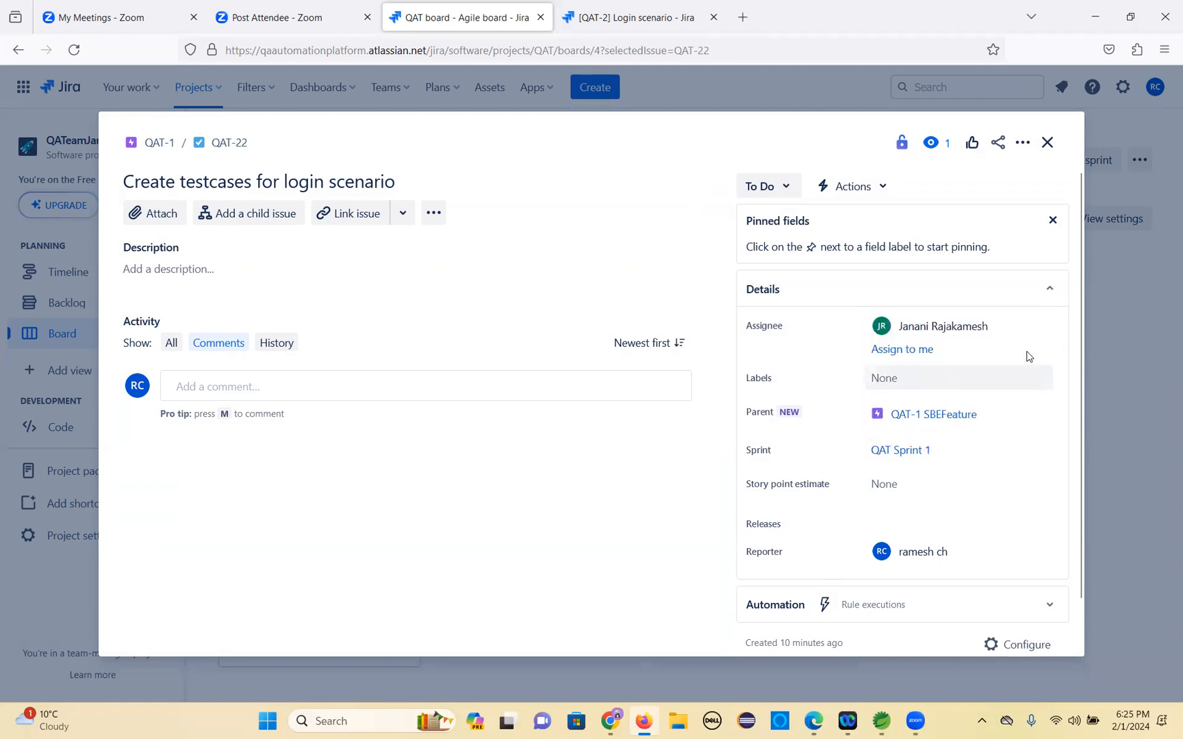
click(1048, 144)
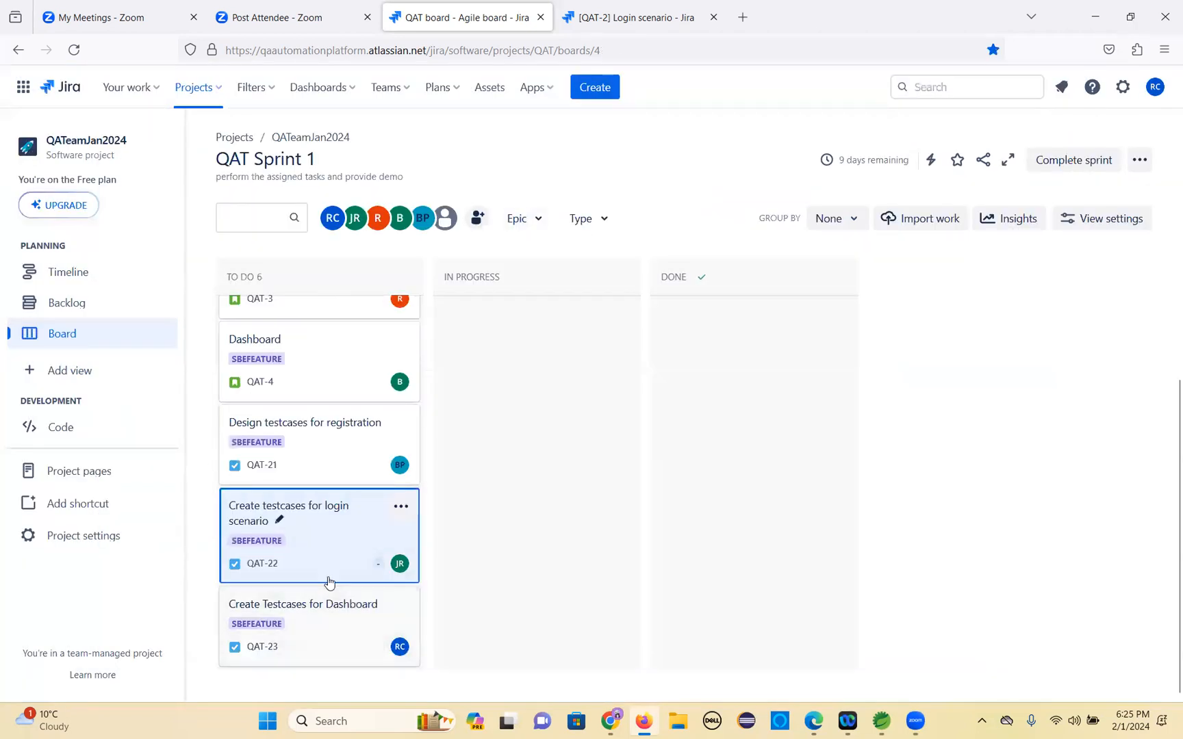
Assign the Create Testcases for Dashboard task to the team member found by searching 'raj', then close the issue.
click(381, 616)
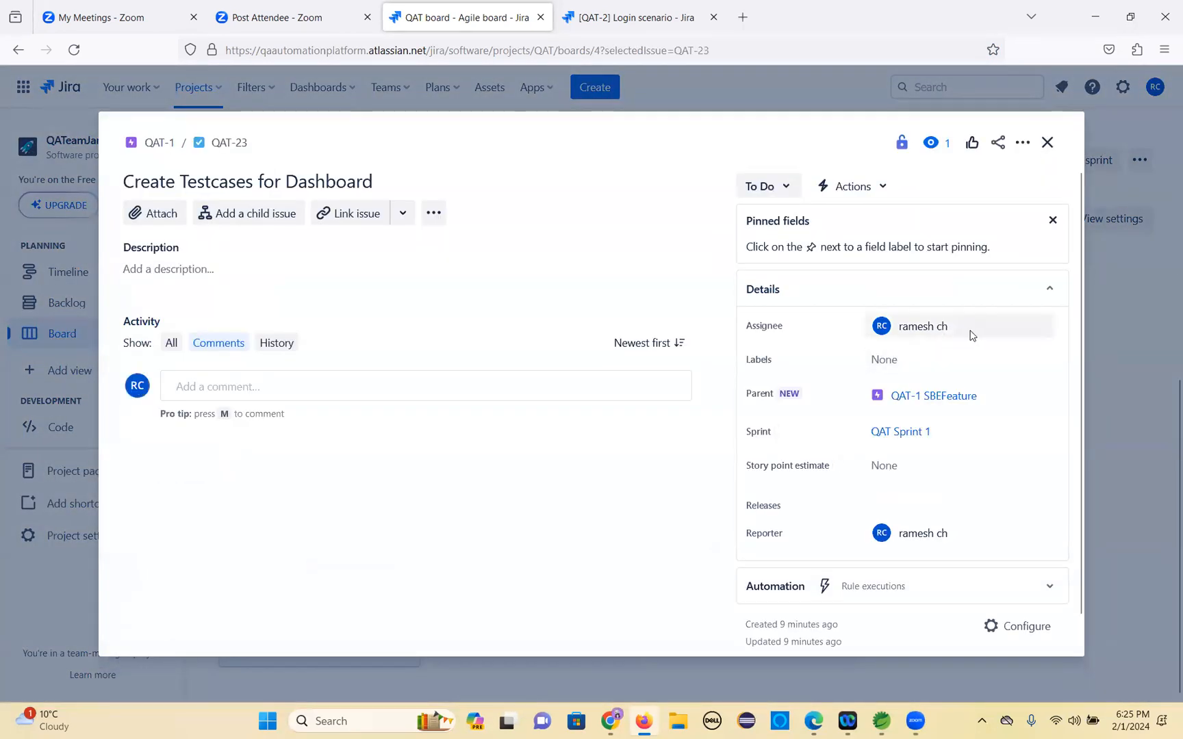
click(972, 334)
text(raje)
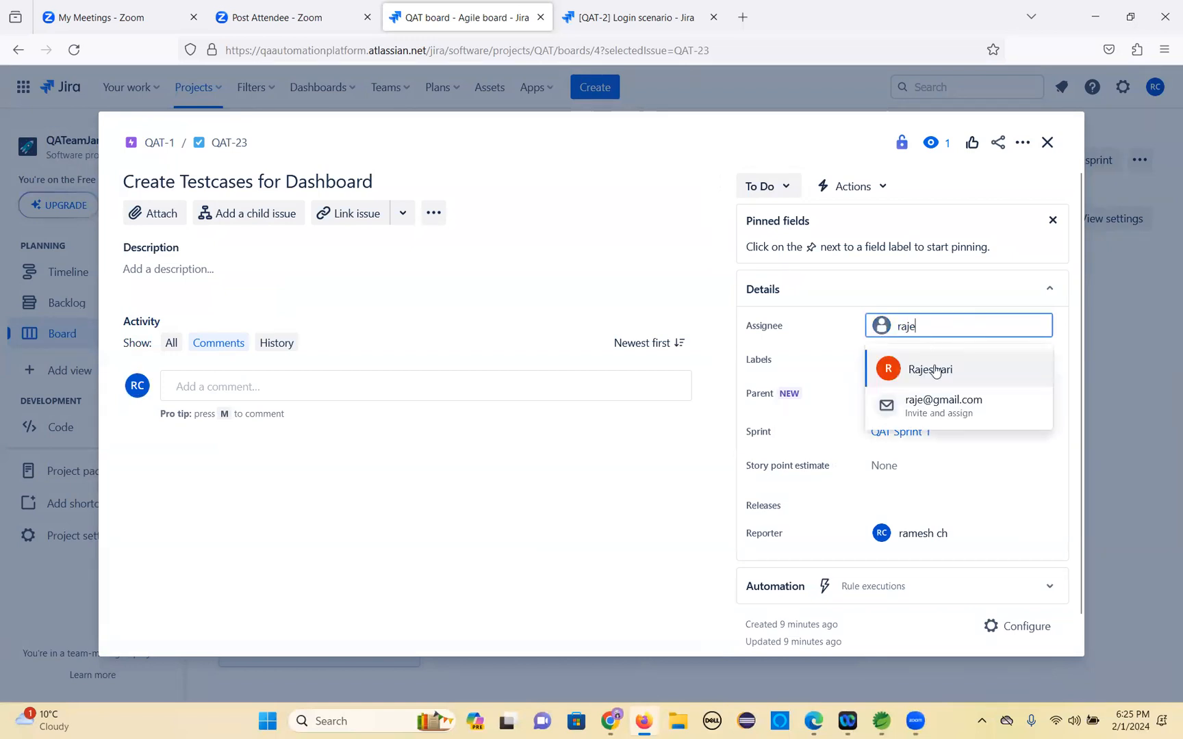
click(934, 370)
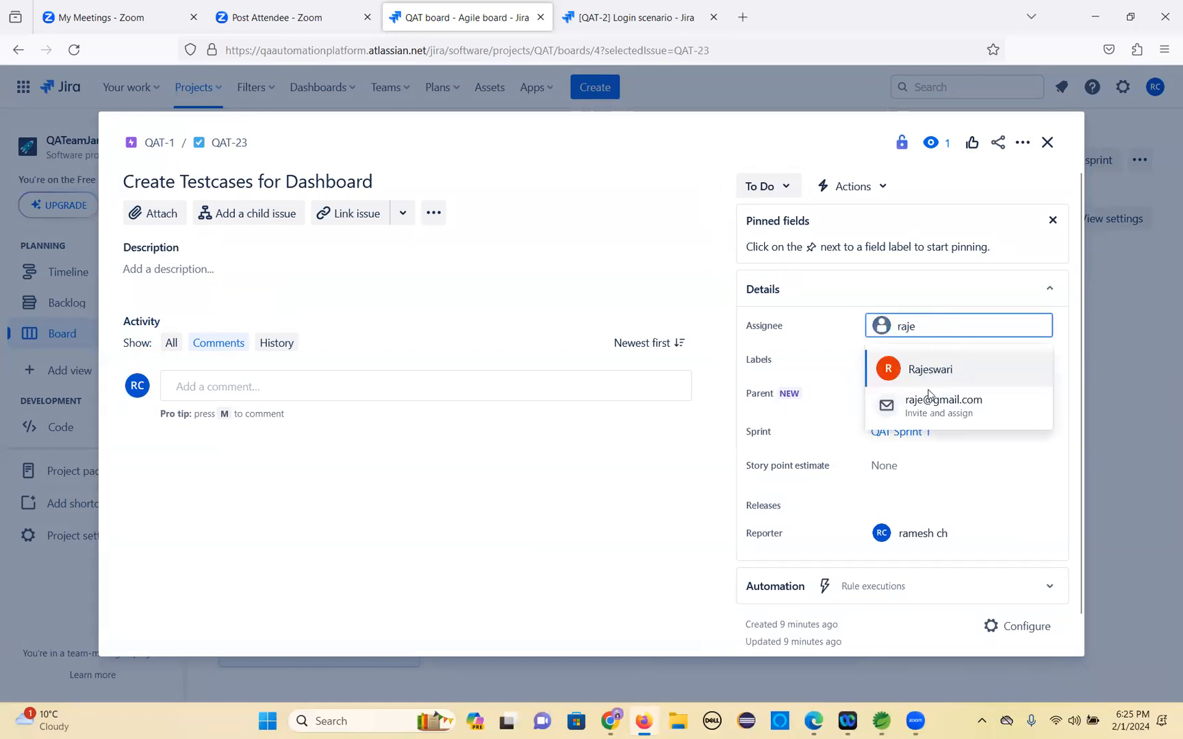
click(1047, 142)
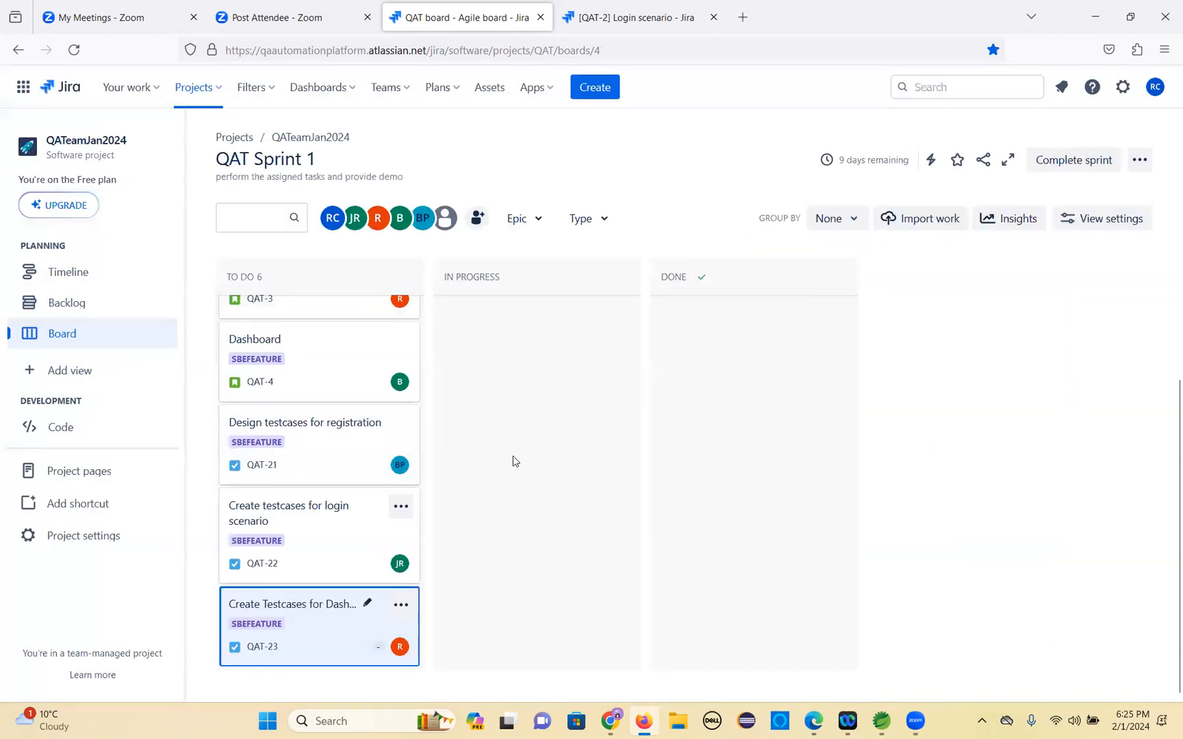
Move the Login scenario story from To Do into the In Progress column.
scroll(478, 357, up, 3)
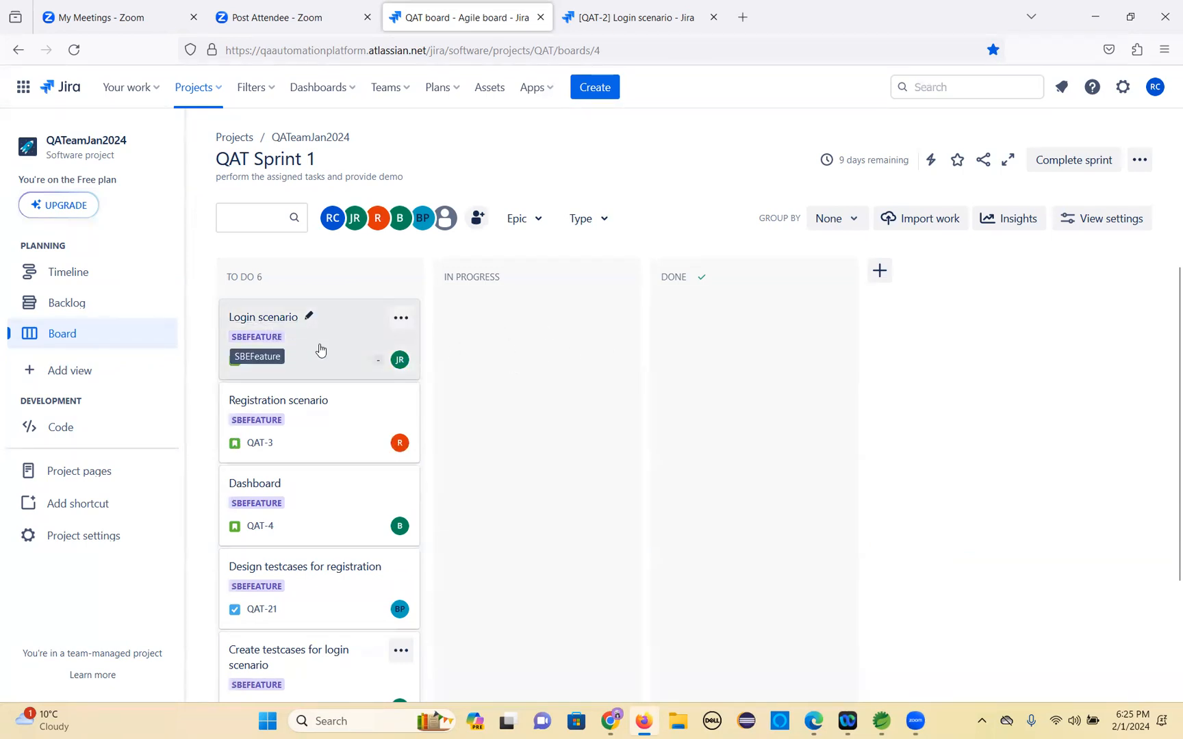
drag(333, 345, 487, 419)
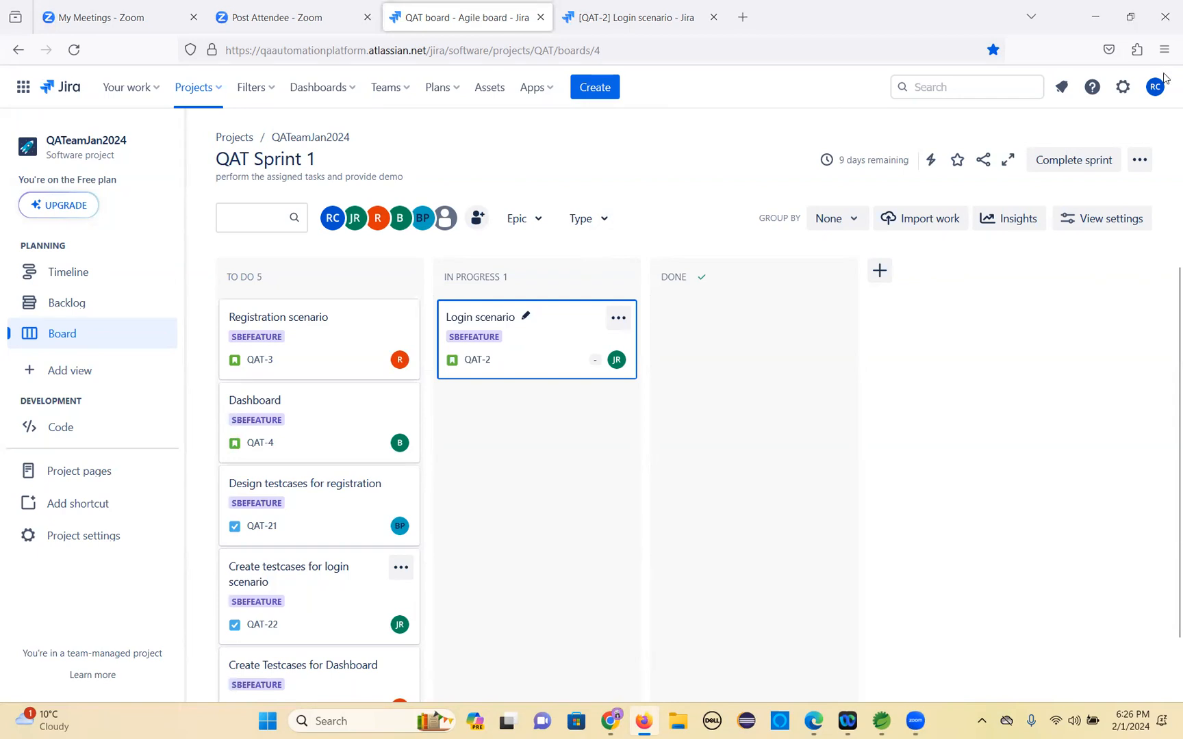
Review the Login scenario issue's description and comments in its own tab, then return to the sprint board.
key(ctrl+Tab)
scroll(330, 478, down, 1)
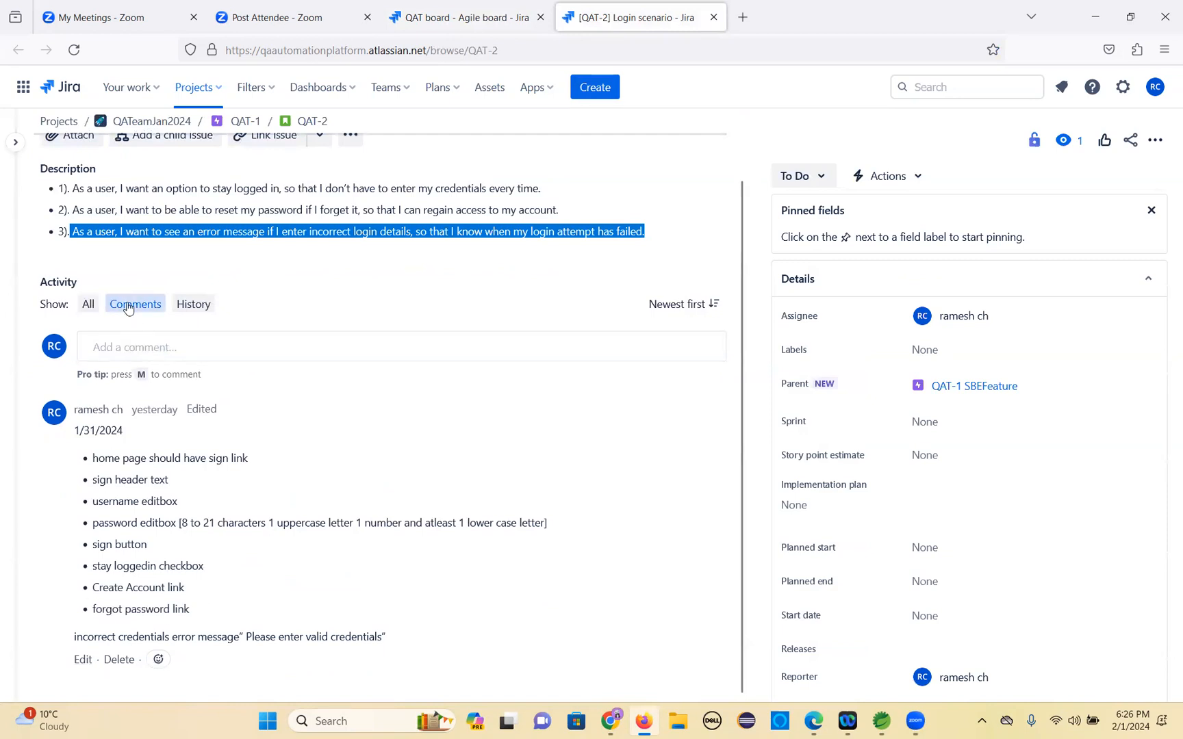
scroll(128, 304, up, 1)
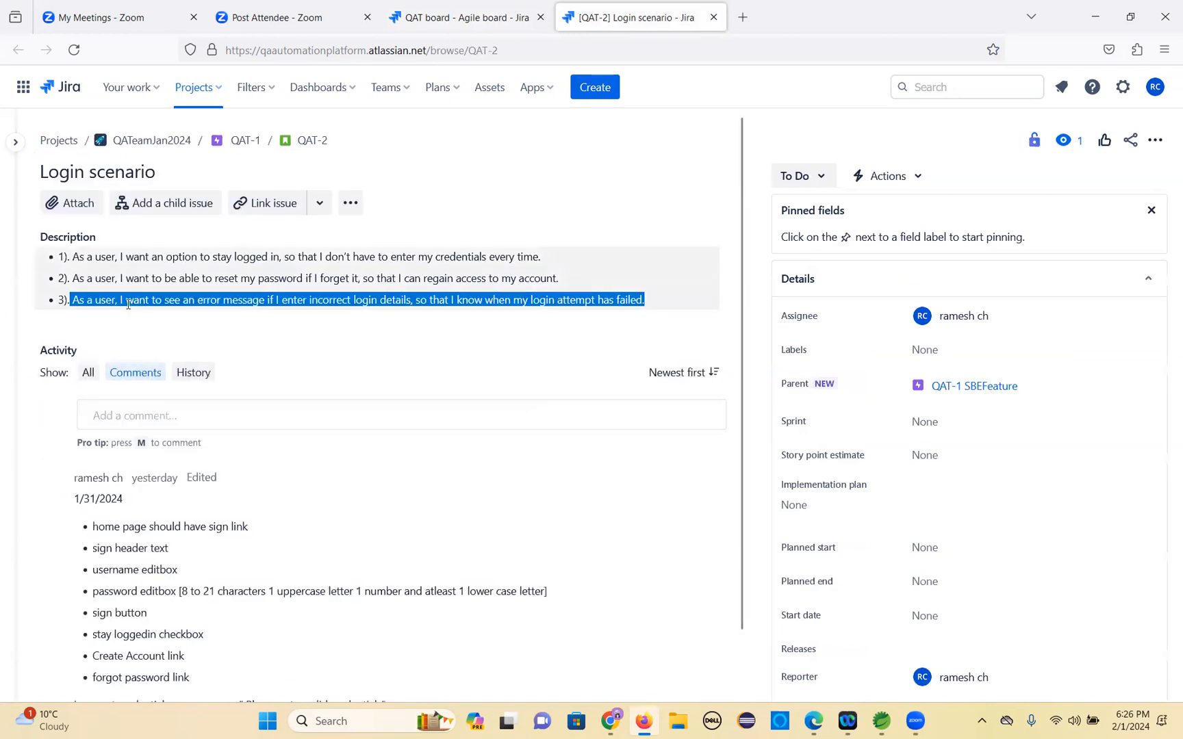
click(101, 420)
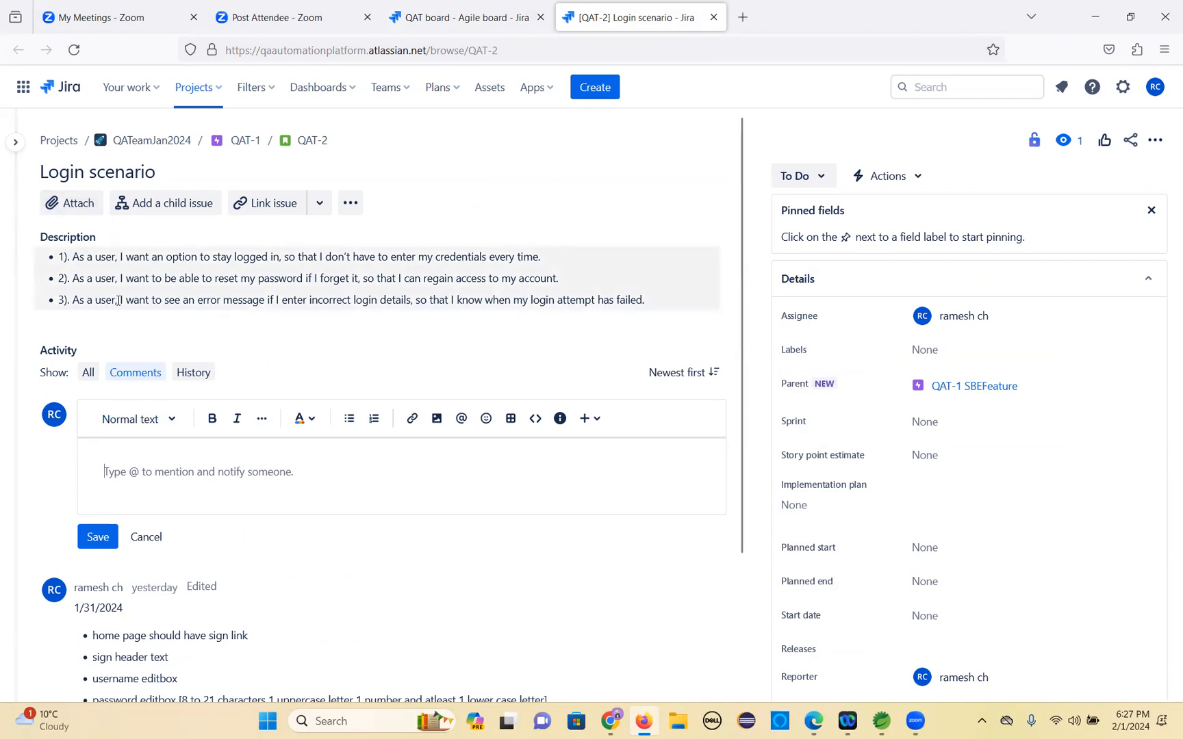
click(350, 203)
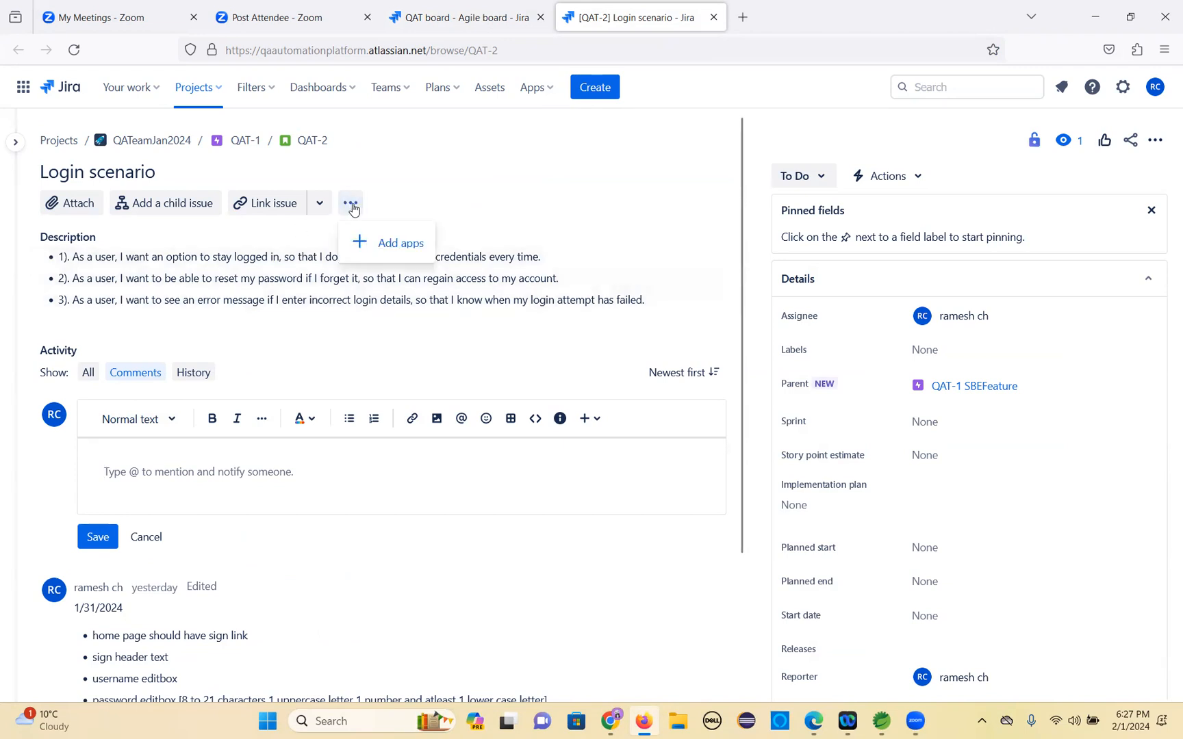
click(251, 256)
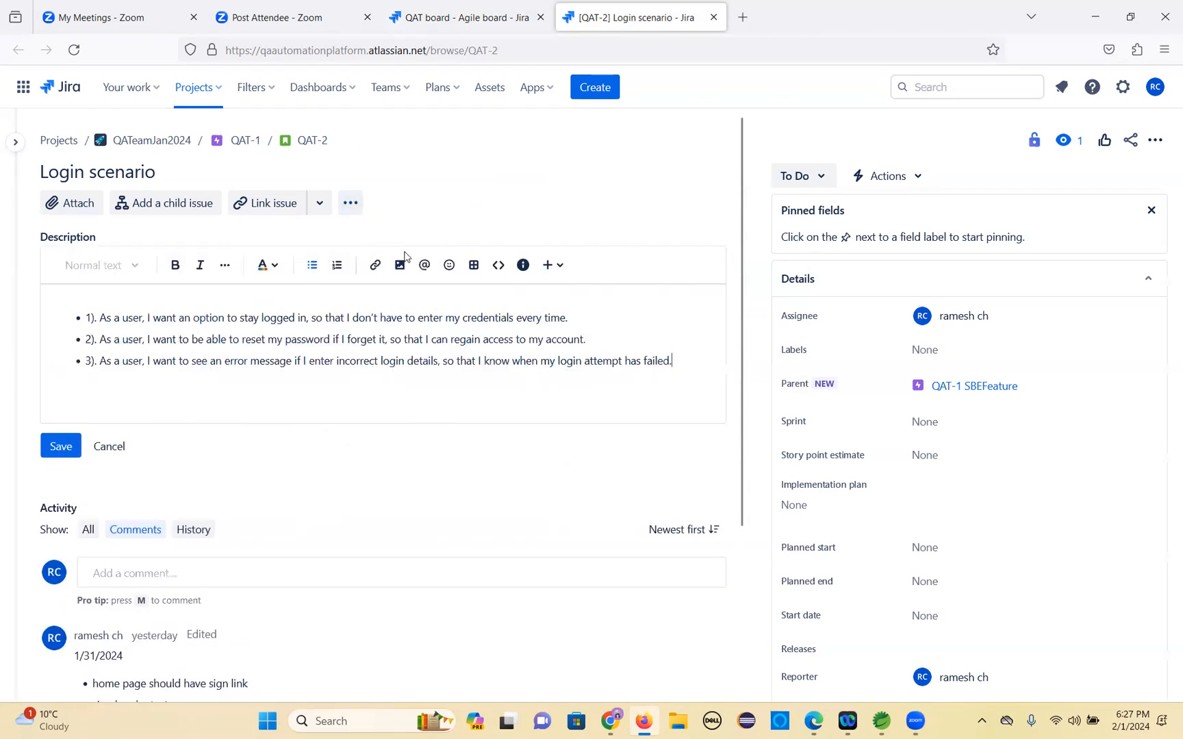
click(108, 445)
scroll(165, 417, down, 2)
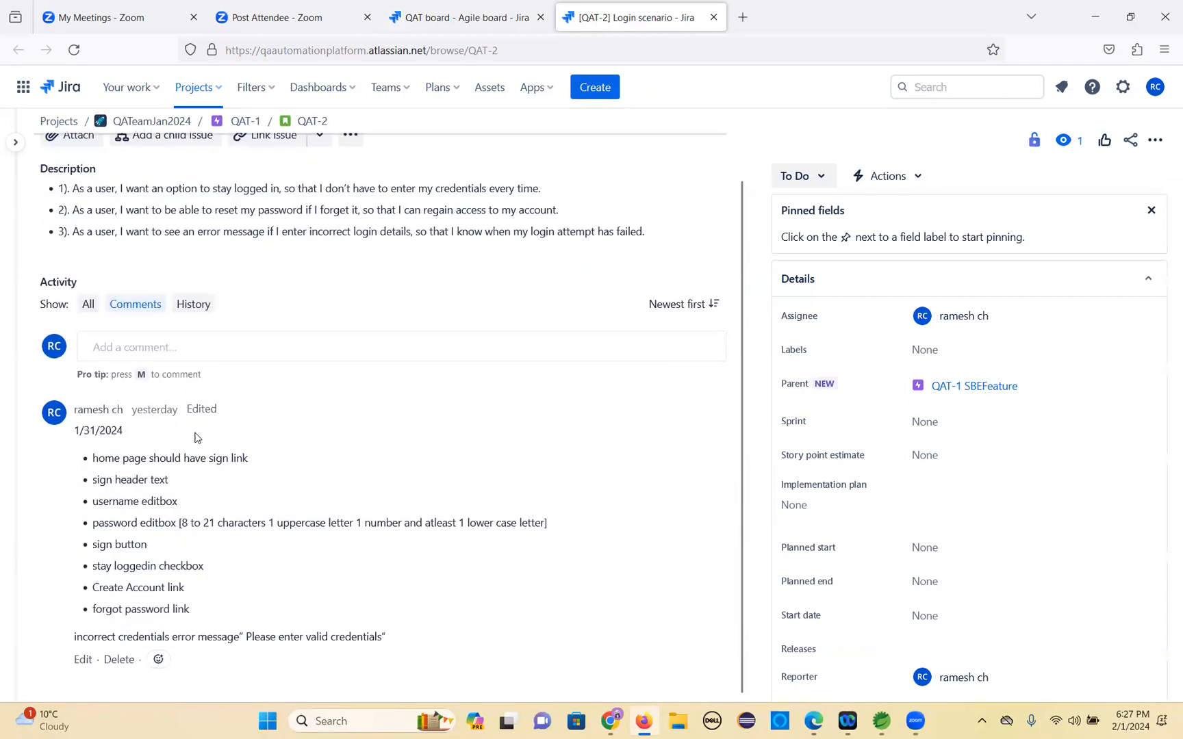
click(108, 349)
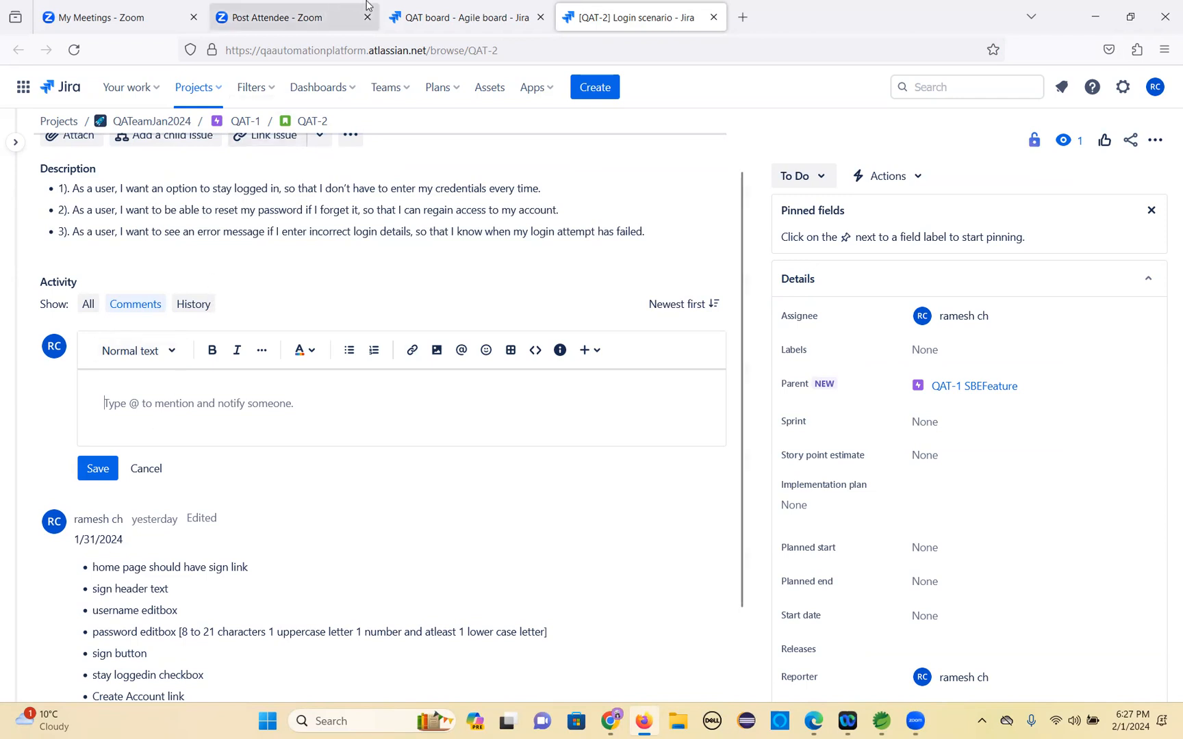
click(435, 19)
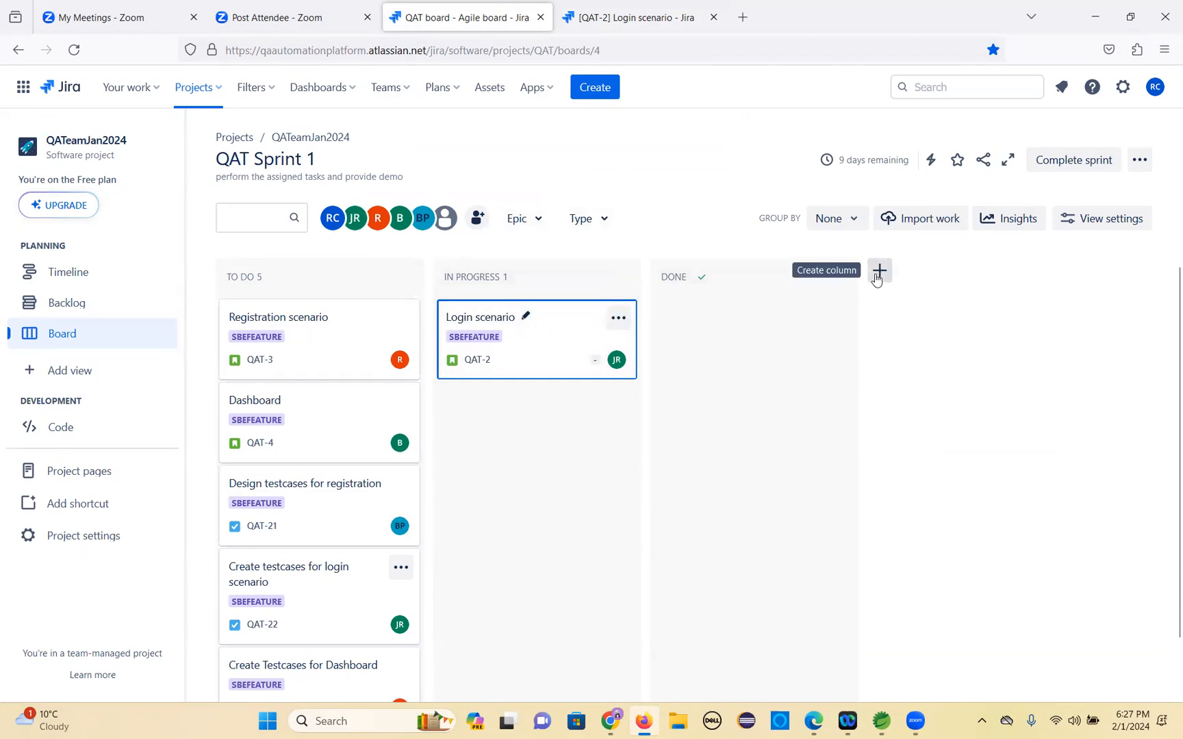
Create a board column named Development completed and position it between In Progress and Done.
click(879, 270)
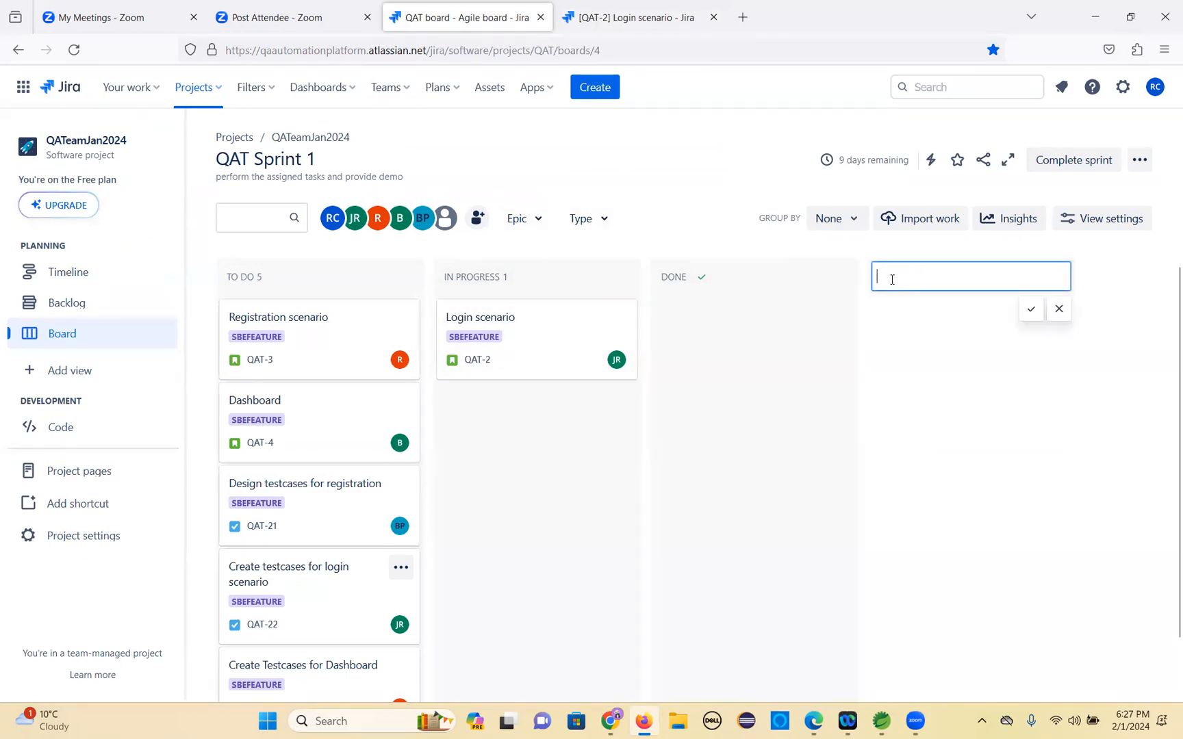
text(Development)
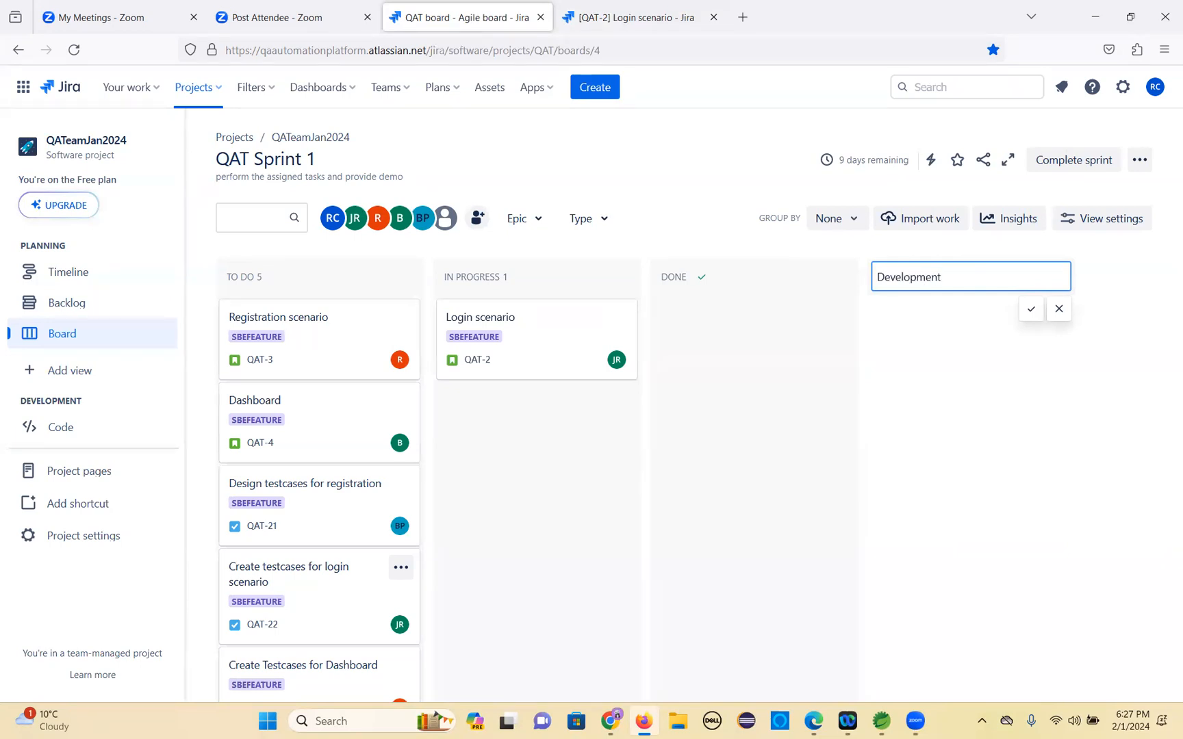
text( completed)
key(Return)
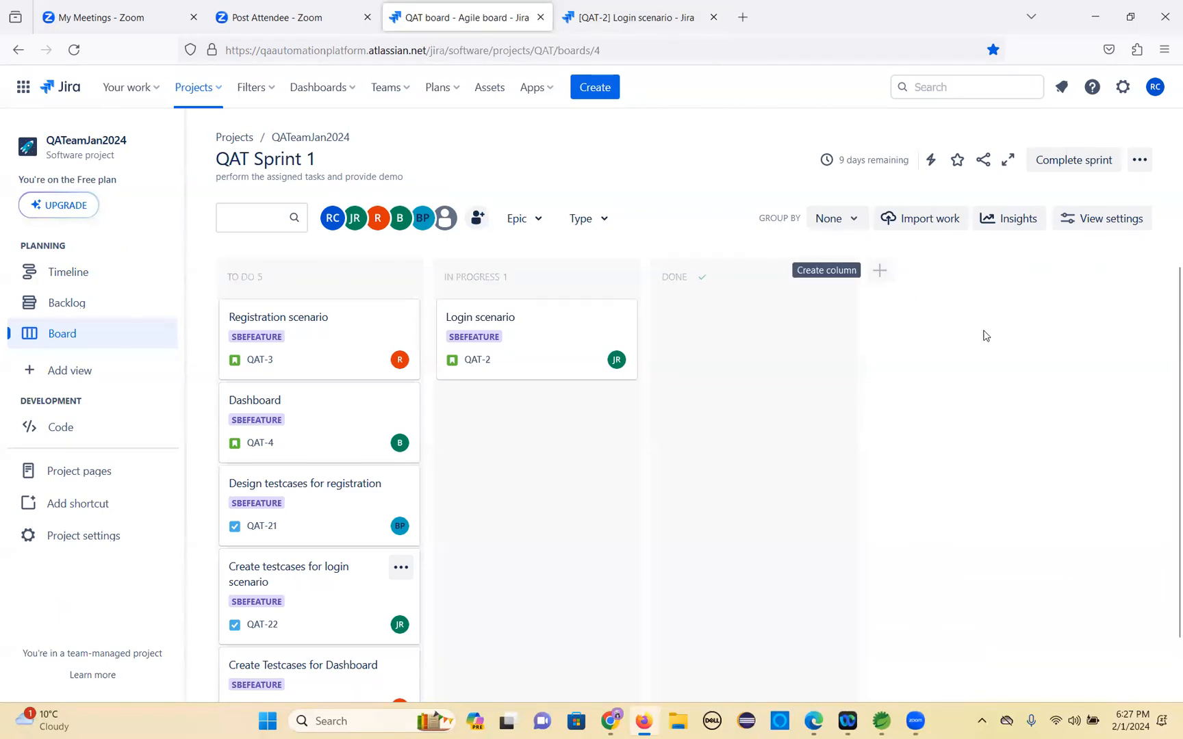
drag(964, 284, 592, 291)
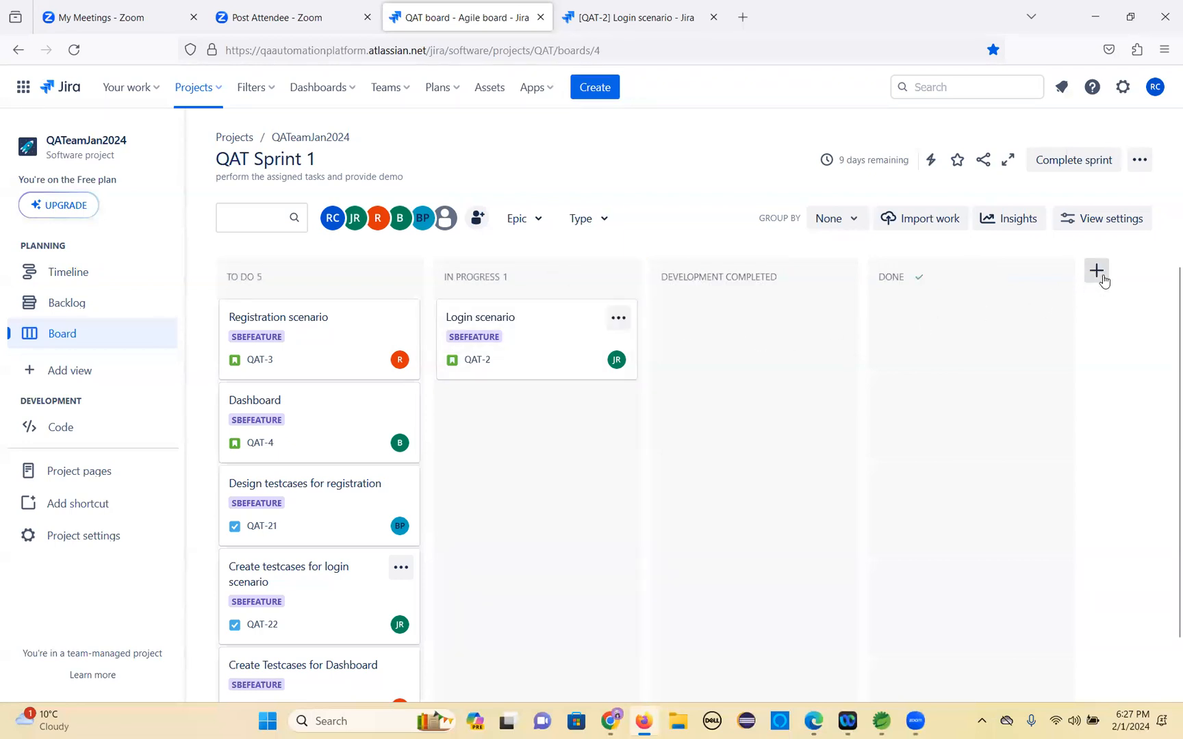
Create an In Review column and move it between Development completed and Done.
click(1097, 272)
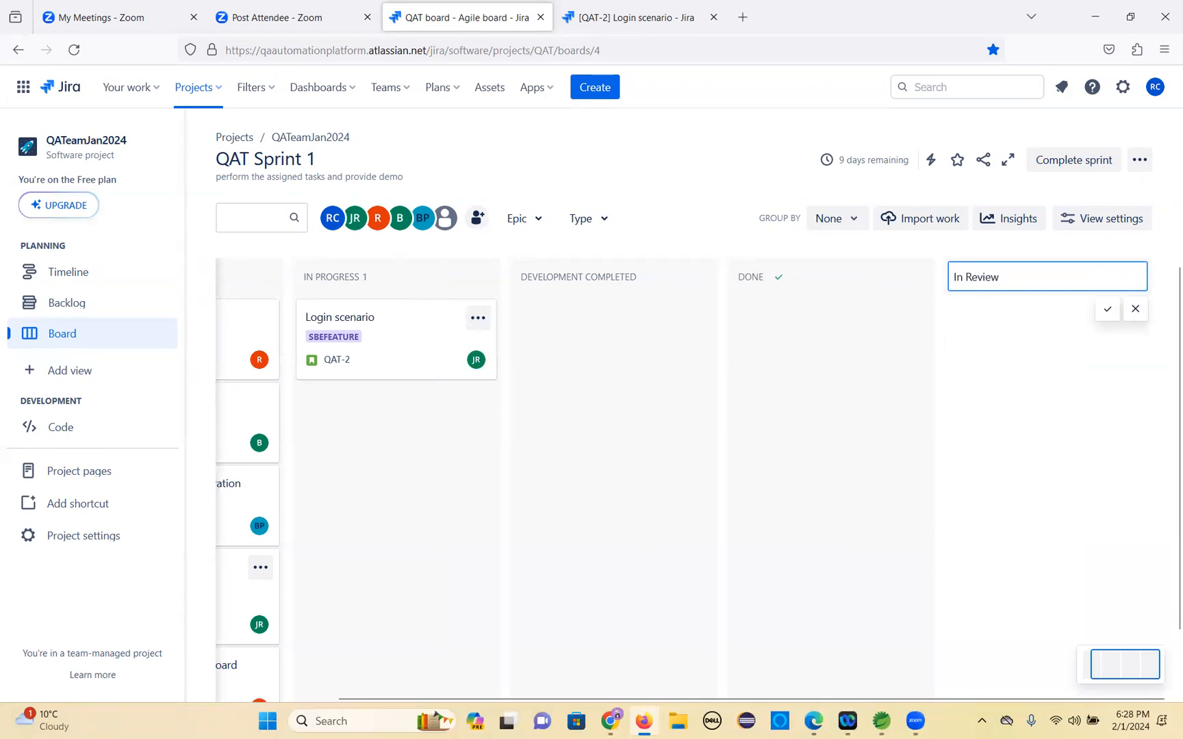
key(Return)
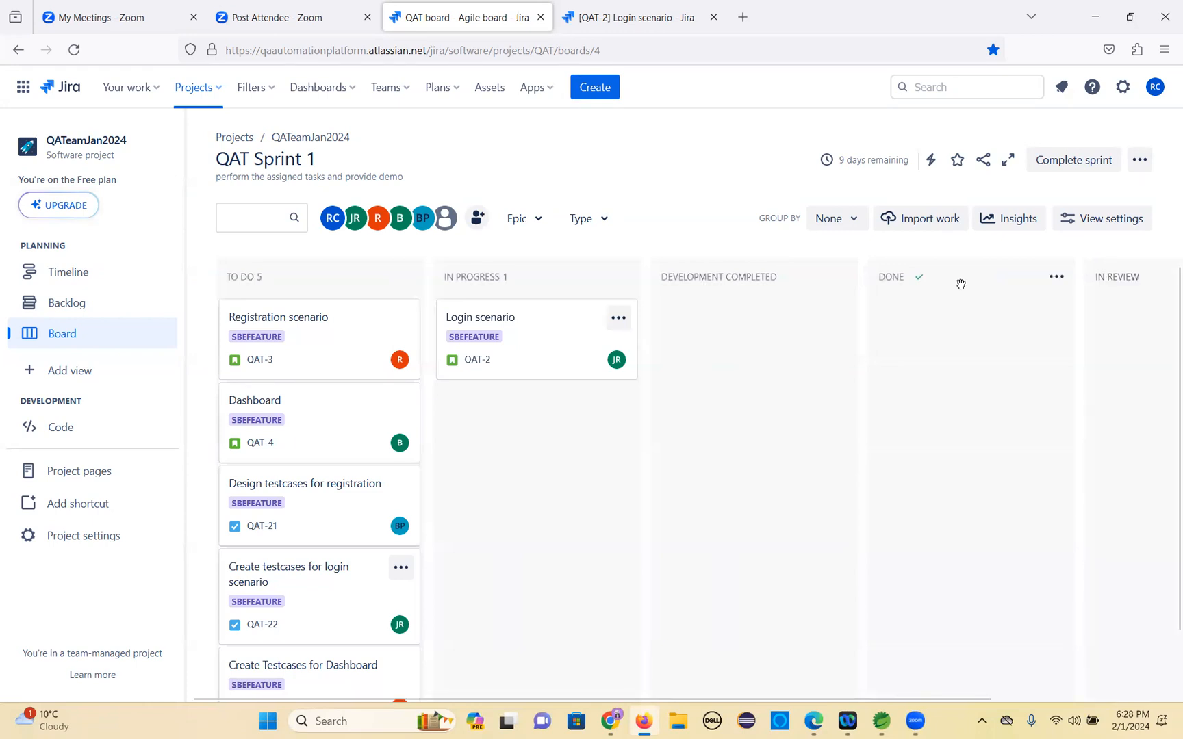
drag(1124, 284, 807, 296)
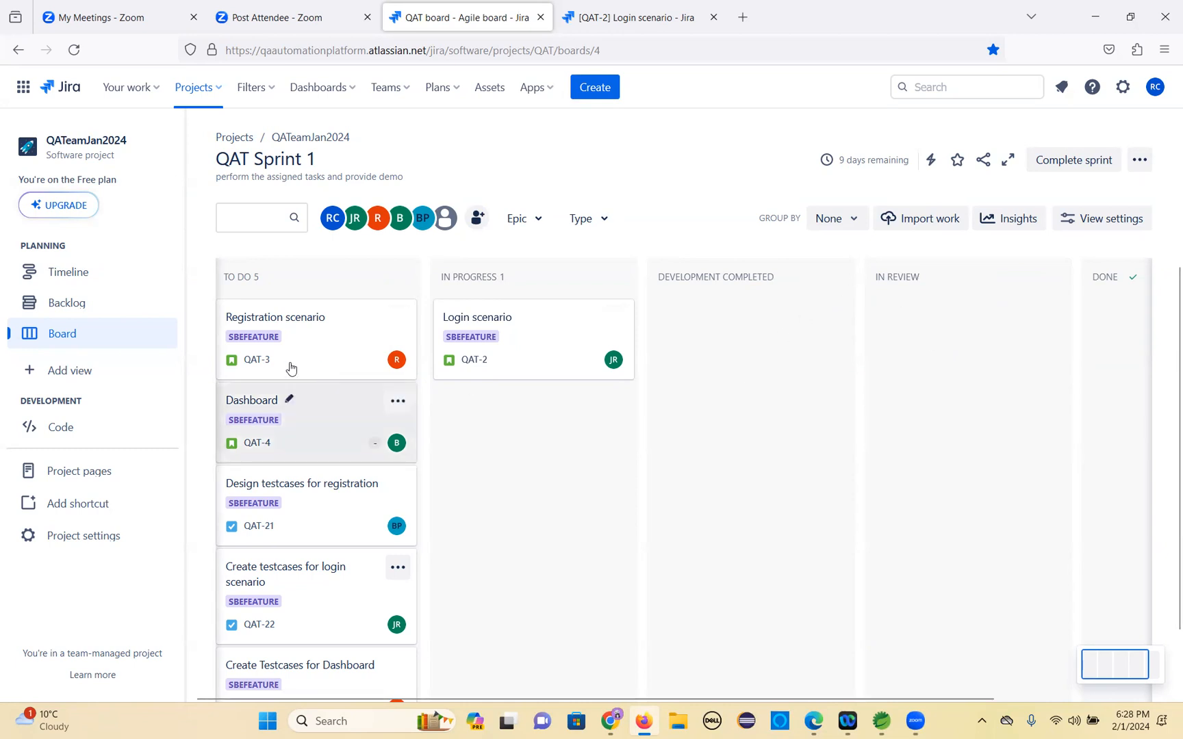
In the Login scenario issue's tab, set its story point estimate to 5.
click(623, 19)
scroll(956, 477, down, 1)
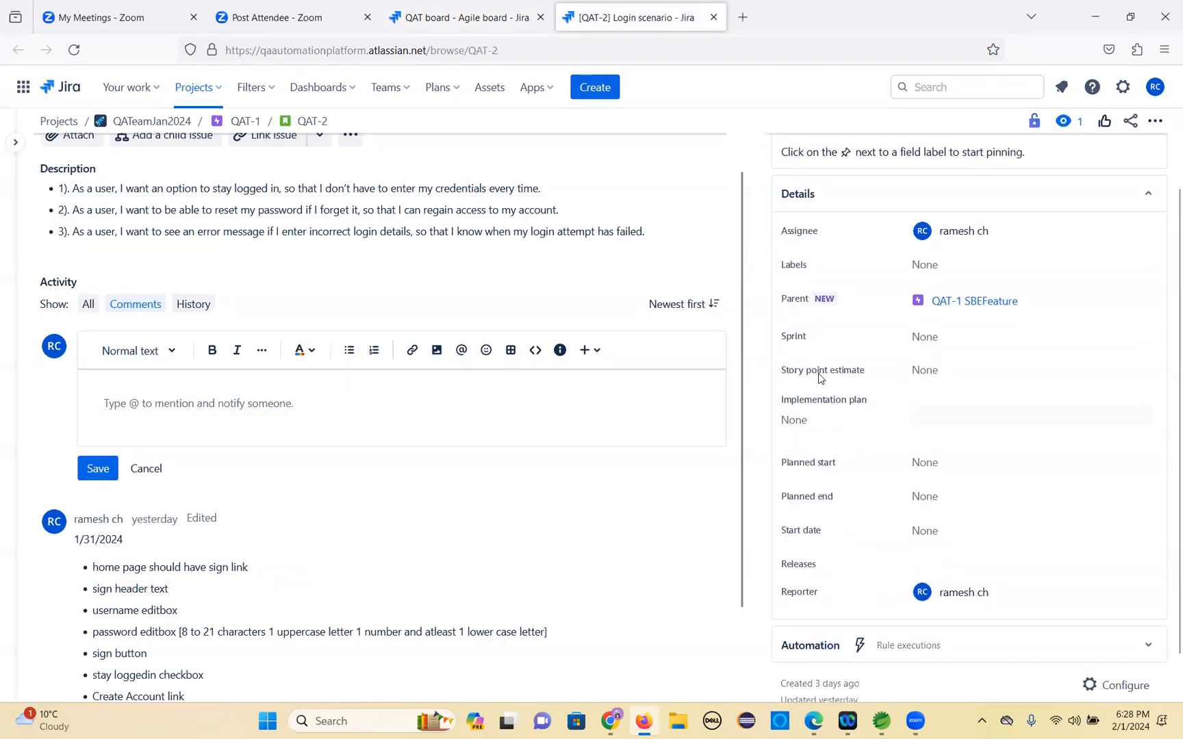
click(945, 373)
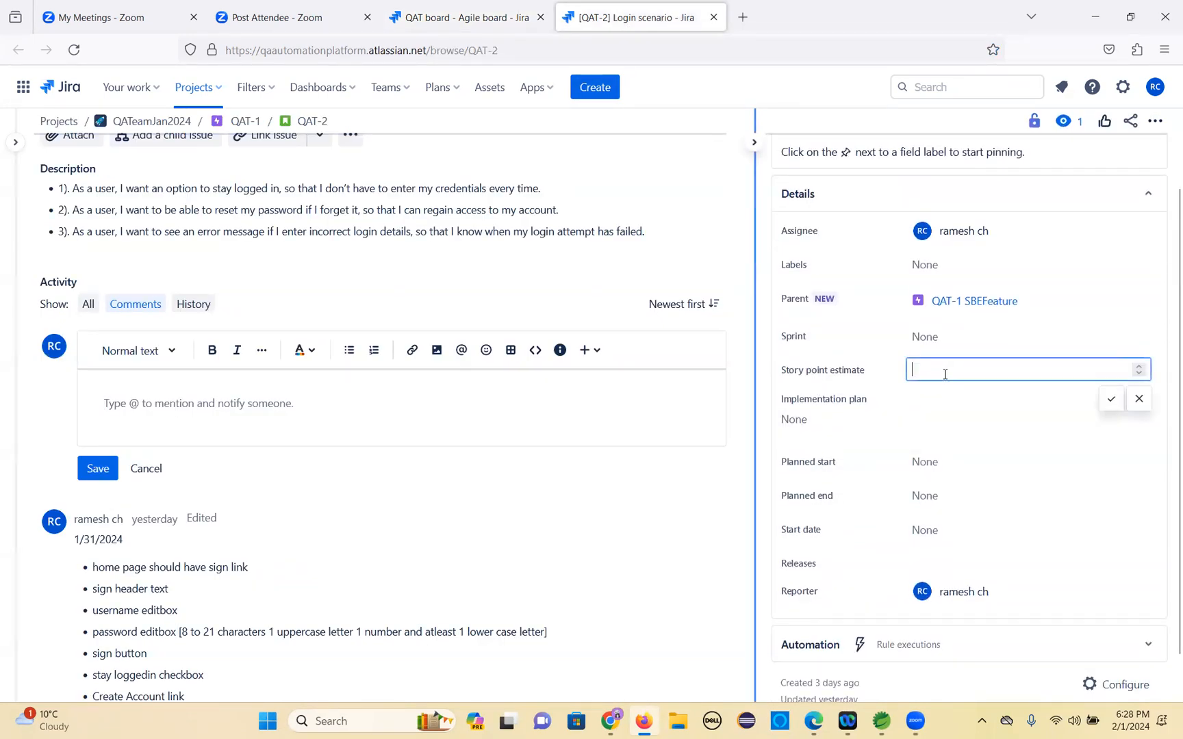
click(1110, 398)
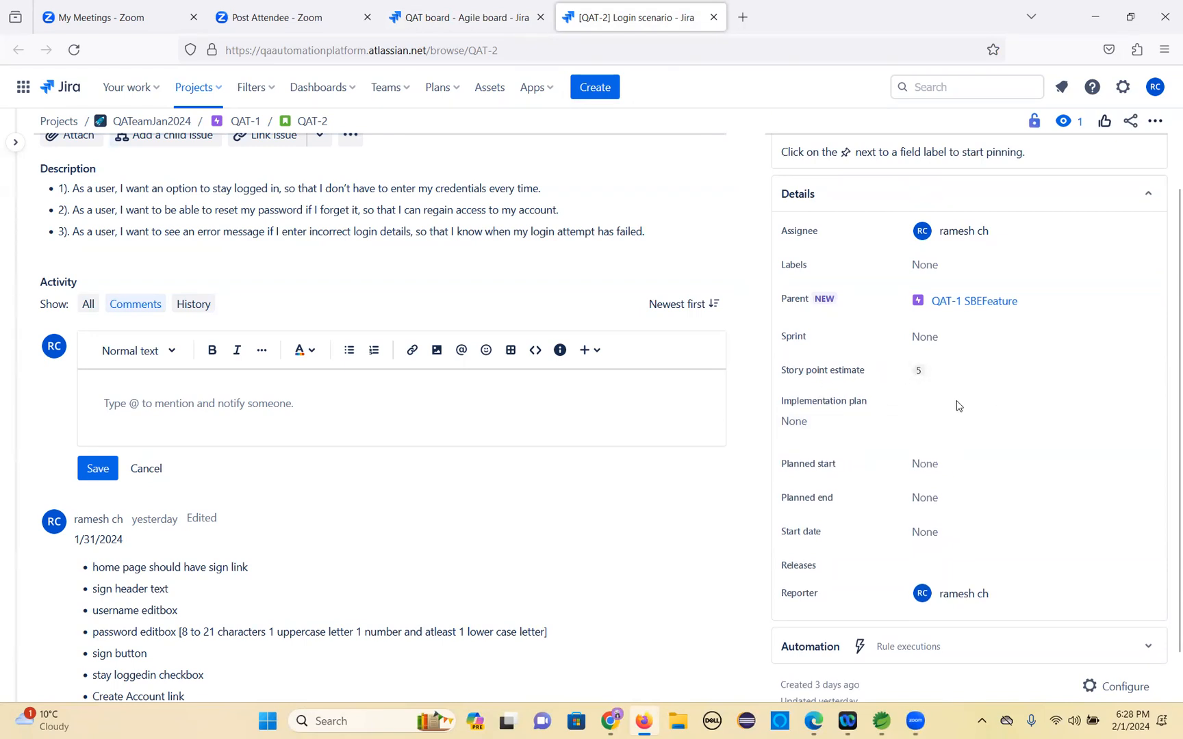
scroll(937, 442, down, 1)
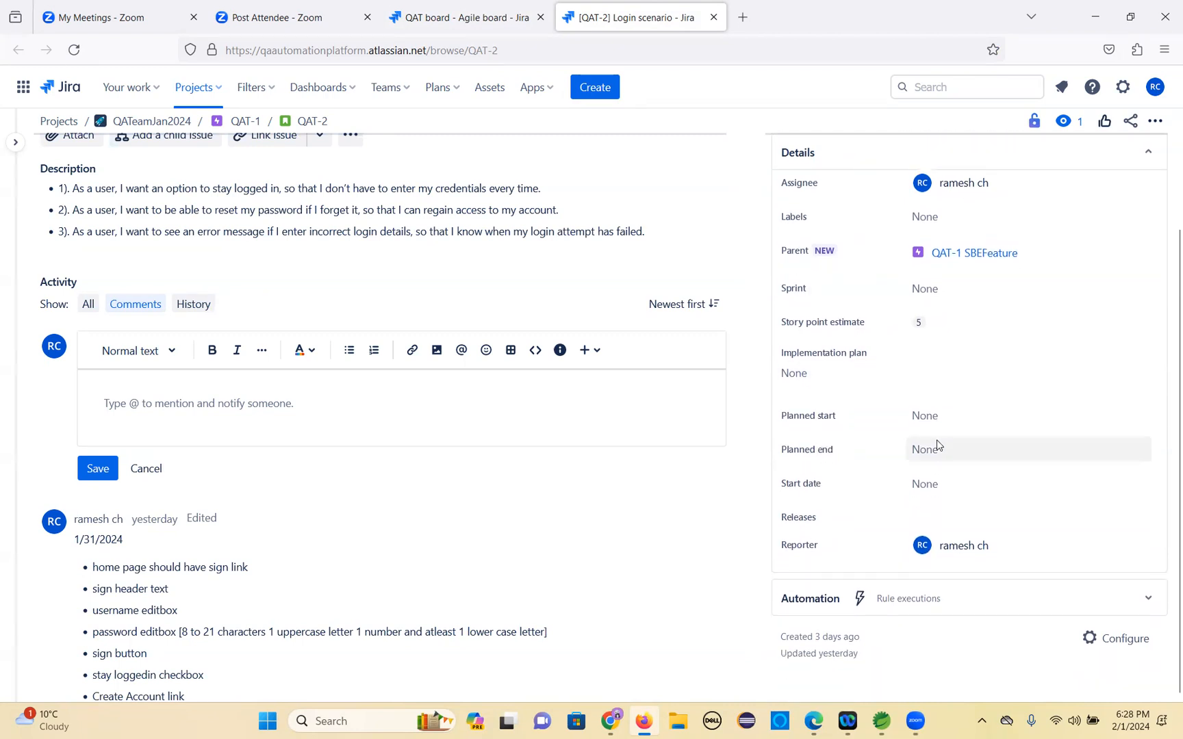
scroll(941, 428, up, 3)
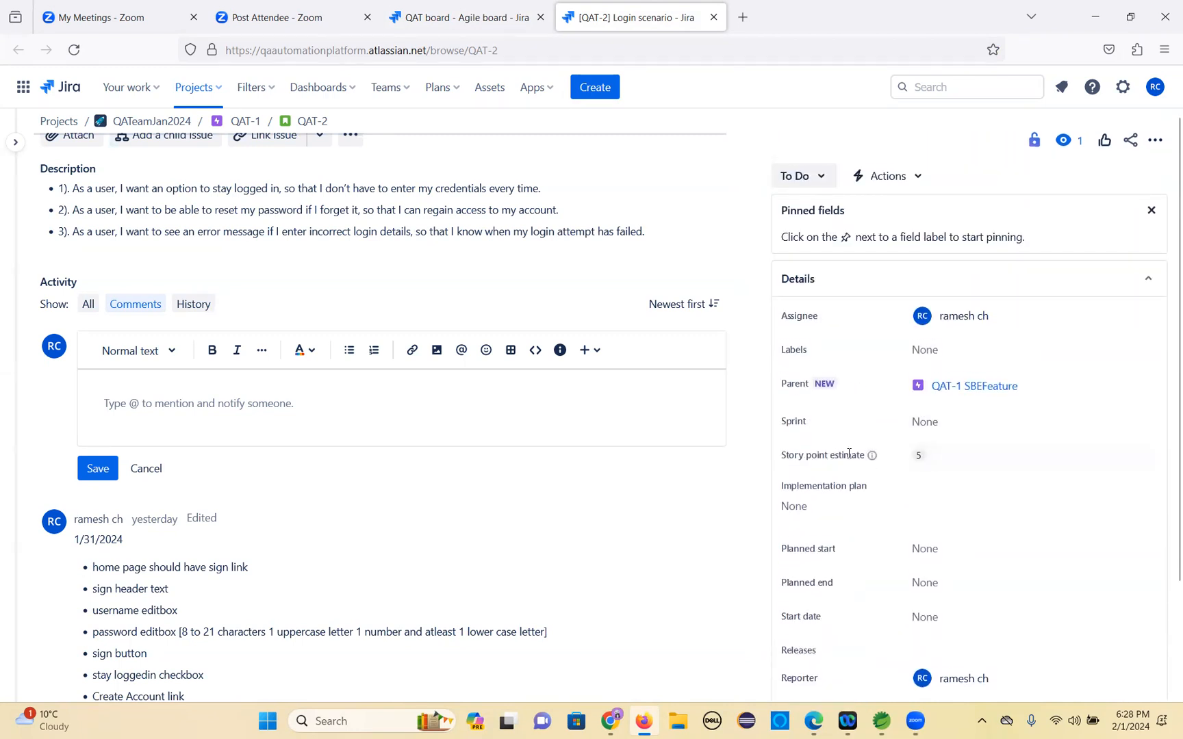
Back on the board, open the Registration scenario story and set its story point estimate to 8.
click(428, 26)
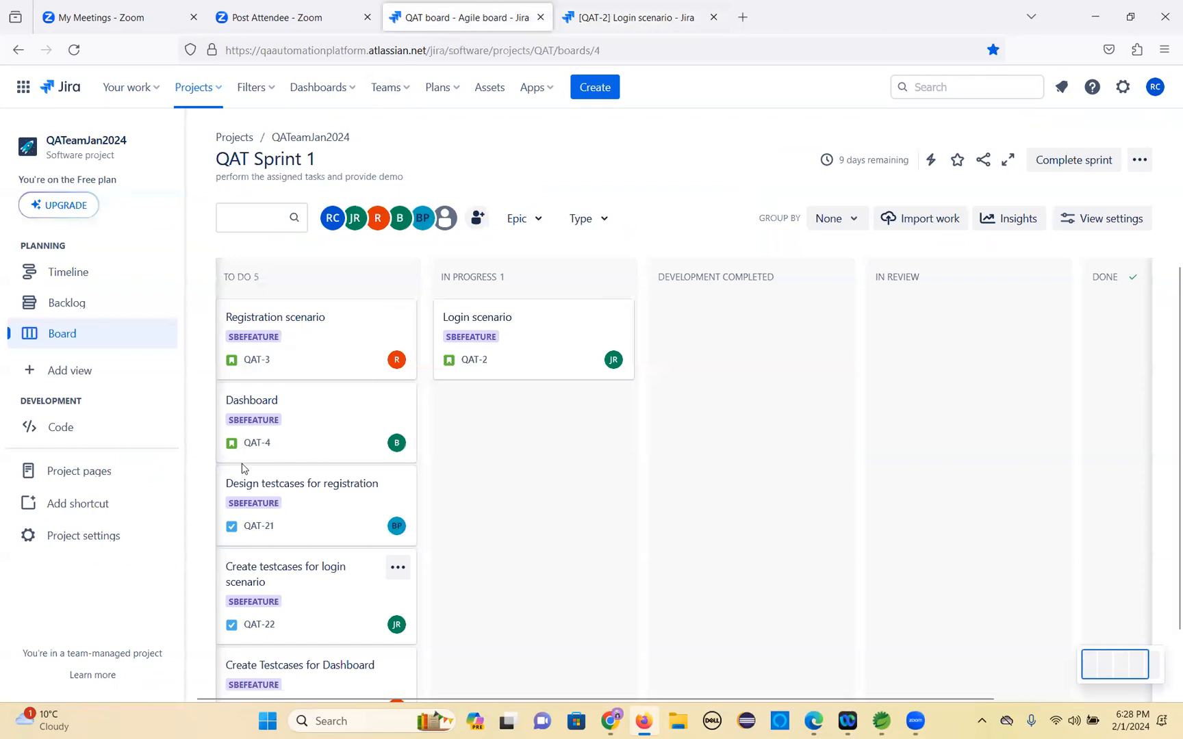
right_click(290, 316)
click(255, 322)
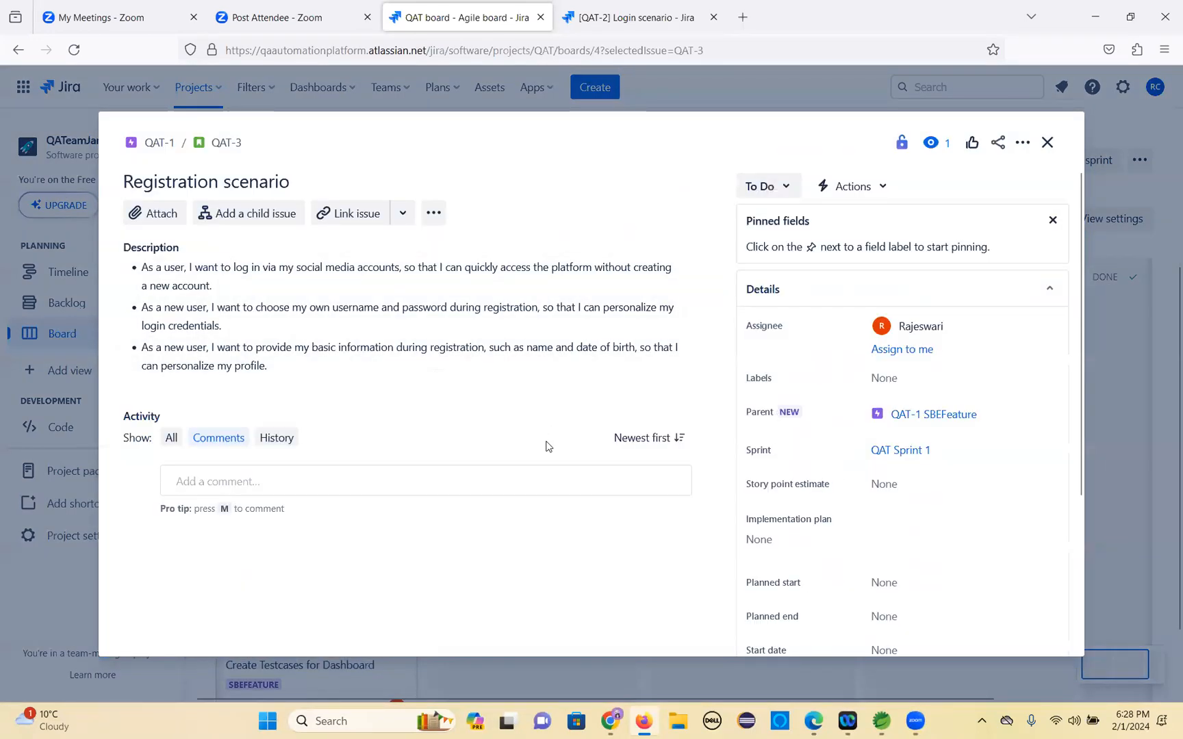
scroll(898, 338, down, 3)
click(888, 313)
text(8)
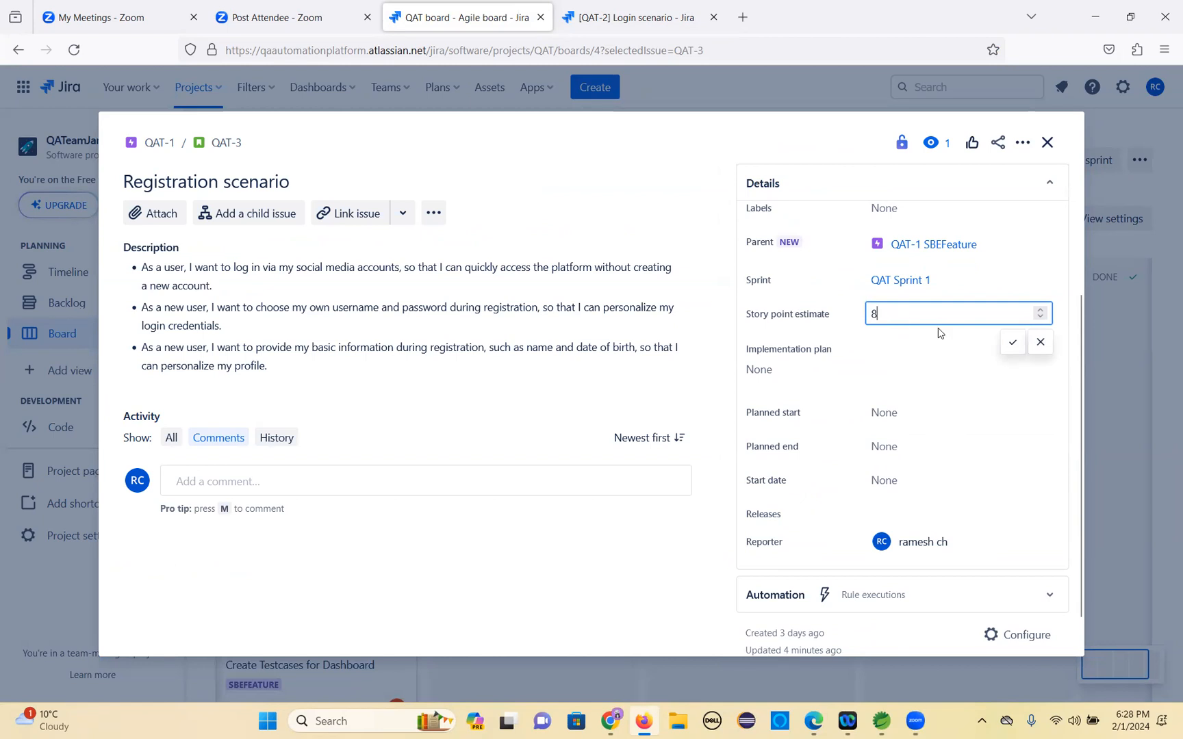
click(796, 444)
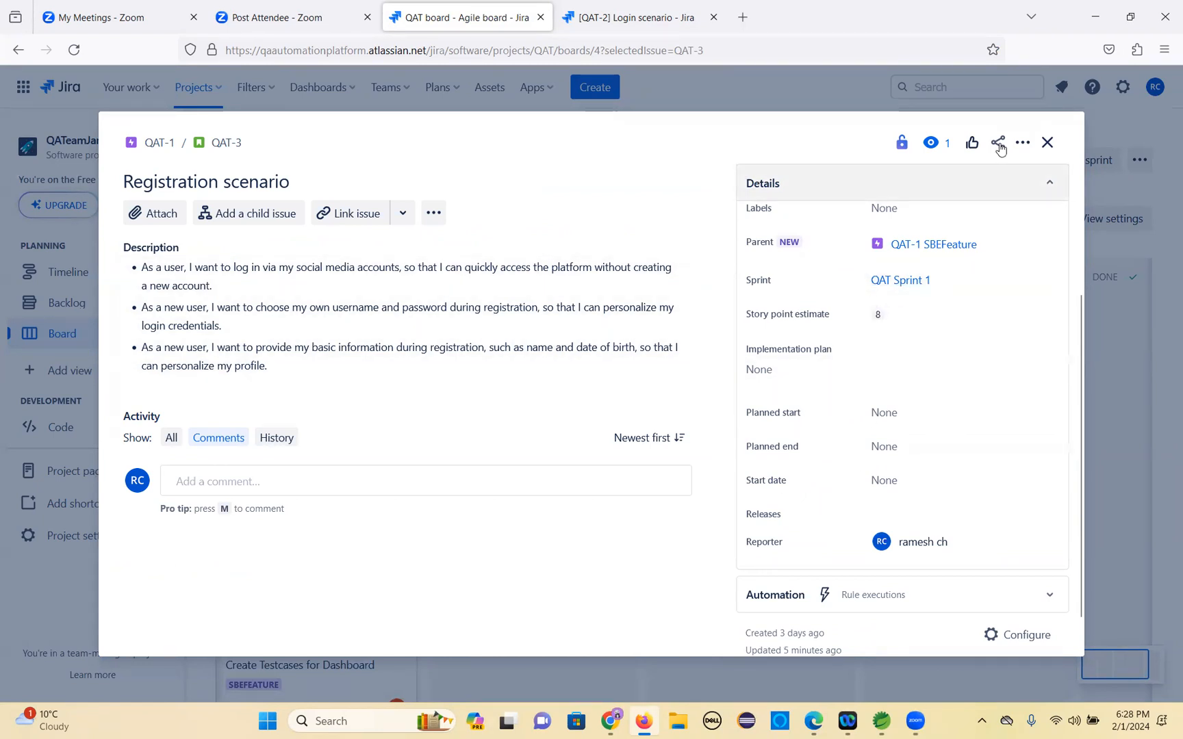
click(1047, 143)
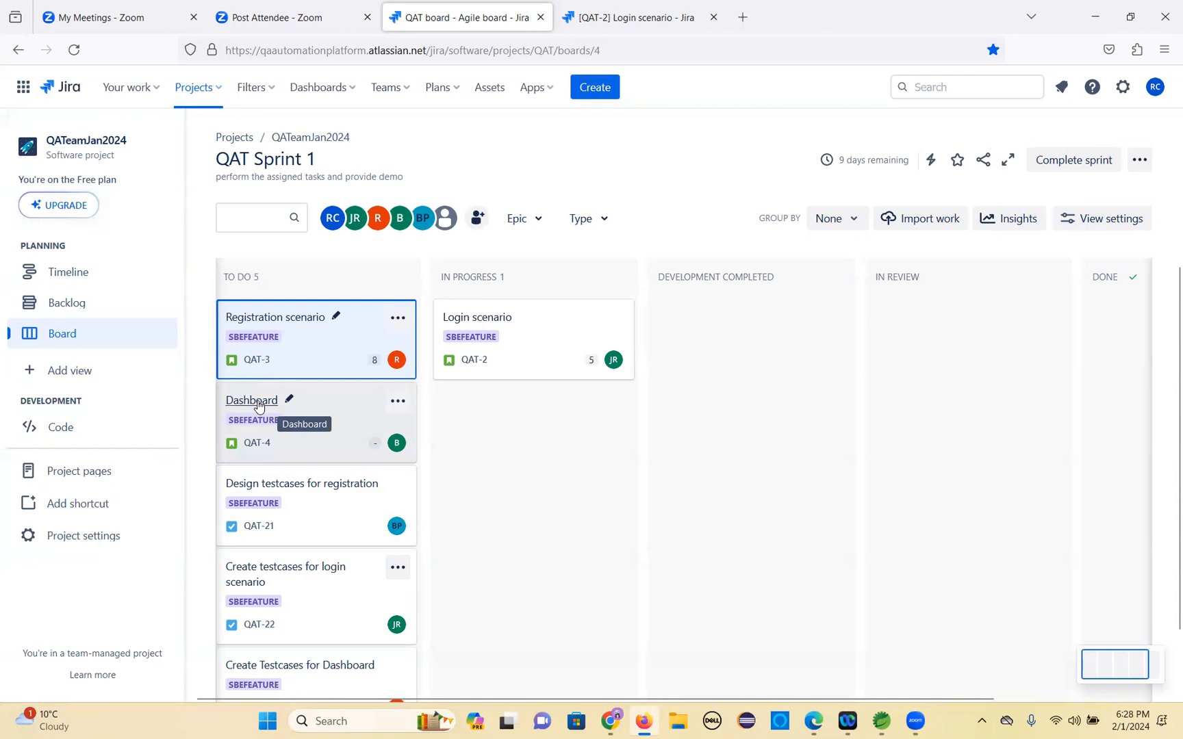
Open the Dashboard story, set its story point estimate to 8, and close it.
click(258, 406)
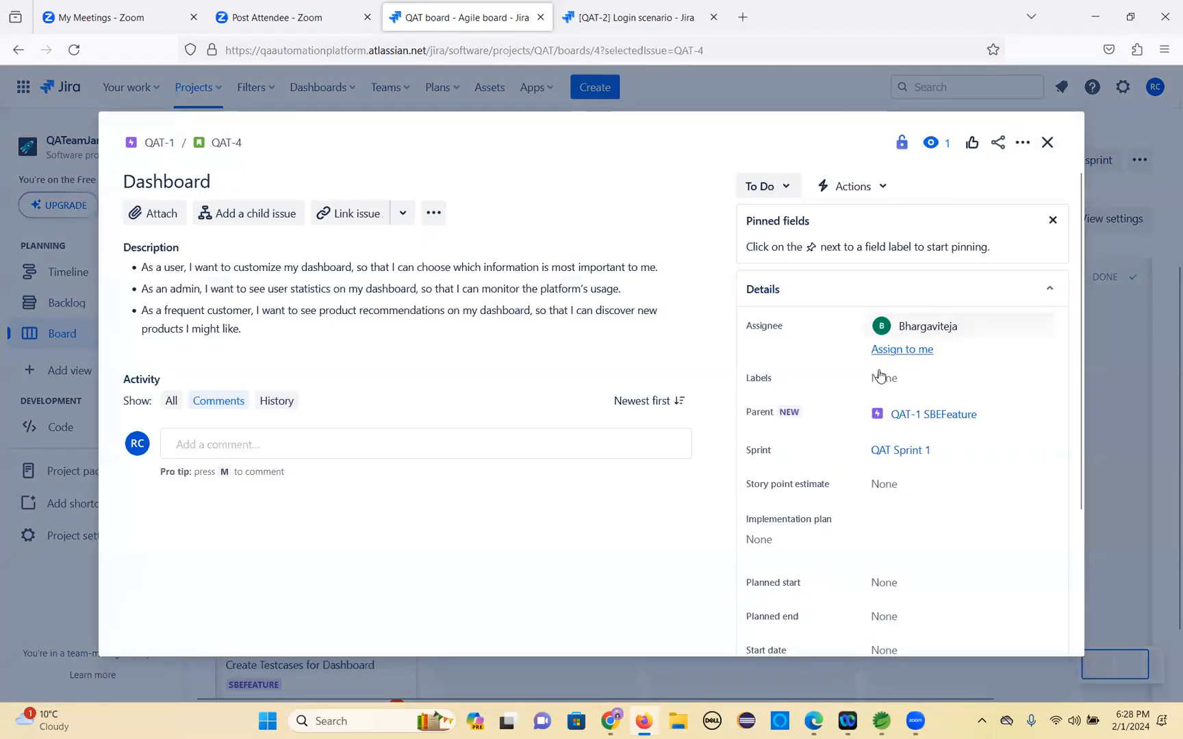
click(888, 486)
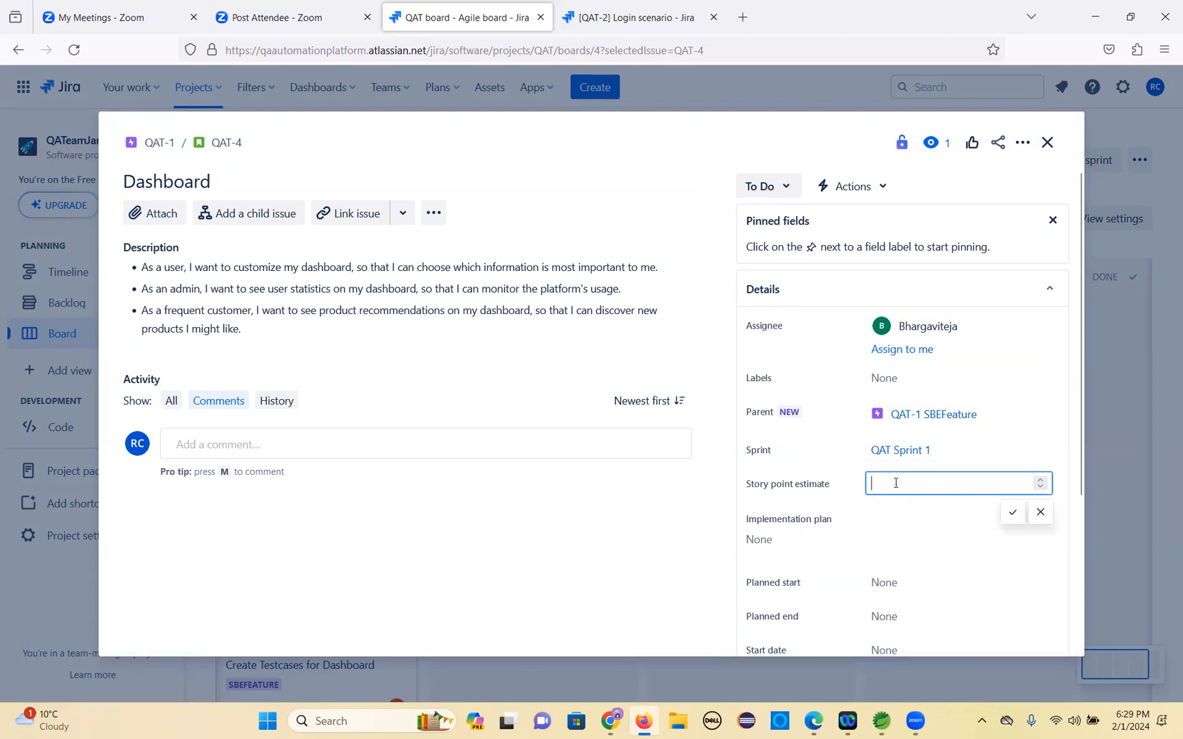
click(1012, 512)
click(1048, 142)
Open the Create testcases for login scenario task, set its story point estimate to 3, and close it.
scroll(329, 575, down, 1)
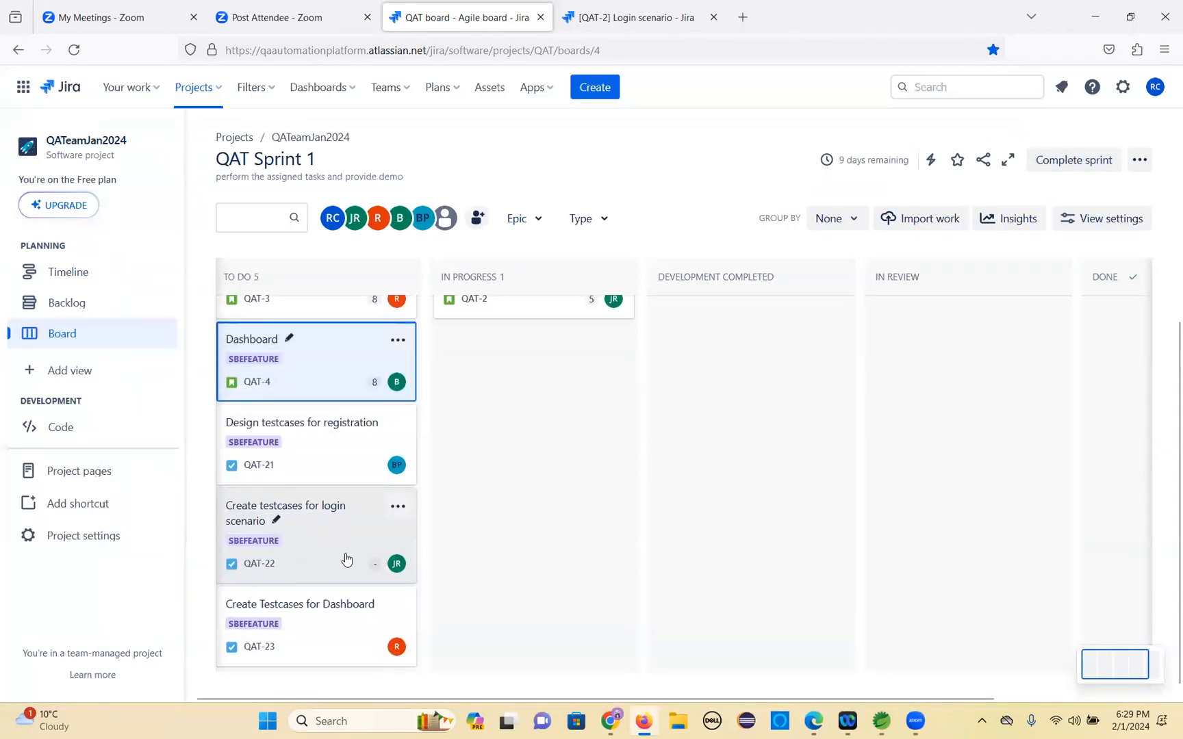
click(319, 507)
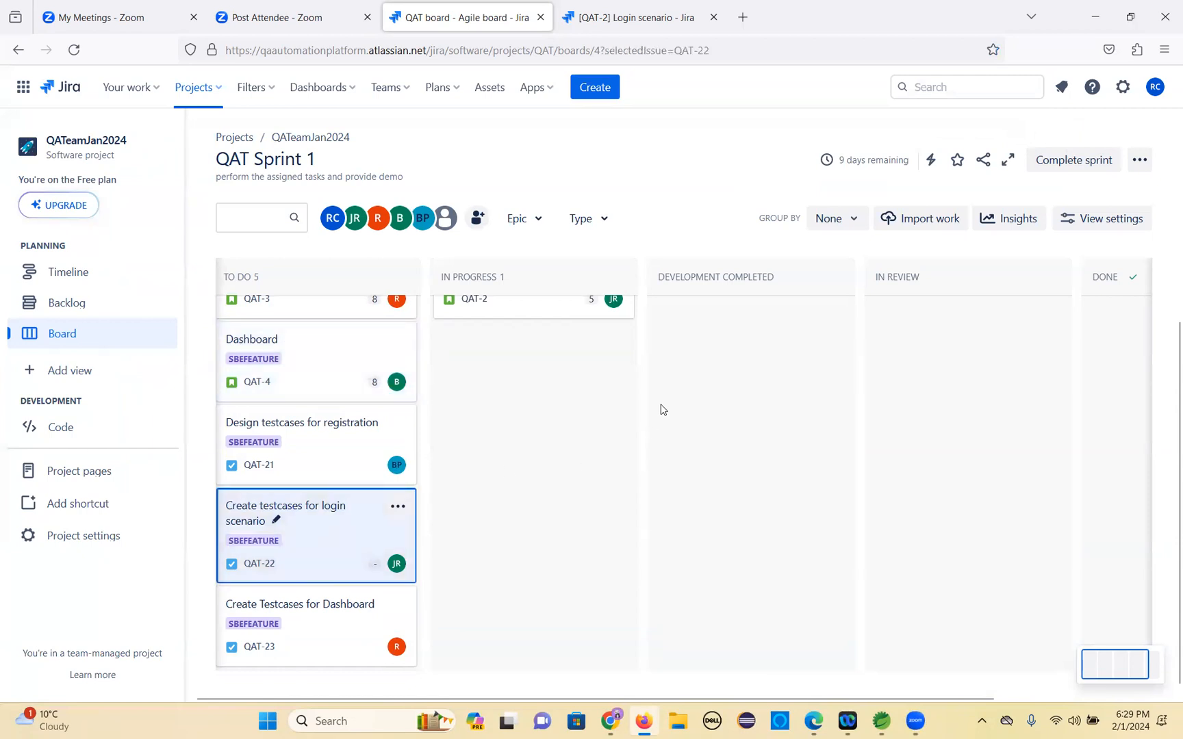
click(907, 486)
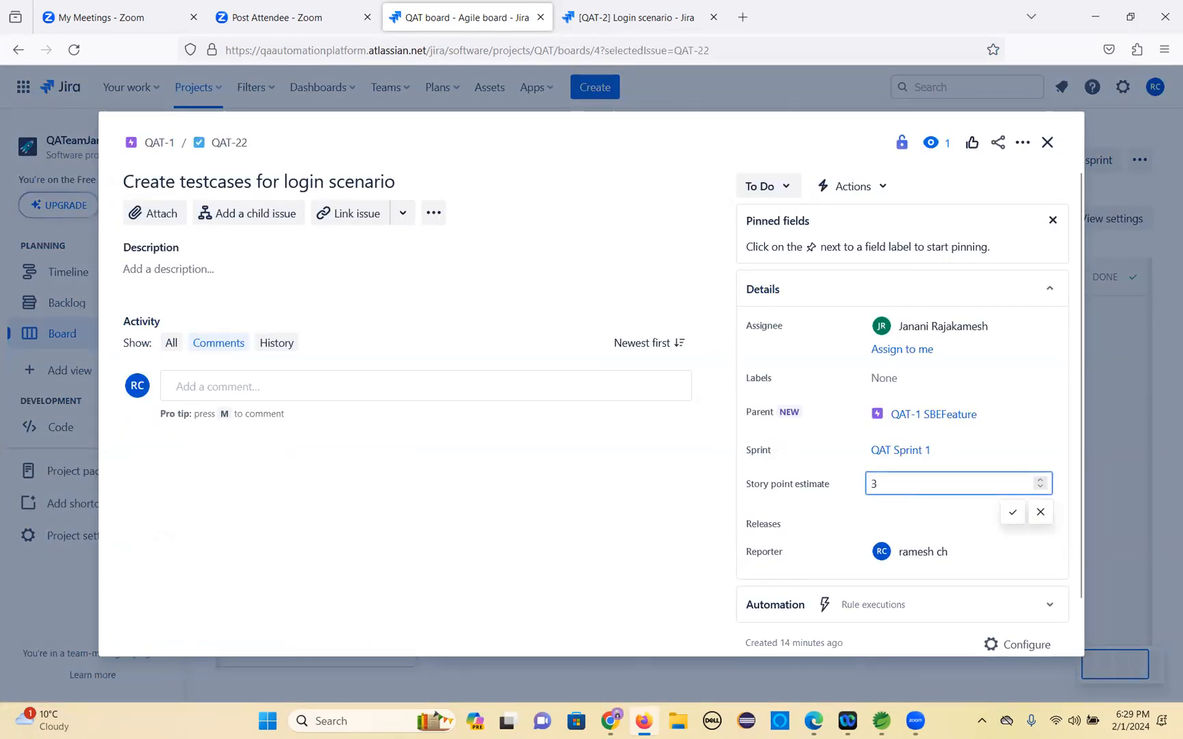
text(3)
click(1012, 512)
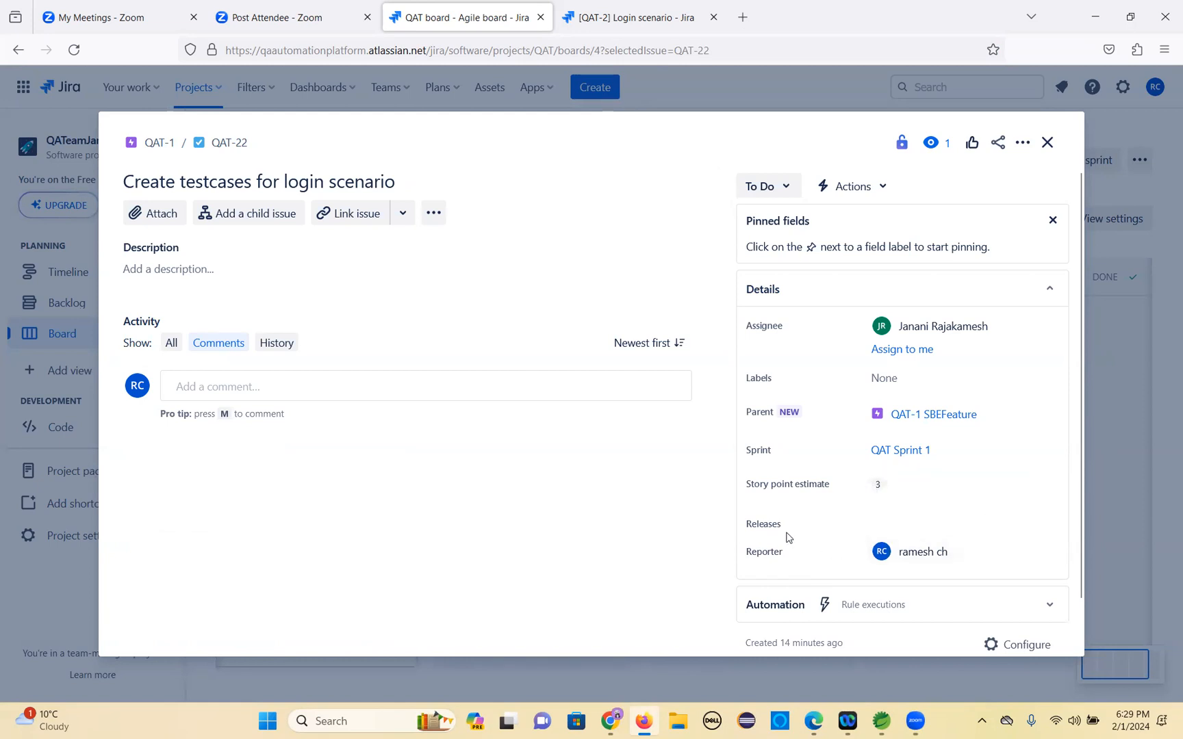
click(1047, 144)
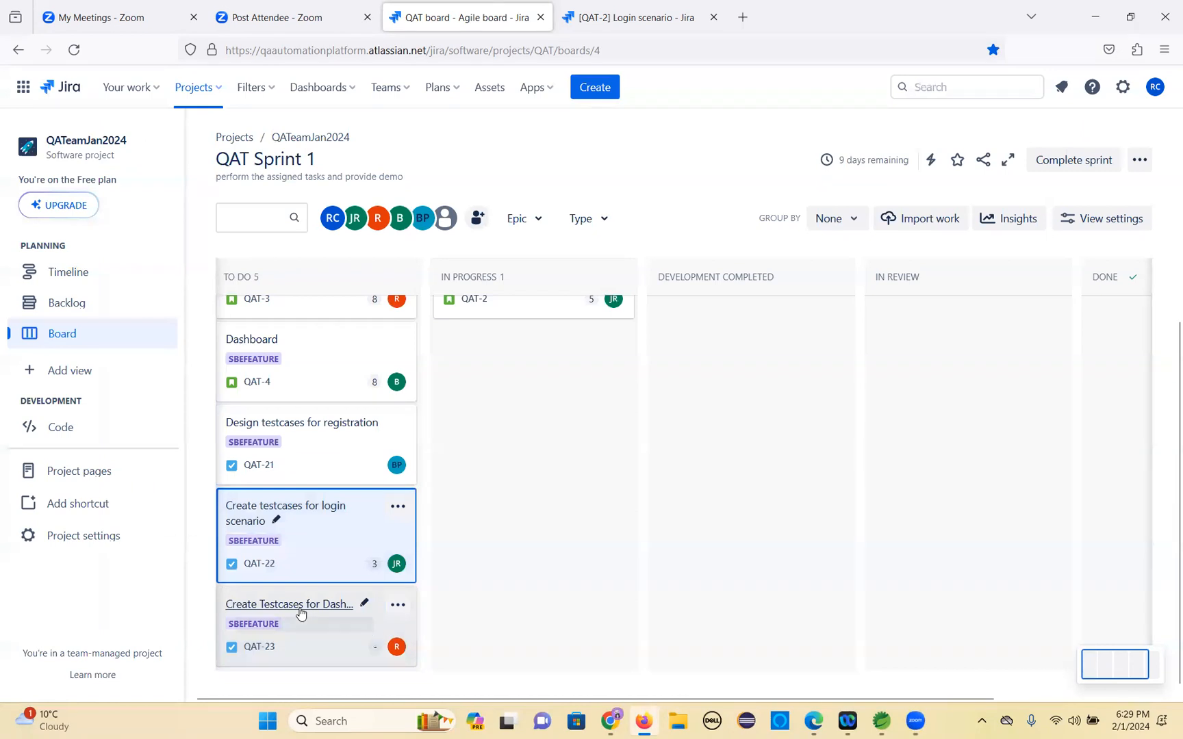
Open the Create Testcases for Dashboard task, set its story point estimate to 3, and close it.
click(302, 624)
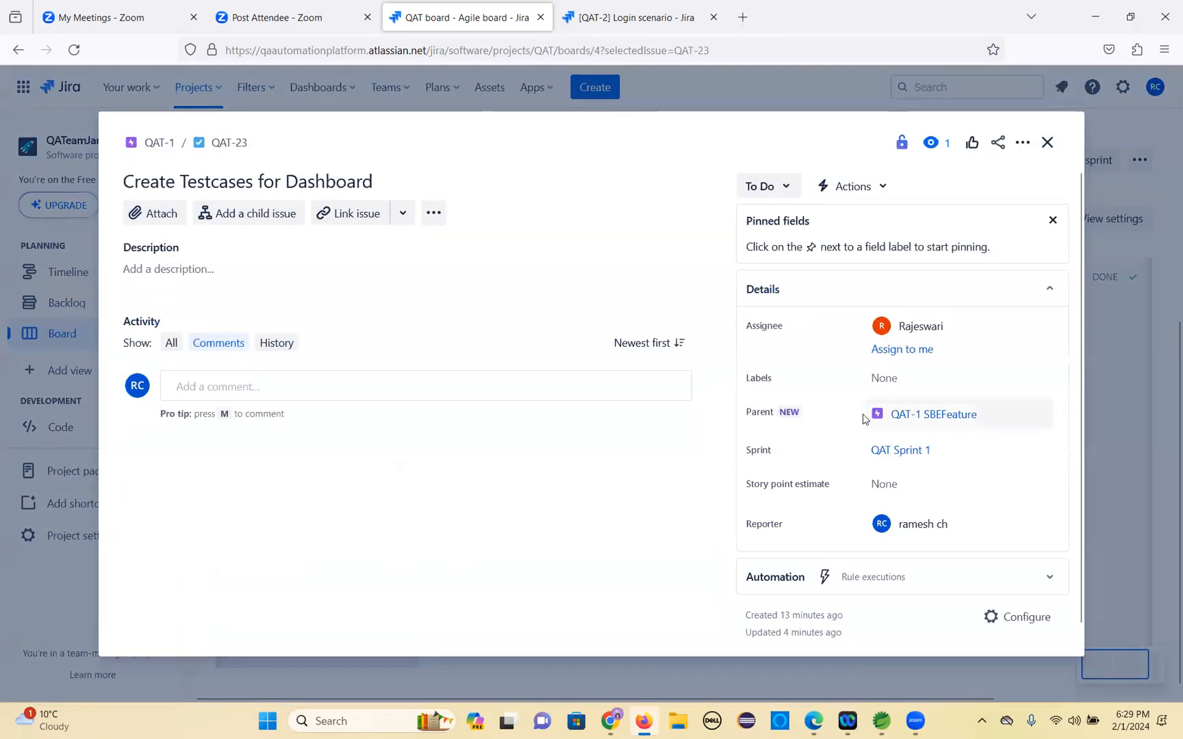
click(894, 484)
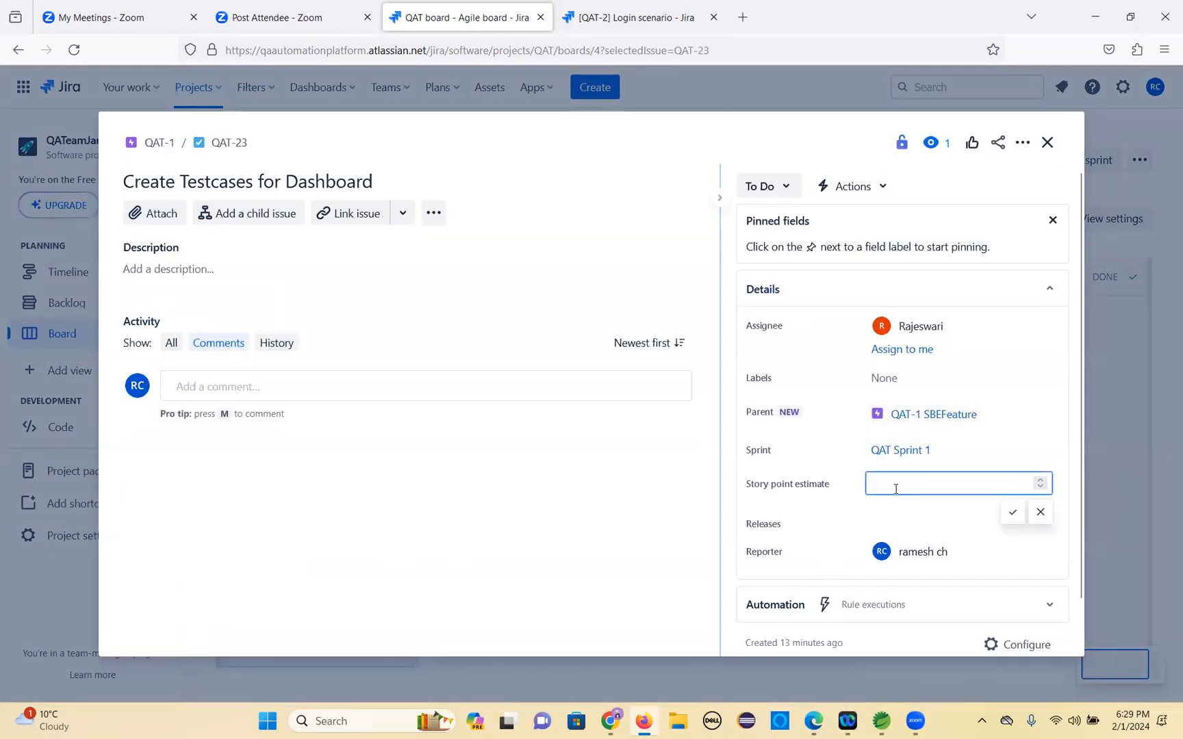
click(1009, 513)
click(1047, 143)
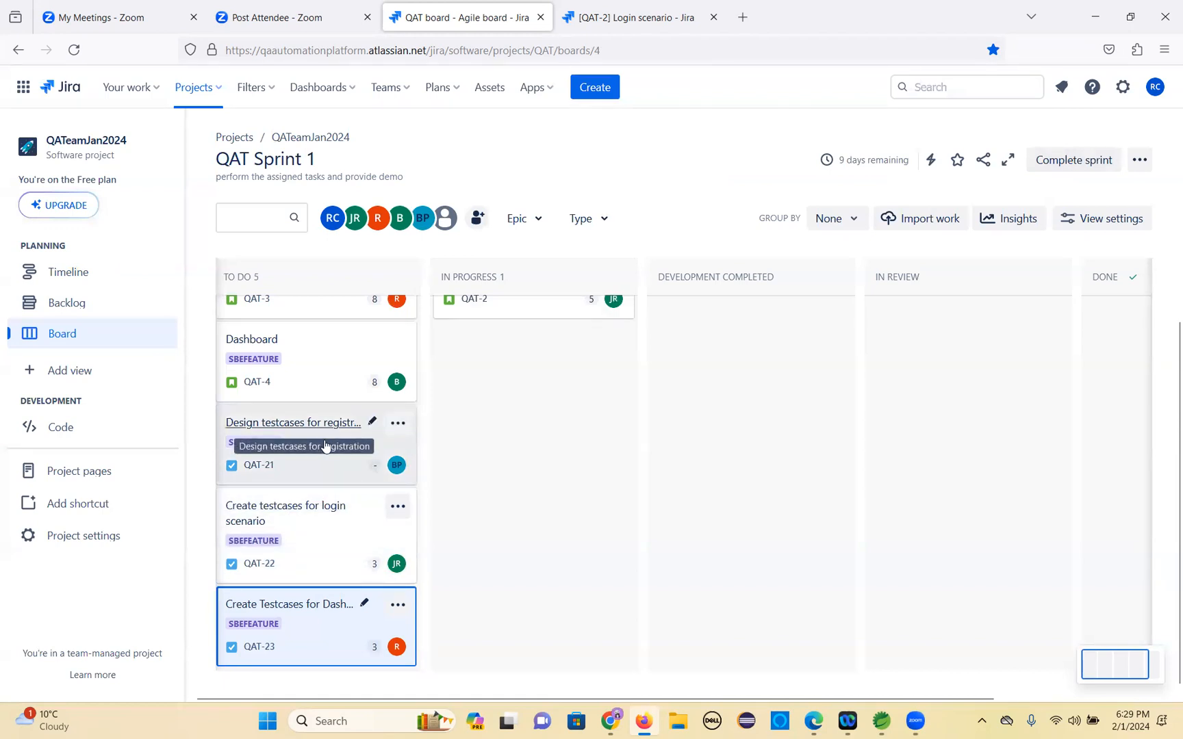
Open and close the Login scenario and Registration scenario stories to review their details.
scroll(326, 446, up, 2)
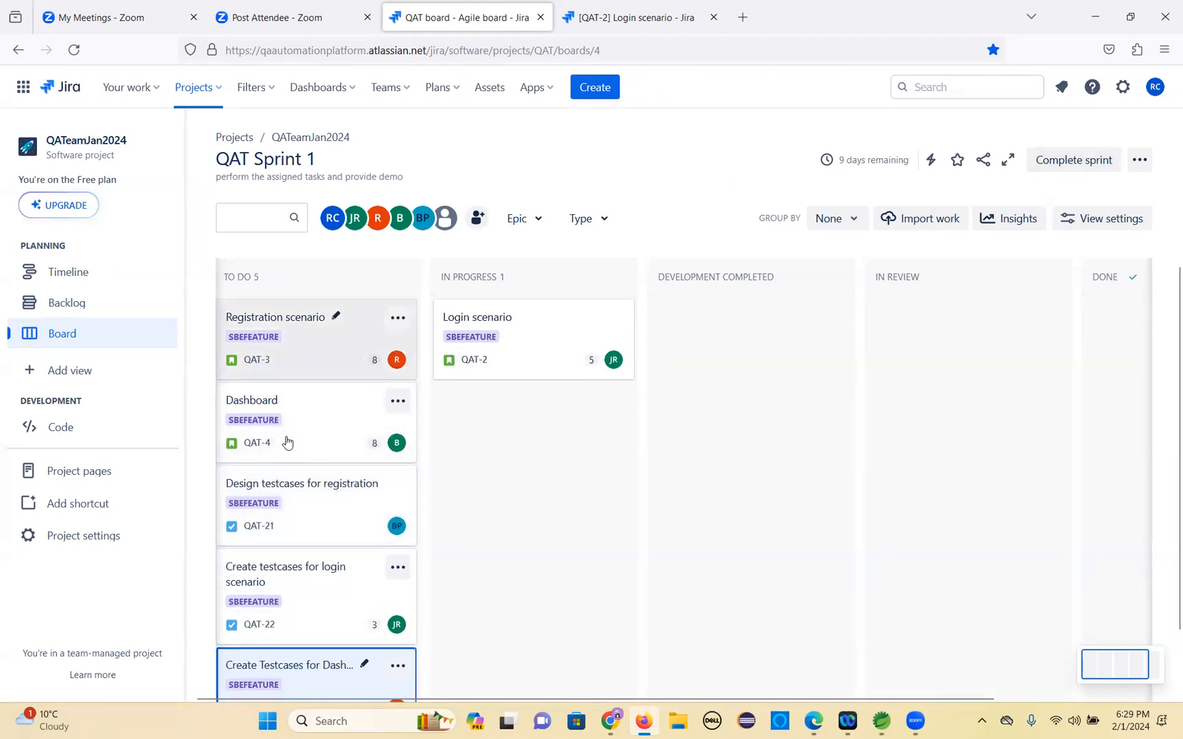
click(477, 322)
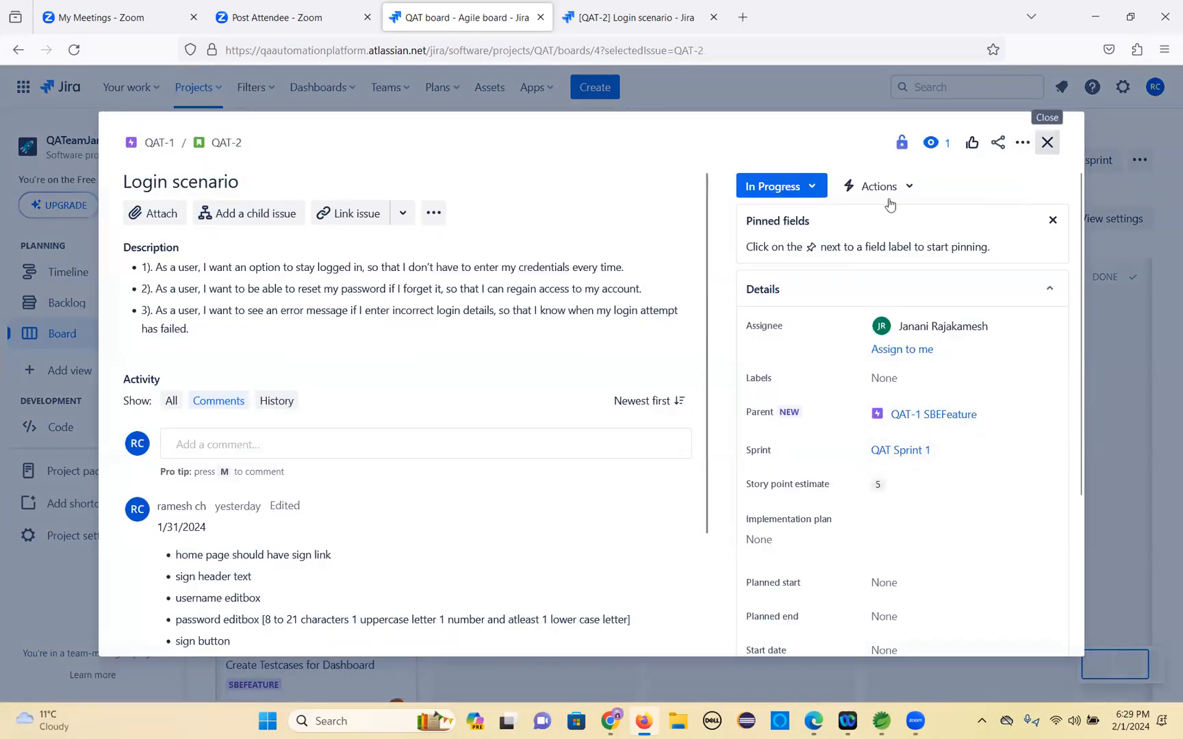
click(1047, 143)
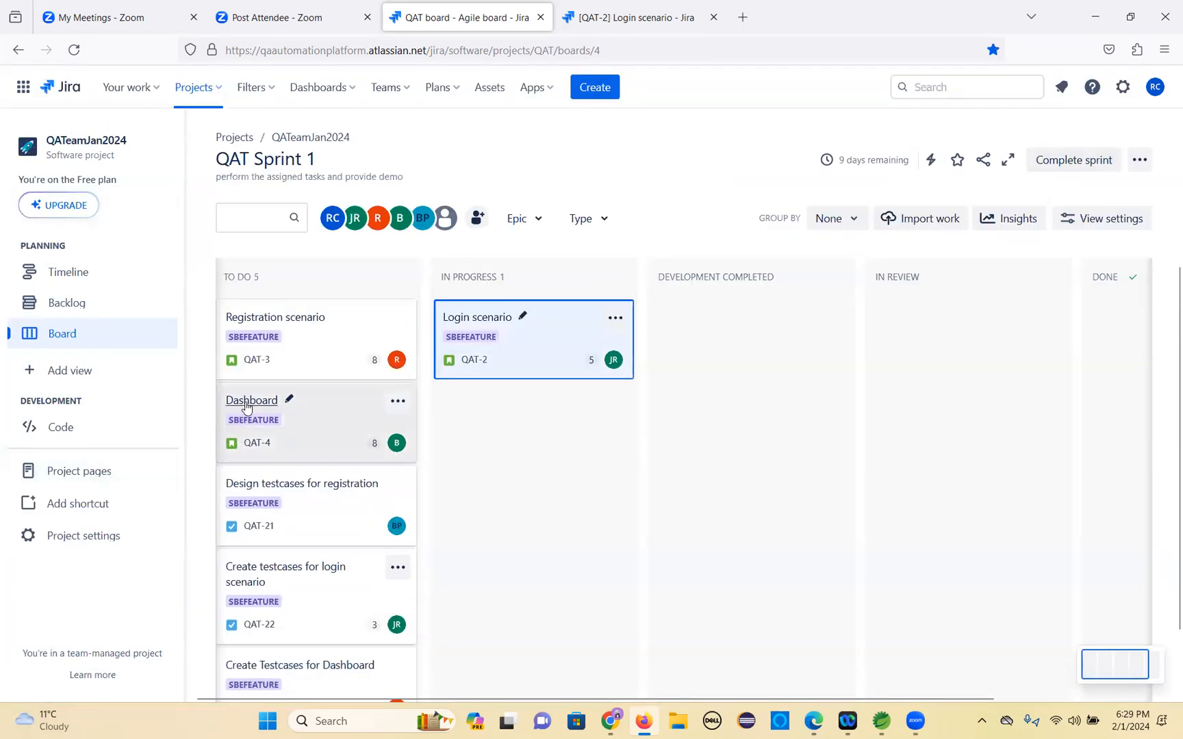
click(274, 321)
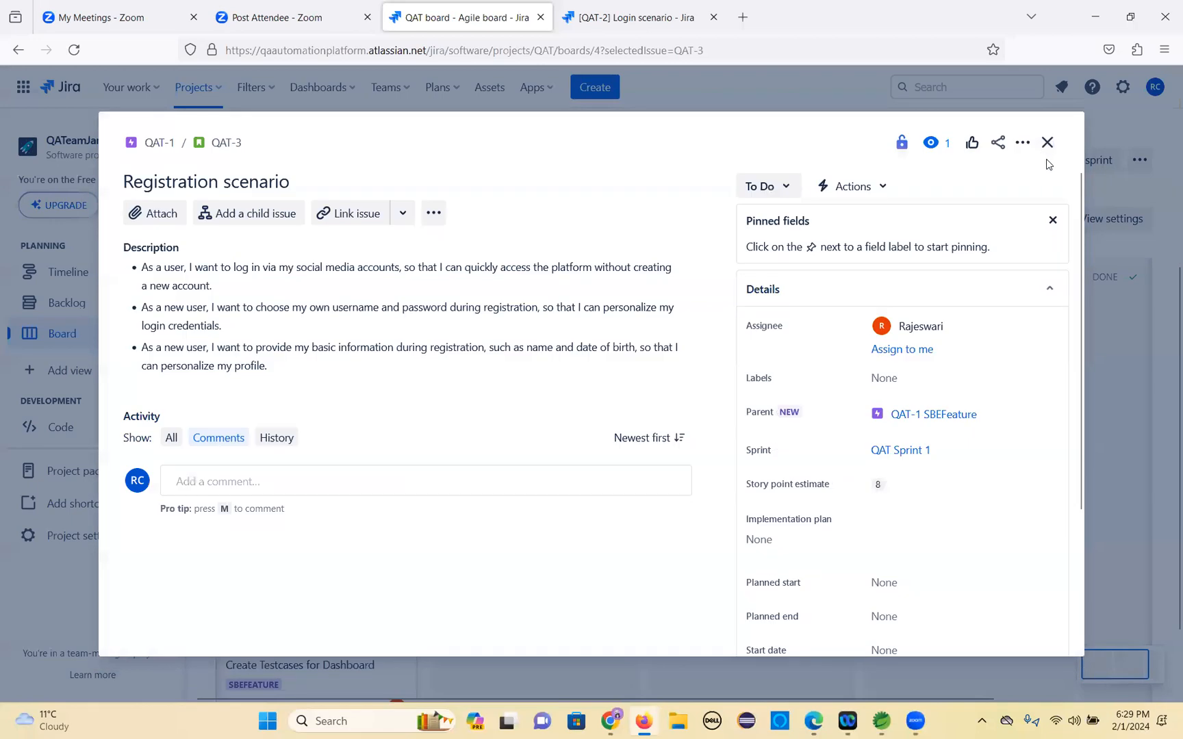
click(1047, 143)
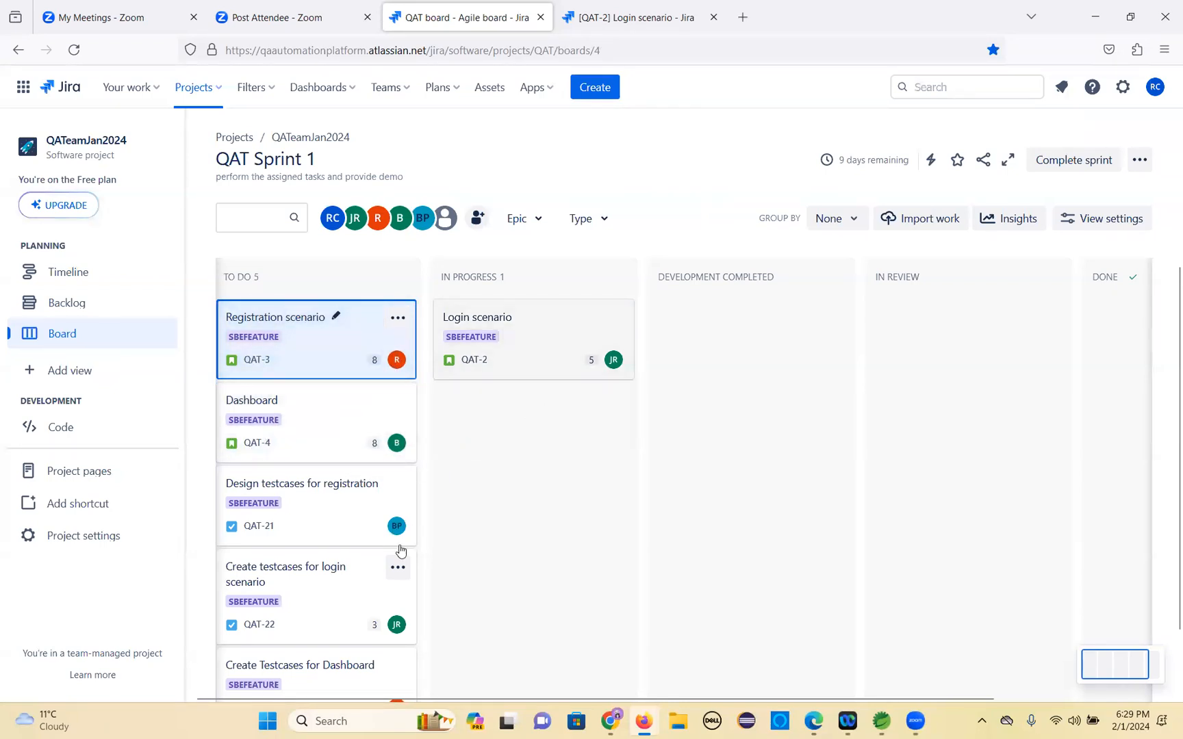
Open the Design testcases for registration task, set its story point estimate to 3, and close it.
scroll(401, 549, down, 2)
click(307, 427)
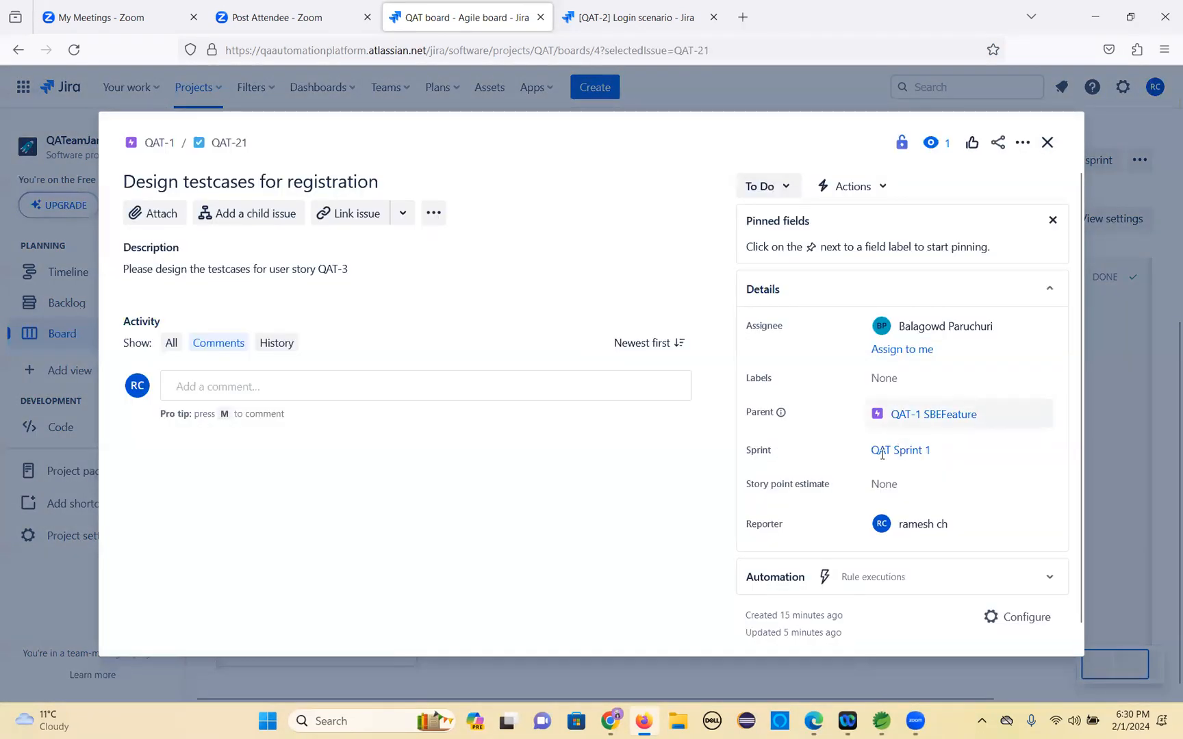
click(905, 484)
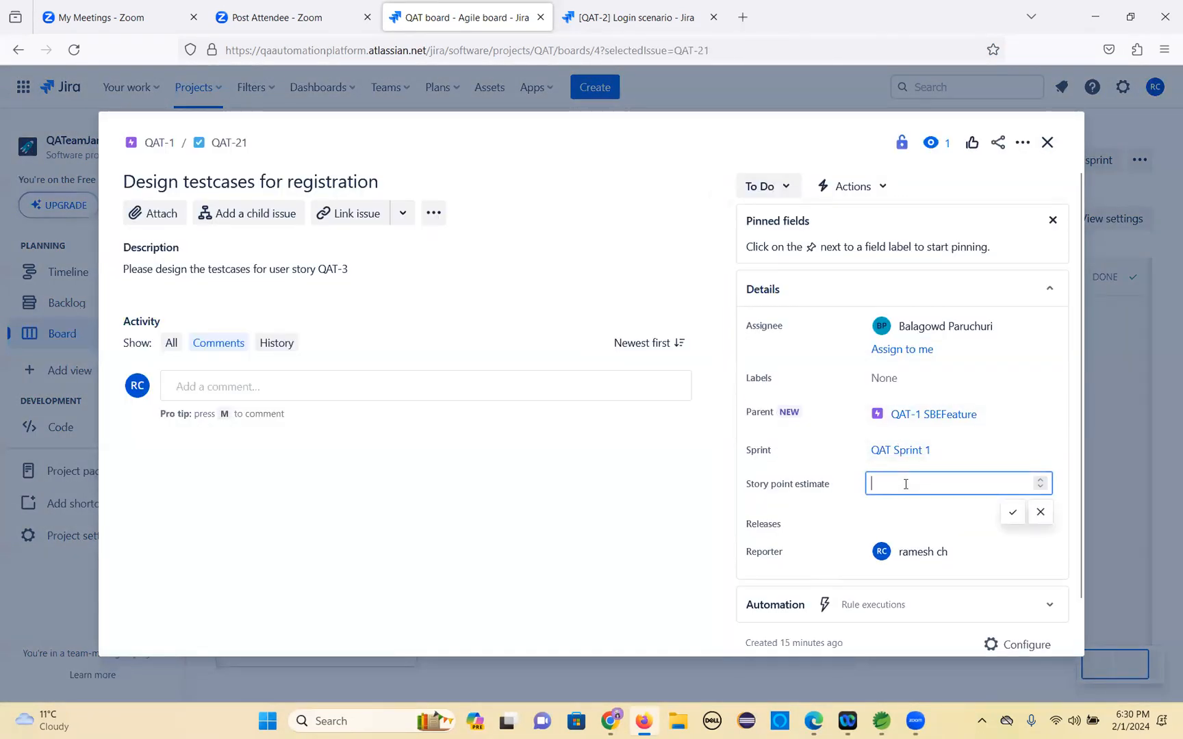
click(1011, 513)
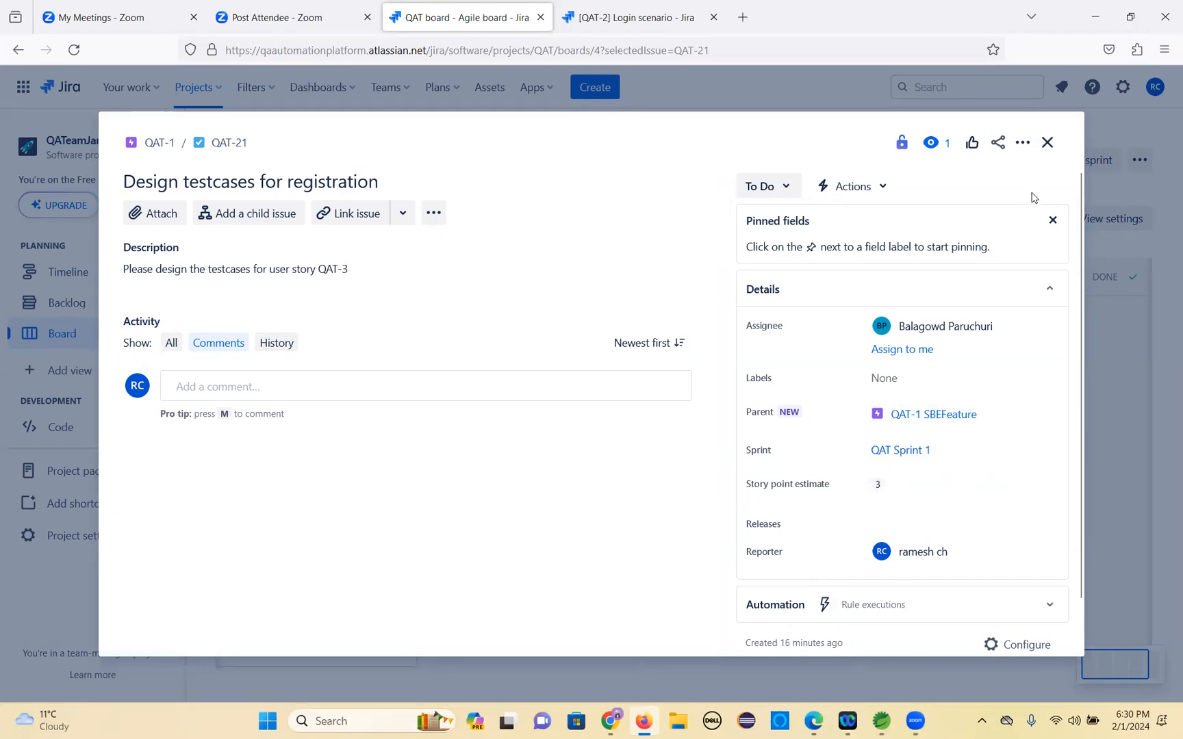
click(1046, 144)
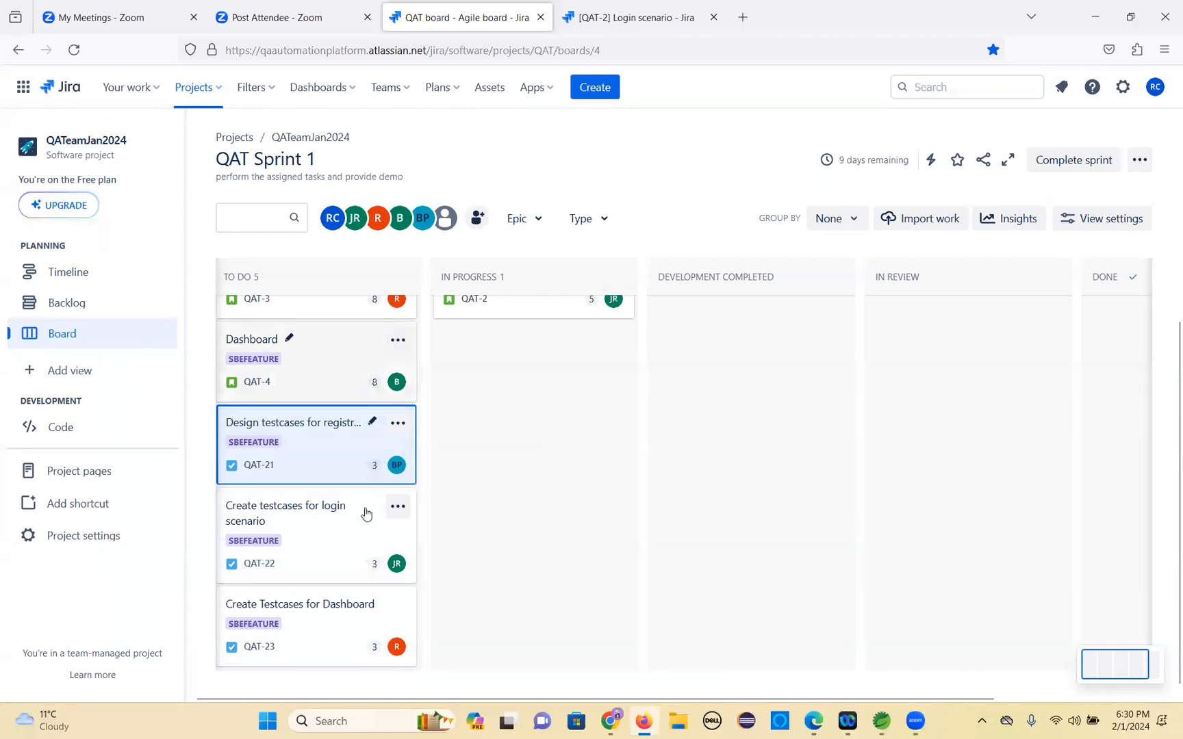
Open the board's workflow editor and dismiss its welcome tip.
scroll(368, 469, up, 1)
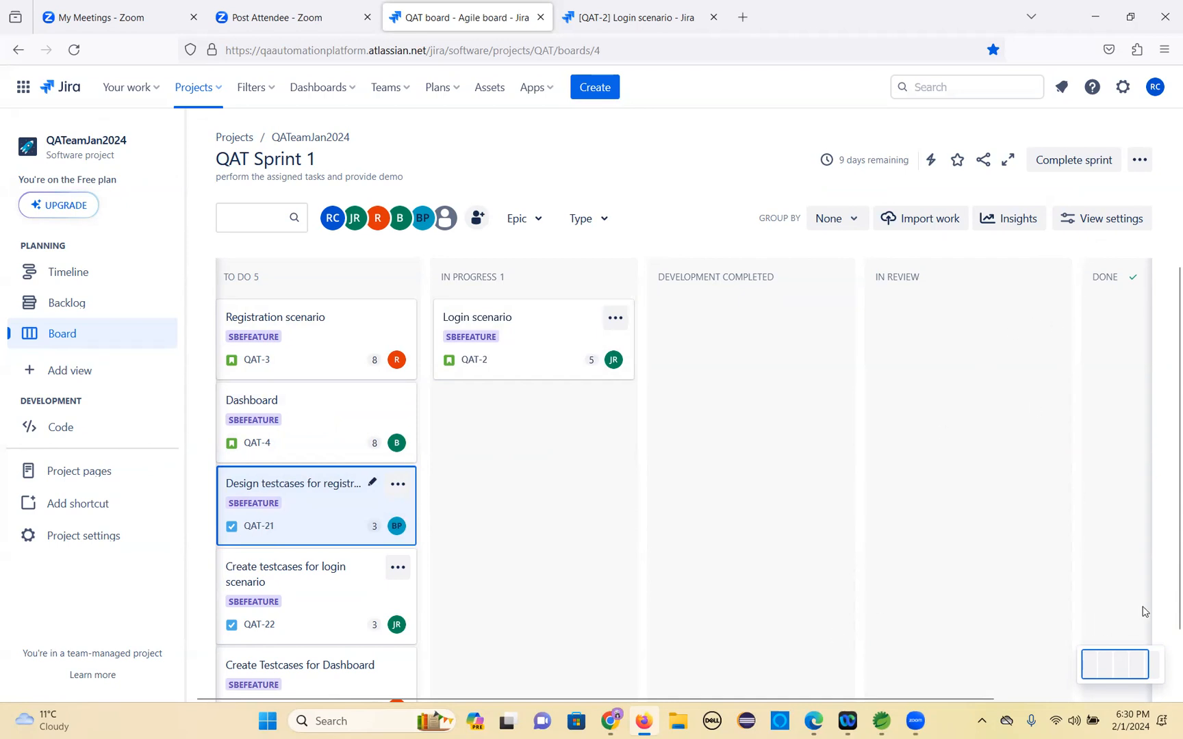
click(1161, 486)
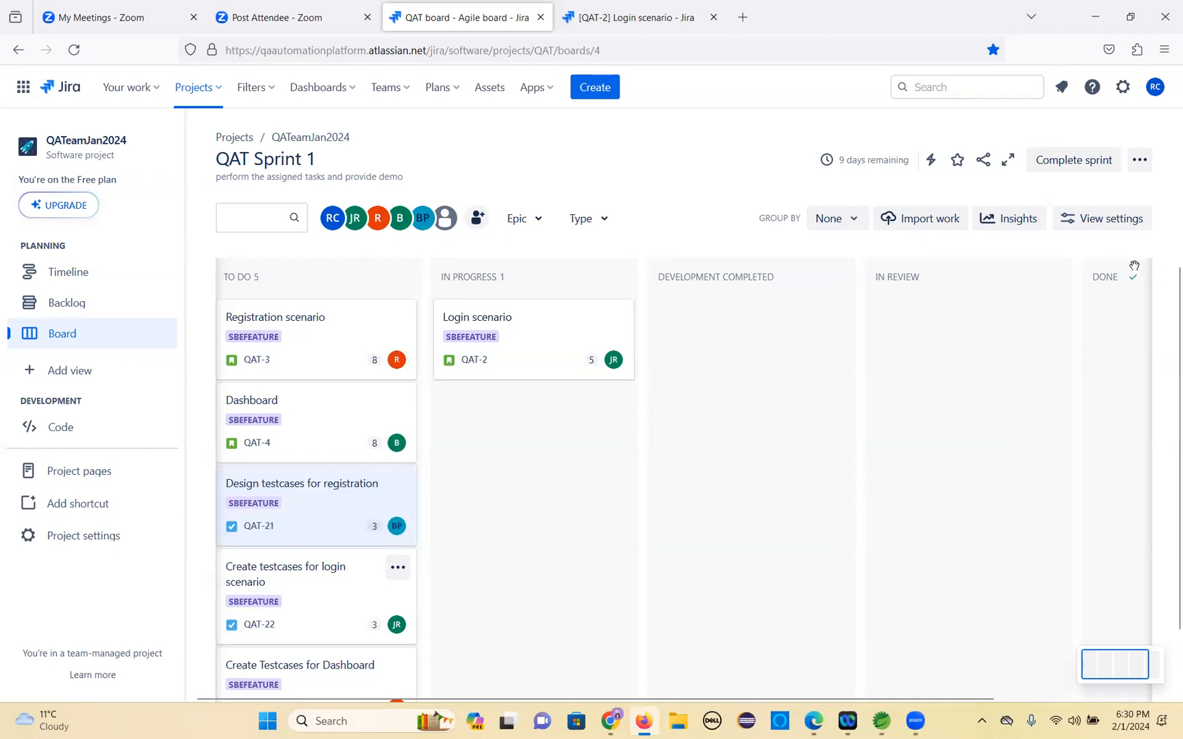
click(1140, 161)
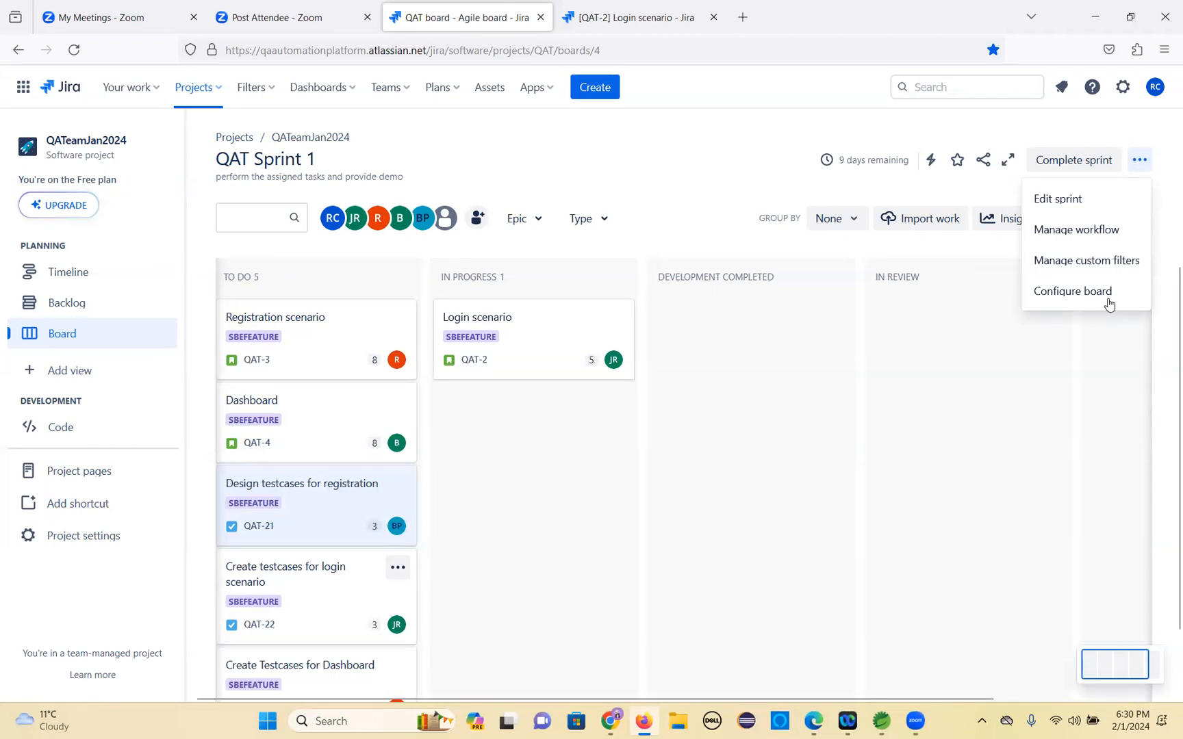
click(1088, 232)
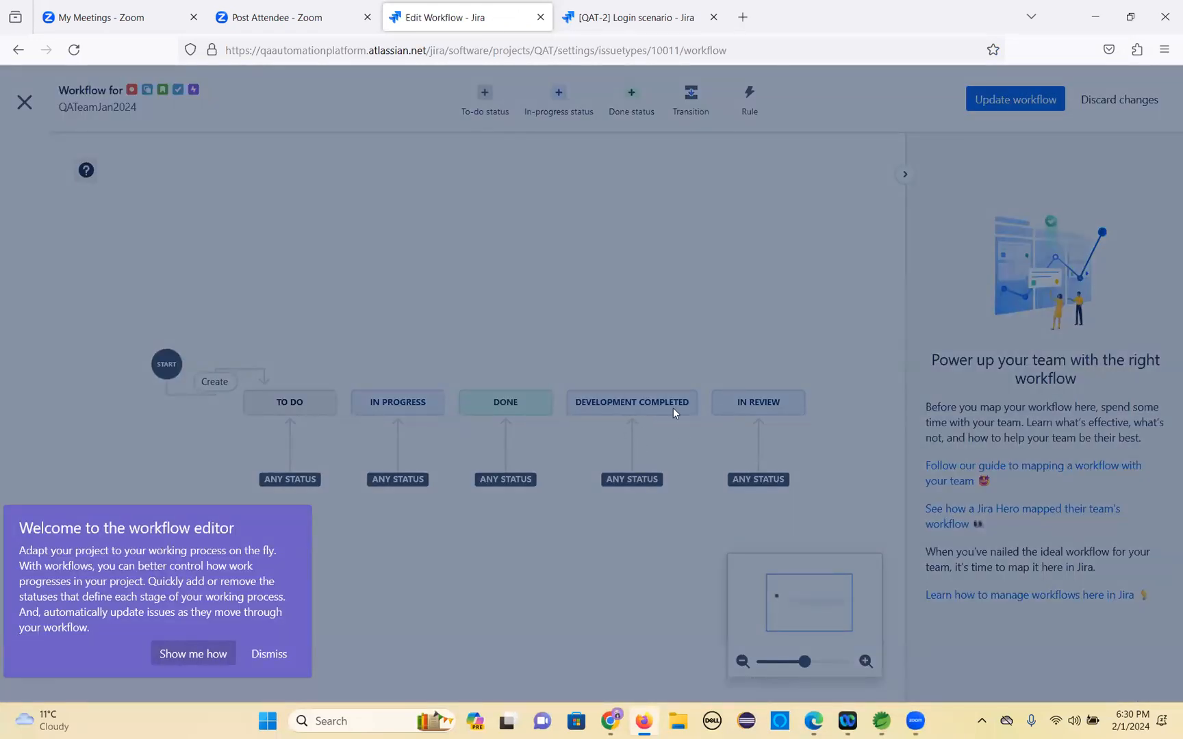
click(269, 654)
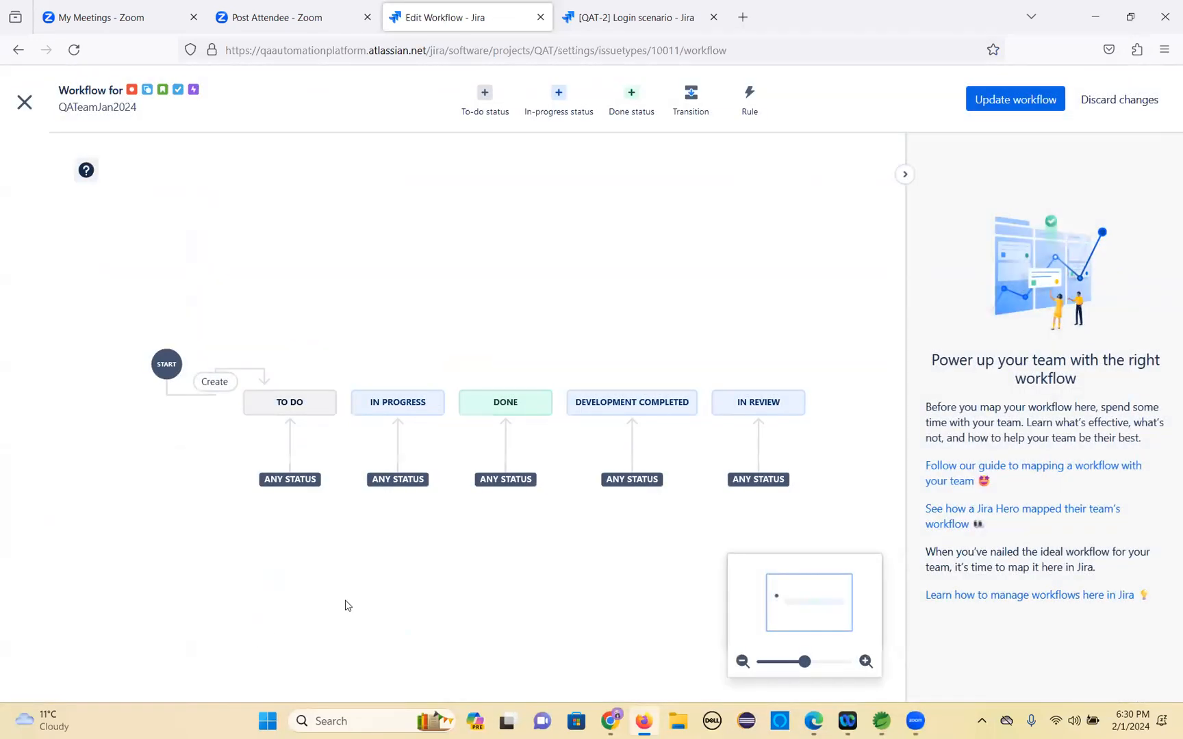
Examine the workflow statuses and the Create transition in the workflow editor.
scroll(597, 589, down, 2)
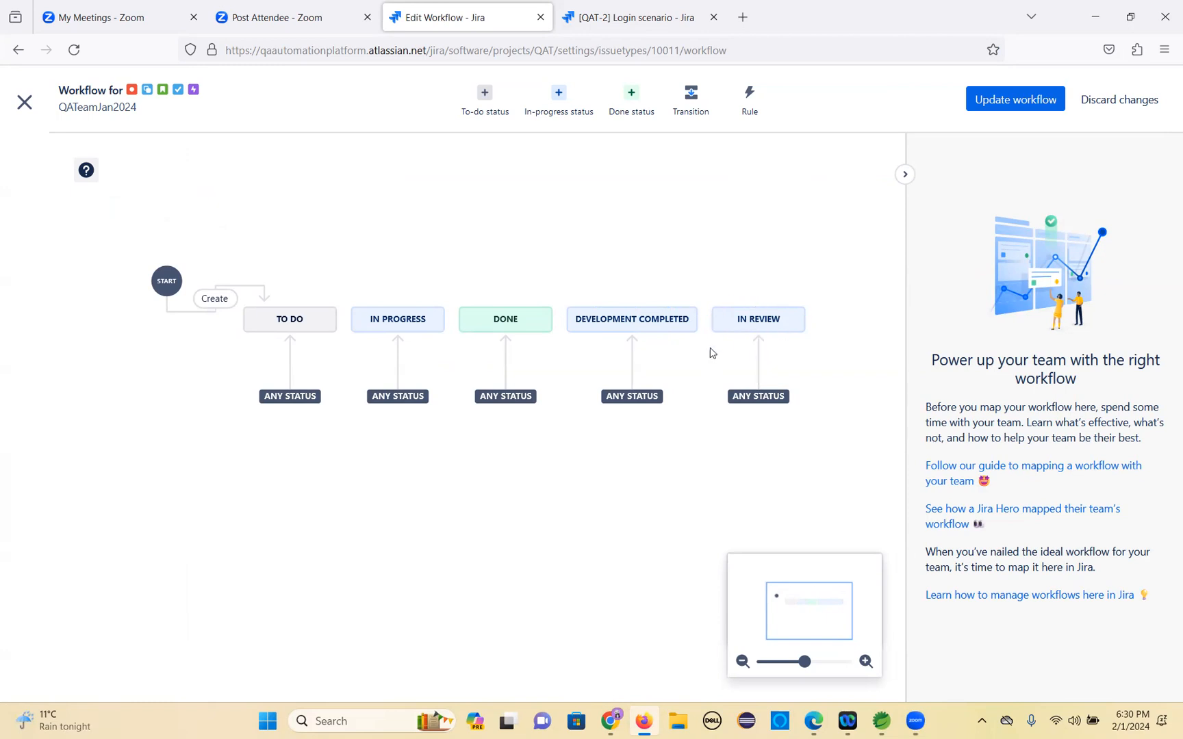
scroll(833, 348, down, 2)
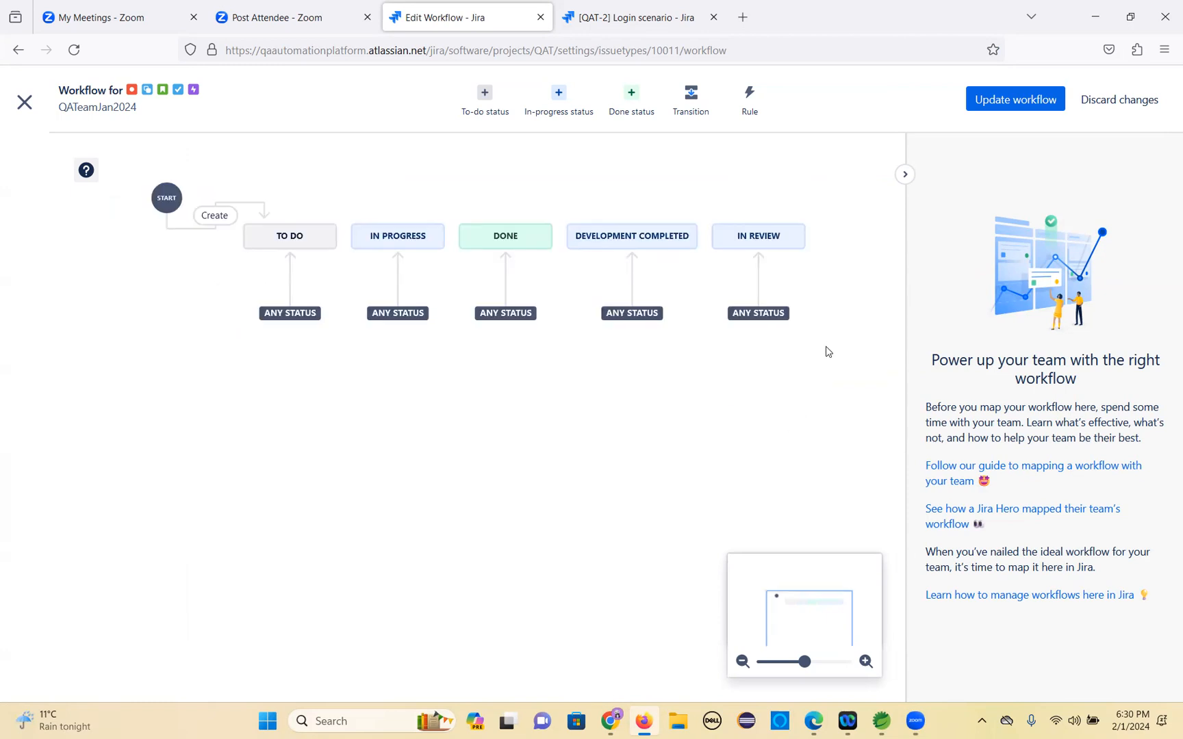
scroll(826, 351, up, 2)
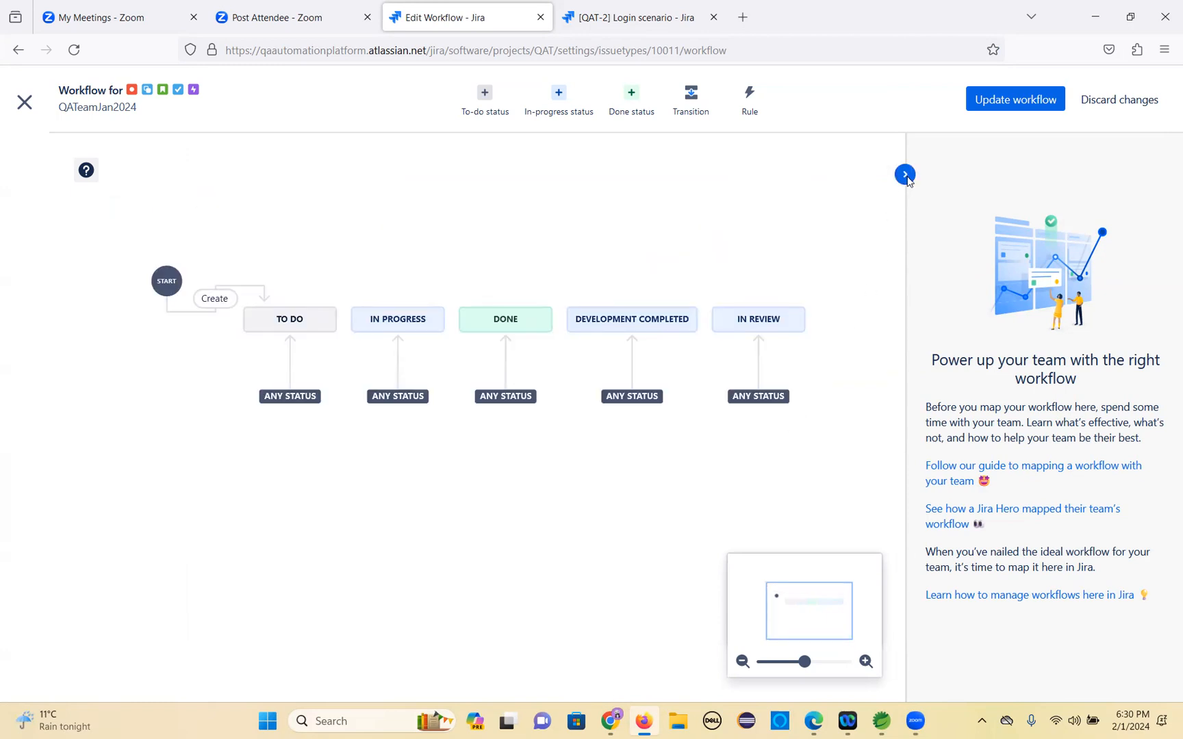
click(905, 175)
scroll(1010, 497, down, 6)
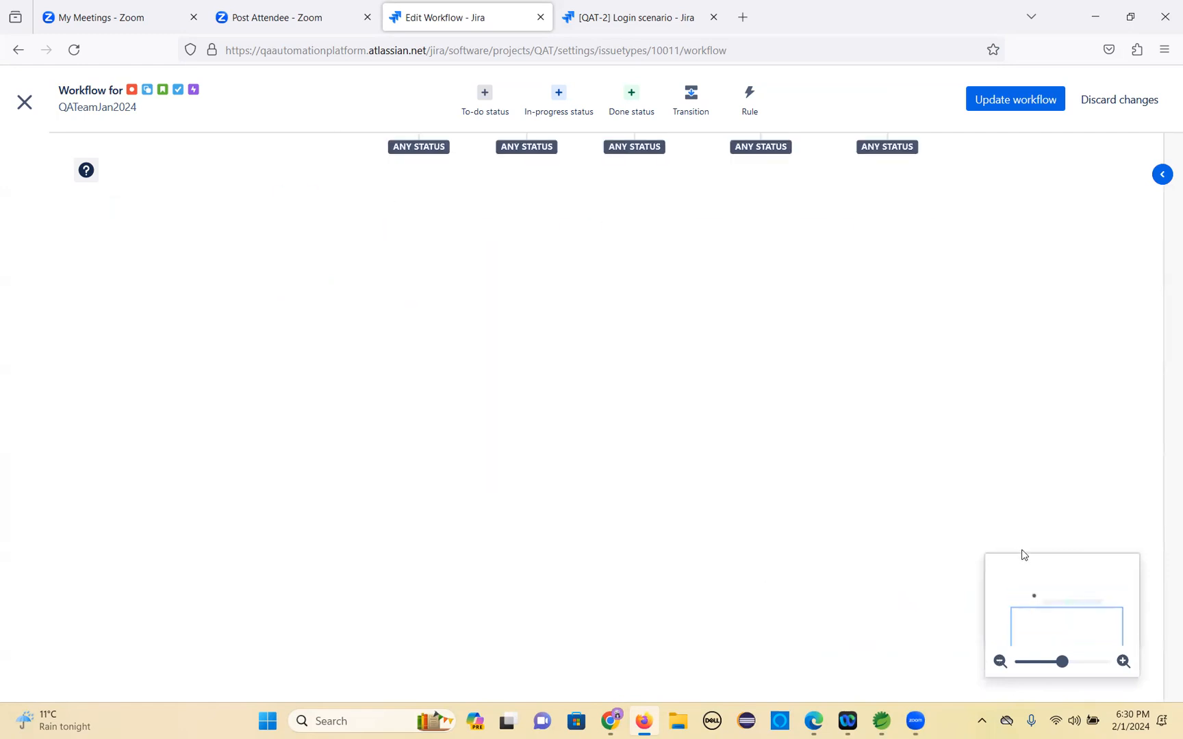
scroll(1024, 555, up, 6)
click(1123, 662)
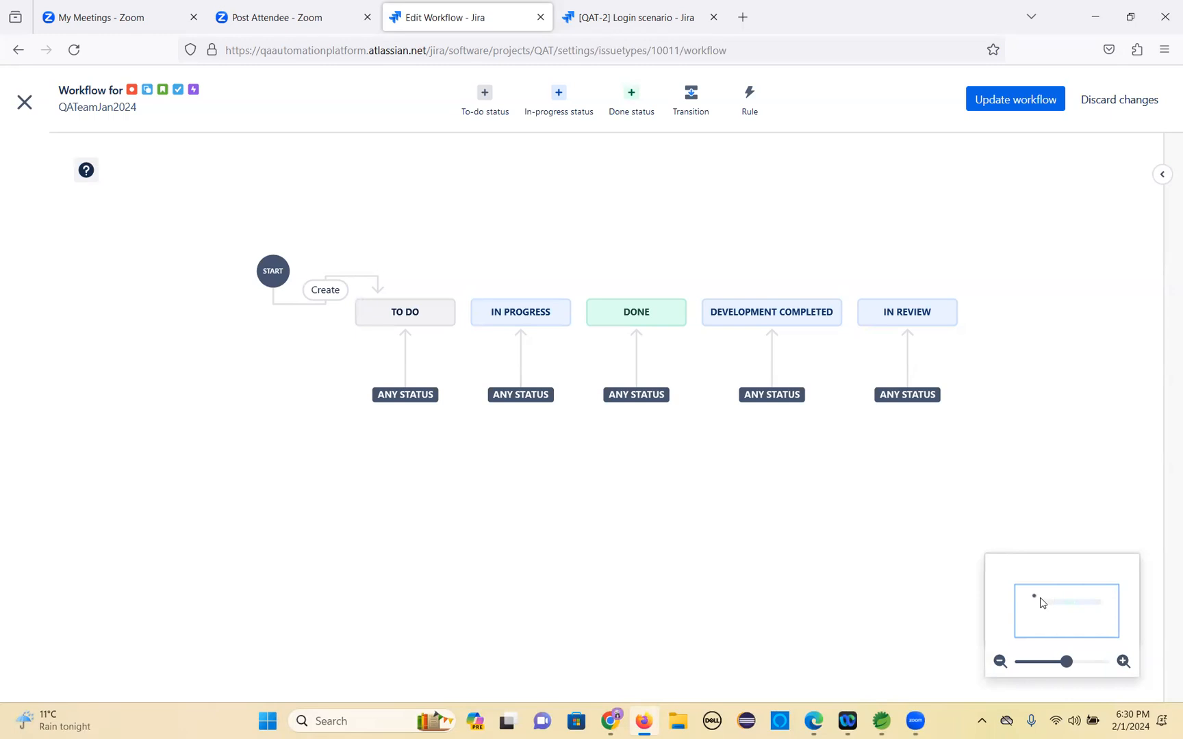
click(1040, 597)
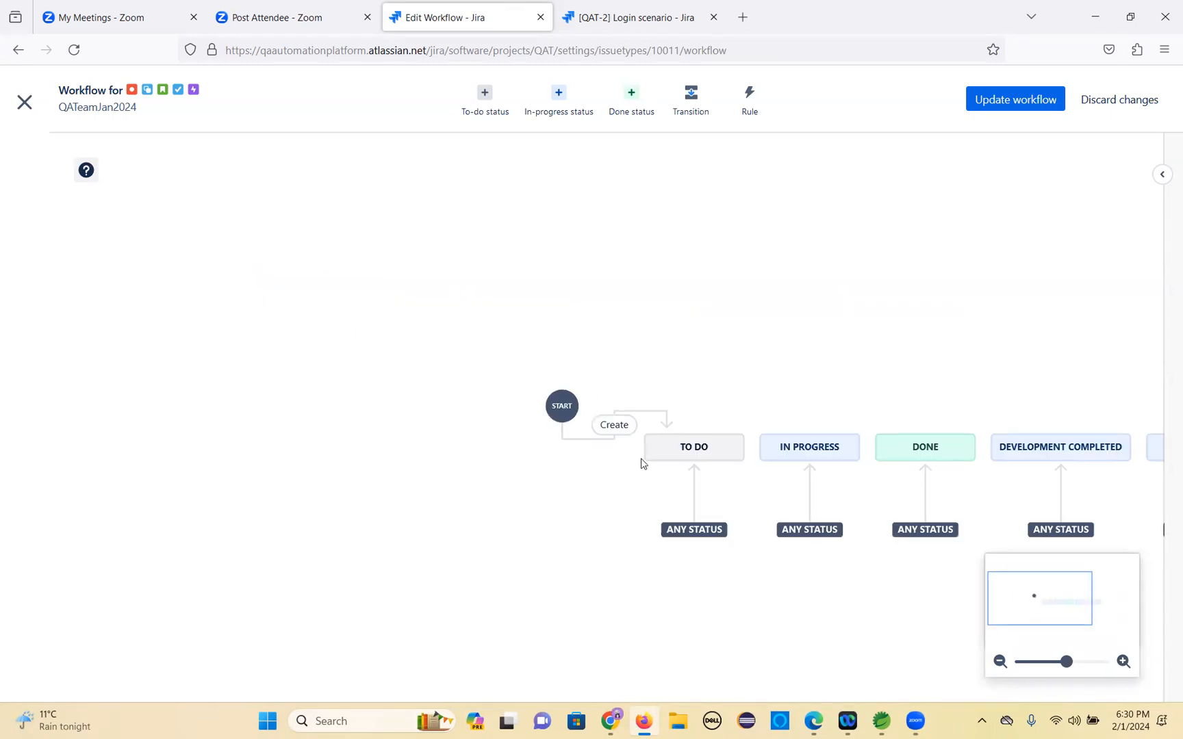
click(609, 429)
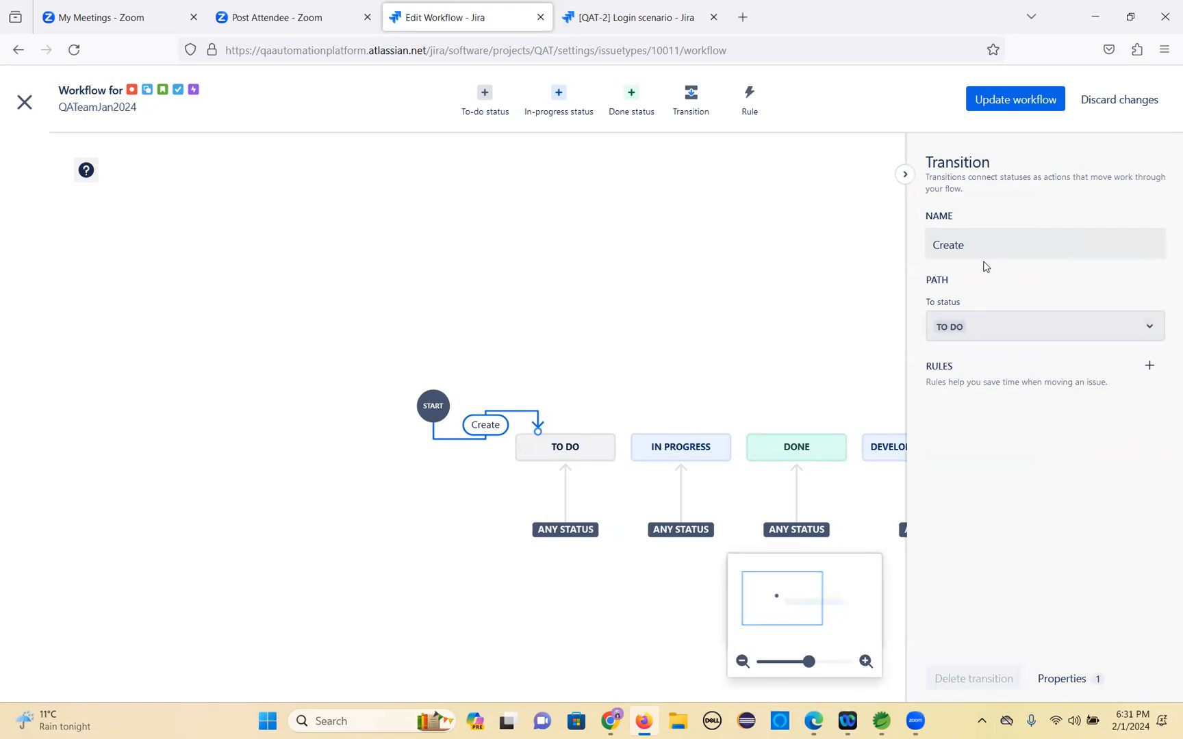
Leave the workflow editor without changes and return to the sprint board.
click(24, 102)
click(667, 226)
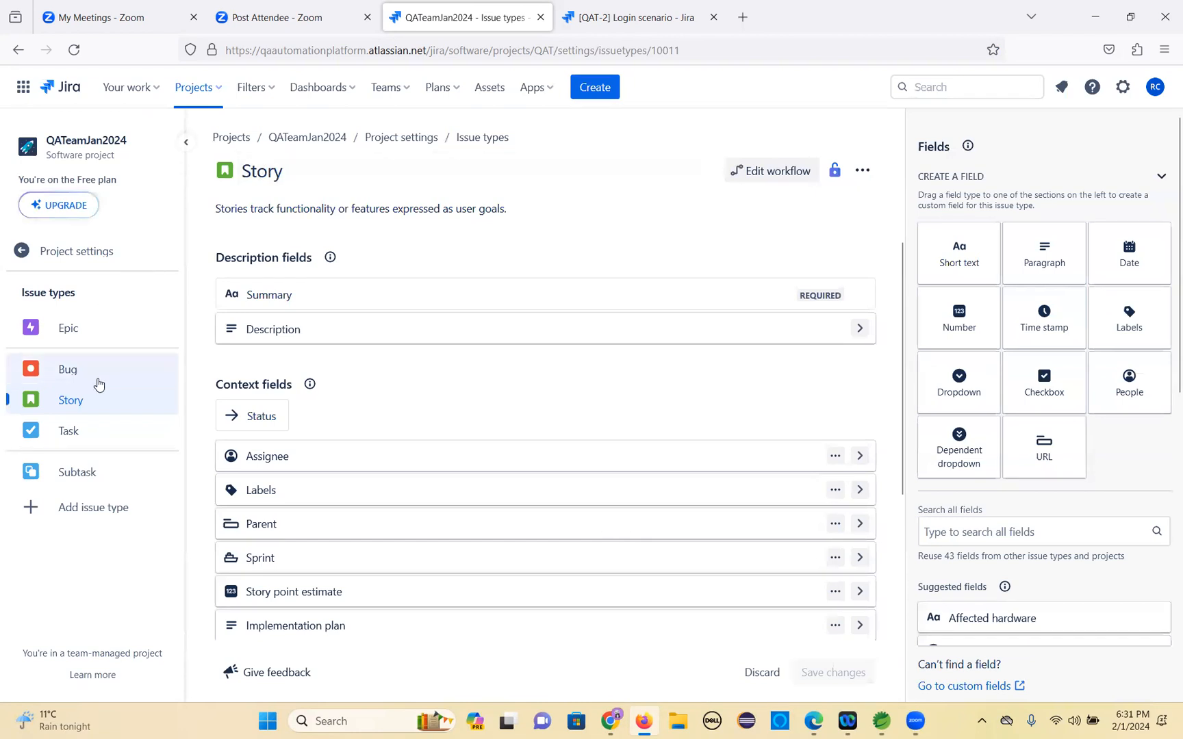
click(306, 139)
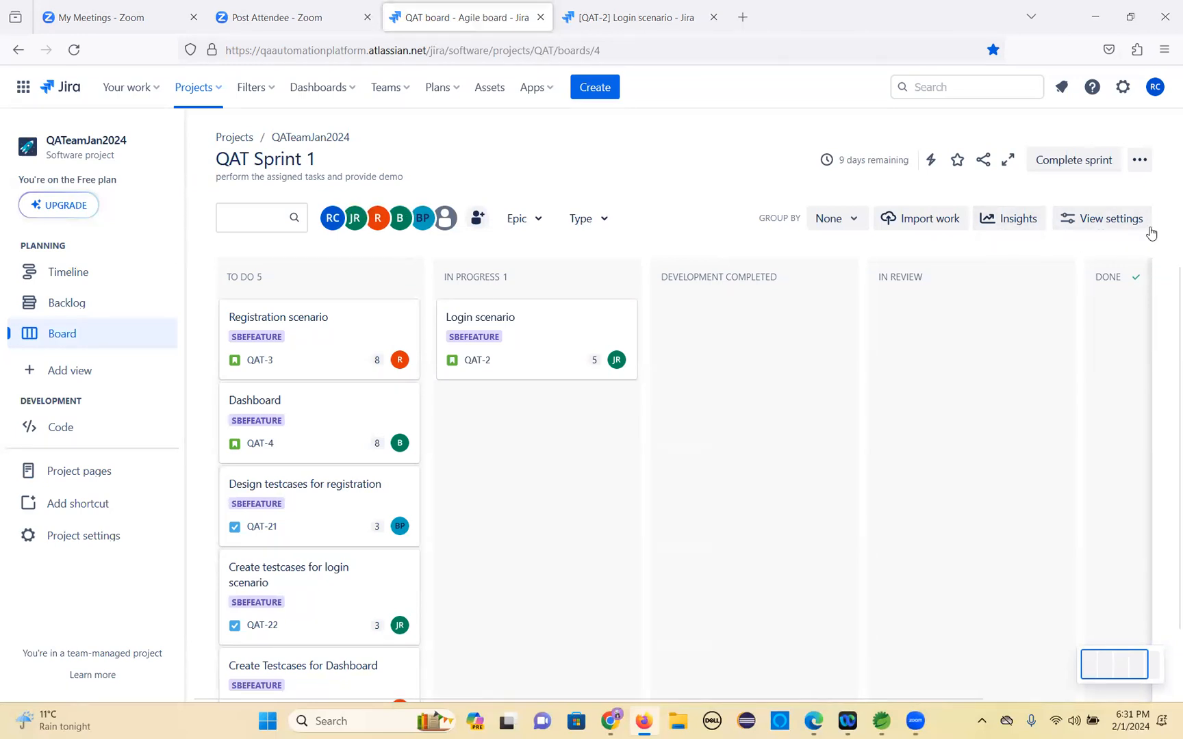
Toggle the Open issues in sidebar option in the board's view settings.
click(1128, 229)
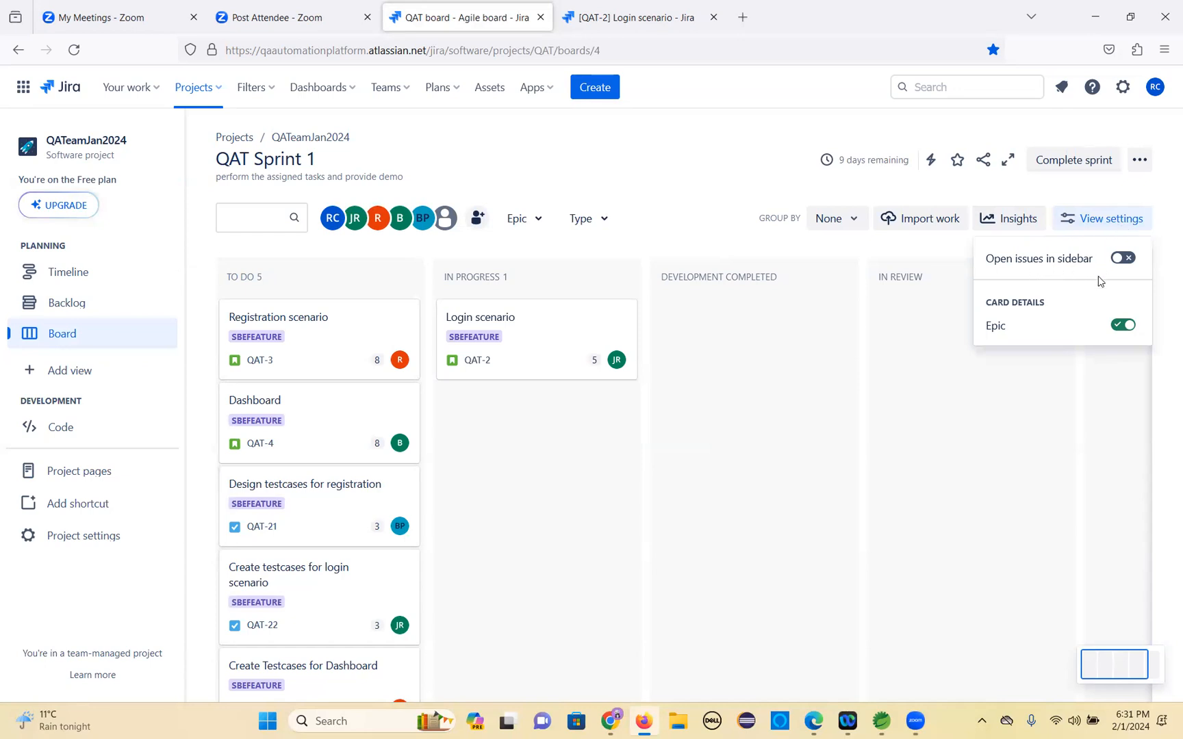
click(1131, 260)
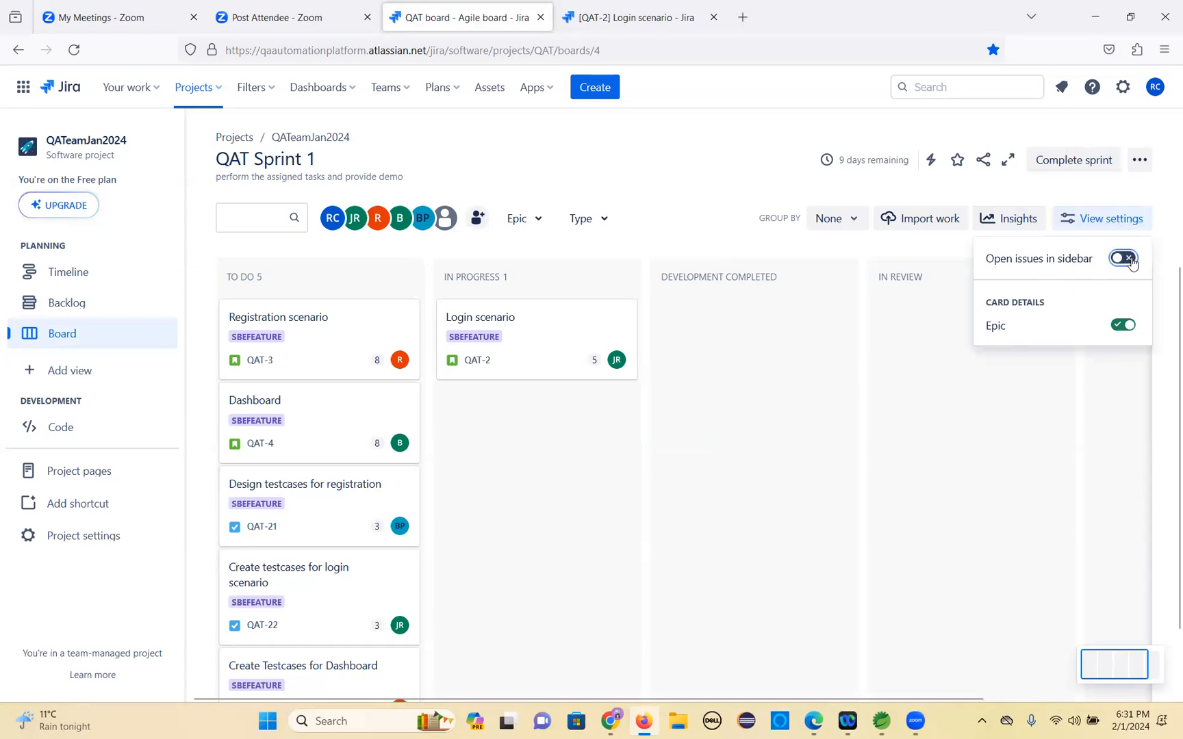
click(904, 417)
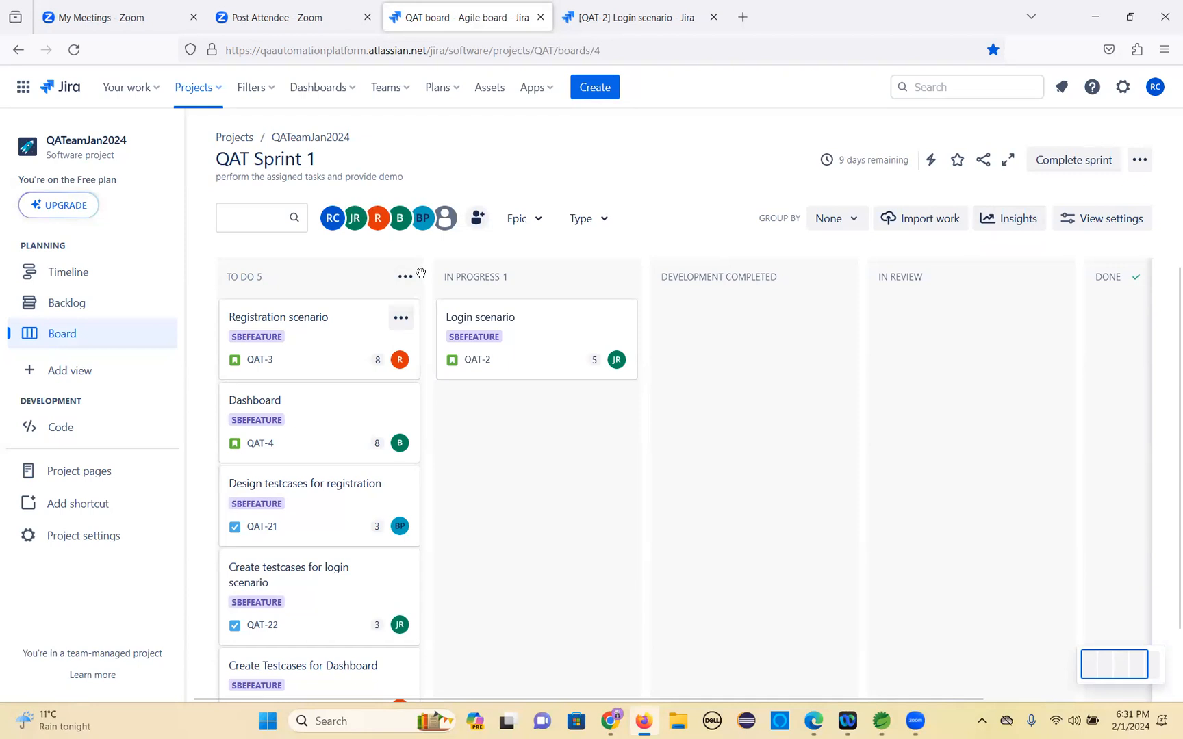
Add a new board column named In Testing.
drag(185, 330, 7, 306)
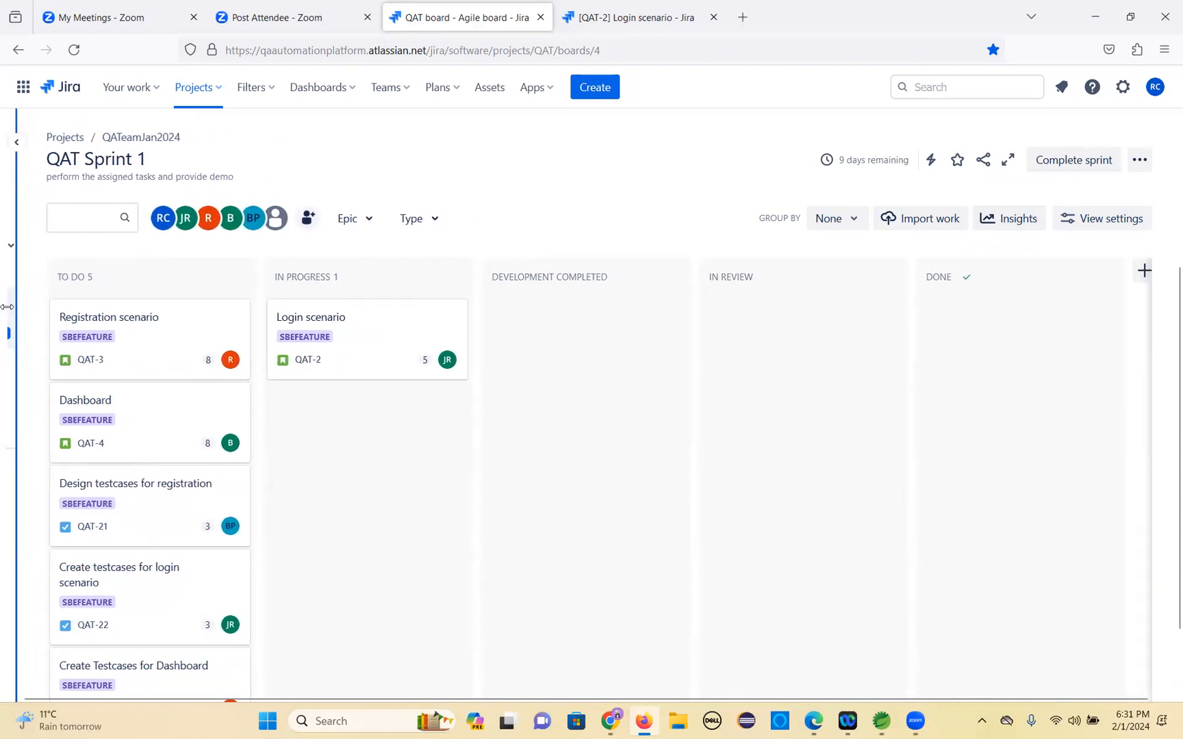
click(1143, 271)
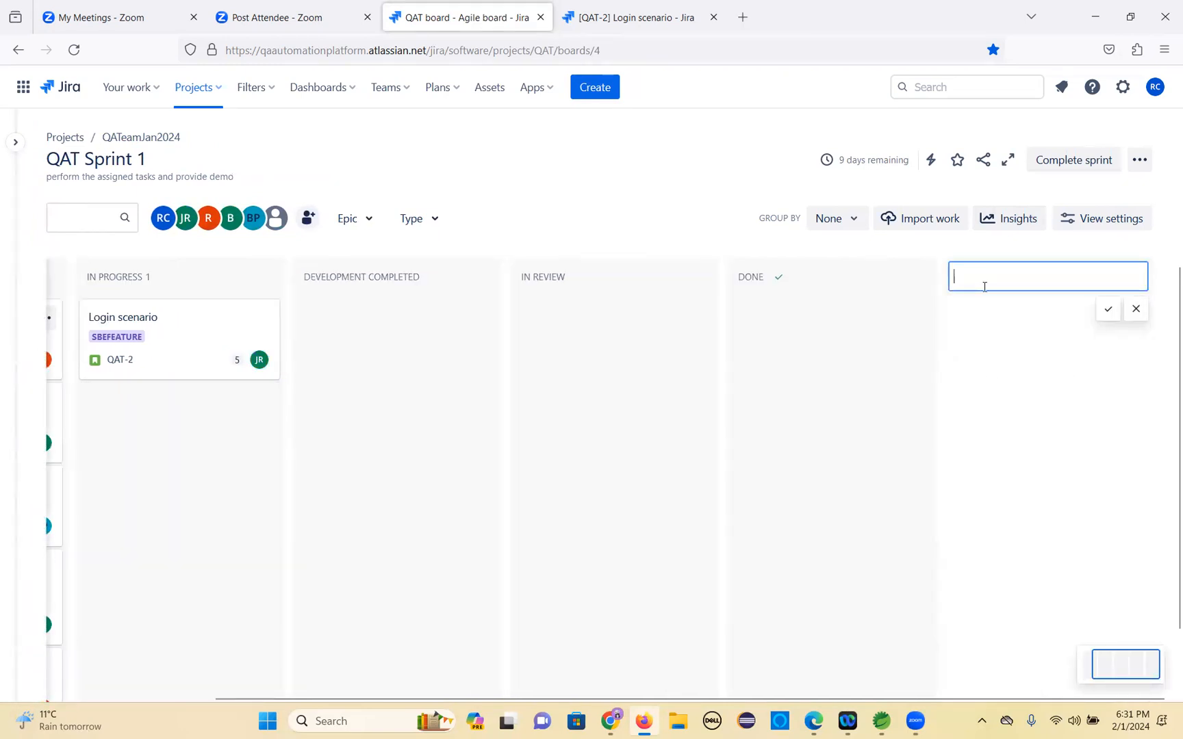
text(In Testing)
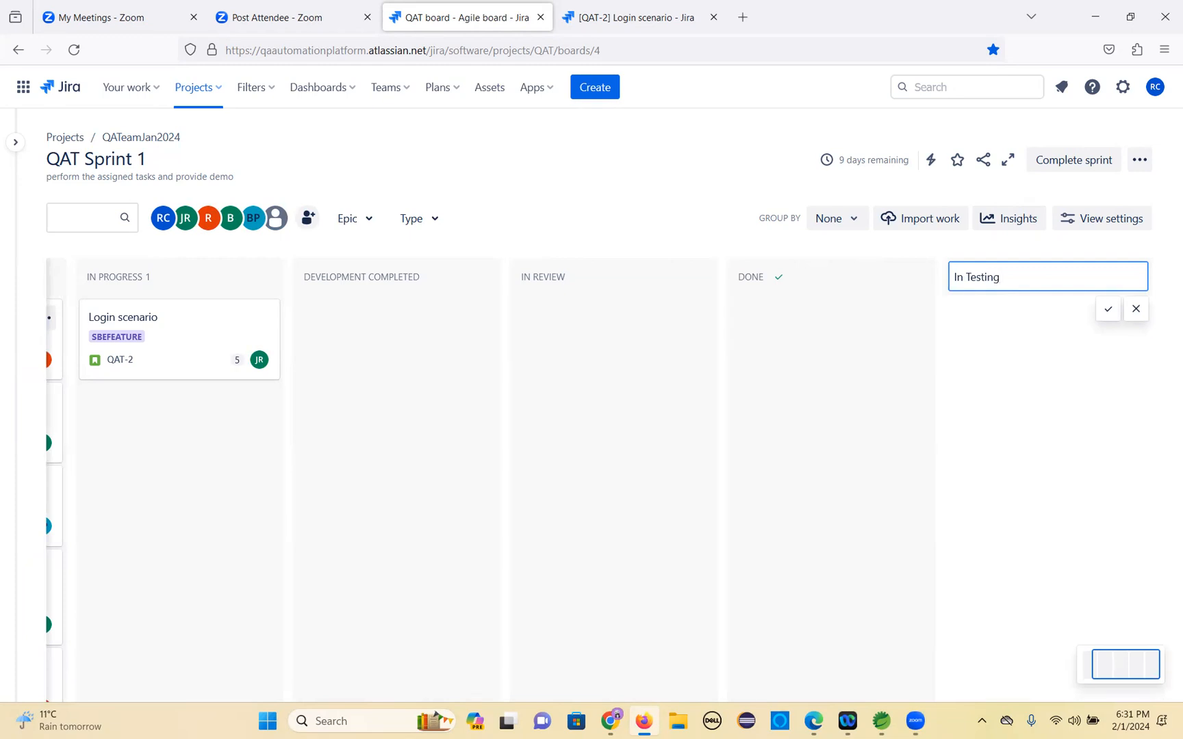
key(Escape)
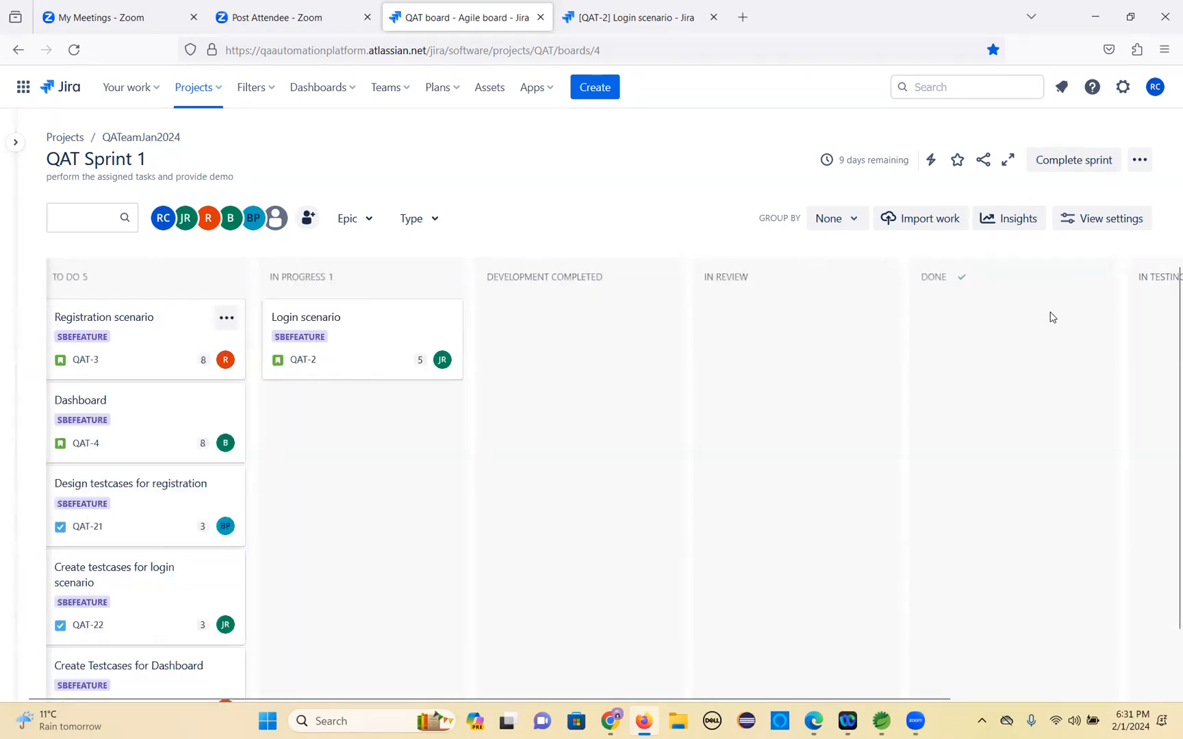
Move the In Testing column so it sits before the Done column.
drag(1165, 302, 914, 320)
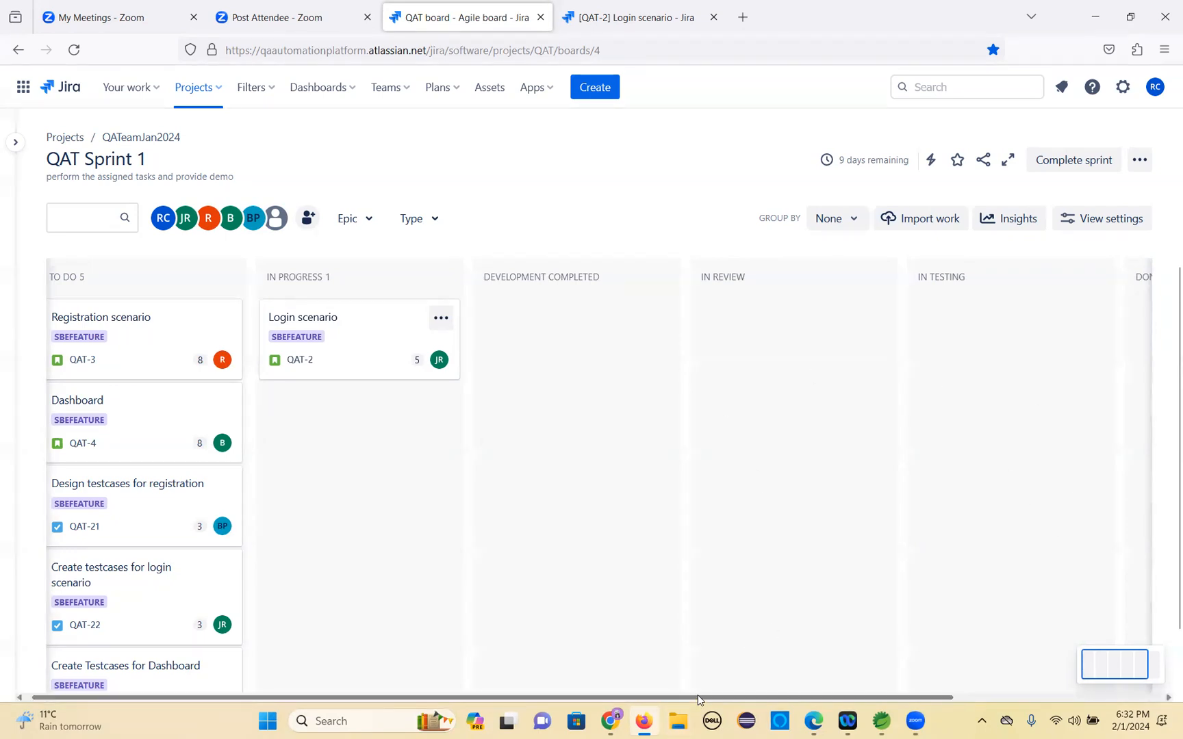
drag(697, 695, 485, 656)
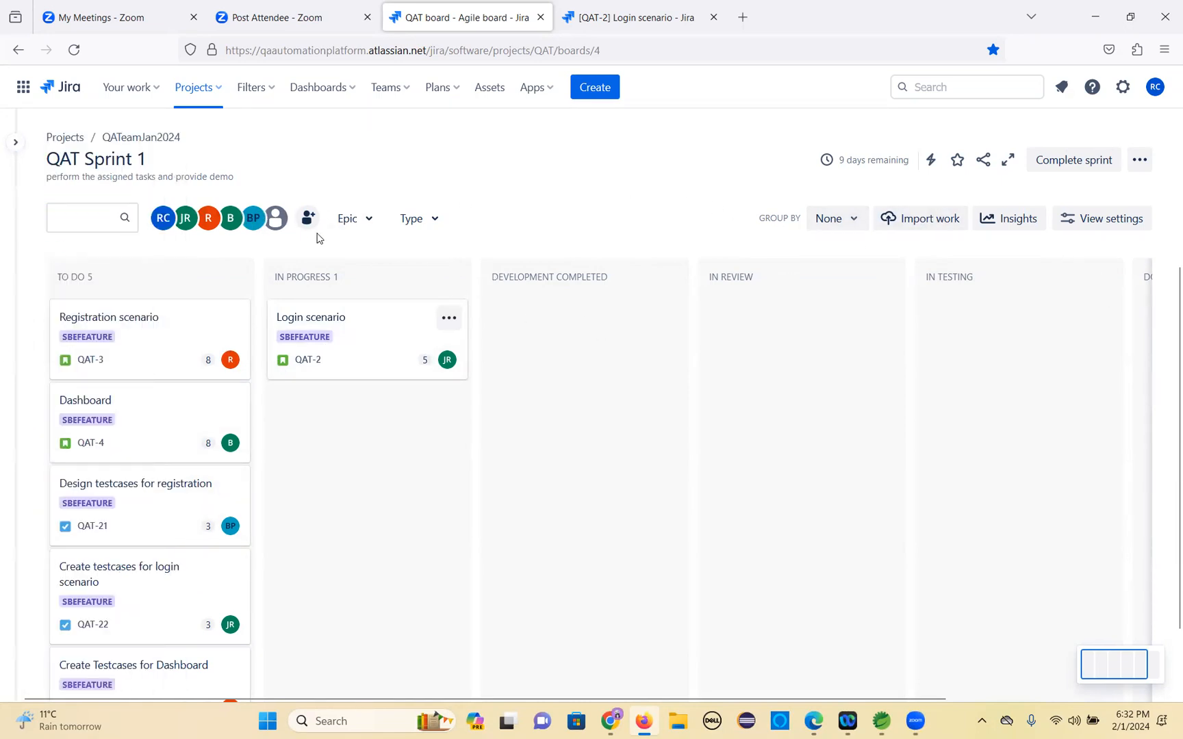
Filter the board by assignee, ending with only the R team member's issues shown.
click(179, 225)
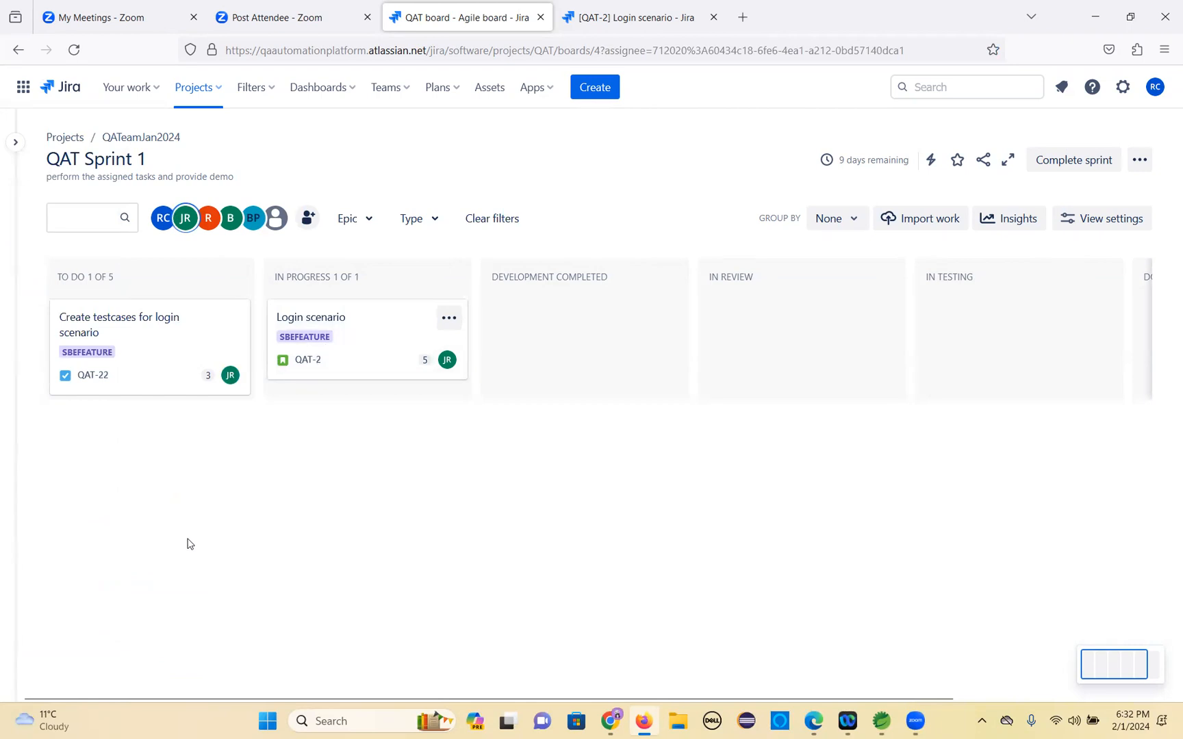
click(208, 217)
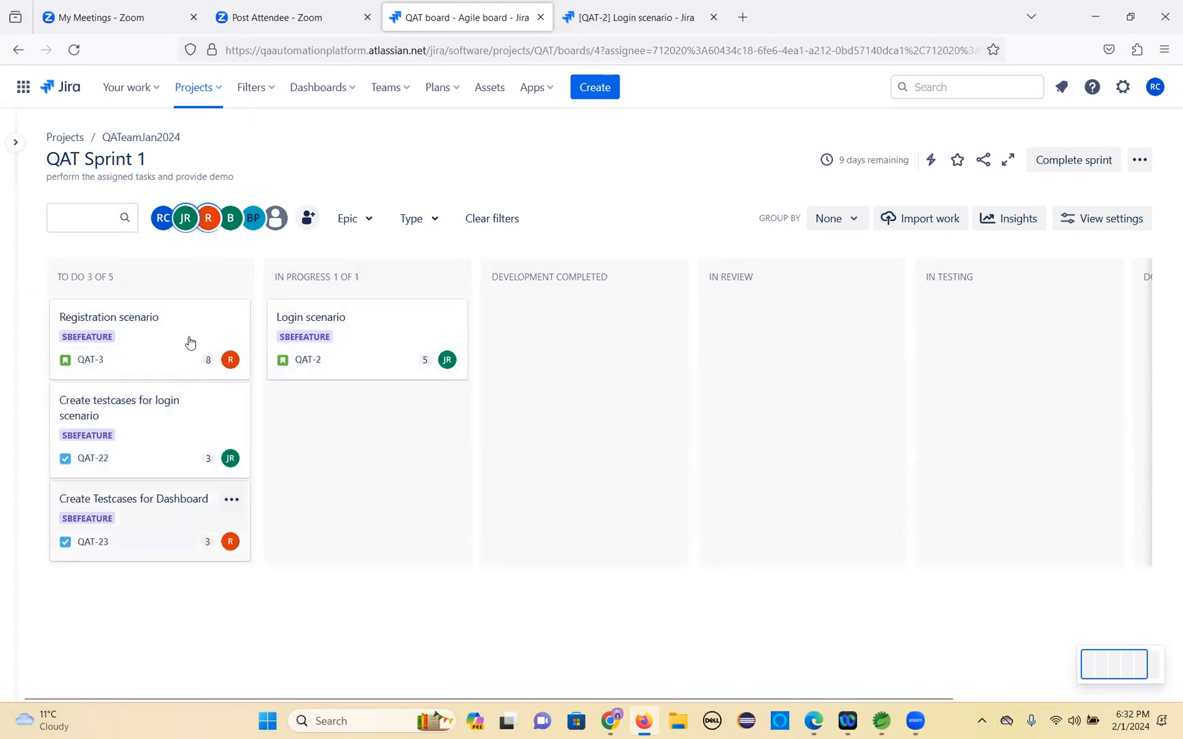
click(185, 217)
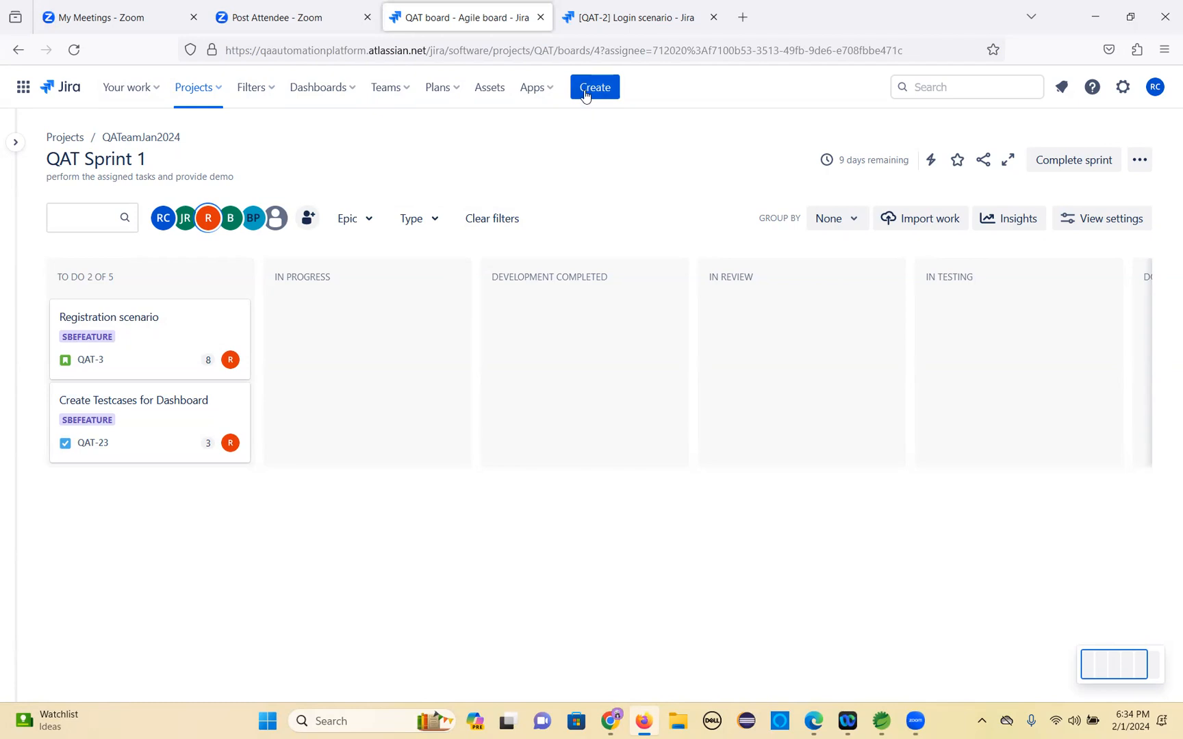
click(594, 89)
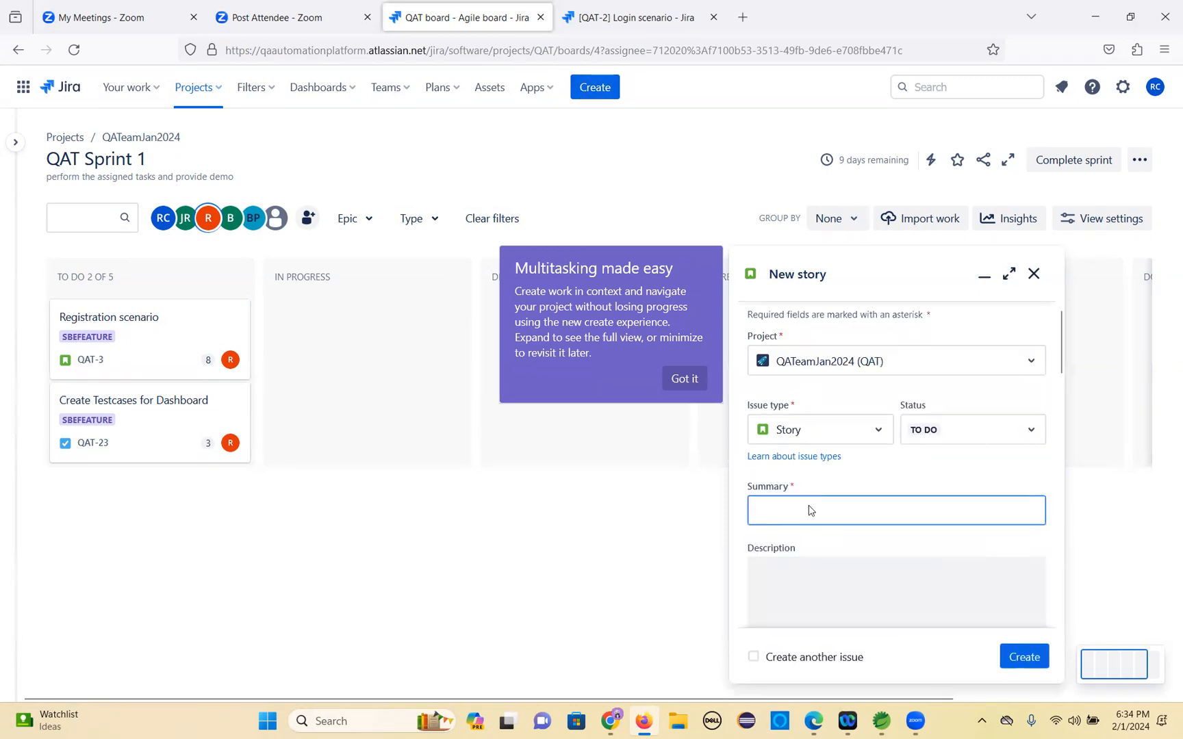
click(877, 438)
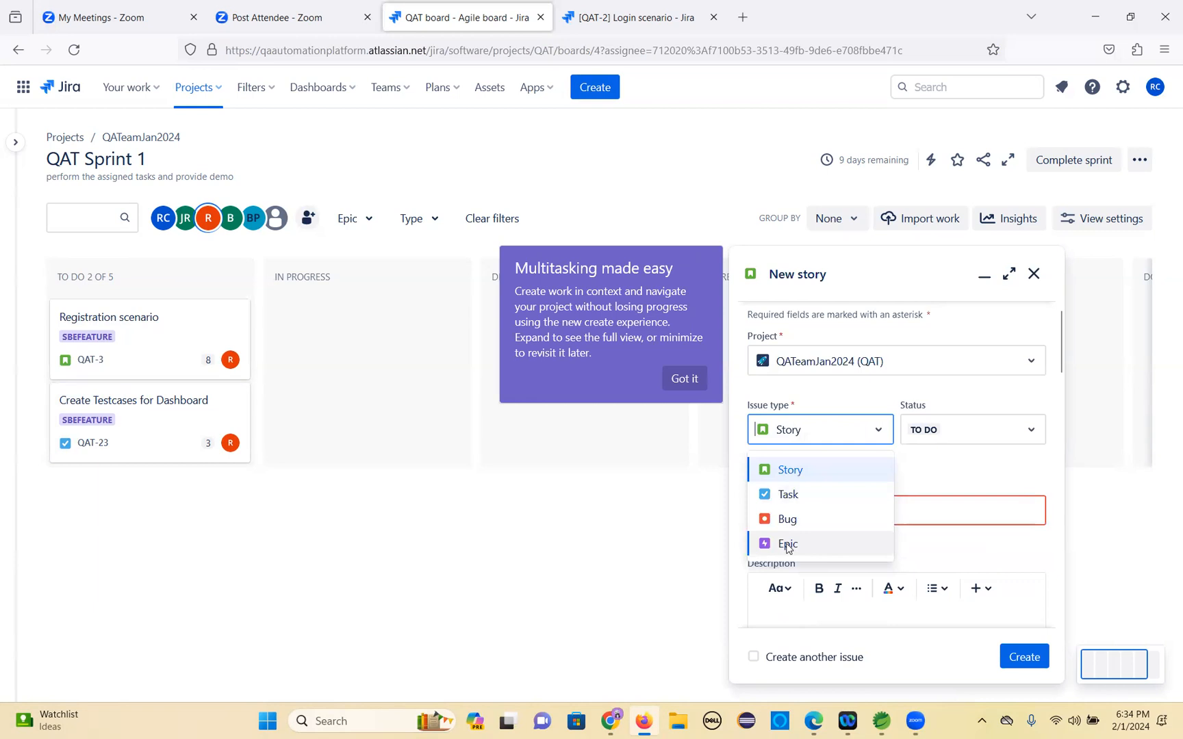
click(988, 402)
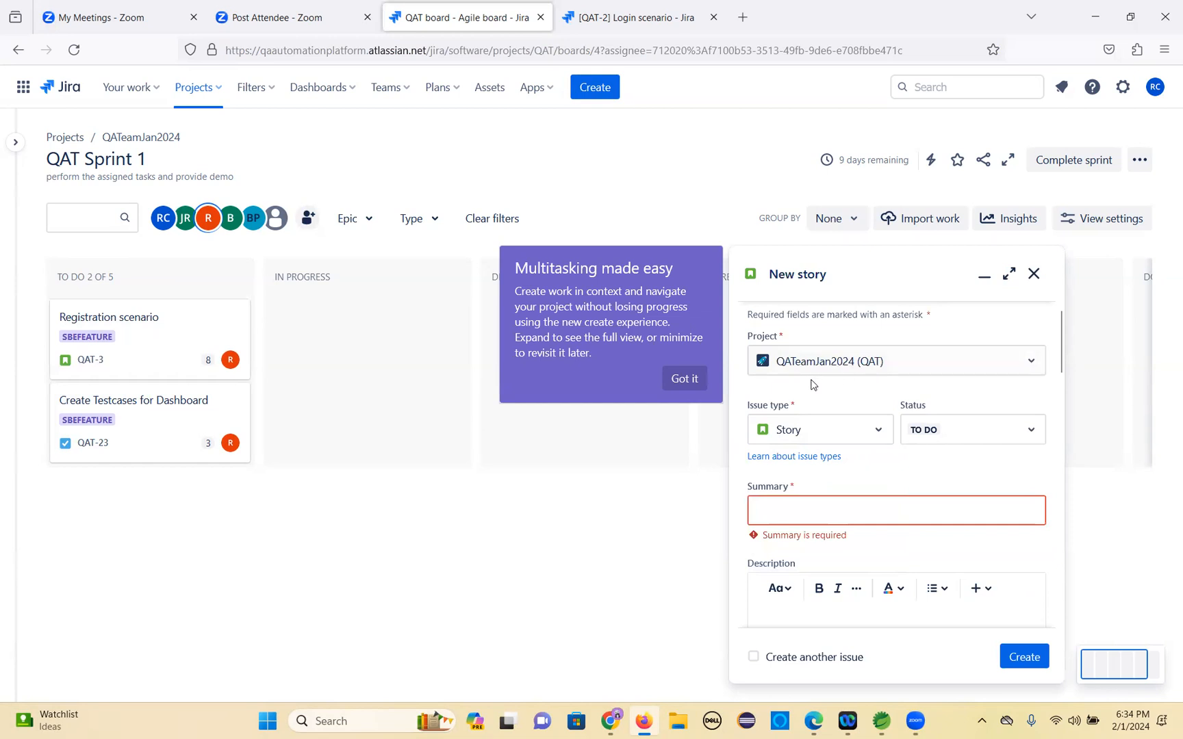
scroll(835, 506, down, 3)
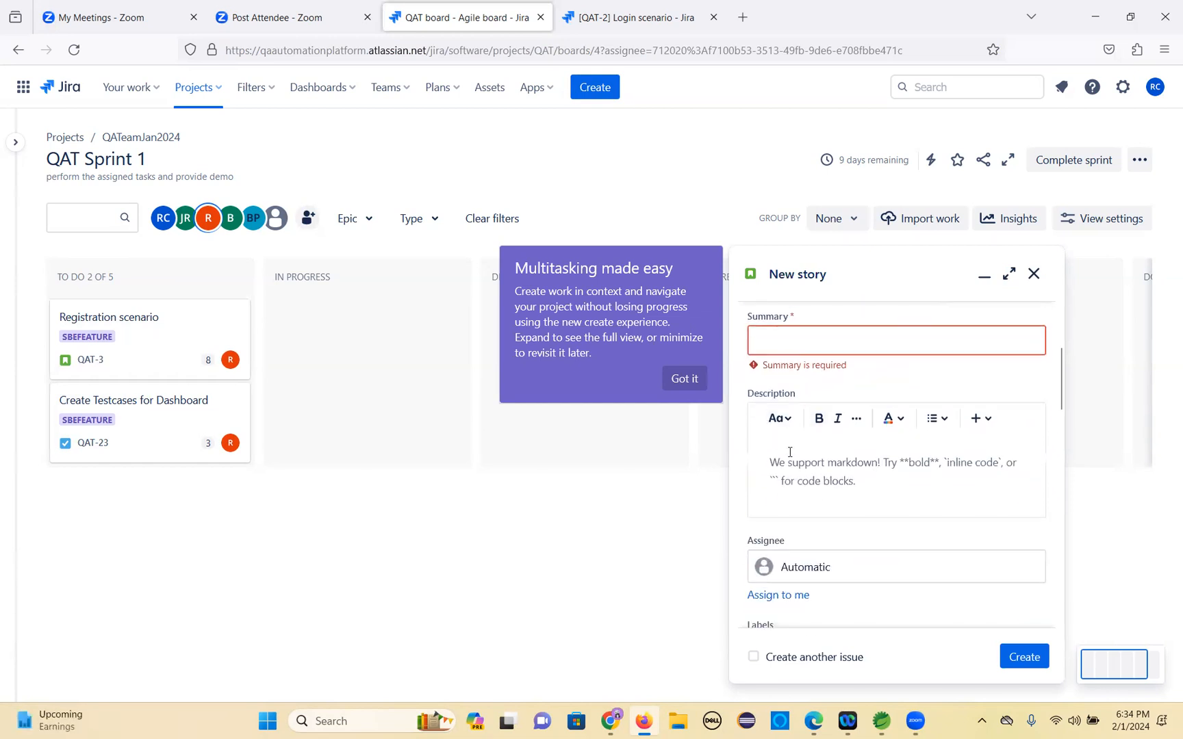
scroll(789, 452, down, 4)
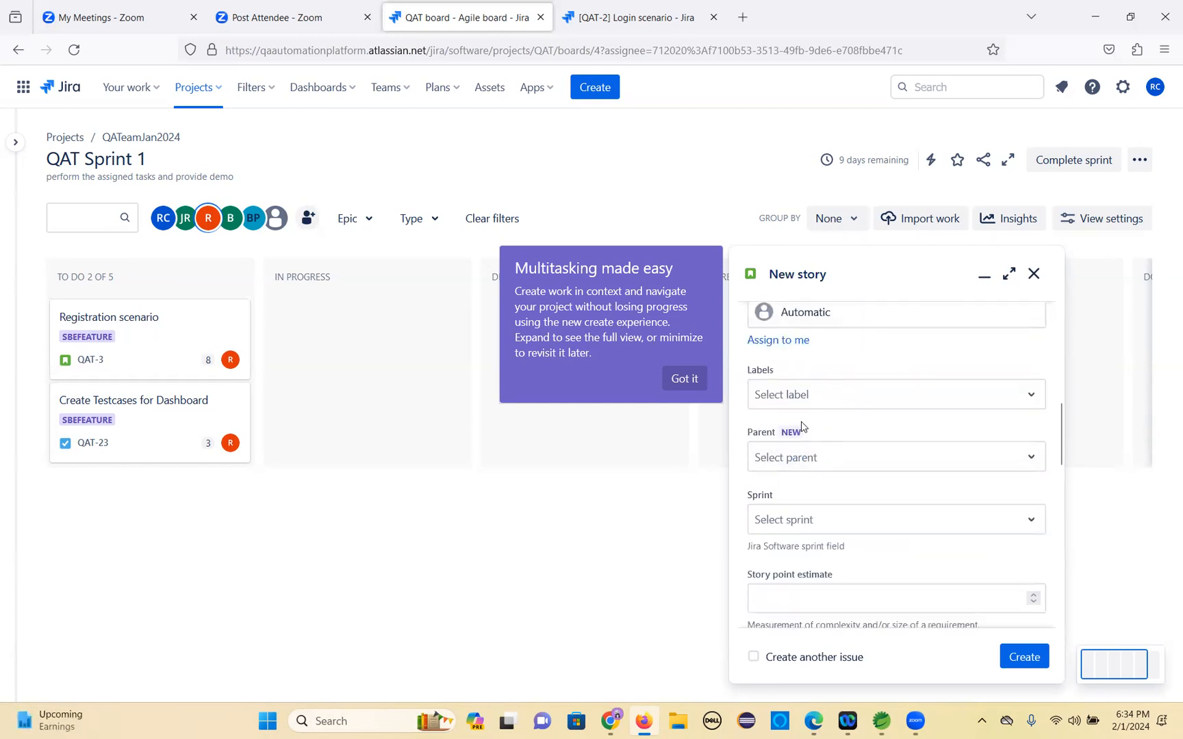
scroll(812, 473, down, 1)
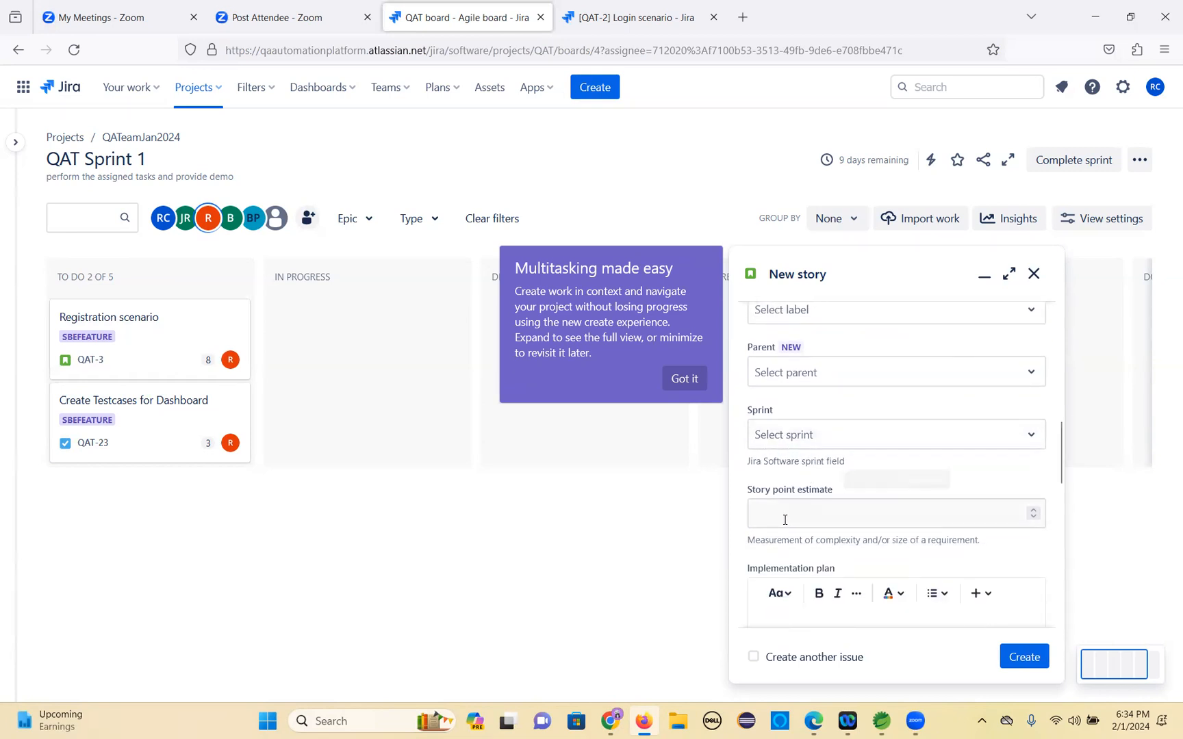
scroll(772, 512, down, 1)
scroll(873, 477, down, 3)
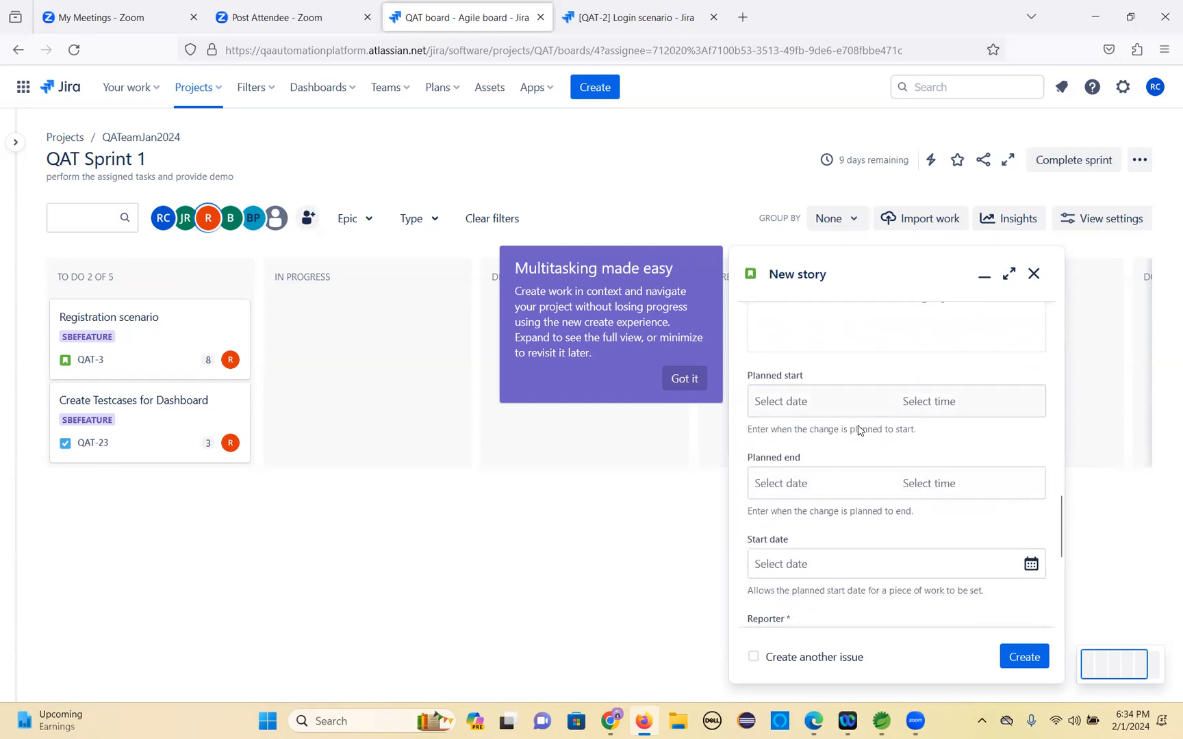
scroll(845, 494, down, 3)
scroll(844, 491, down, 2)
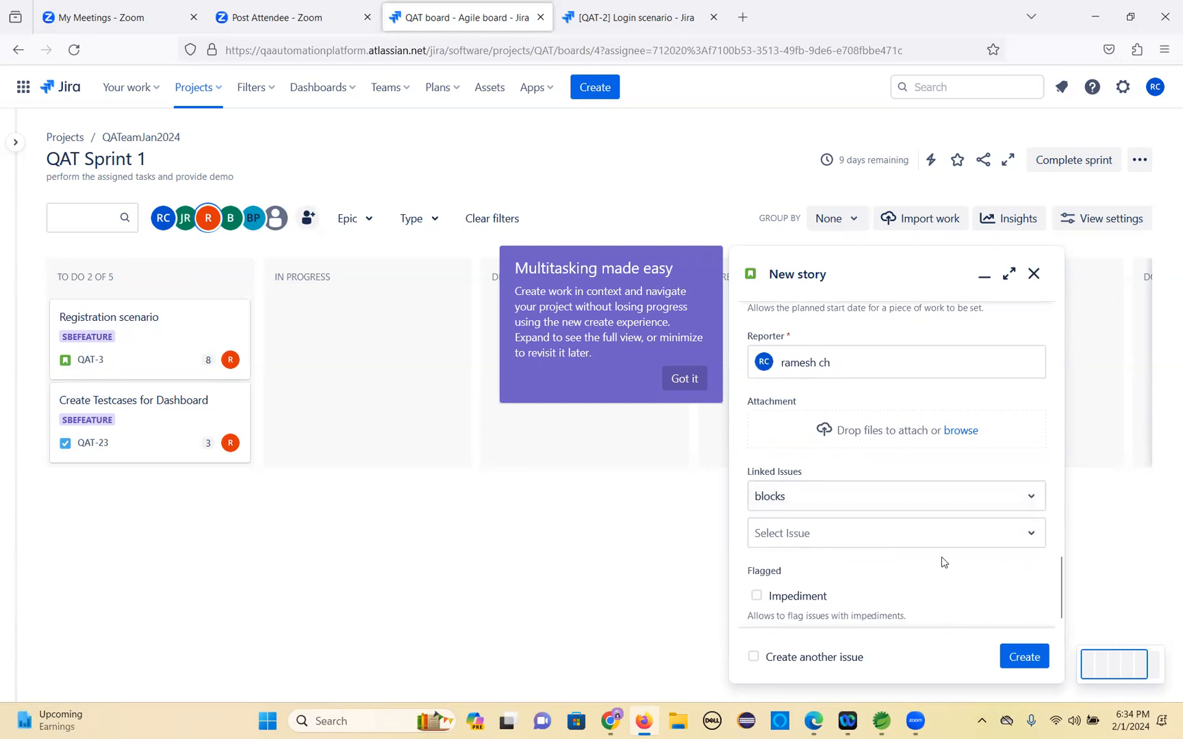
click(1034, 273)
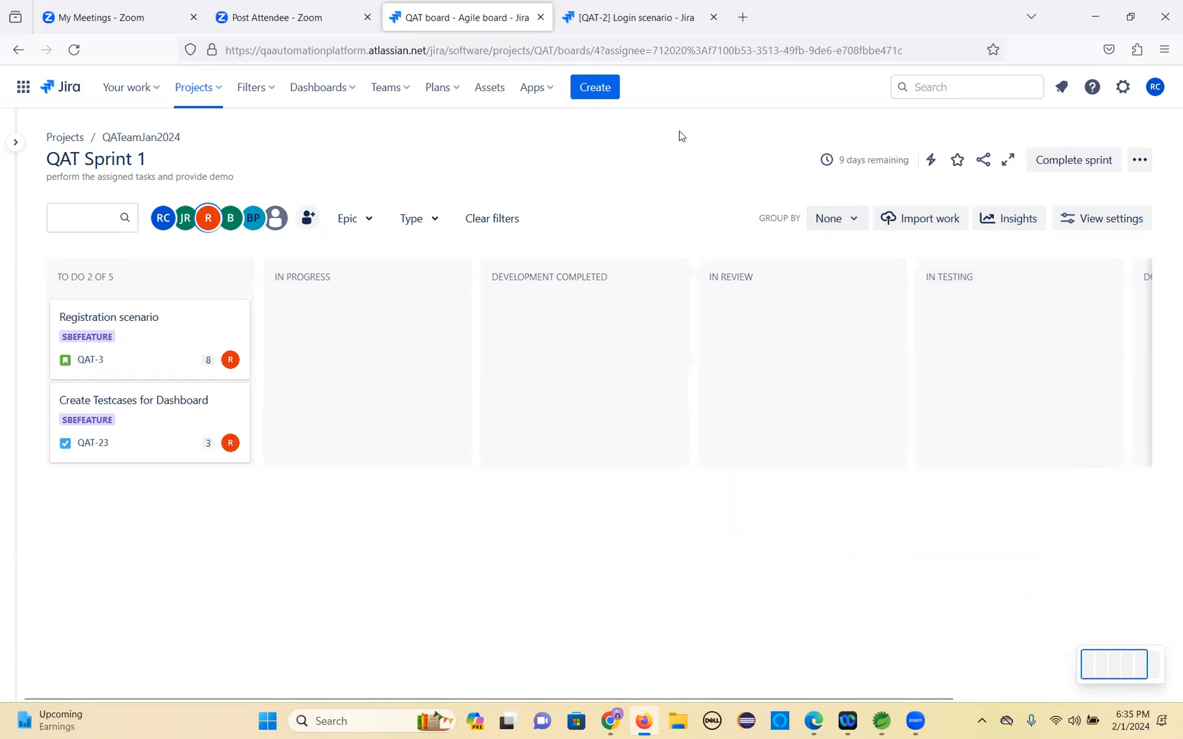